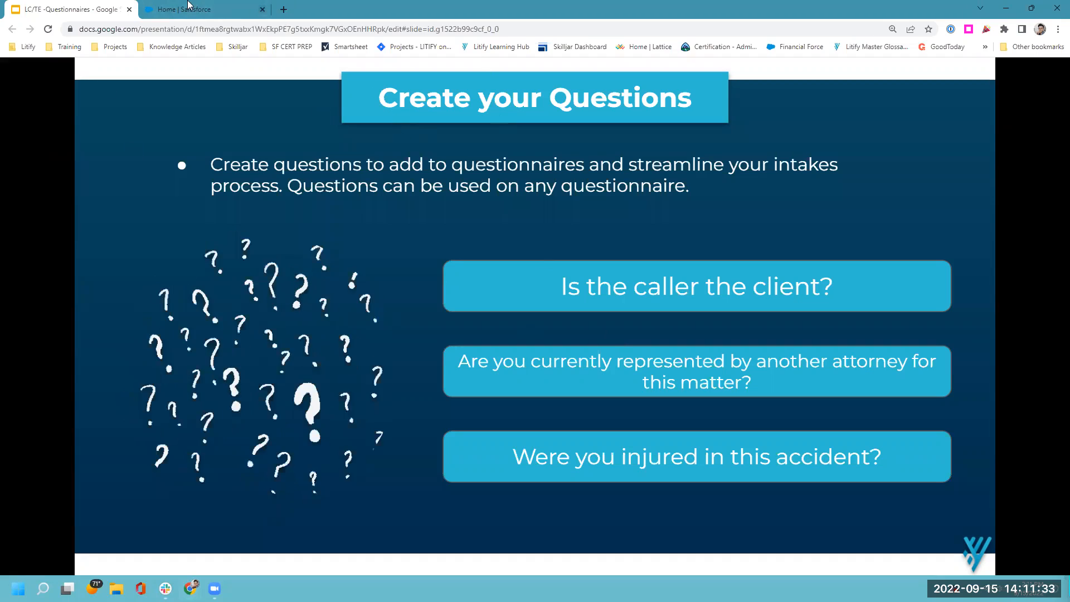
Switch to the Salesforce home page and search the app launcher for "question".
{"action": "mouse_move", "coordinate": [187, 11]}
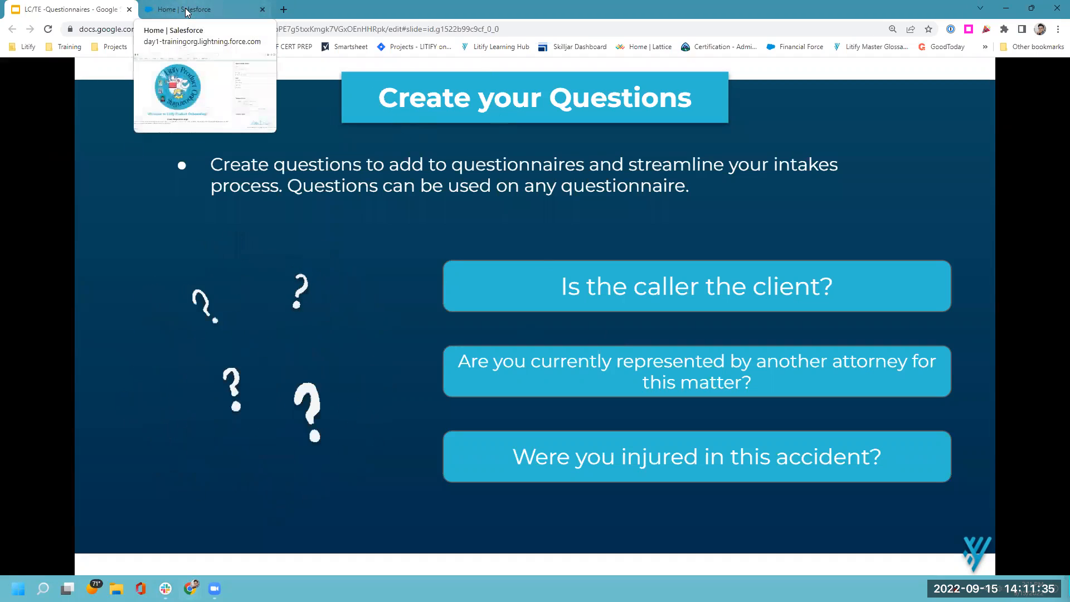
{"action": "left_click", "coordinate": [187, 10]}
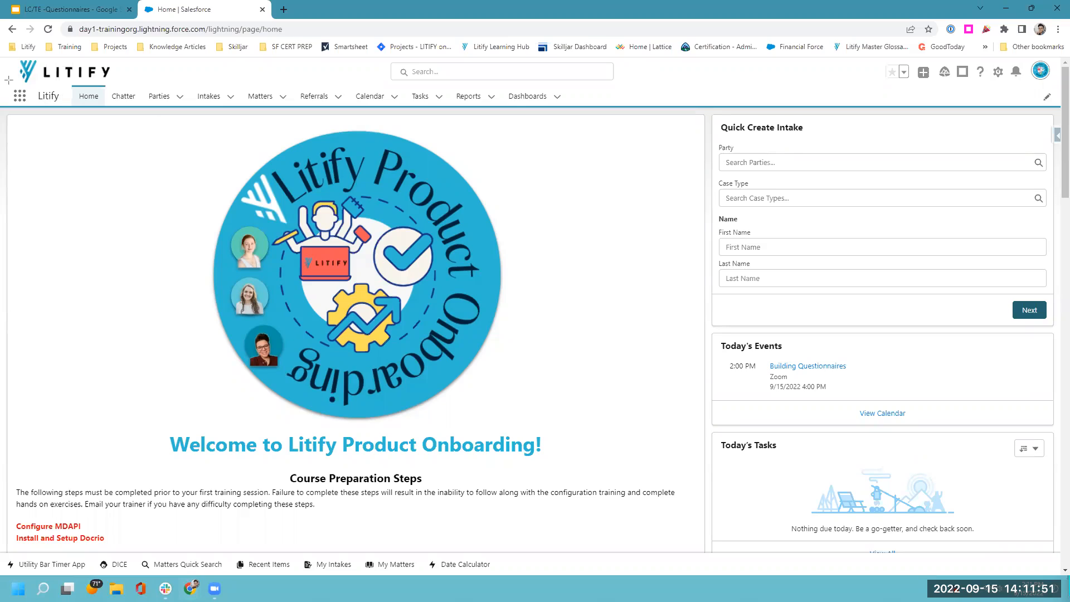
{"action": "left_click_drag", "start_coordinate": [4, 80], "coordinate": [34, 109]}
{"action": "left_click", "coordinate": [19, 99]}
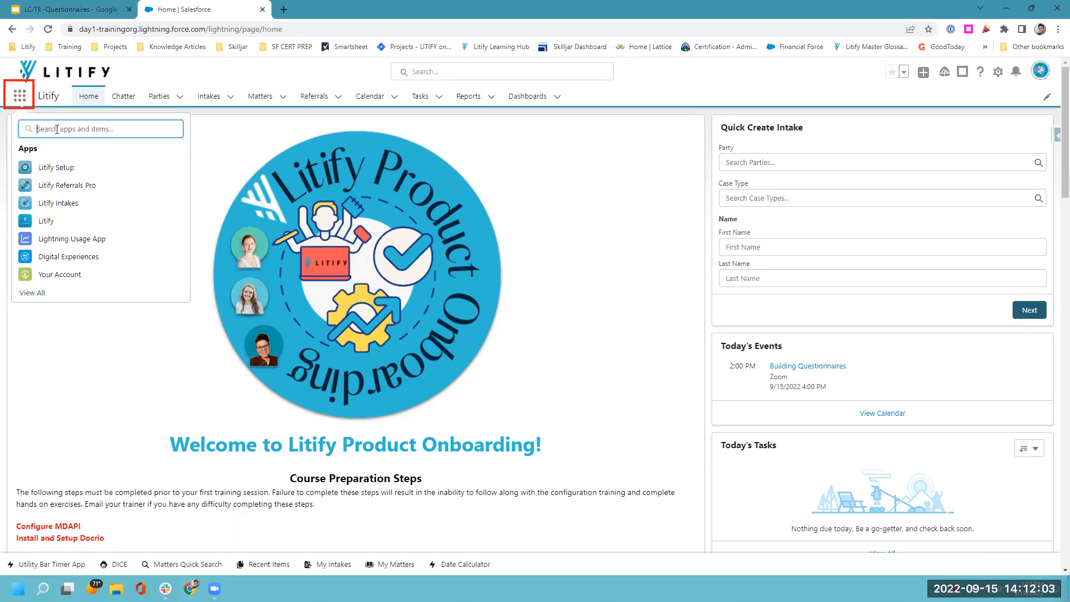
{"action": "type", "text": "question"}
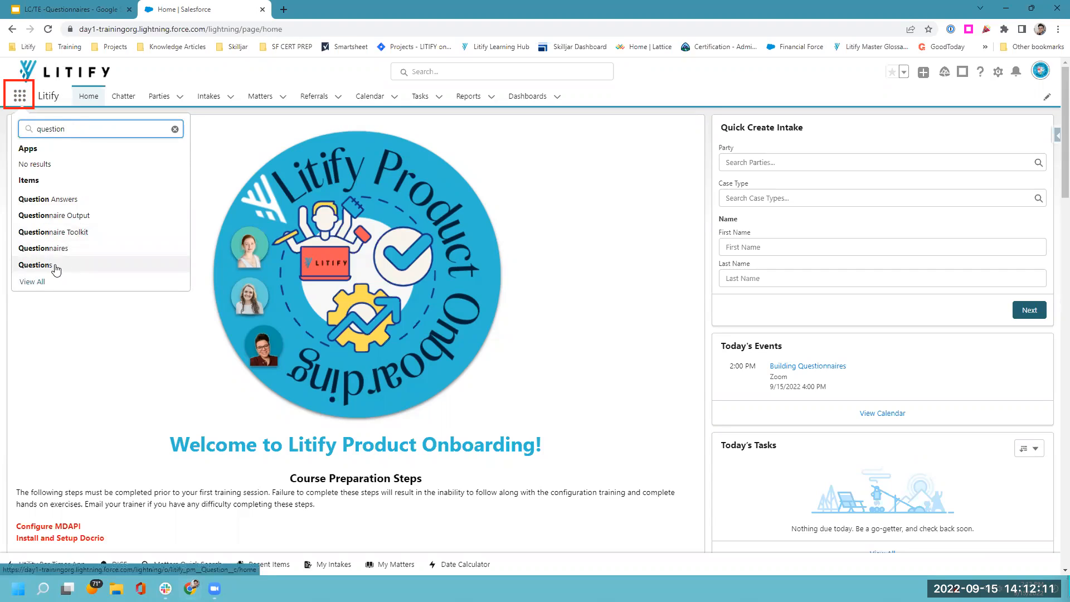
Replace the app launcher search with "Liti" and with "questions" to look up the matching apps and items.
{"action": "double_click", "coordinate": [46, 130]}
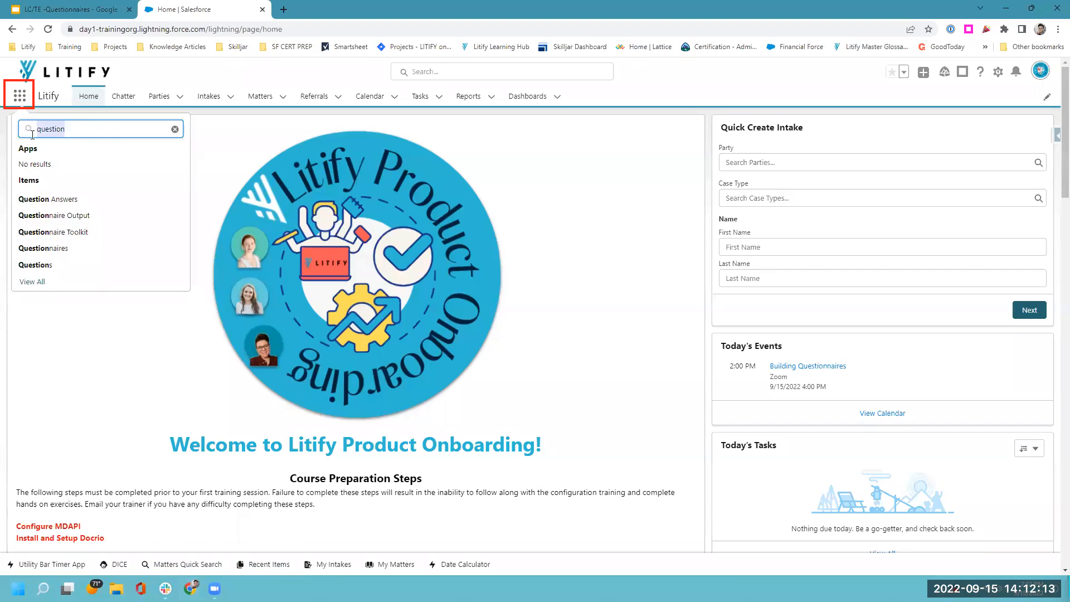
{"action": "key", "text": "BackSpace"}
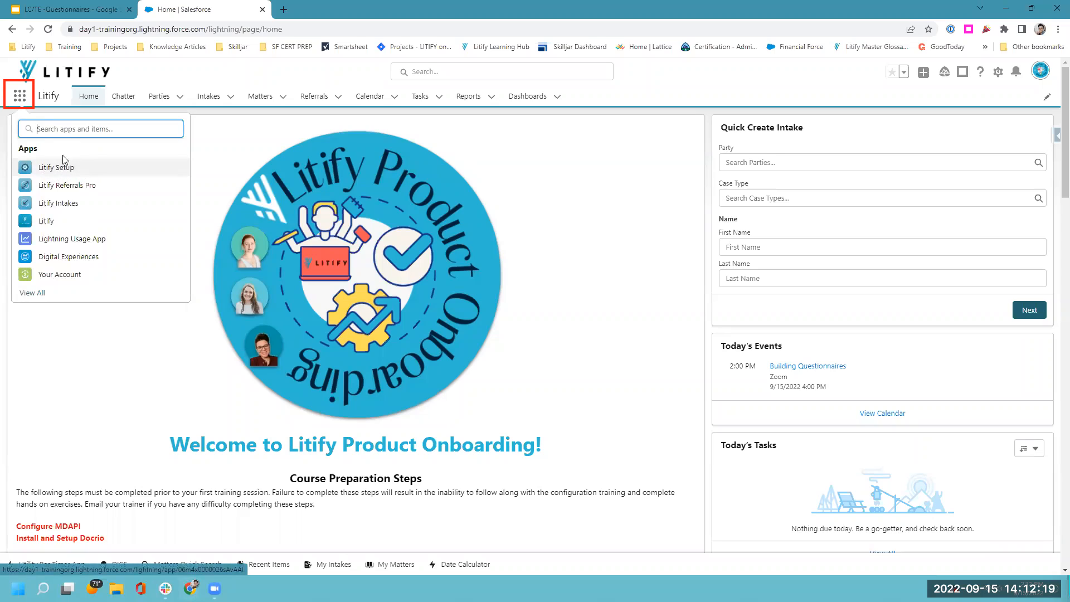
{"action": "type", "text": "Liti"}
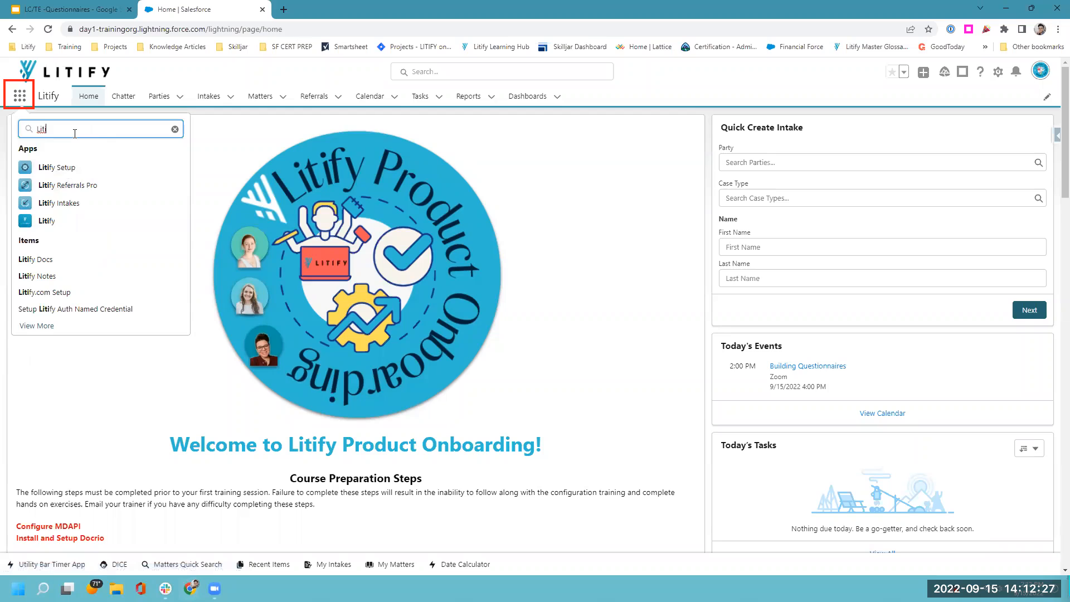
{"action": "key", "text": "BackSpace"}
{"action": "key", "text": "BackSpace"}
{"action": "key", "text": "BackSpace"}
{"action": "key", "text": "BackSpace"}
{"action": "type", "text": "questions"}
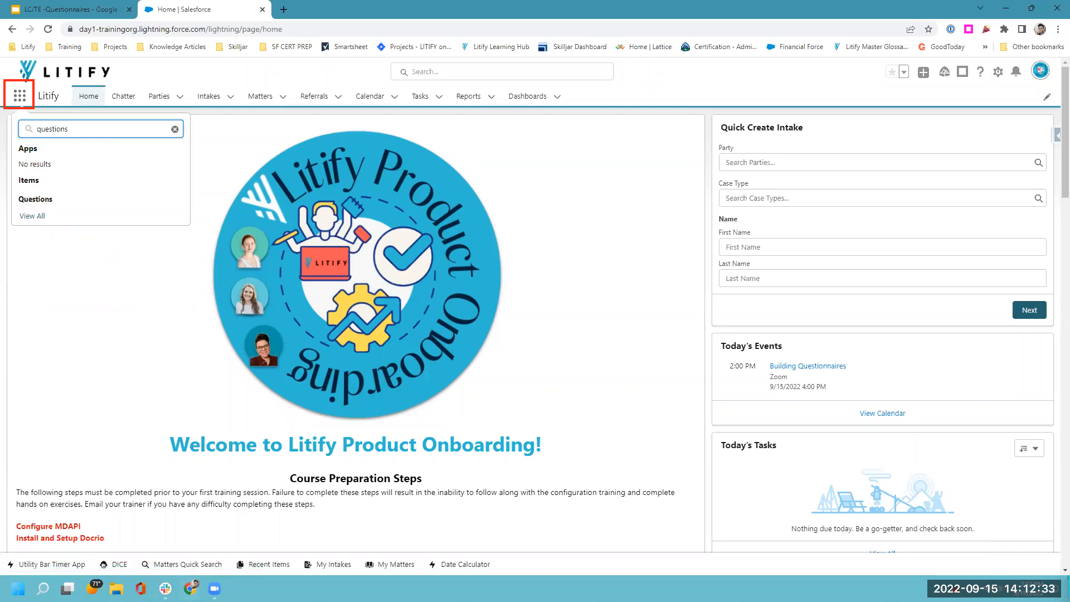
Clear the app launcher search and open the Litify Setup app.
{"action": "left_click_drag", "start_coordinate": [561, 87], "coordinate": [649, 105]}
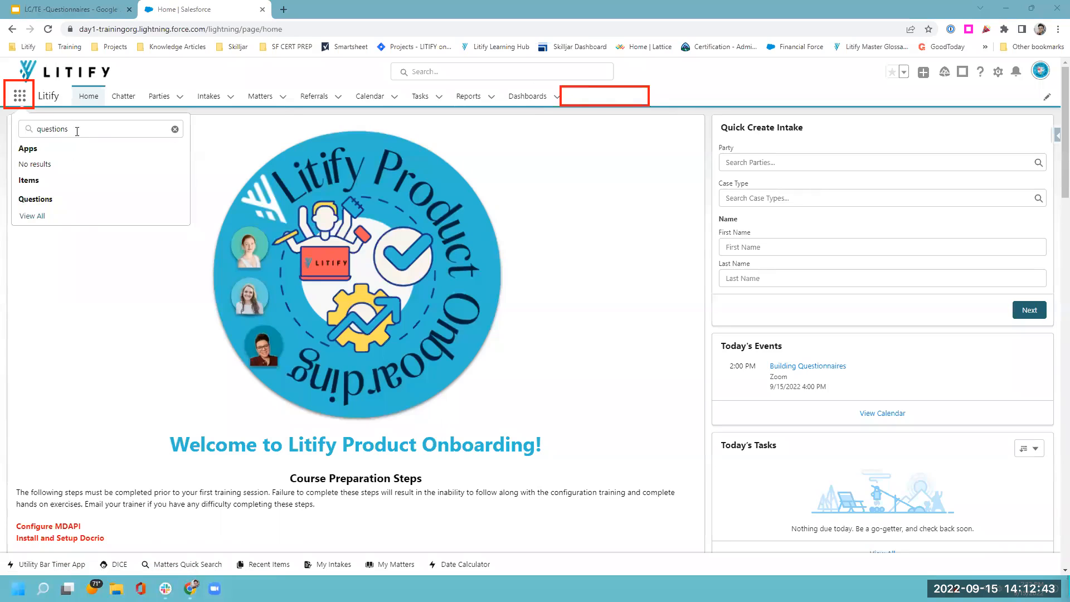
{"action": "left_click_drag", "start_coordinate": [77, 132], "coordinate": [28, 126]}
{"action": "key", "text": "BackSpace"}
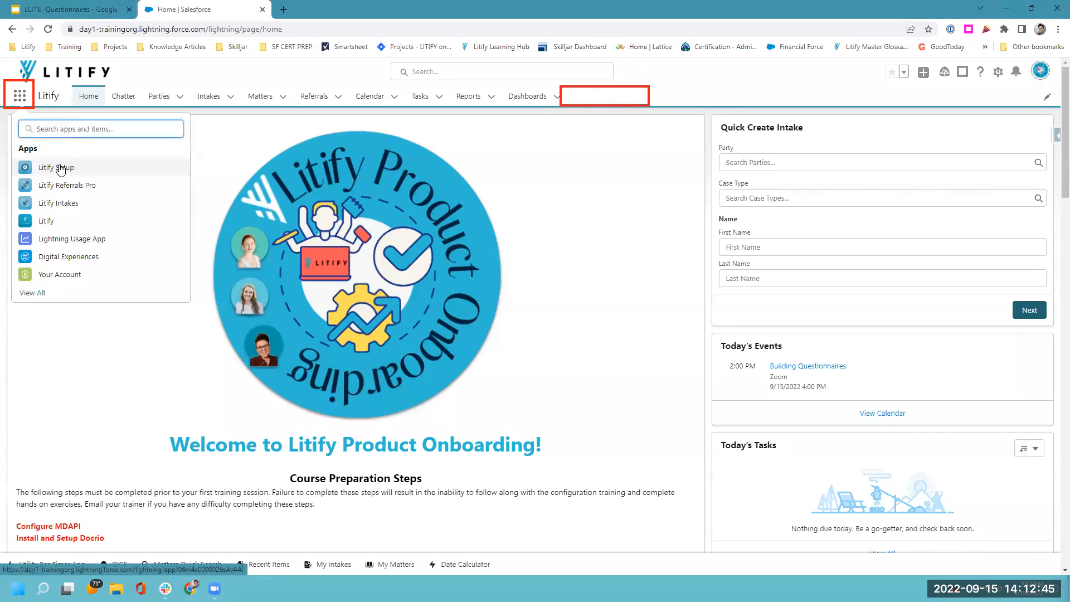
{"action": "left_click", "coordinate": [61, 168]}
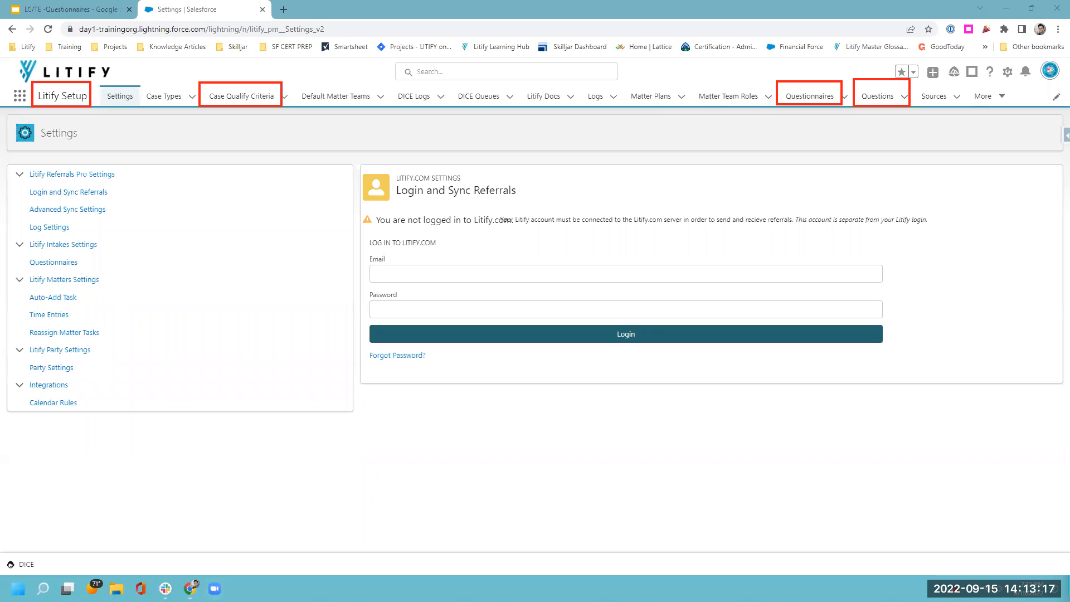
Open the Questions list and switch it to the All list view.
{"action": "left_click", "coordinate": [879, 97]}
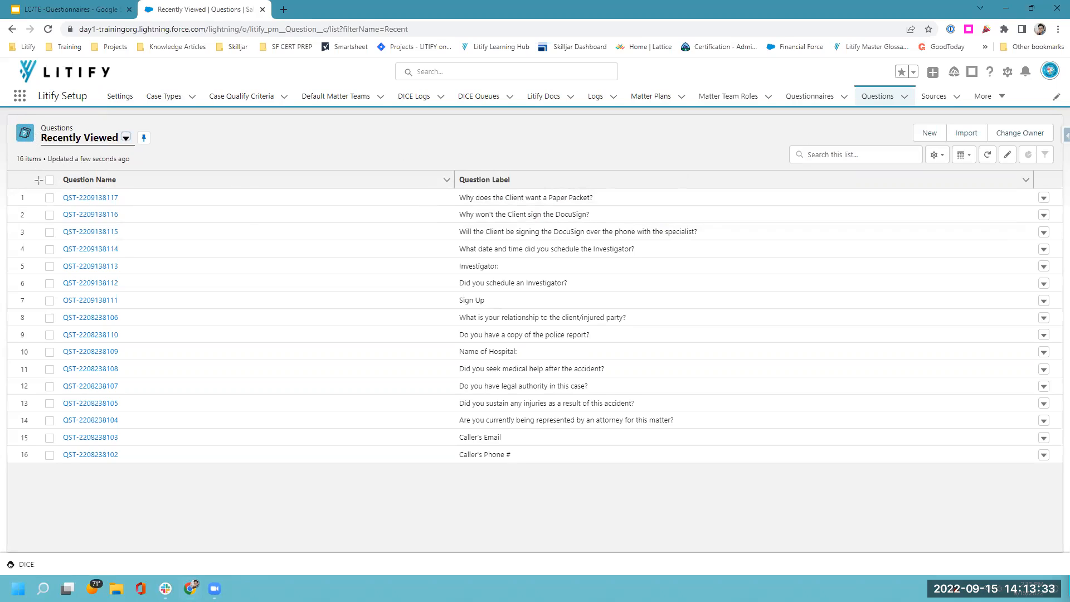
{"action": "left_click", "coordinate": [126, 139]}
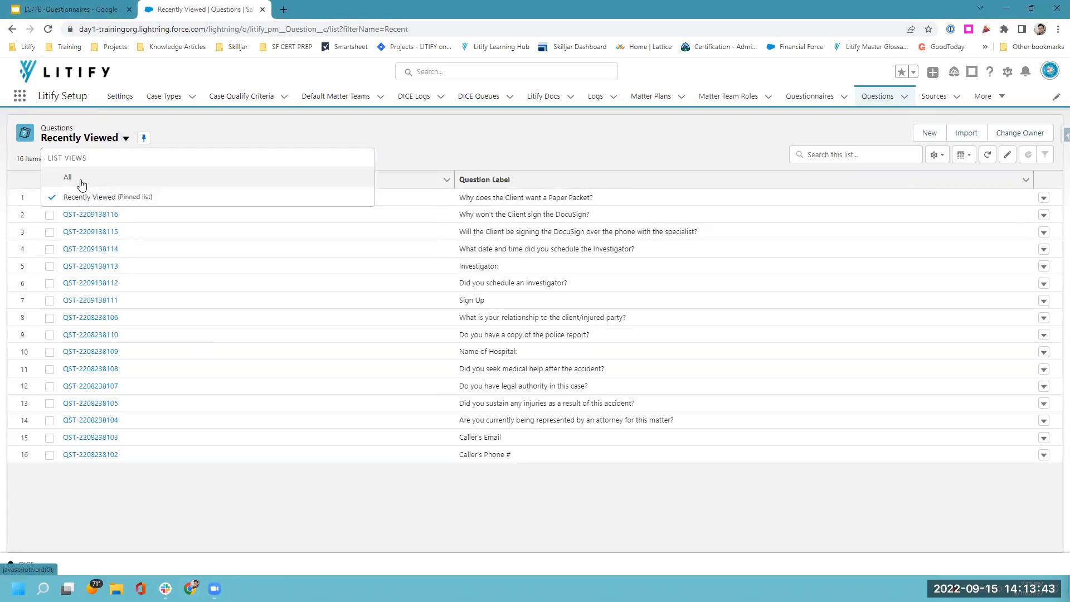
{"action": "left_click", "coordinate": [67, 177]}
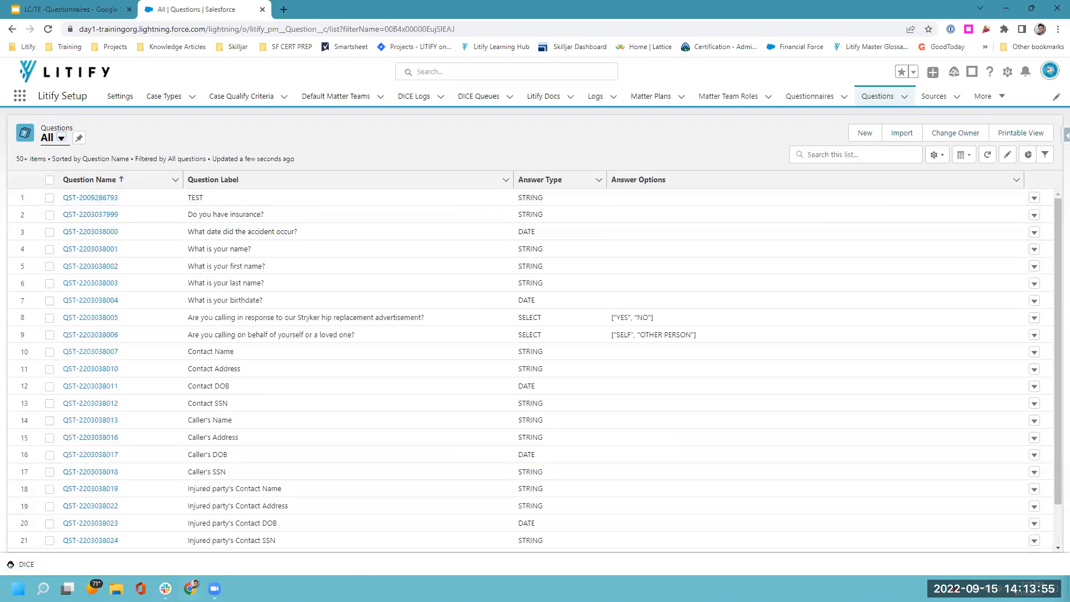
{"action": "mouse_move", "coordinate": [777, 138]}
{"action": "left_mouse_down"}
{"action": "mouse_move", "coordinate": [933, 172]}
{"action": "mouse_move", "coordinate": [927, 166]}
{"action": "left_mouse_up"}
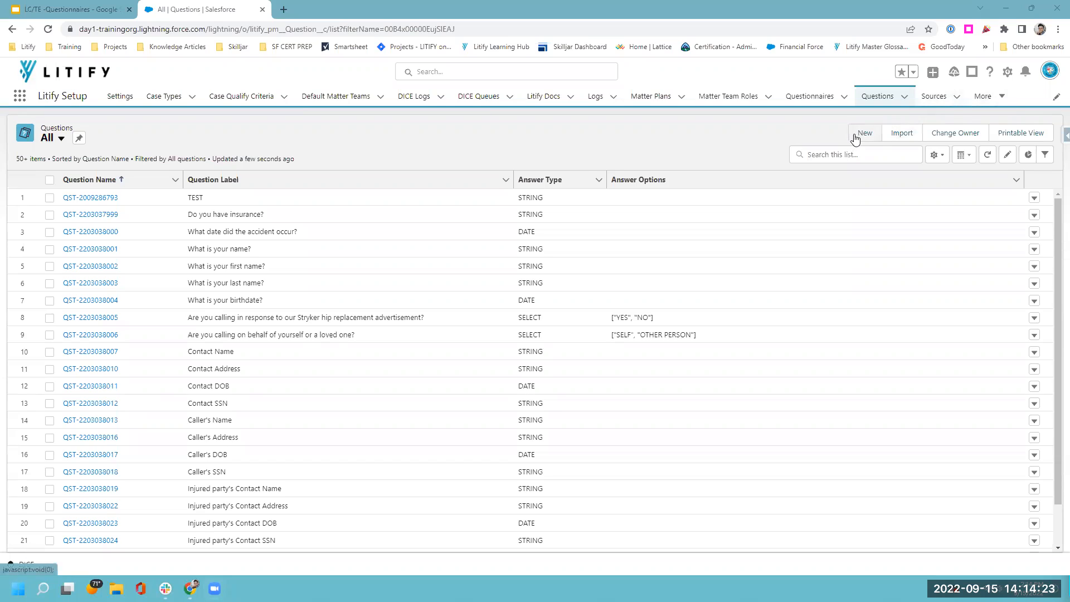
Start a new question and enter "Caller's Phone Number" as its question label.
{"action": "left_click", "coordinate": [857, 136]}
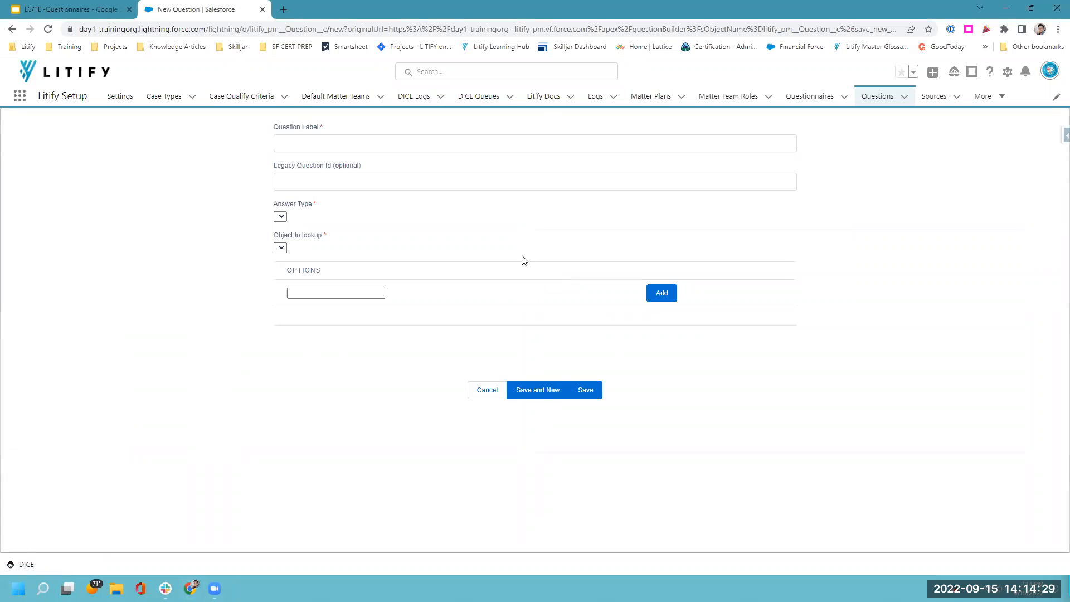
{"action": "left_click", "coordinate": [296, 142]}
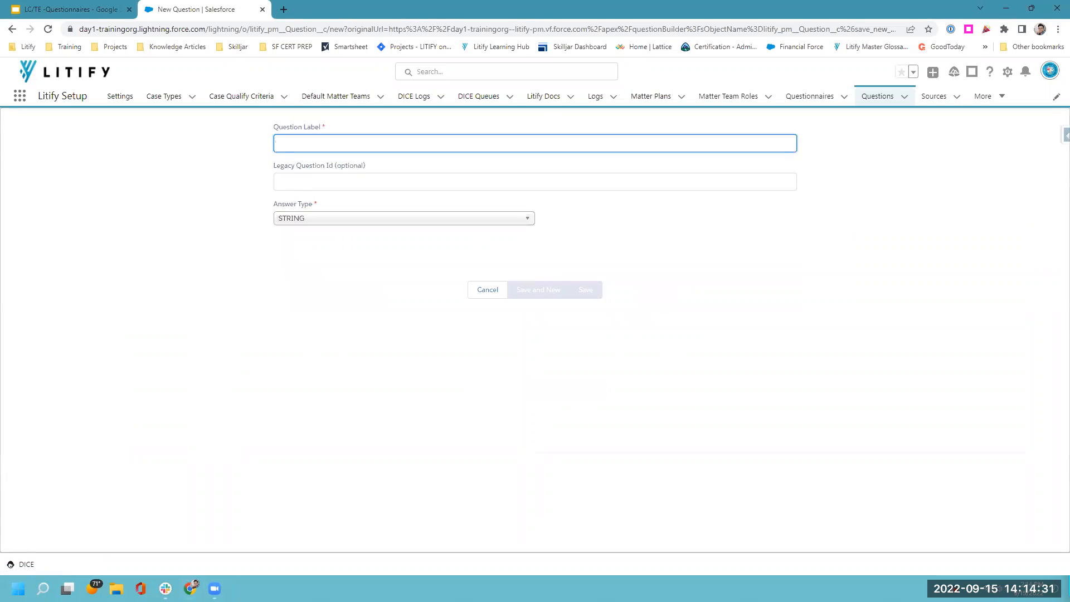
{"action": "left_click_drag", "start_coordinate": [260, 114], "coordinate": [822, 157]}
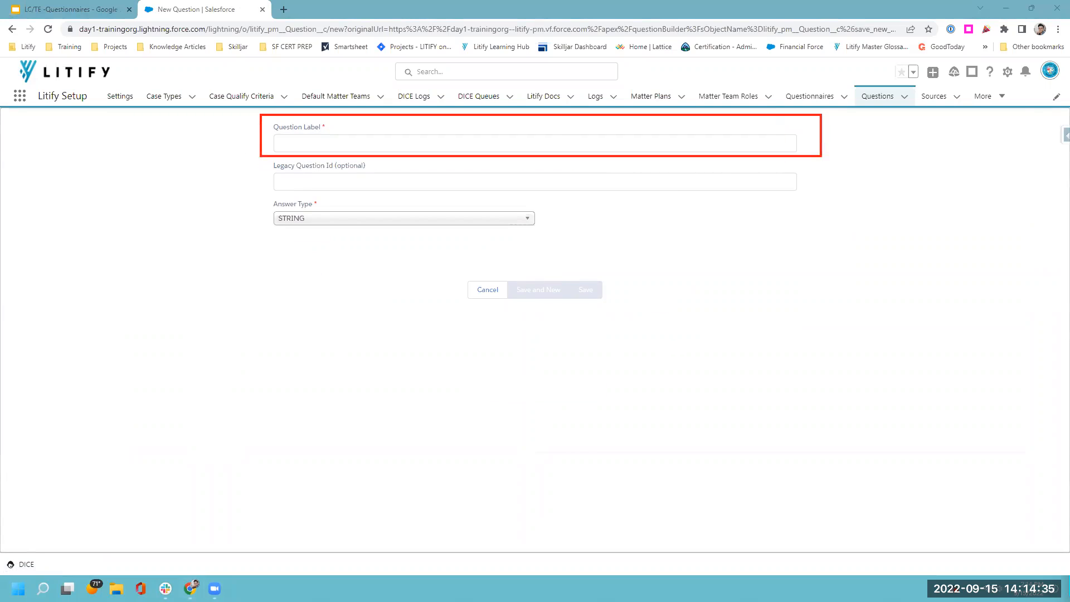
{"action": "left_click", "coordinate": [462, 143]}
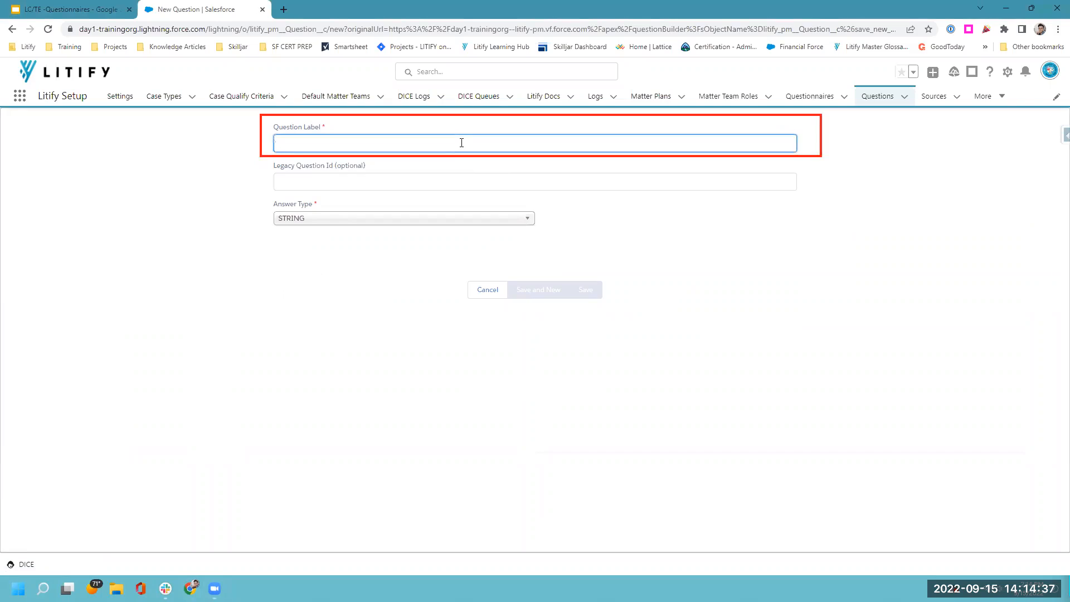
{"action": "type", "text": "Calle"}
{"action": "type", "text": "r's Phone Nu"}
{"action": "type", "text": "me"}
{"action": "type", "text": "ber"}
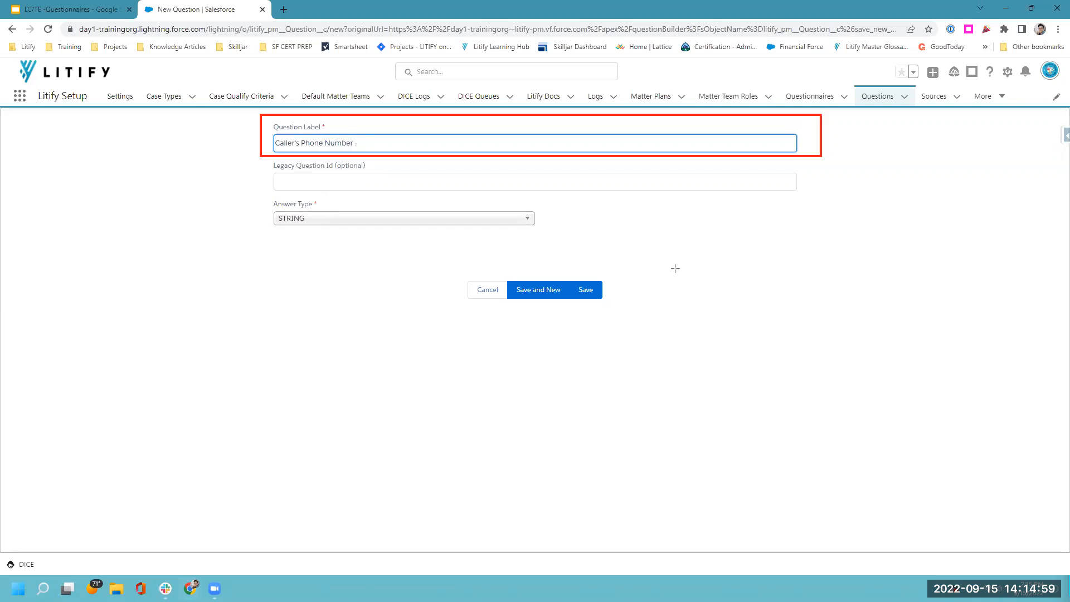
Look through the available answer types for the question and choose STRING.
{"action": "left_click_drag", "start_coordinate": [259, 191], "coordinate": [329, 210]}
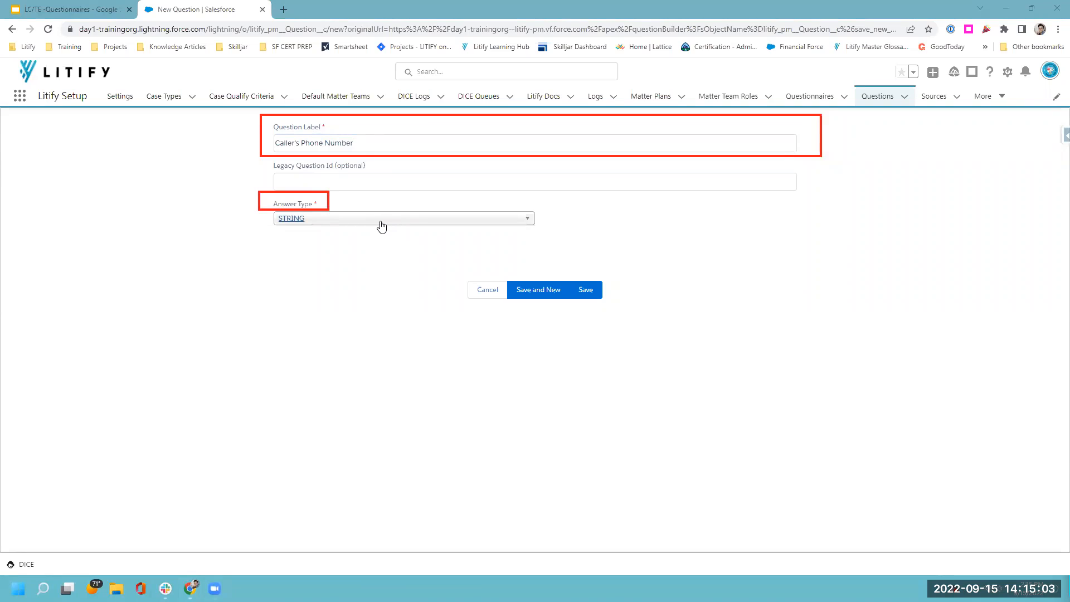
{"action": "left_click", "coordinate": [381, 224]}
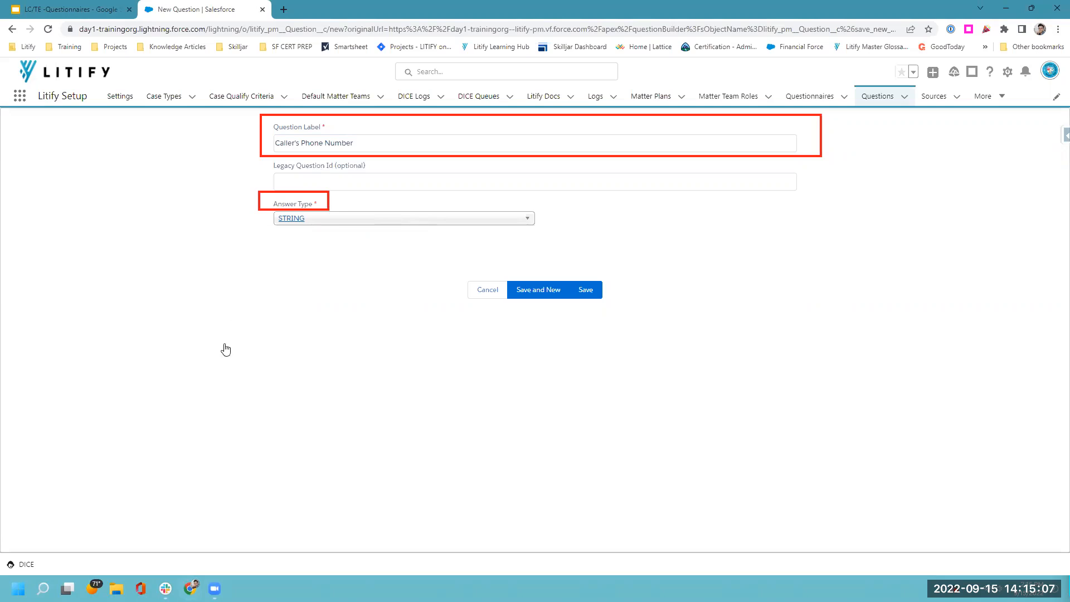
{"action": "left_click", "coordinate": [469, 224]}
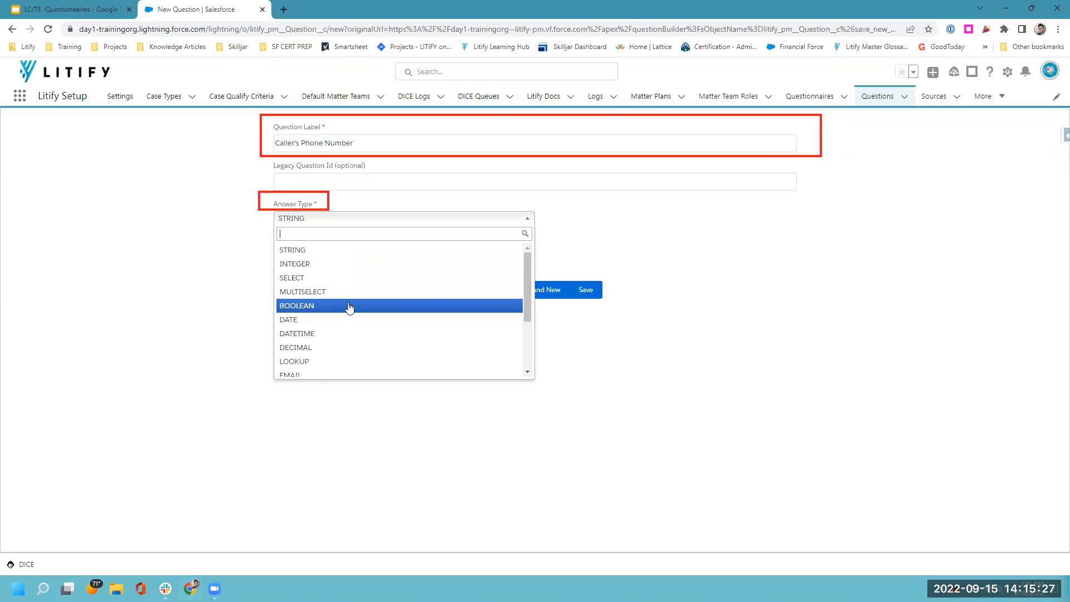
{"action": "scroll", "coordinate": [350, 307], "scroll_direction": "down", "scroll_amount": 3}
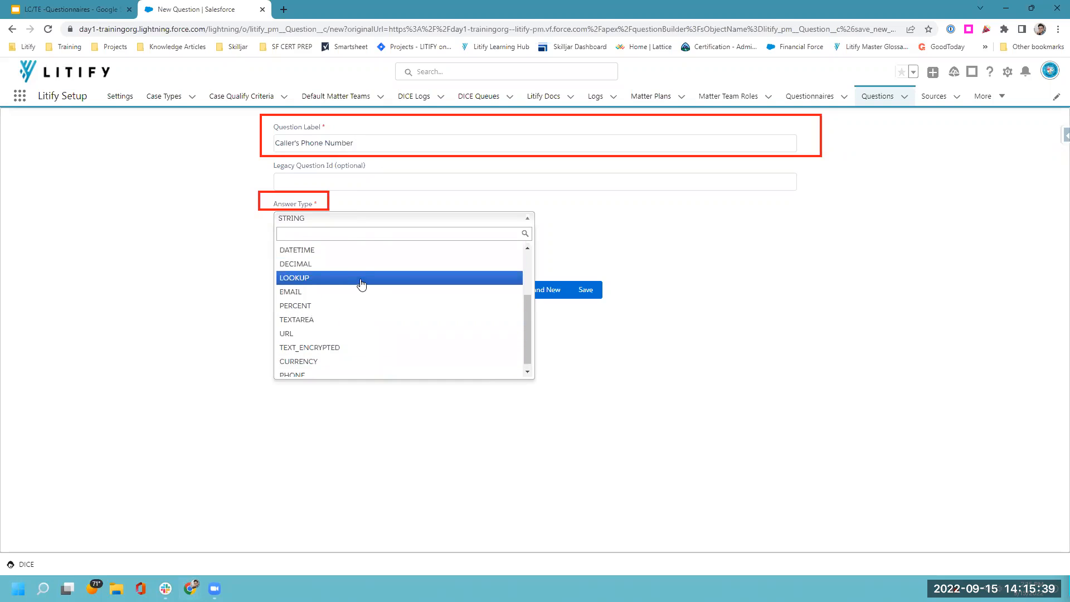
{"action": "scroll", "coordinate": [360, 287], "scroll_direction": "up", "scroll_amount": 3}
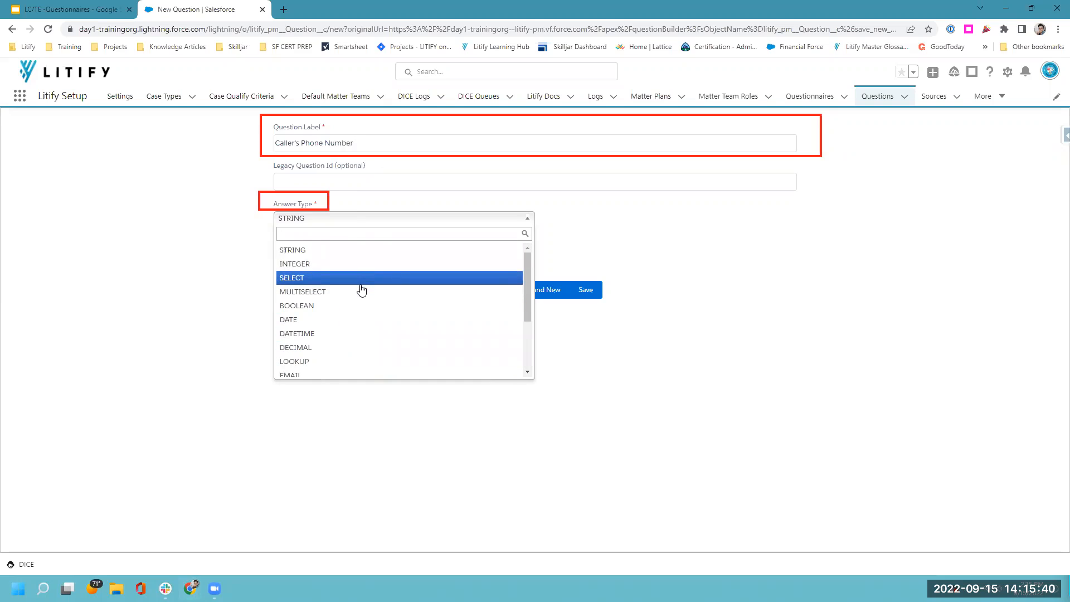
{"action": "left_click", "coordinate": [353, 253]}
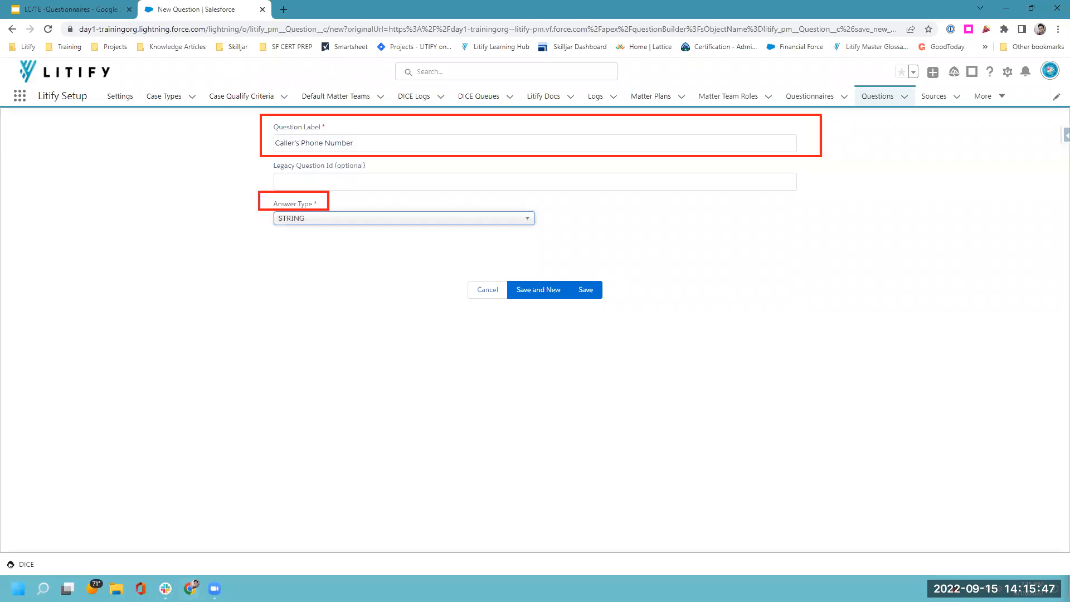
Set the answer type of the Caller's Phone Number question to PHONE and save the question.
{"action": "left_click", "coordinate": [359, 218]}
{"action": "scroll", "coordinate": [299, 366], "scroll_direction": "down", "scroll_amount": 2}
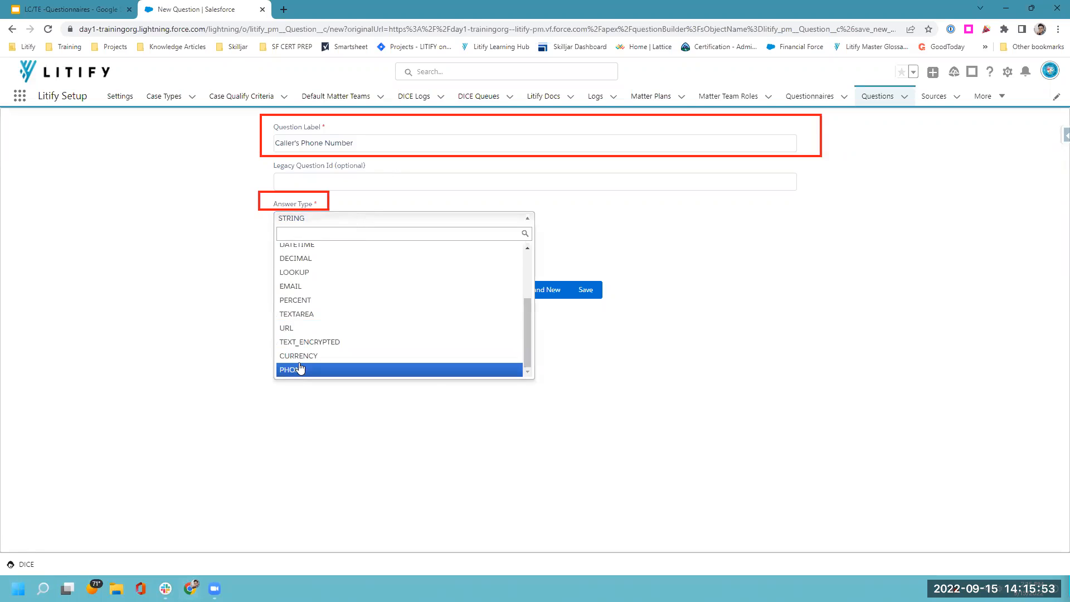
{"action": "left_click", "coordinate": [299, 371]}
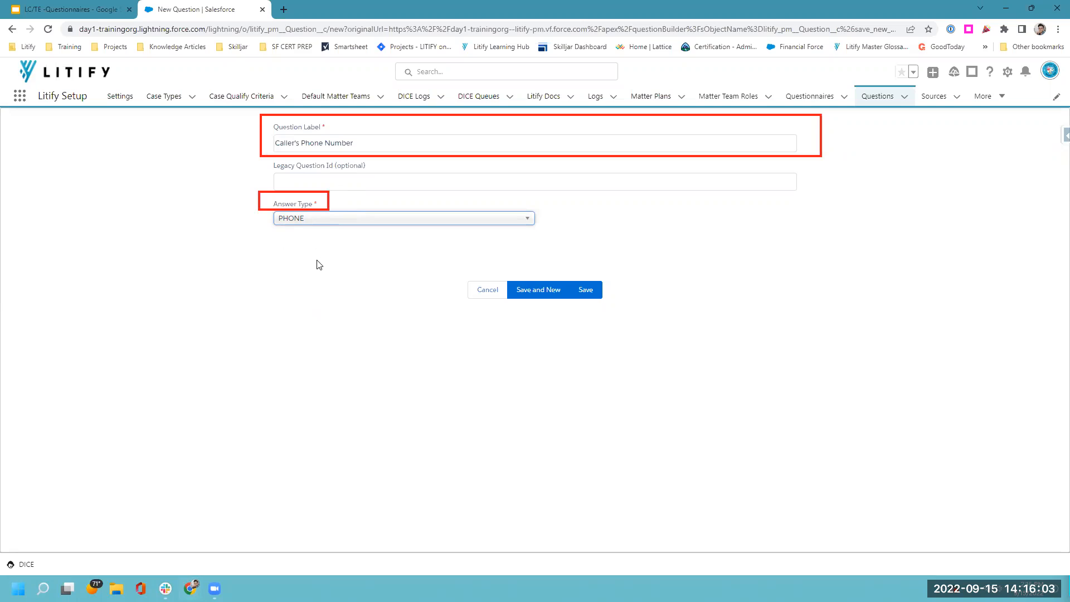
{"action": "left_click", "coordinate": [345, 221]}
{"action": "scroll", "coordinate": [318, 275], "scroll_direction": "up", "scroll_amount": 3}
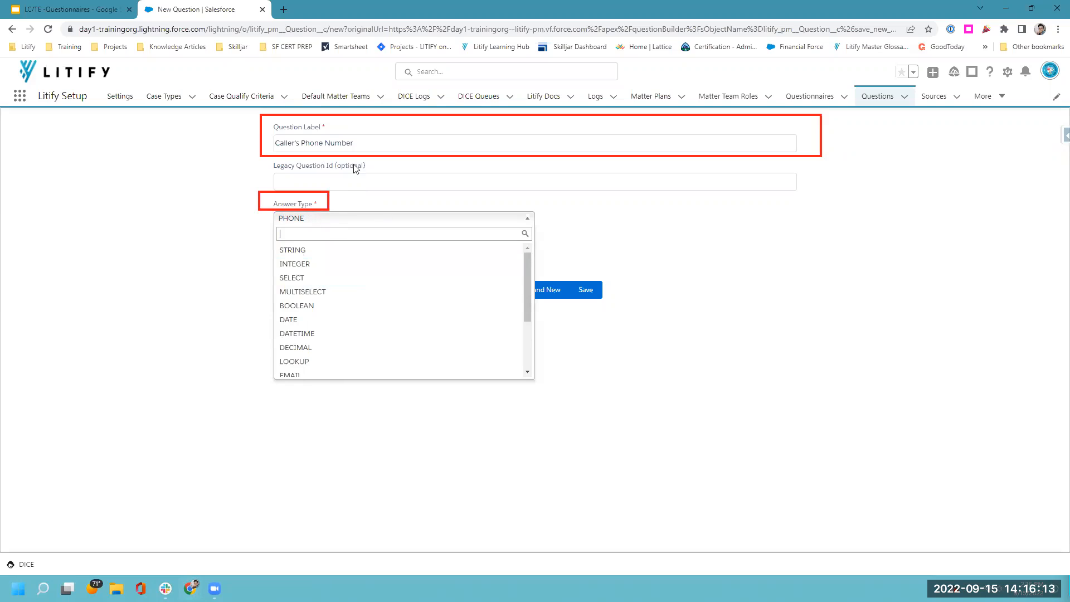
{"action": "scroll", "coordinate": [359, 278], "scroll_direction": "down", "scroll_amount": 2}
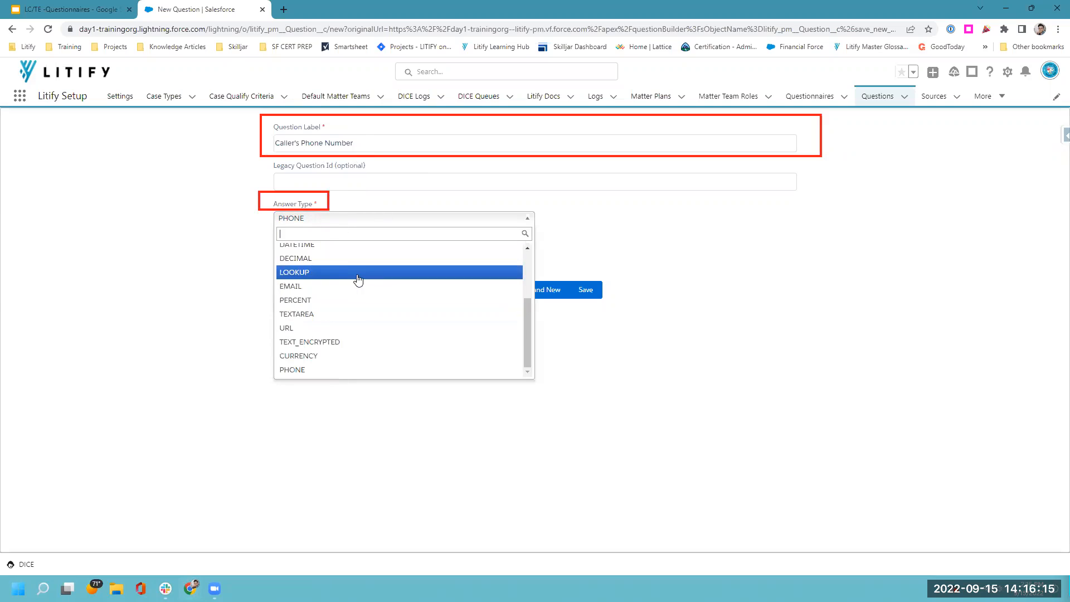
{"action": "left_click", "coordinate": [328, 371]}
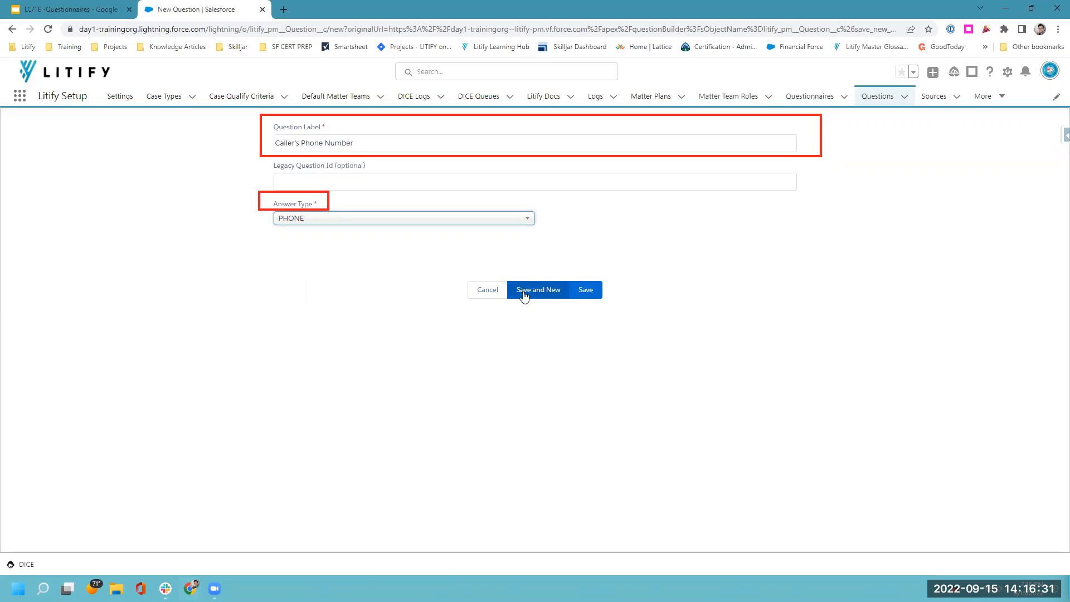
{"action": "left_click", "coordinate": [585, 289]}
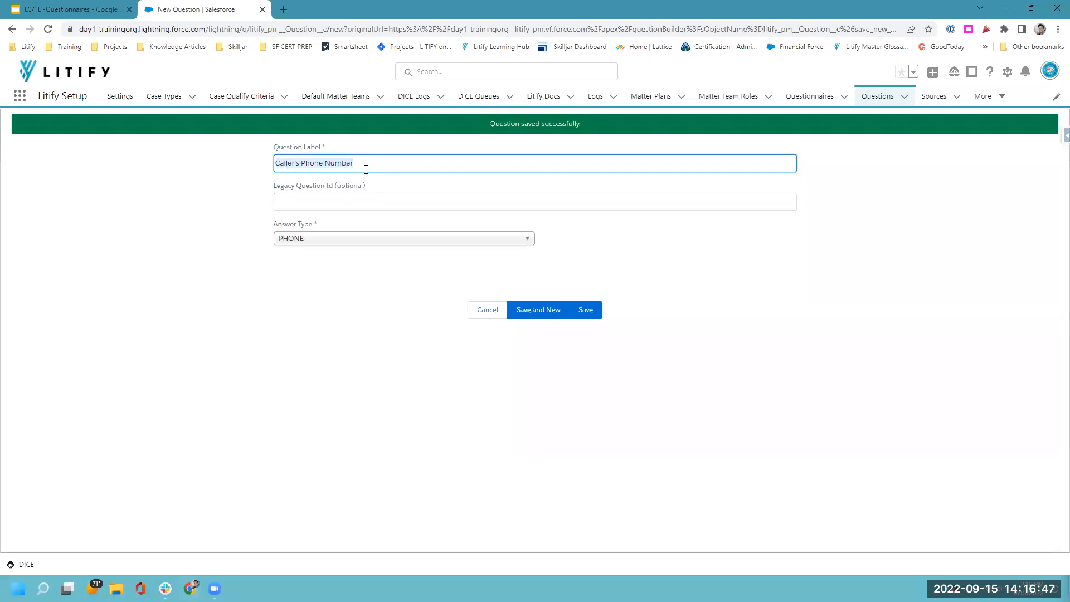
Enter "Are you currently being represented by an attorney for this case?" as the label of the next new question.
{"action": "key", "text": "BackSpace"}
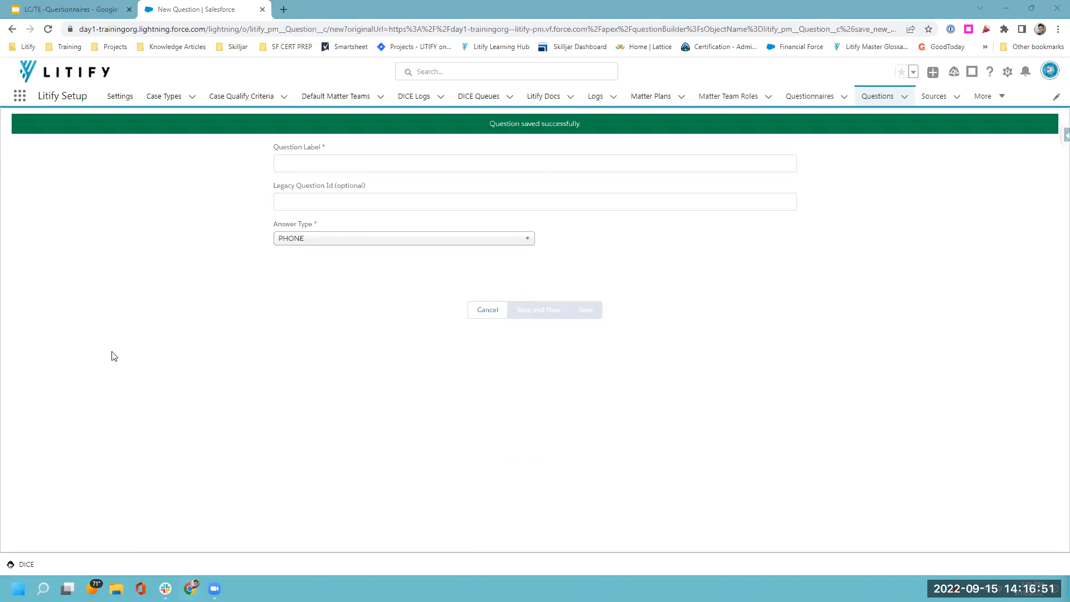
{"action": "left_click", "coordinate": [321, 163]}
{"action": "type", "text": "Are you currently being represented by an attorney for this case?"}
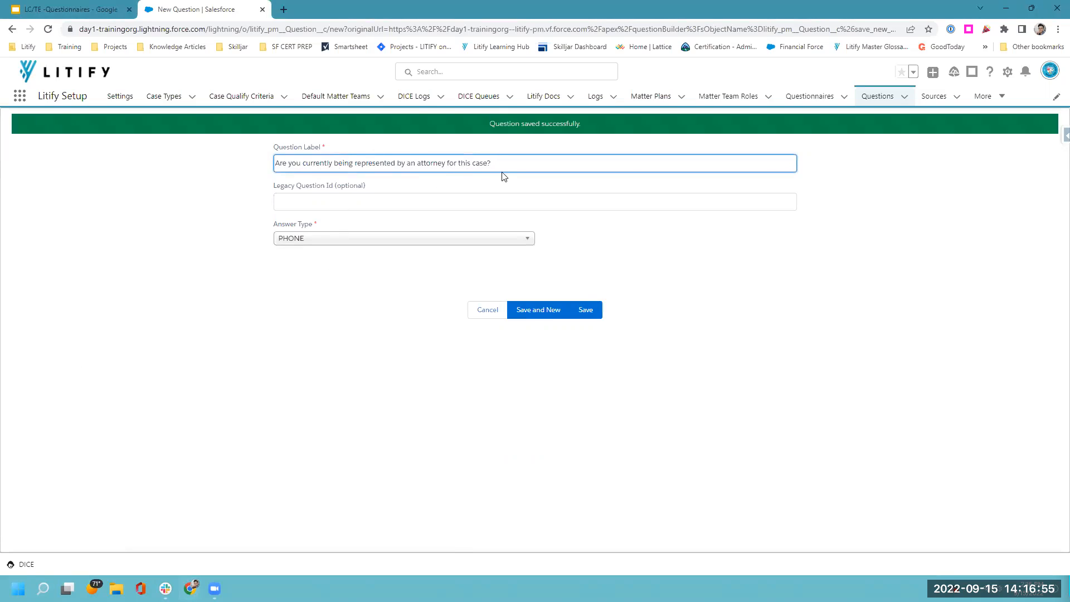
Set the attorney question's answer type to SELECT and add the answer options Yes and No.
{"action": "left_click", "coordinate": [383, 242]}
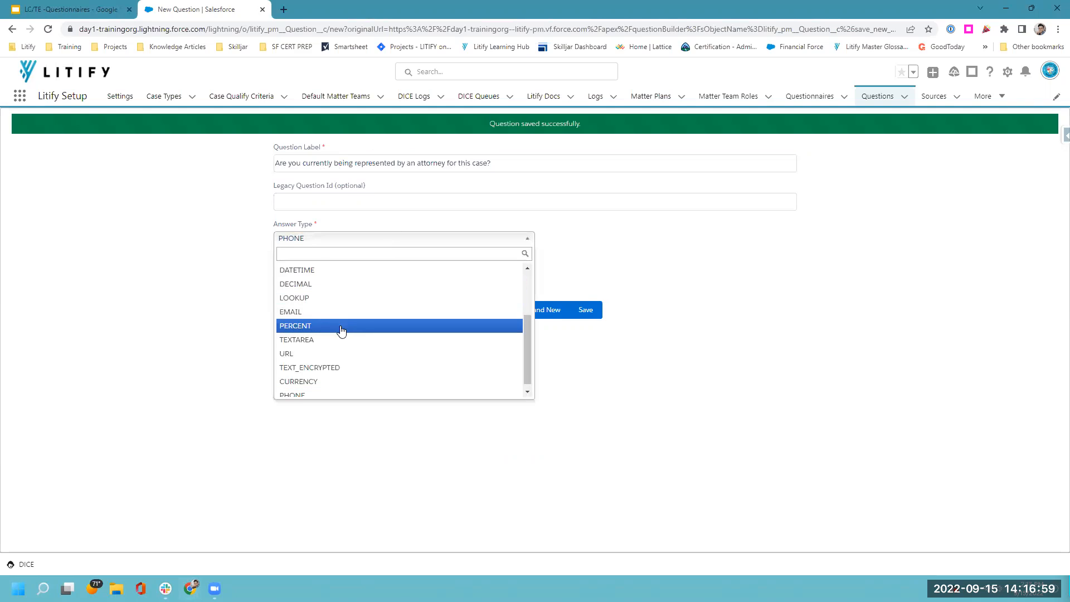
{"action": "scroll", "coordinate": [328, 351], "scroll_direction": "up", "scroll_amount": 3}
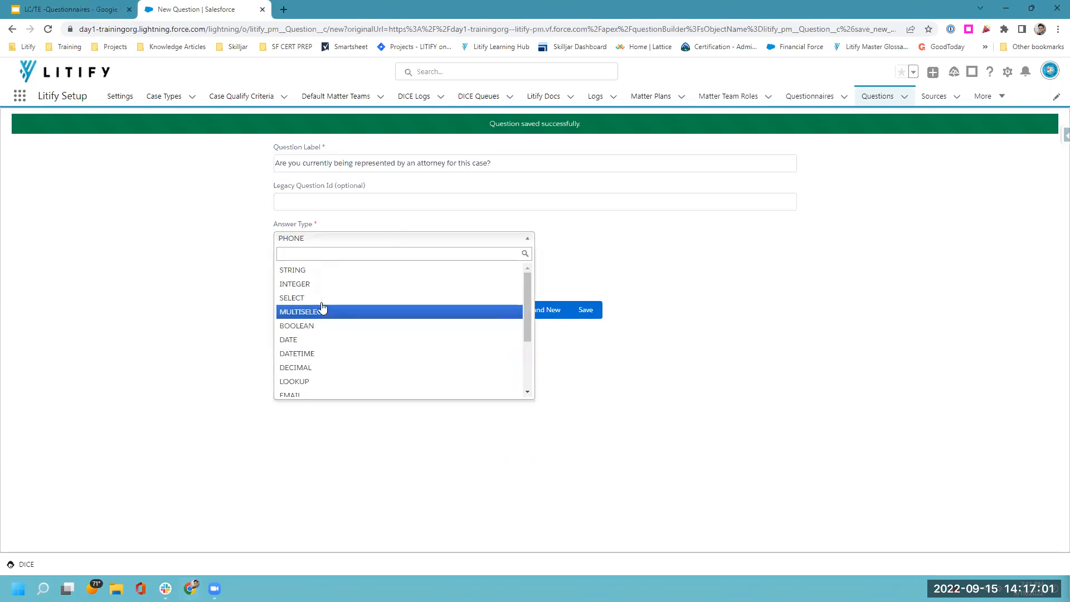
{"action": "left_click", "coordinate": [324, 297]}
{"action": "left_click", "coordinate": [341, 285]}
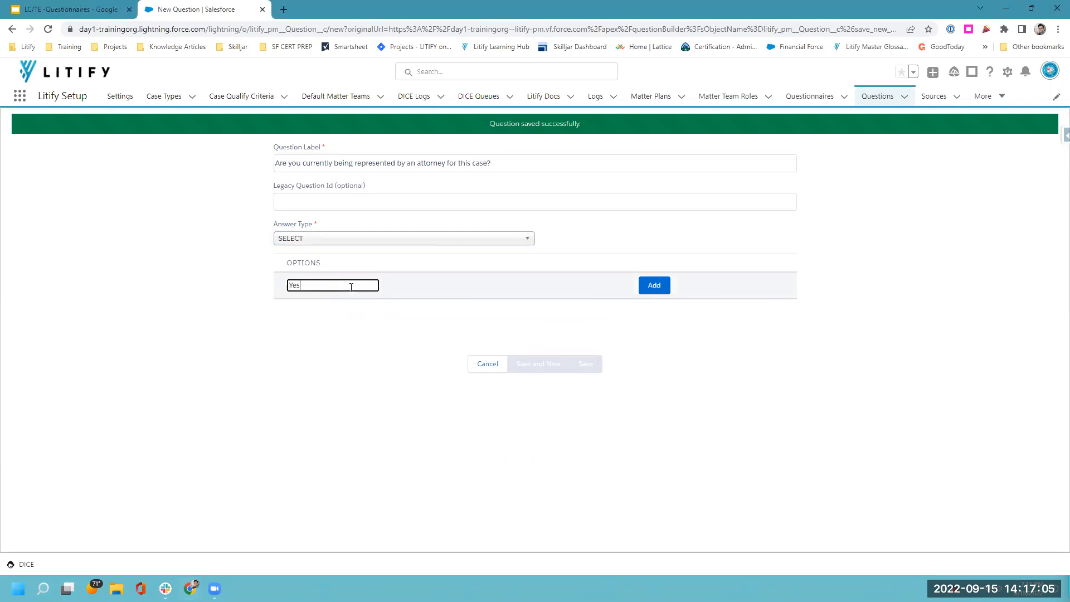
{"action": "left_click", "coordinate": [652, 288]}
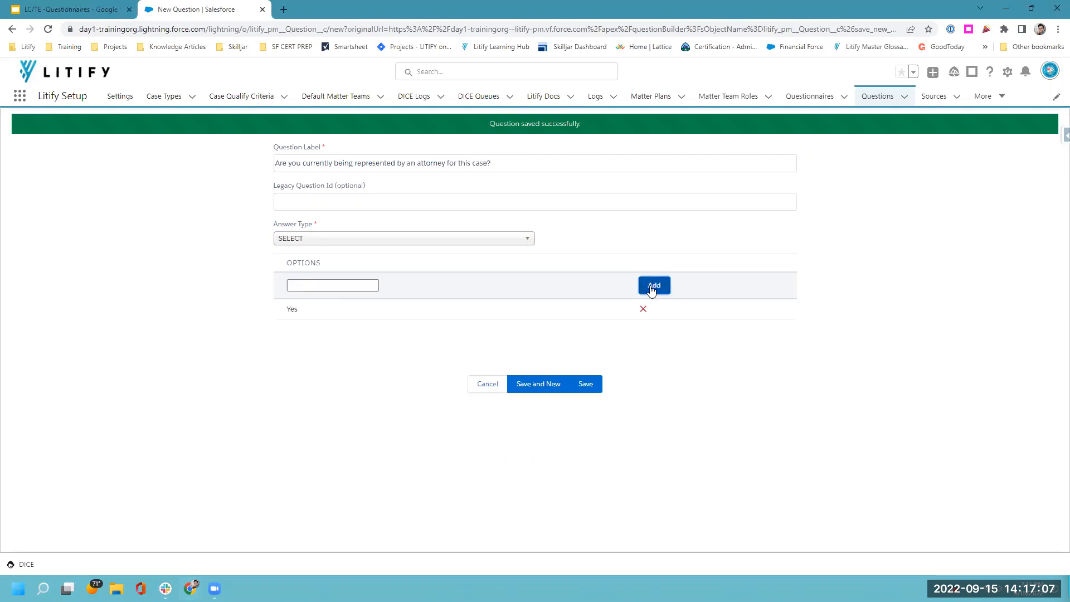
{"action": "left_click", "coordinate": [307, 284]}
{"action": "type", "text": "No"}
{"action": "left_click", "coordinate": [647, 288]}
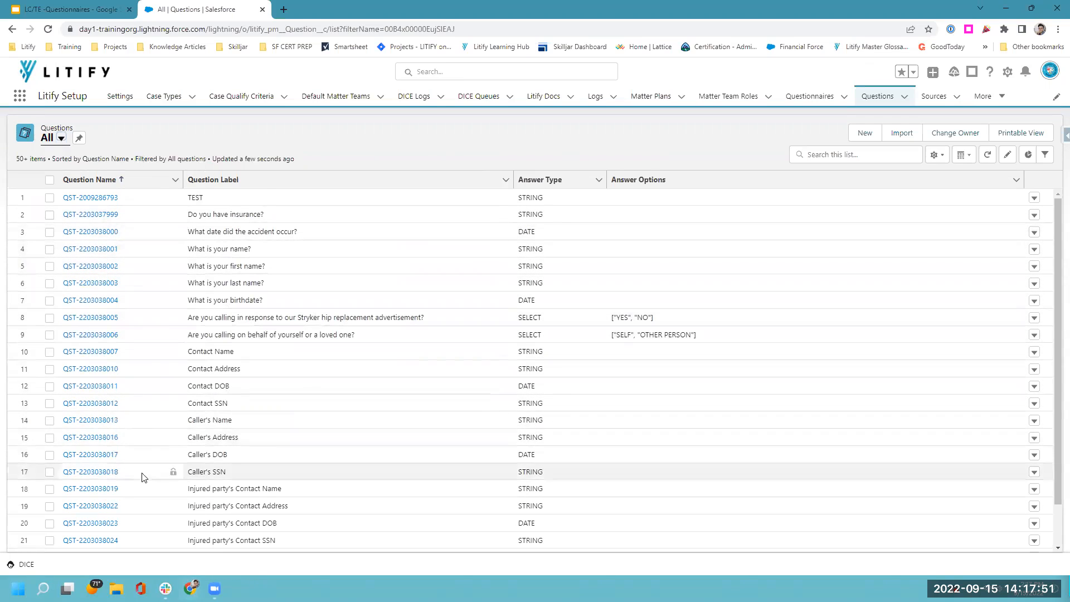
Review the existing "What is your first name?" and "Caller's Email" questions, and return to the All list view of Questions.
{"action": "left_click", "coordinate": [94, 267]}
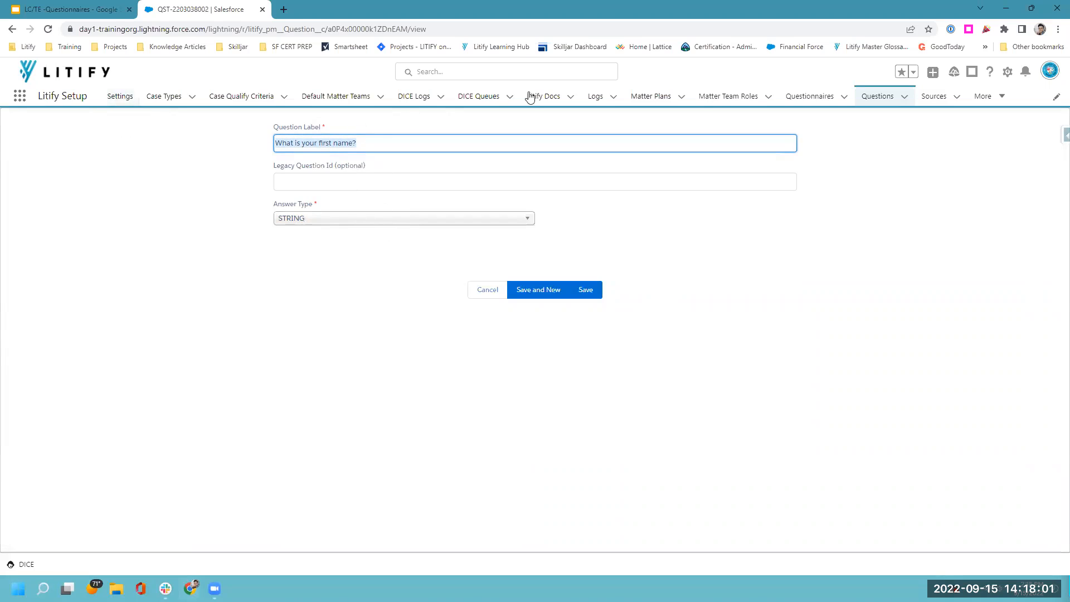
{"action": "left_click", "coordinate": [875, 96]}
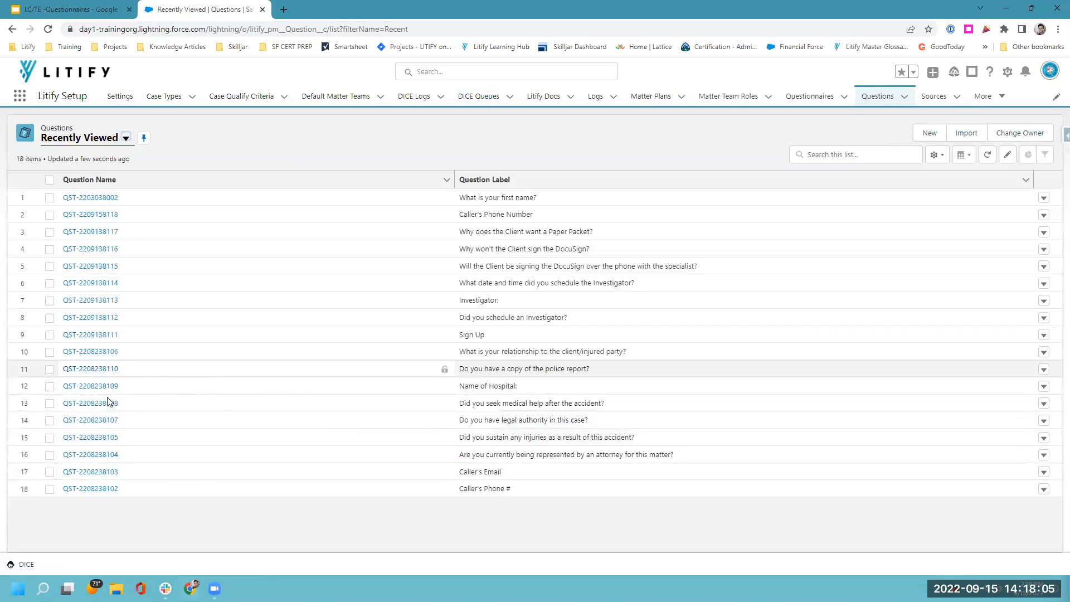
{"action": "left_click", "coordinate": [84, 473]}
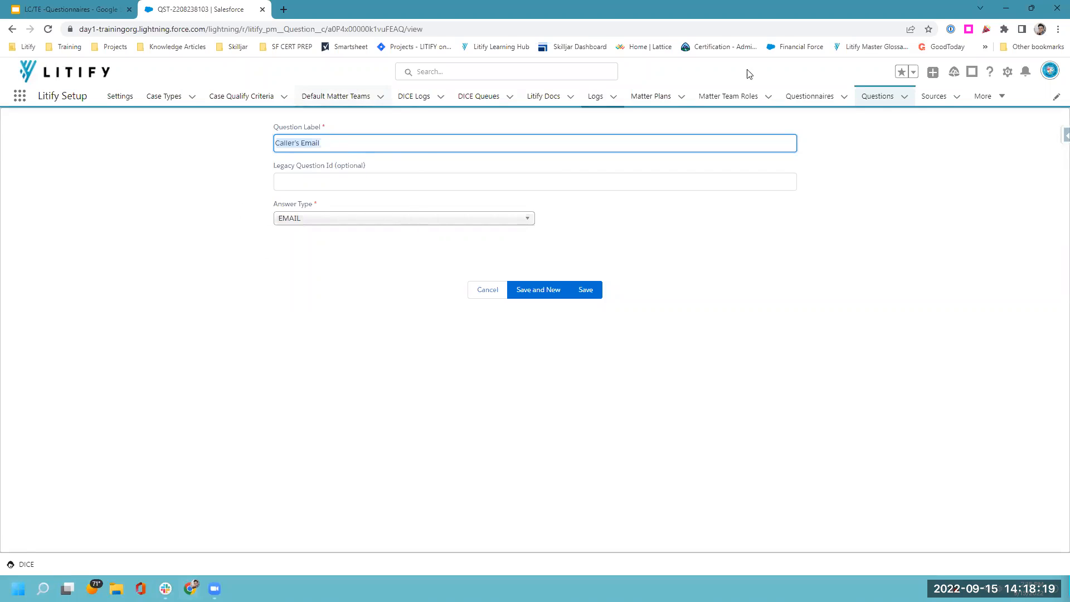
{"action": "left_click", "coordinate": [877, 98]}
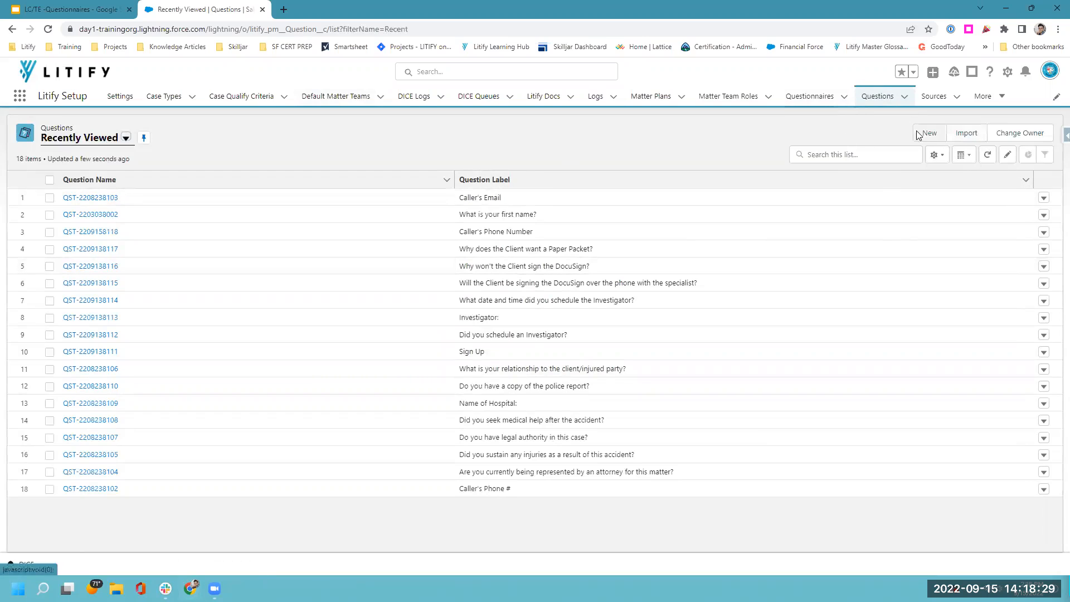
{"action": "left_click", "coordinate": [126, 139]}
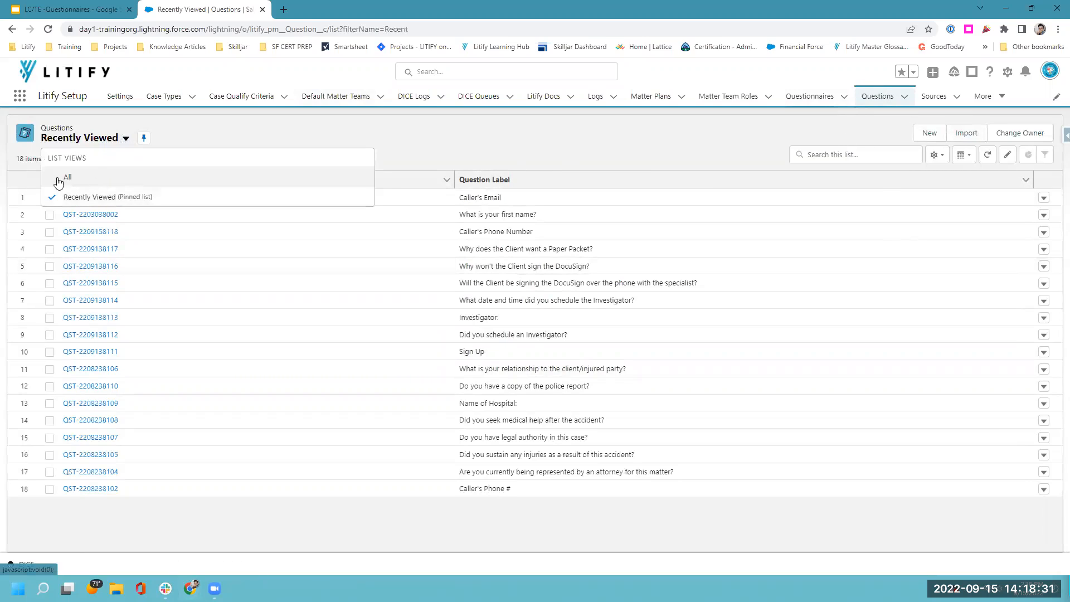
{"action": "left_click", "coordinate": [74, 180]}
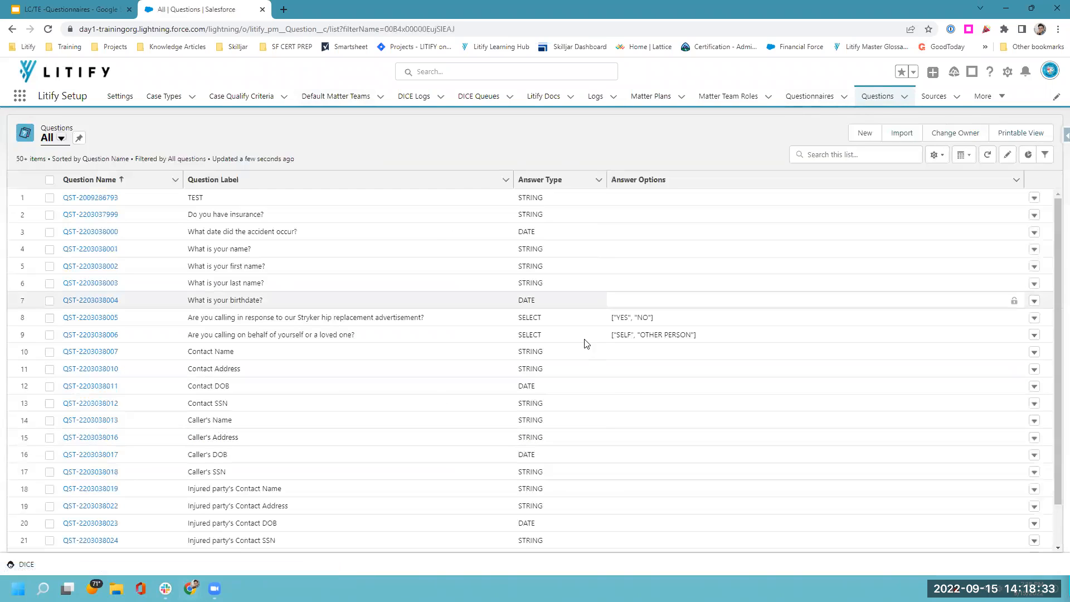
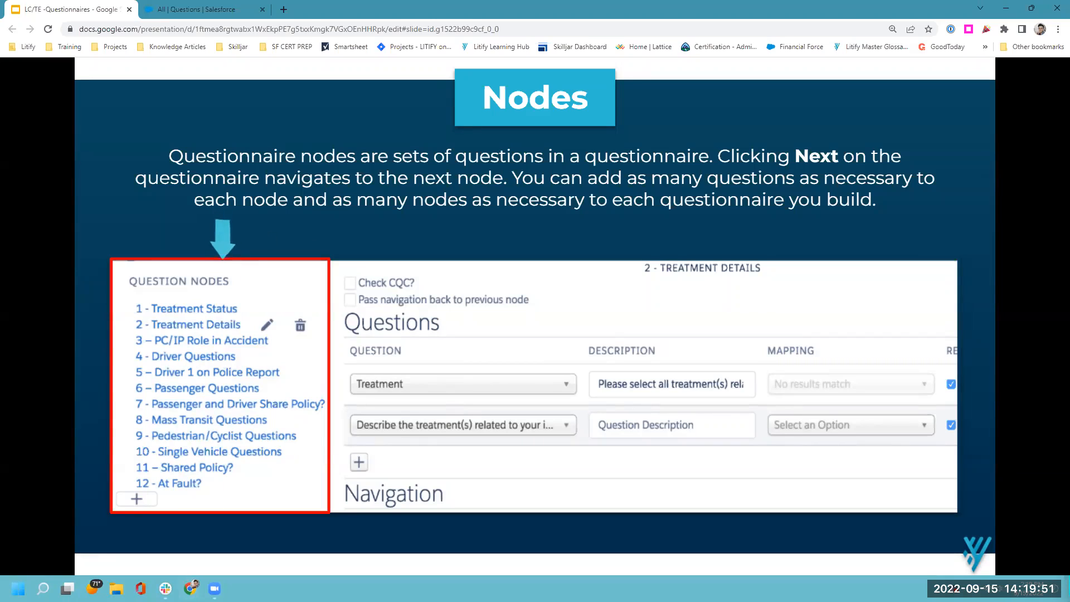
Switch from the slides to Litify Setup and start a new questionnaire from the Questionnaires list.
{"action": "left_click", "coordinate": [184, 6]}
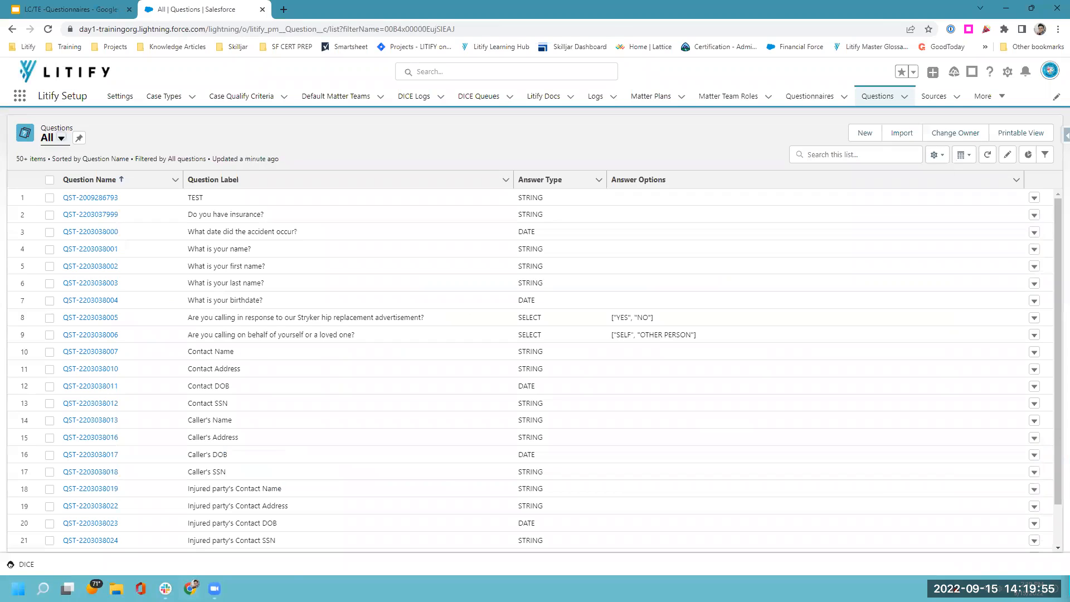
{"action": "left_click_drag", "start_coordinate": [778, 81], "coordinate": [843, 106]}
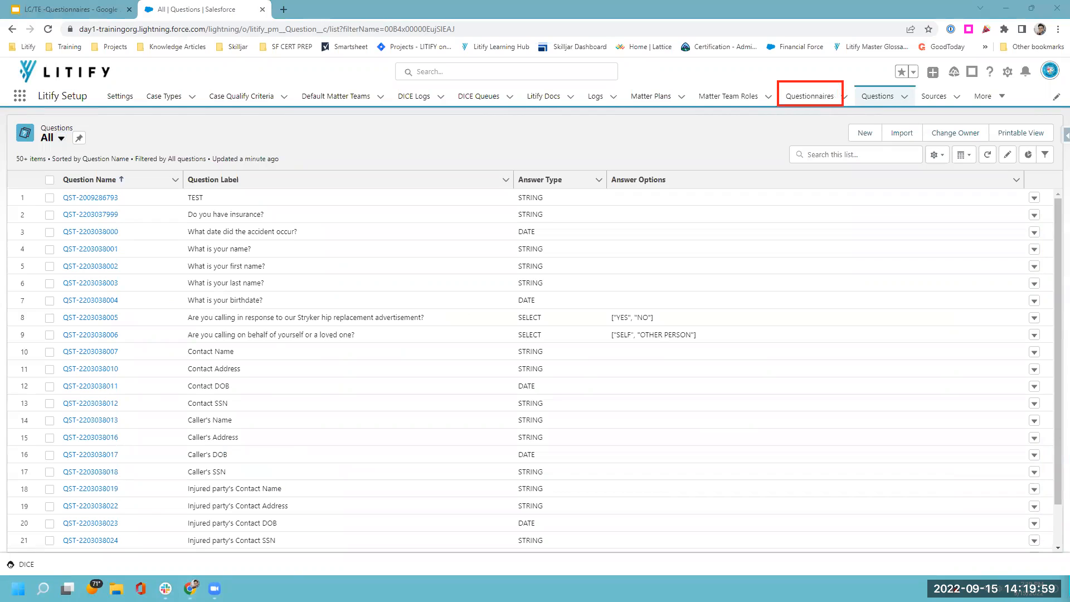
{"action": "left_click", "coordinate": [807, 98]}
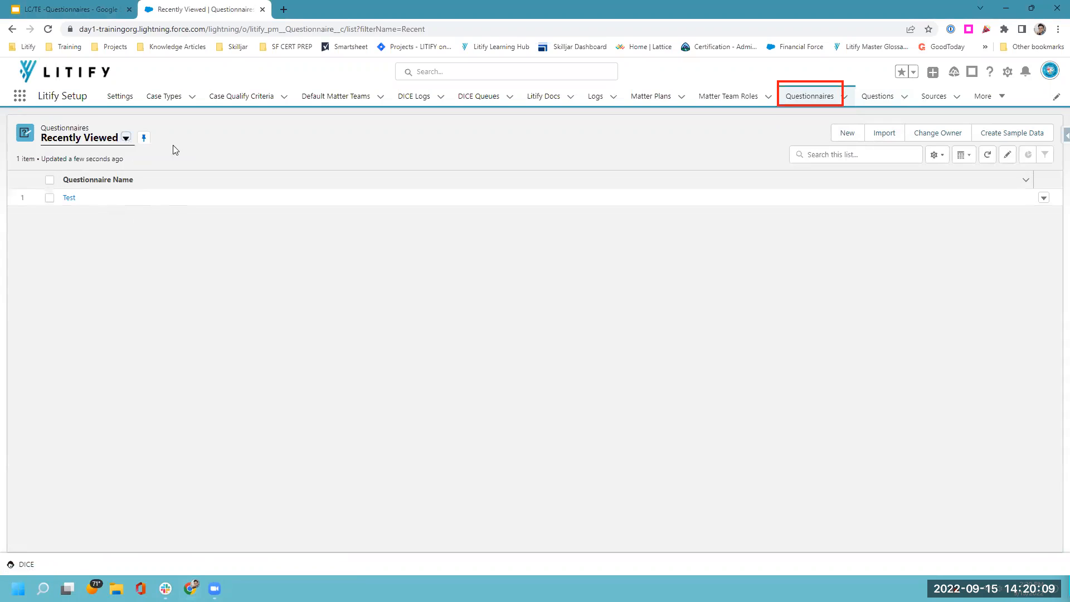
{"action": "left_click", "coordinate": [251, 180]}
{"action": "left_click", "coordinate": [126, 139]}
{"action": "left_click", "coordinate": [846, 134]}
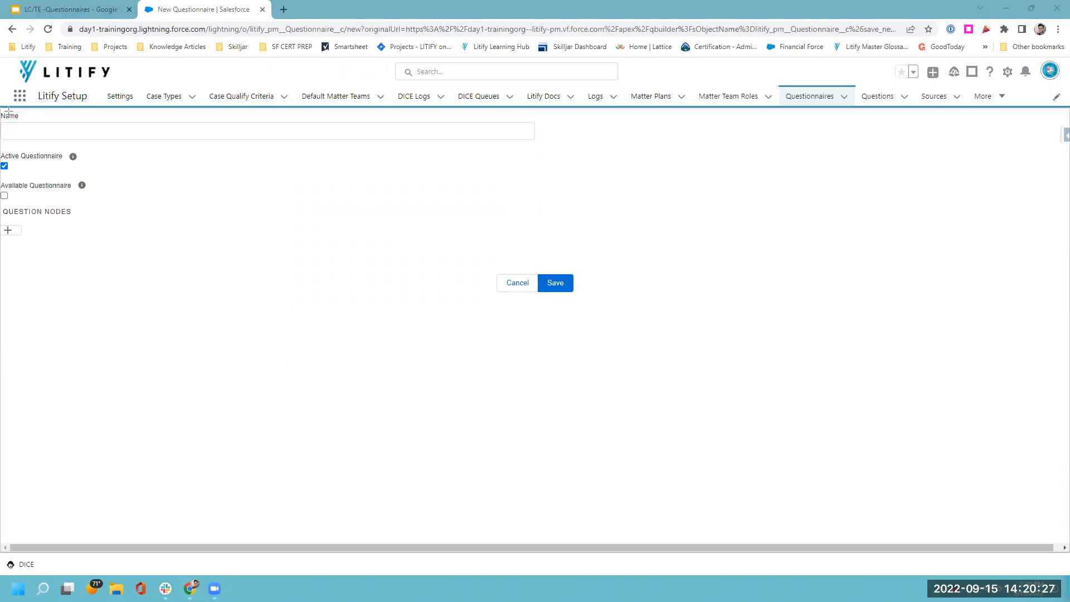
Name the new questionnaire "Automobile Accident".
{"action": "left_click_drag", "start_coordinate": [2, 111], "coordinate": [535, 141]}
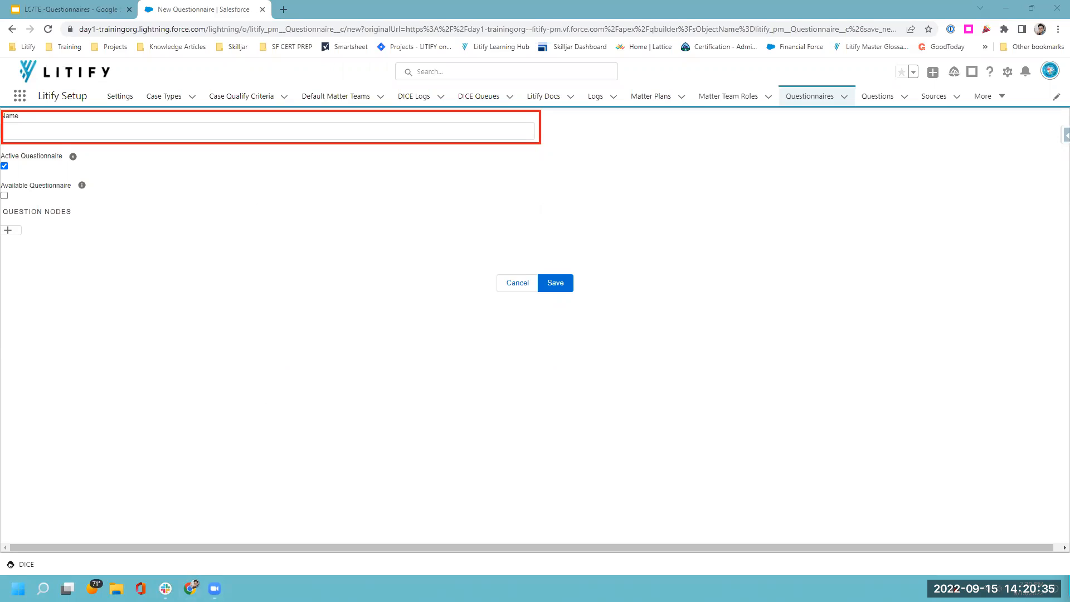
{"action": "left_click", "coordinate": [67, 129]}
{"action": "type", "text": "Automobile Accident"}
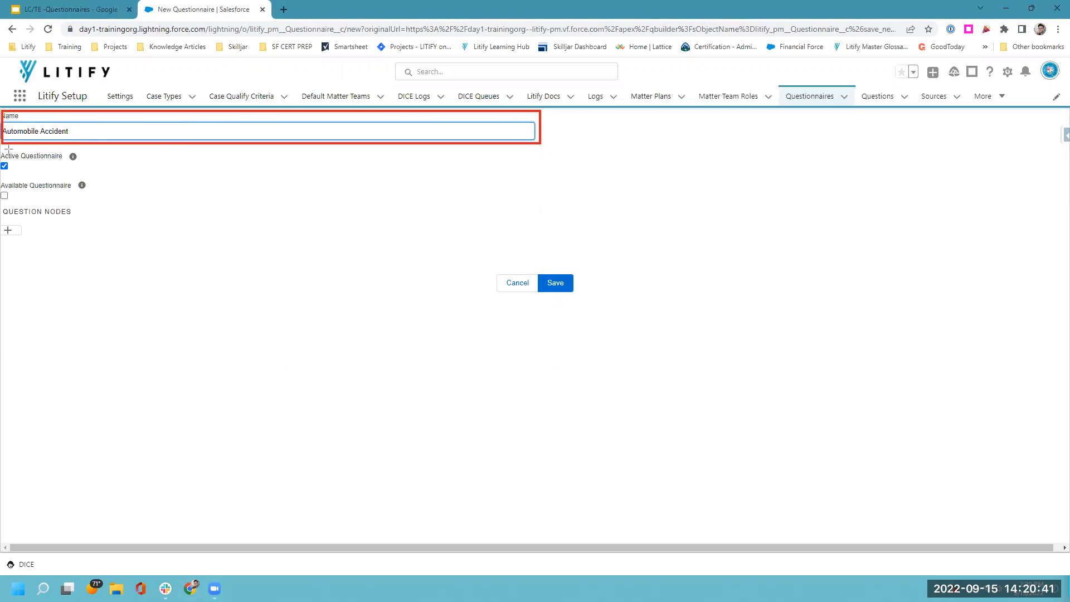
Set the Automobile Accident questionnaire as both active and available, and save it.
{"action": "left_click_drag", "start_coordinate": [1, 148], "coordinate": [92, 174]}
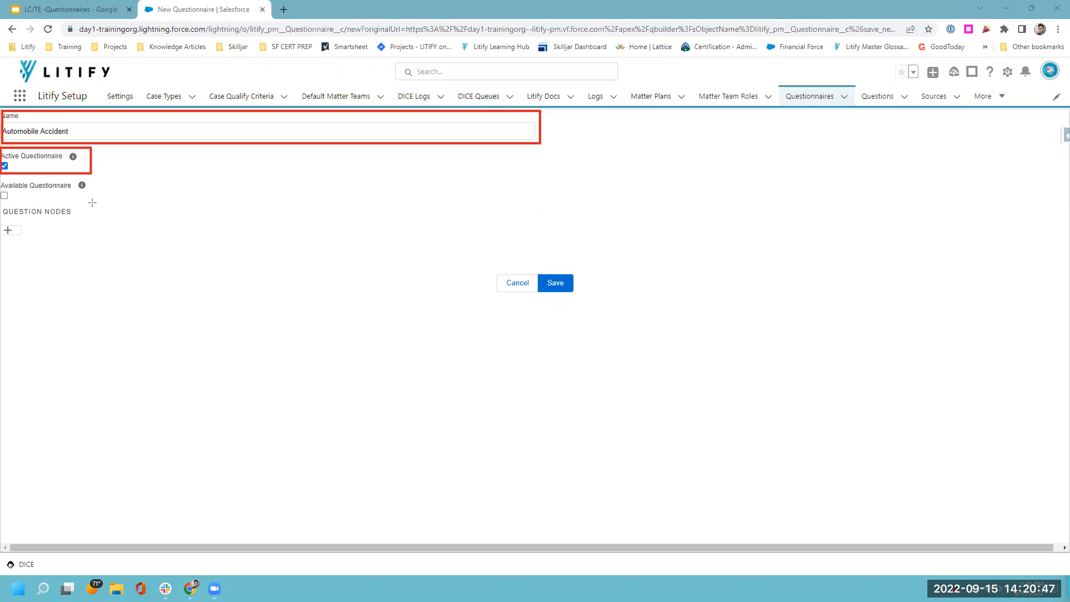
{"action": "left_click_drag", "start_coordinate": [87, 204], "coordinate": [1, 178]}
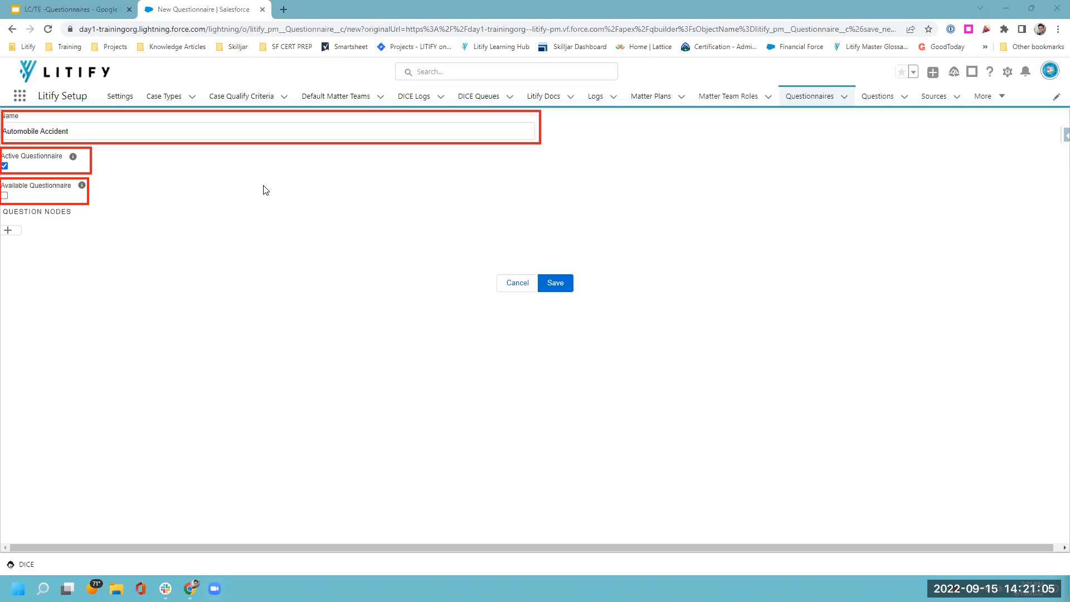
{"action": "left_click", "coordinate": [5, 195]}
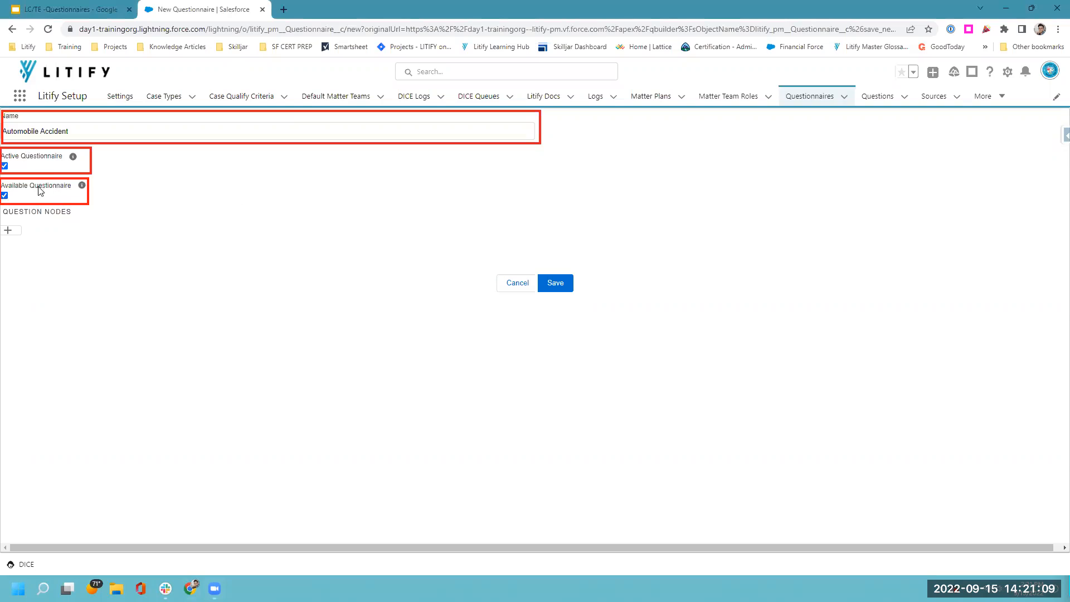
{"action": "left_click", "coordinate": [4, 166]}
{"action": "left_click", "coordinate": [5, 195]}
{"action": "left_click", "coordinate": [5, 166]}
{"action": "left_click", "coordinate": [4, 196]}
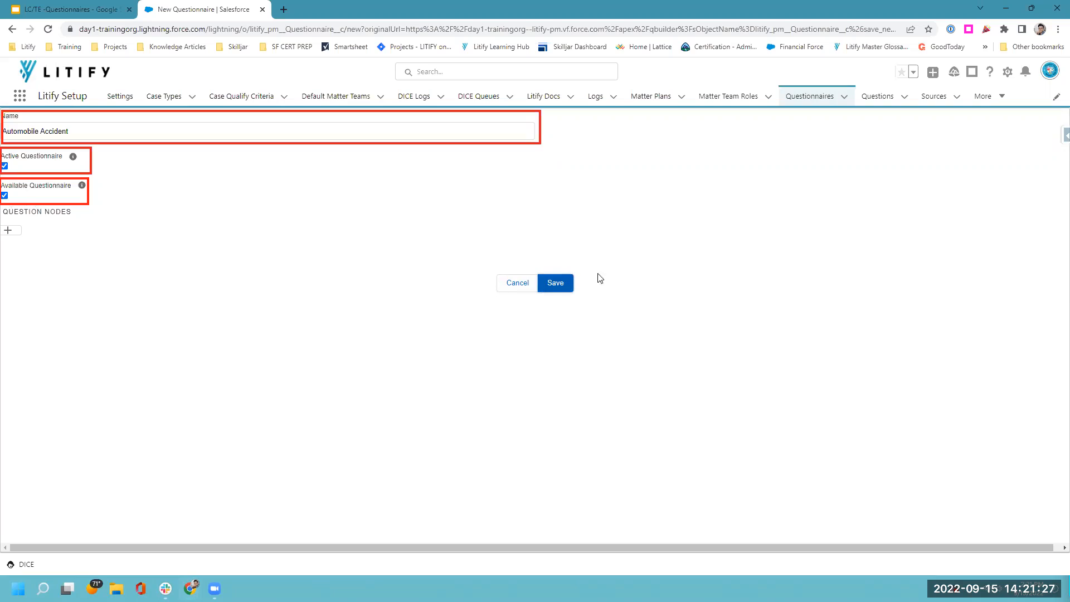
{"action": "left_click", "coordinate": [547, 283]}
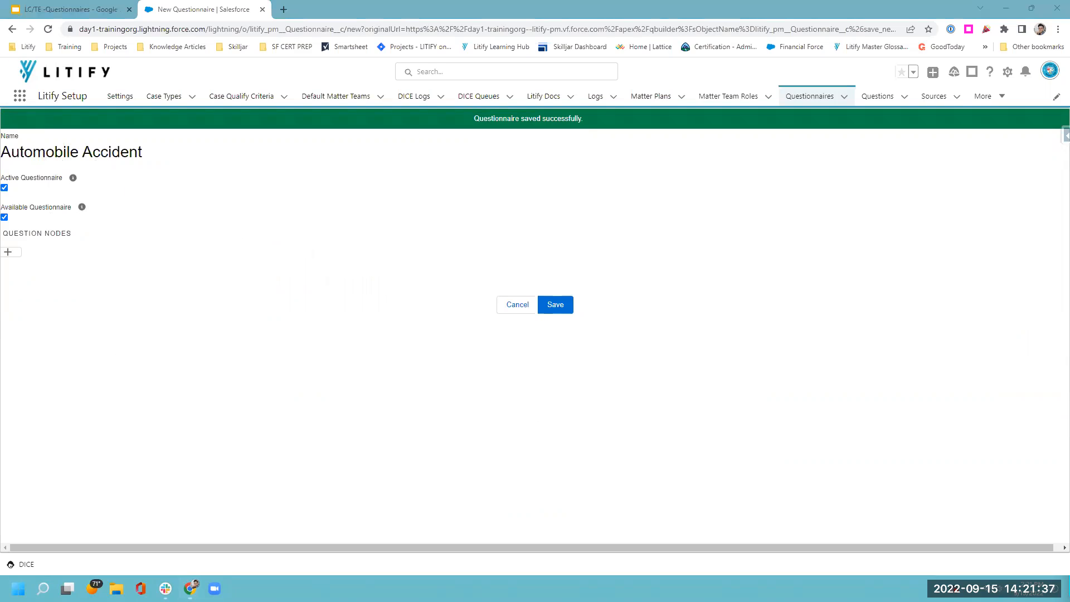
Add a first question node to the Automobile Accident questionnaire and rename it "Opening".
{"action": "left_click", "coordinate": [14, 256]}
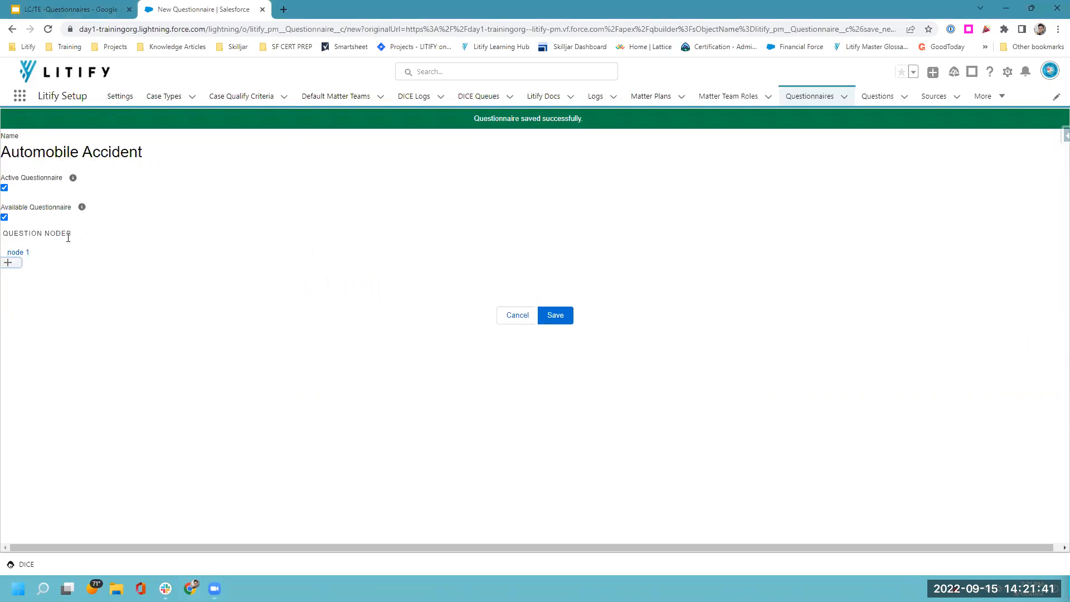
{"action": "left_click", "coordinate": [16, 254]}
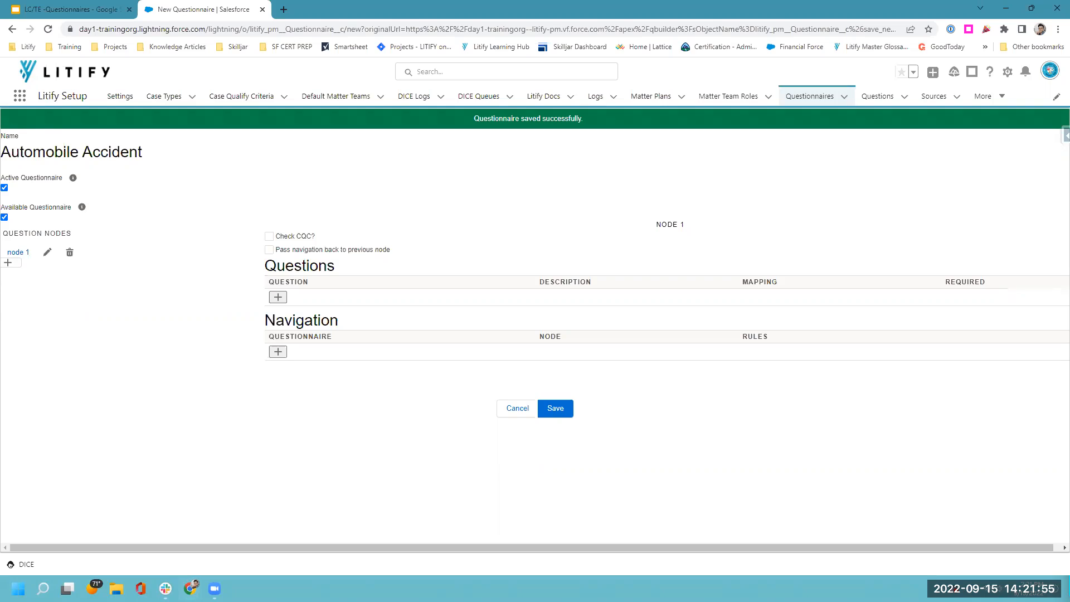
{"action": "left_click", "coordinate": [47, 254]}
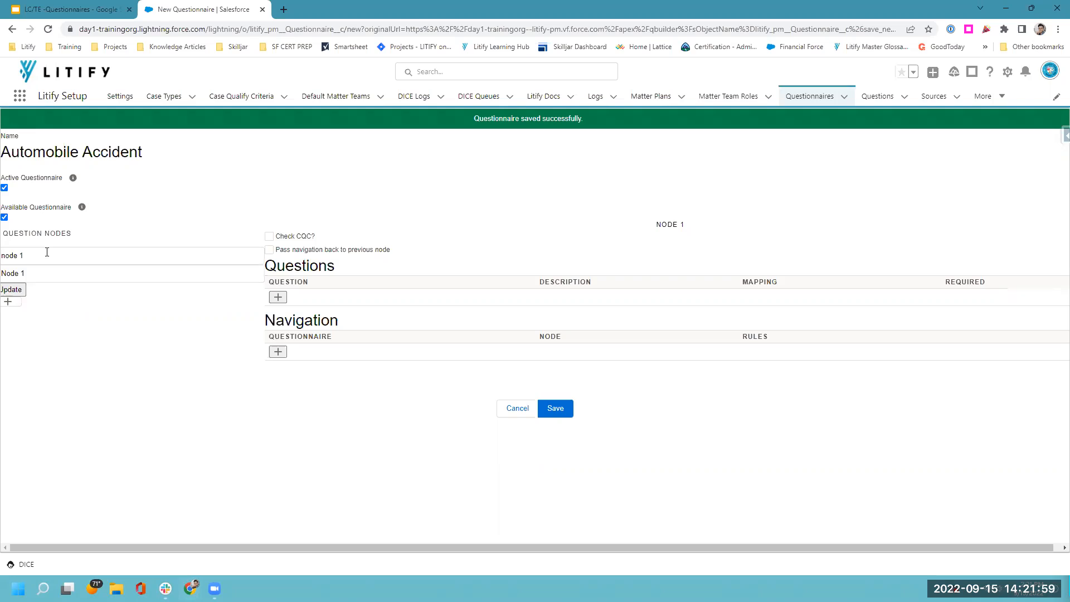
{"action": "triple_click", "coordinate": [40, 259]}
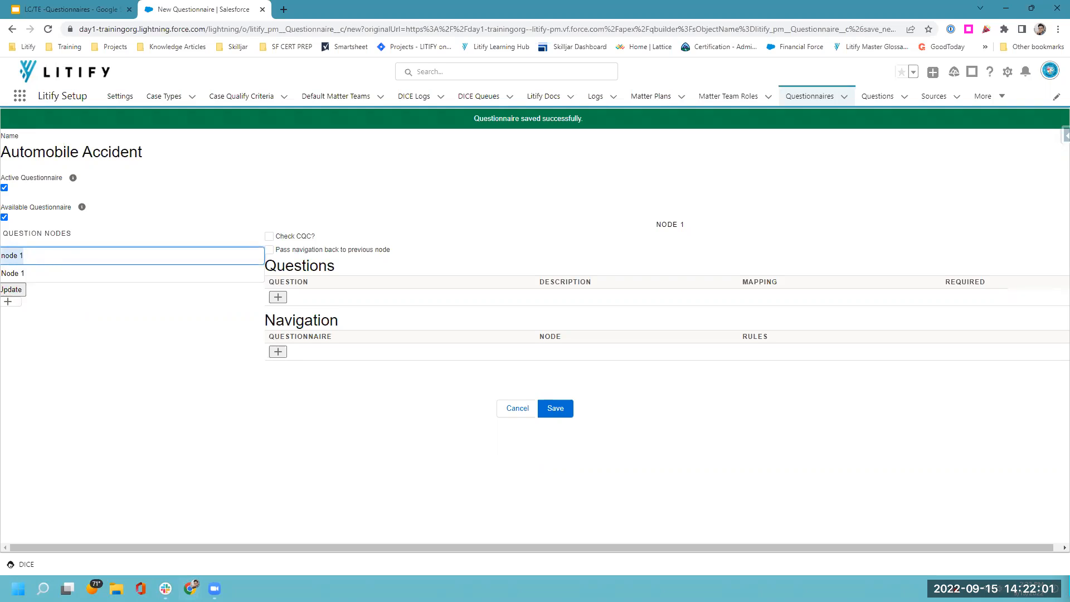
{"action": "key", "text": "BackSpace"}
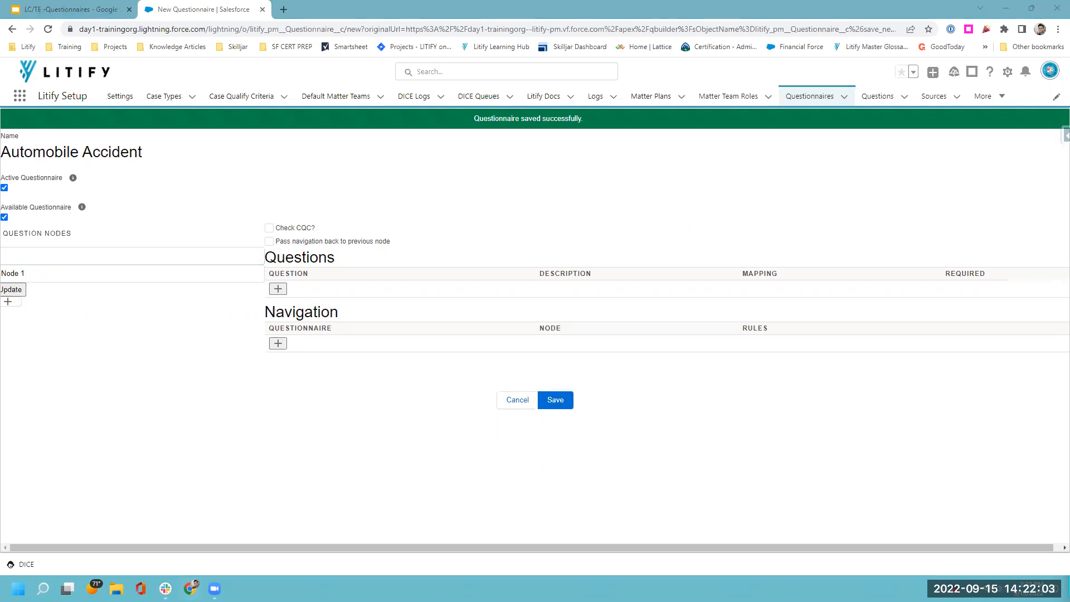
{"action": "left_click", "coordinate": [41, 256]}
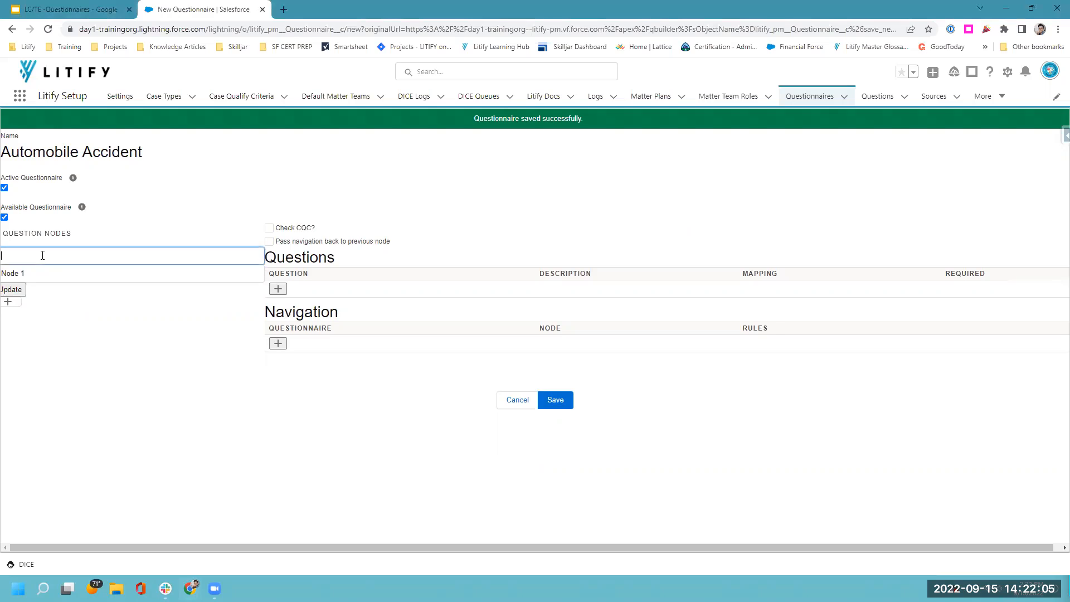
{"action": "type", "text": "Opening"}
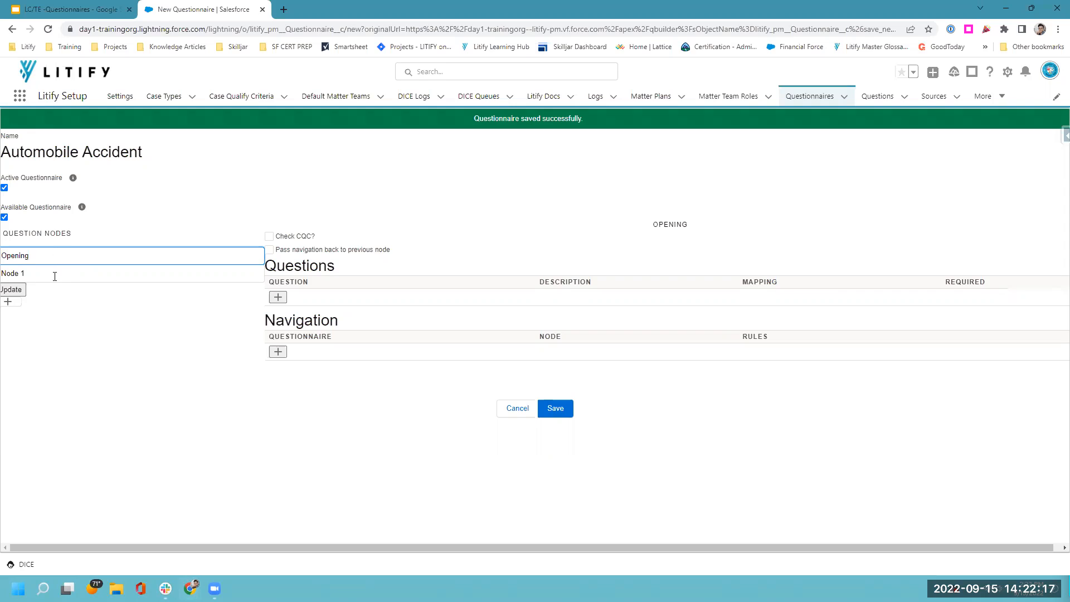
Replace the Opening node's secondary "Node 1" text with "Node 1 - Opening" and update the node.
{"action": "left_click", "coordinate": [53, 276]}
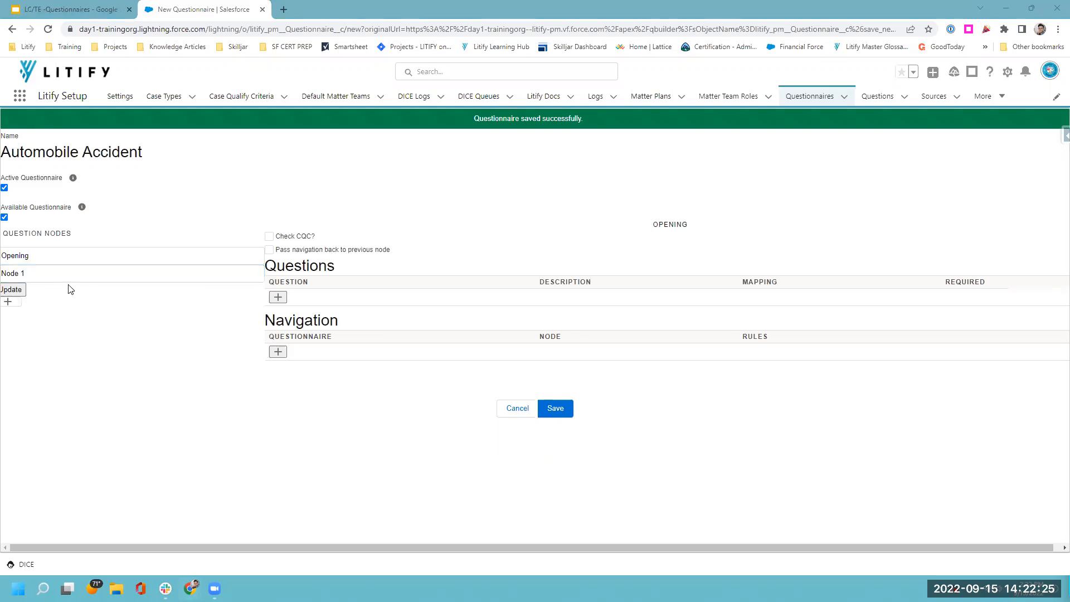
{"action": "left_click", "coordinate": [20, 277]}
{"action": "left_click_drag", "start_coordinate": [25, 274], "coordinate": [1, 274]}
{"action": "type", "text": "Node 1 - Opening"}
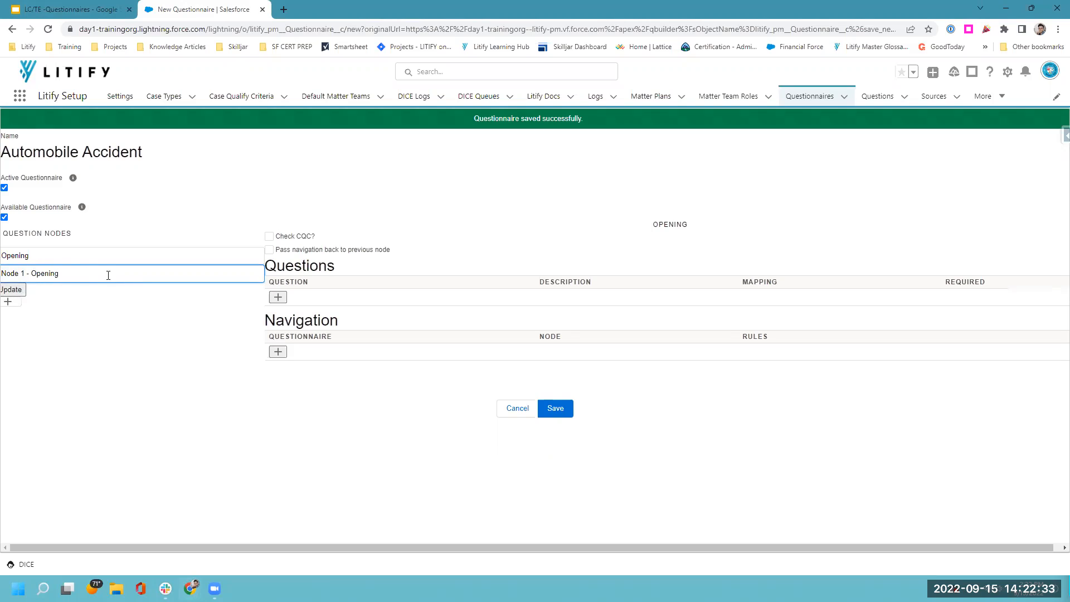
{"action": "left_click", "coordinate": [14, 289]}
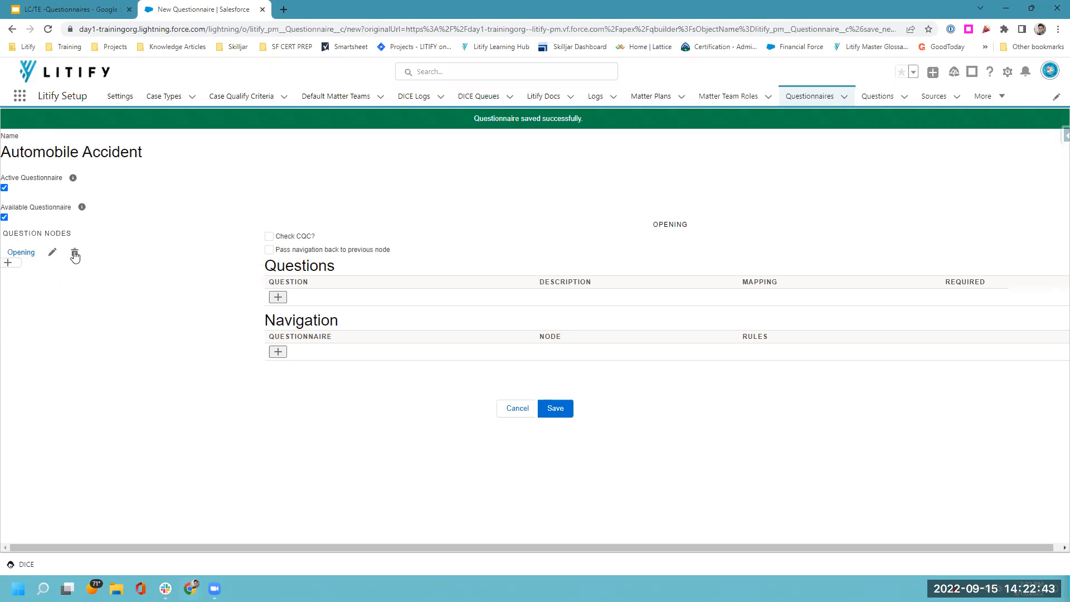
Add a second question node to the questionnaire, rename it "Next of Kin" and update it.
{"action": "left_click", "coordinate": [7, 262]}
{"action": "left_click", "coordinate": [19, 265]}
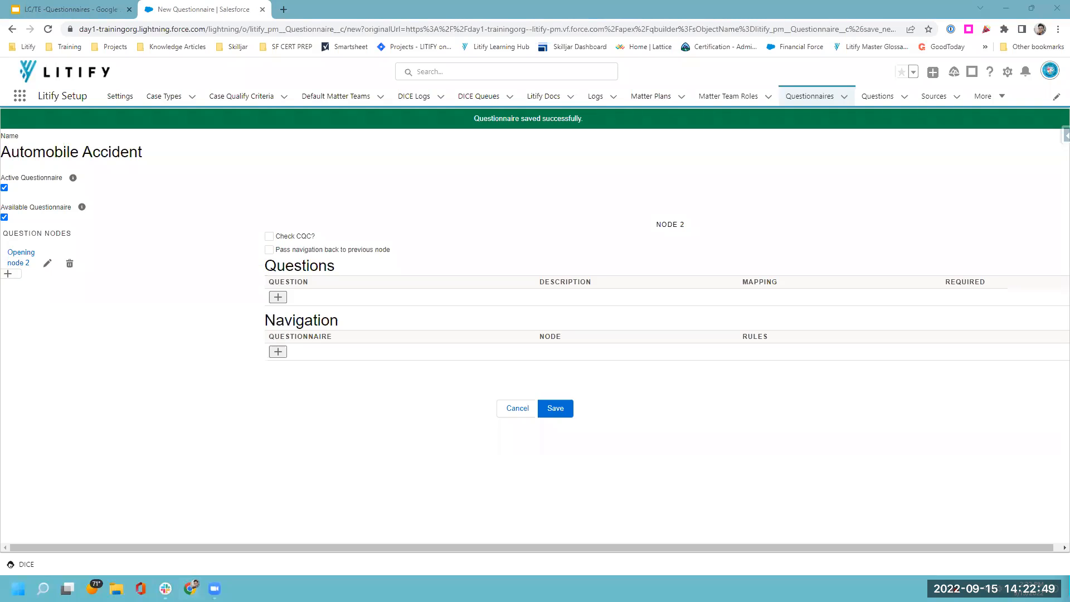
{"action": "left_click", "coordinate": [47, 262]}
{"action": "left_click_drag", "start_coordinate": [2, 273], "coordinate": [25, 277]}
{"action": "type", "text": "Next of Kin"}
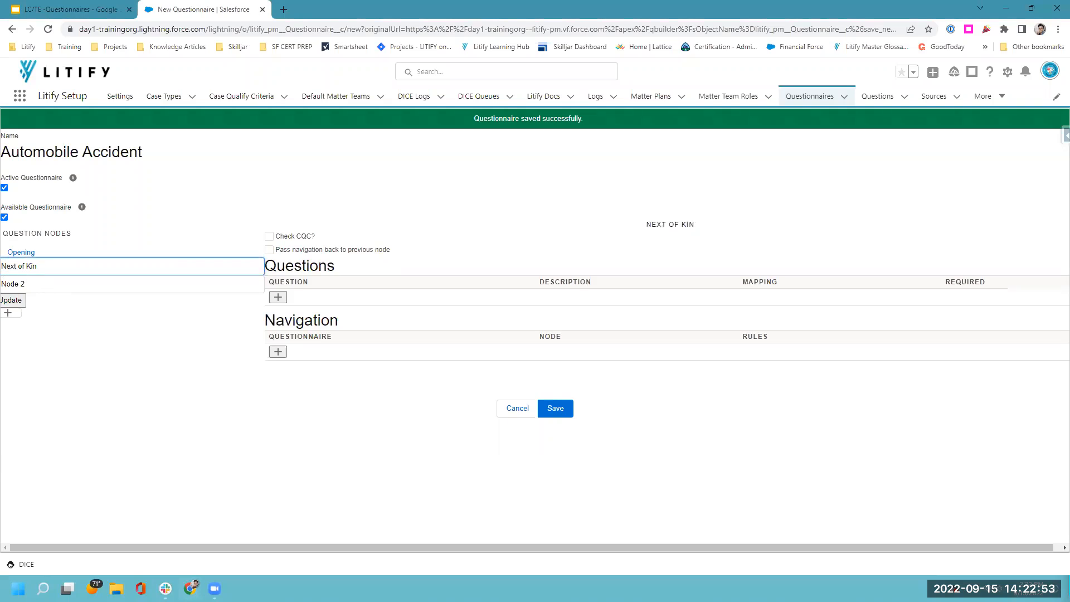
{"action": "left_click", "coordinate": [20, 301]}
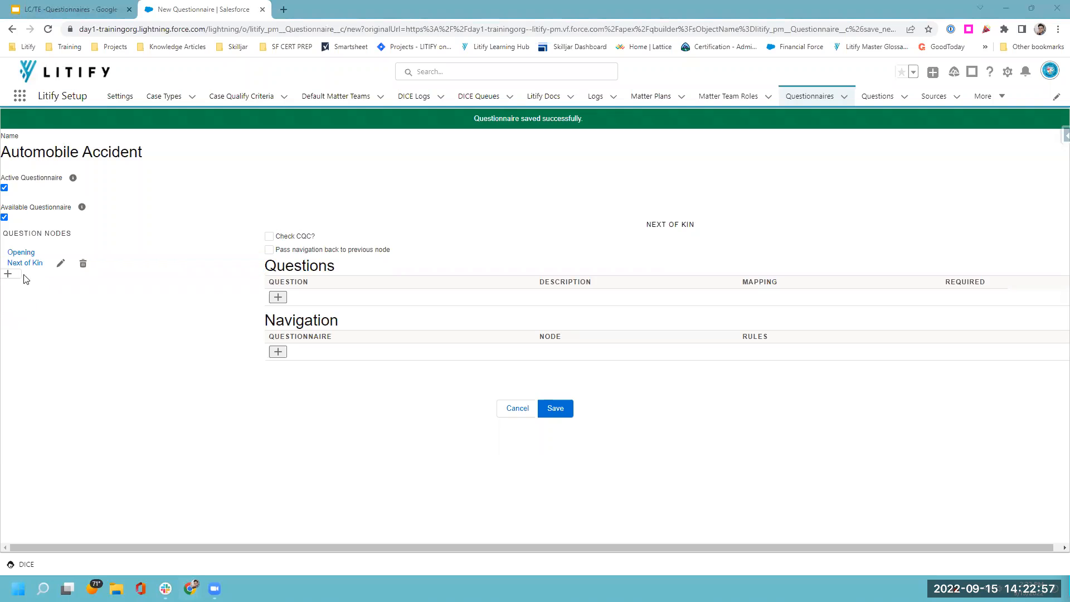
Add a third question node, rename it "Accident" and update it.
{"action": "left_click", "coordinate": [8, 275]}
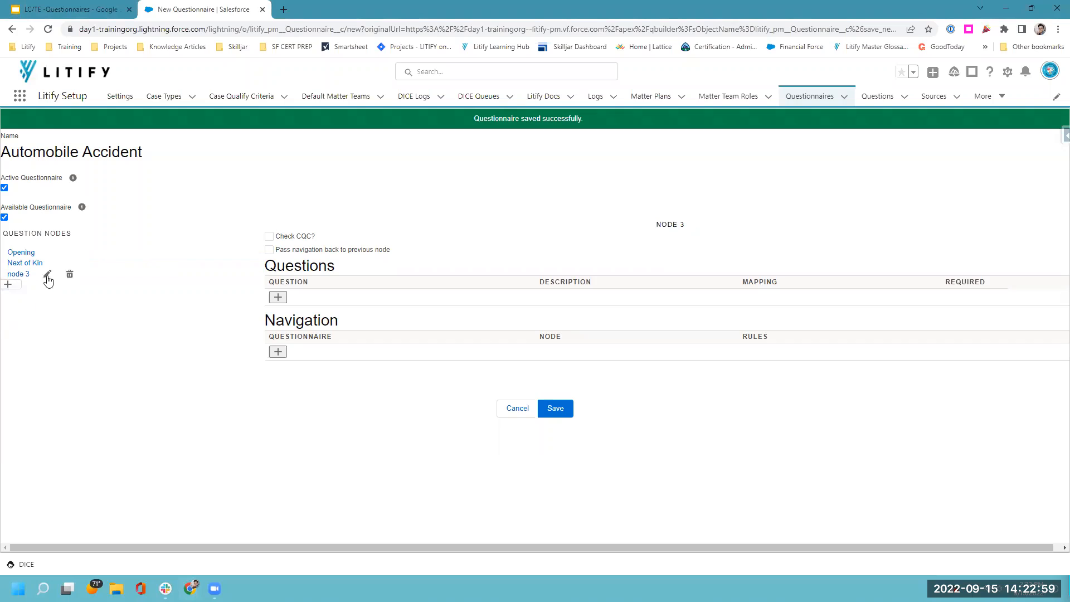
{"action": "left_click", "coordinate": [47, 273]}
{"action": "triple_click", "coordinate": [21, 278]}
{"action": "type", "text": "Accident"}
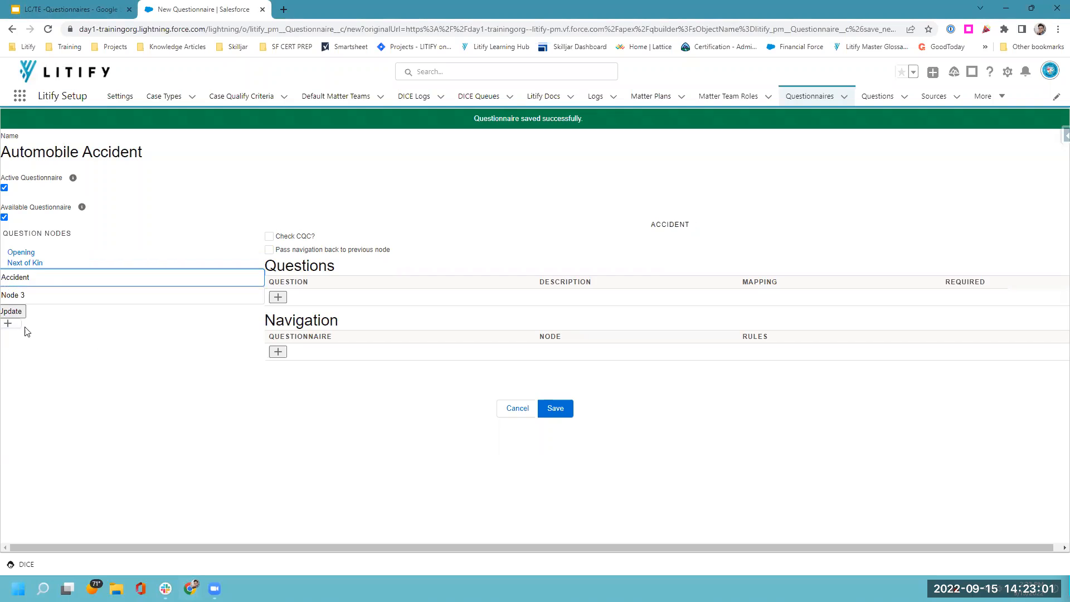
{"action": "left_click", "coordinate": [12, 311]}
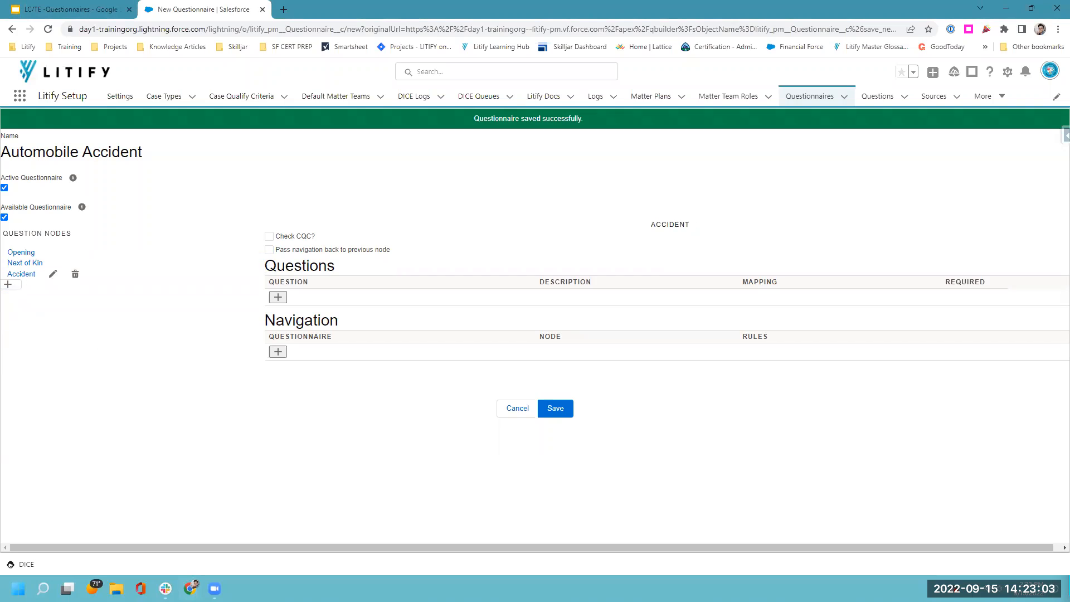
Add a fourth question node, rename it "Injuries" and update it.
{"action": "left_click", "coordinate": [11, 285]}
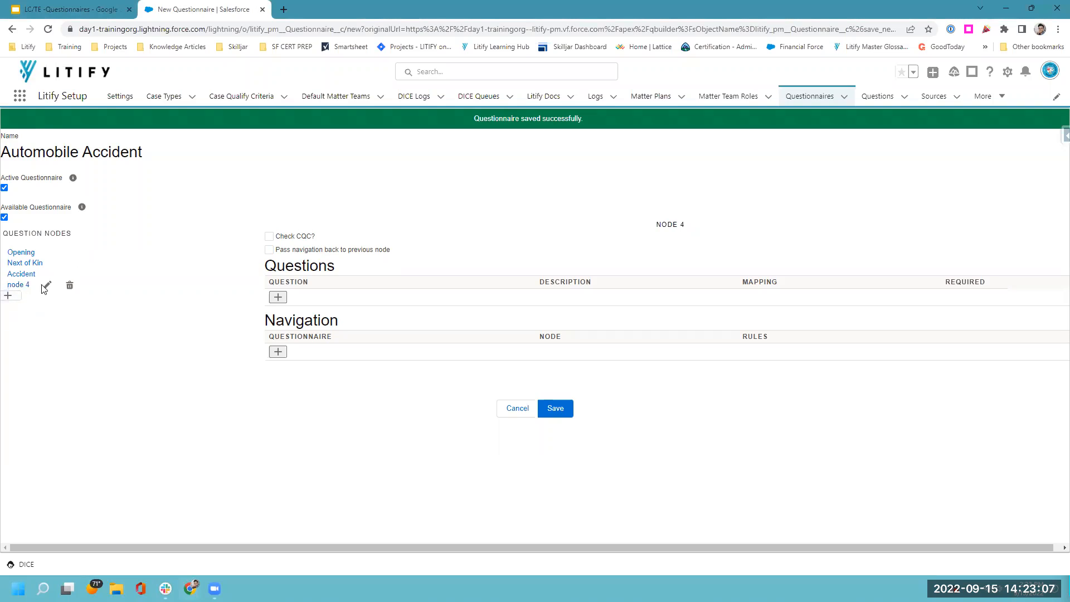
{"action": "left_click", "coordinate": [47, 285]}
{"action": "triple_click", "coordinate": [42, 288]}
{"action": "type", "text": "Injuries"}
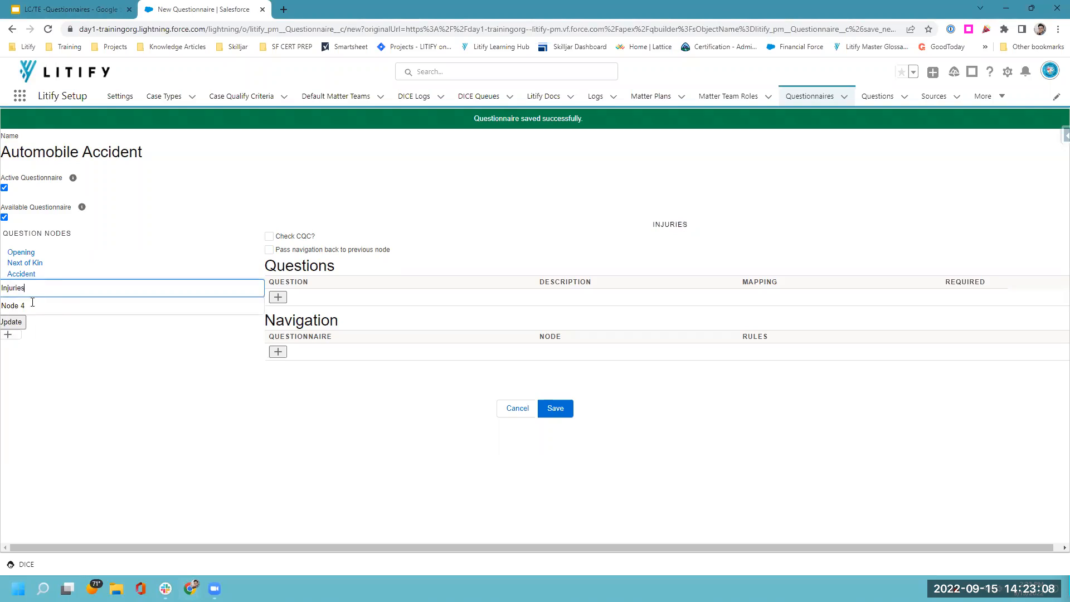
{"action": "left_click", "coordinate": [11, 321]}
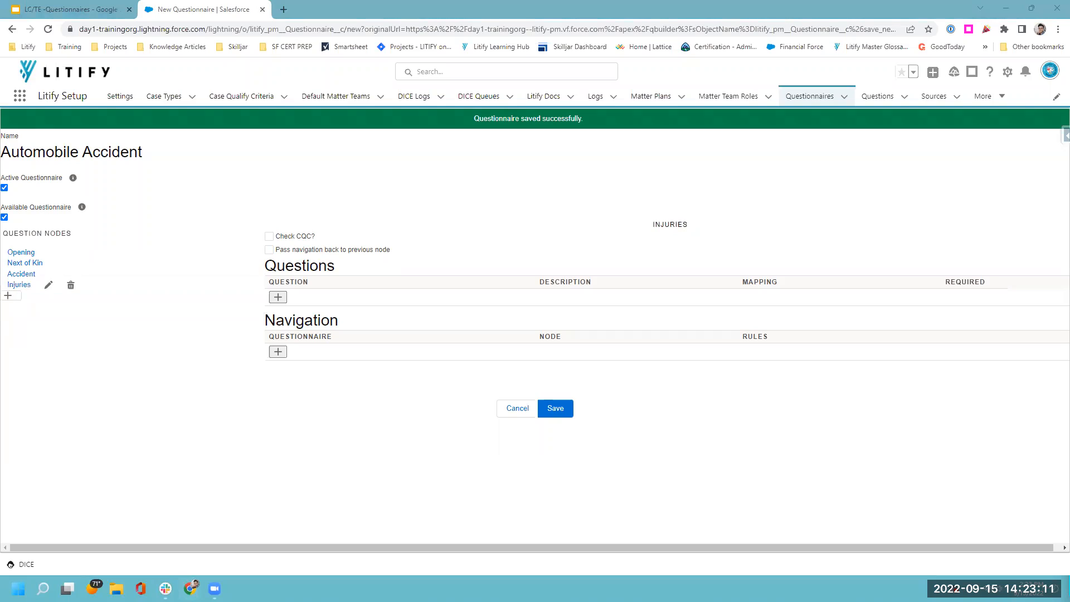
Add a fifth question node, rename it "Closing" and update it.
{"action": "left_click", "coordinate": [8, 295]}
{"action": "left_click", "coordinate": [47, 296]}
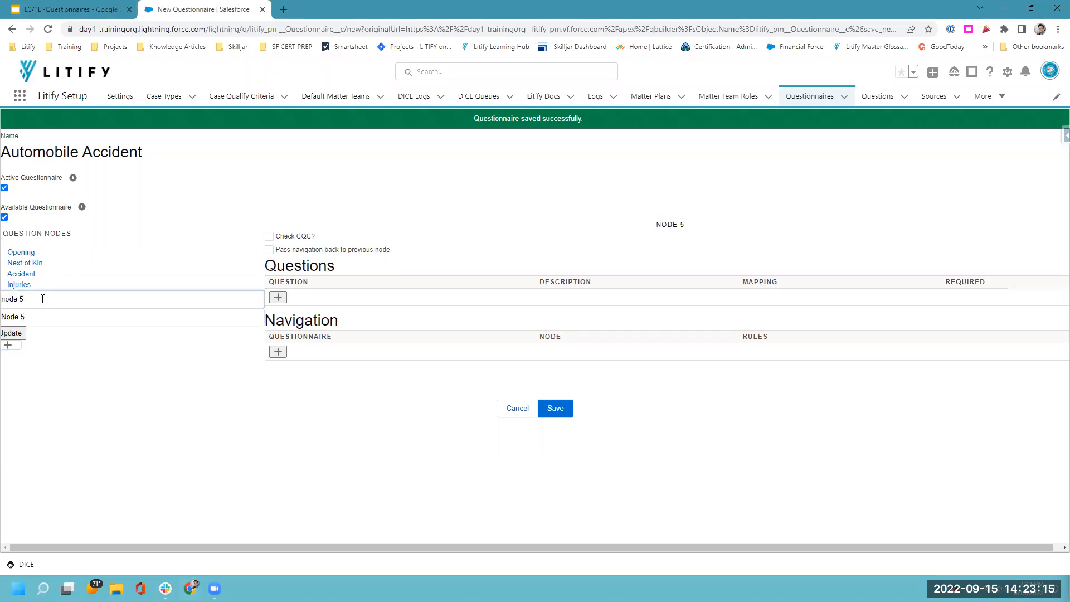
{"action": "triple_click", "coordinate": [12, 299]}
{"action": "left_click", "coordinate": [24, 300]}
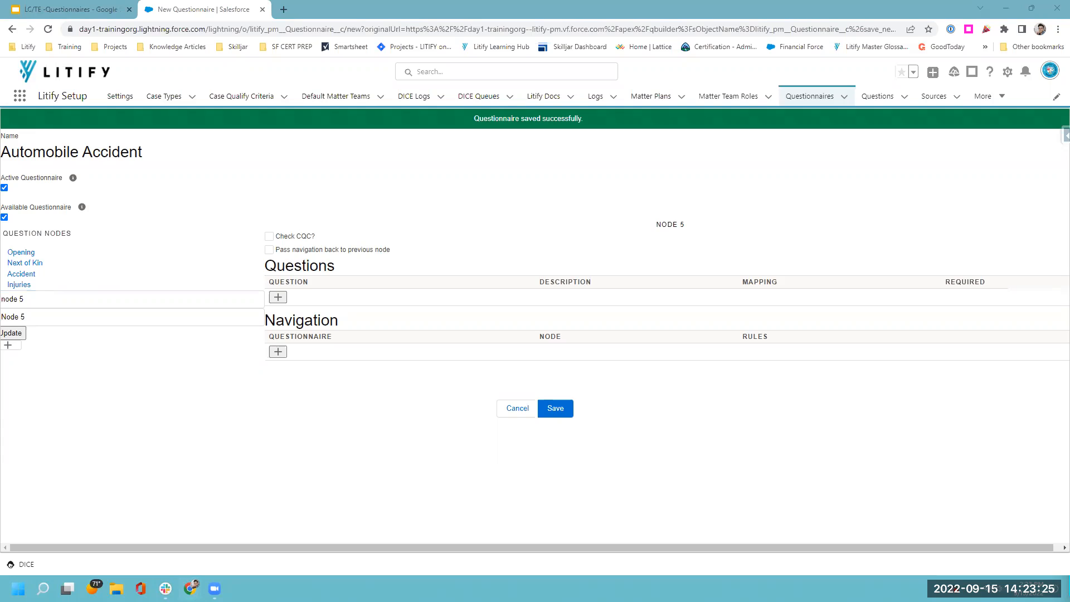
{"action": "left_click", "coordinate": [28, 299]}
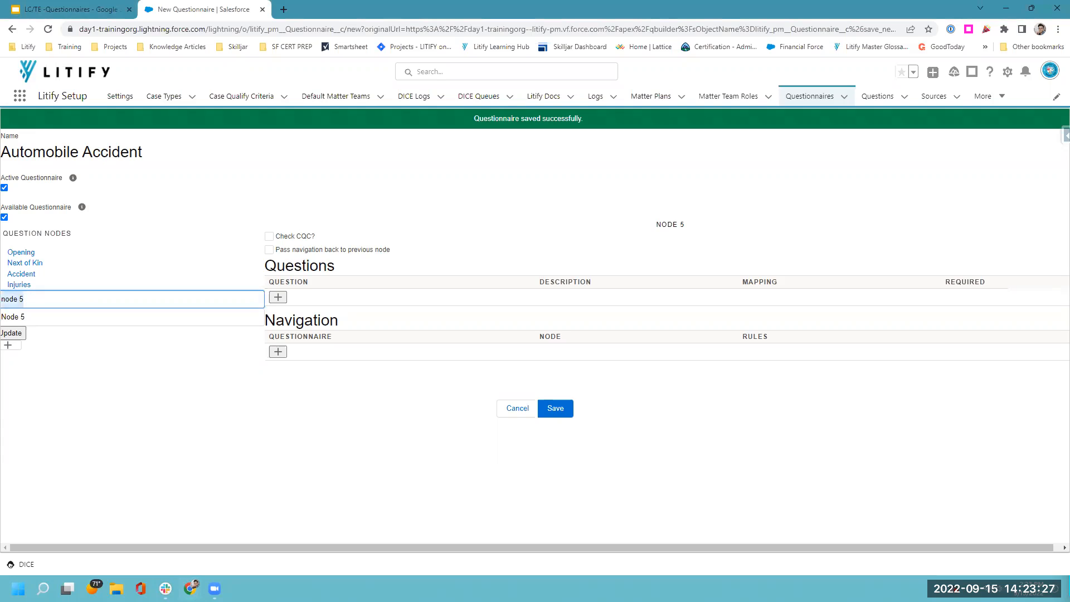
{"action": "type", "text": "Closing"}
{"action": "left_click", "coordinate": [14, 333]}
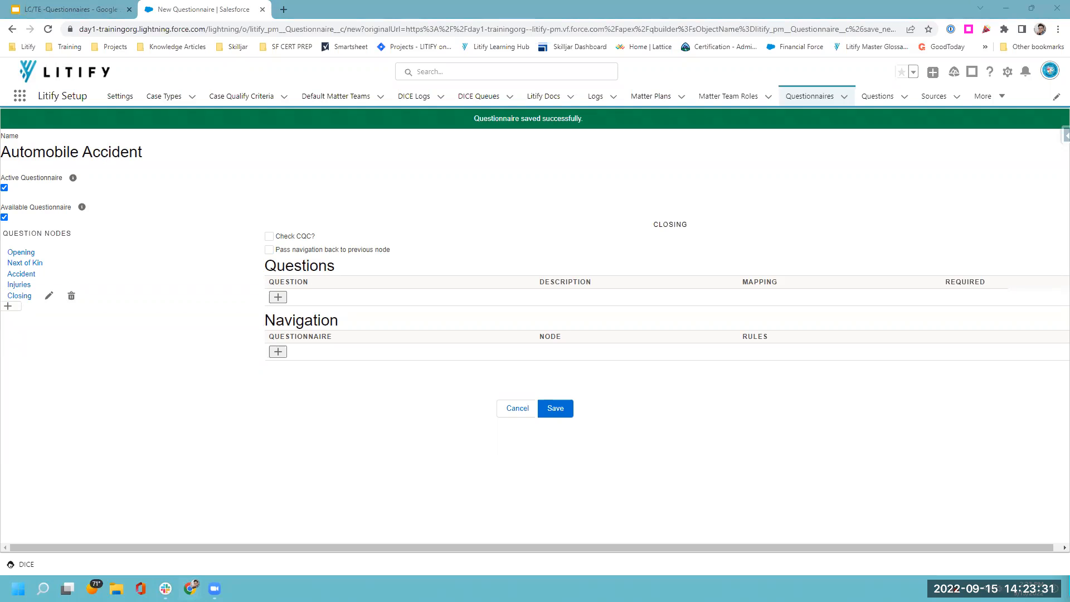
Add a sixth question node, rename it "Schedule an Investigator" and update it.
{"action": "left_click", "coordinate": [11, 307]}
{"action": "left_click", "coordinate": [15, 308]}
{"action": "left_click", "coordinate": [49, 308]}
{"action": "left_click_drag", "start_coordinate": [45, 314], "coordinate": [2, 313]}
{"action": "type", "text": "Schedule an Investigator"}
{"action": "left_click", "coordinate": [15, 344]}
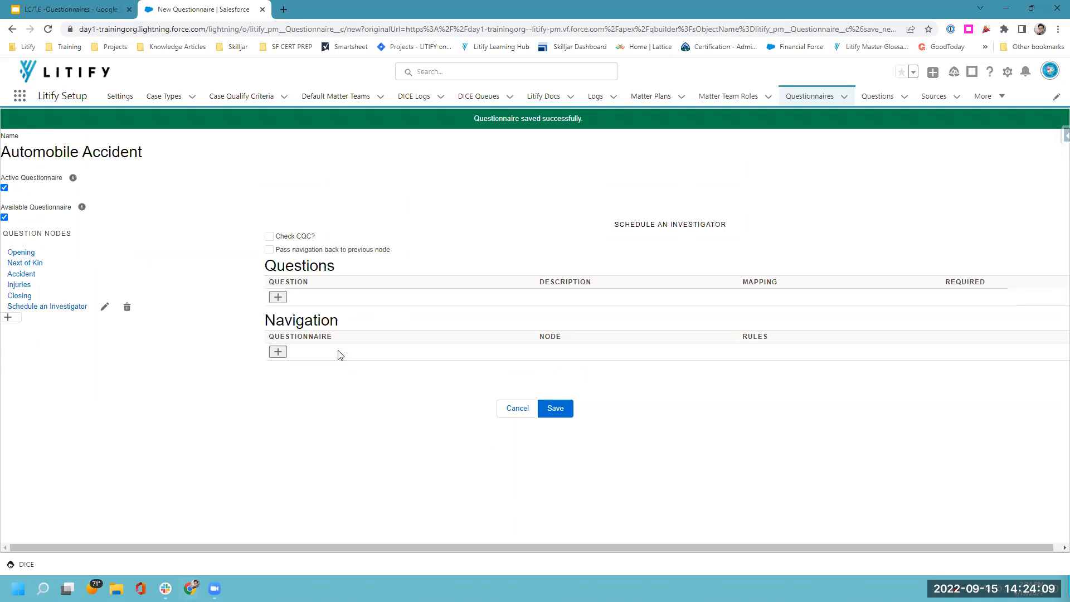
Add a seventh question node, rename it "Docusign" and update it.
{"action": "left_click", "coordinate": [9, 318]}
{"action": "left_click", "coordinate": [17, 318]}
{"action": "left_click", "coordinate": [48, 317]}
{"action": "left_click", "coordinate": [5, 320]}
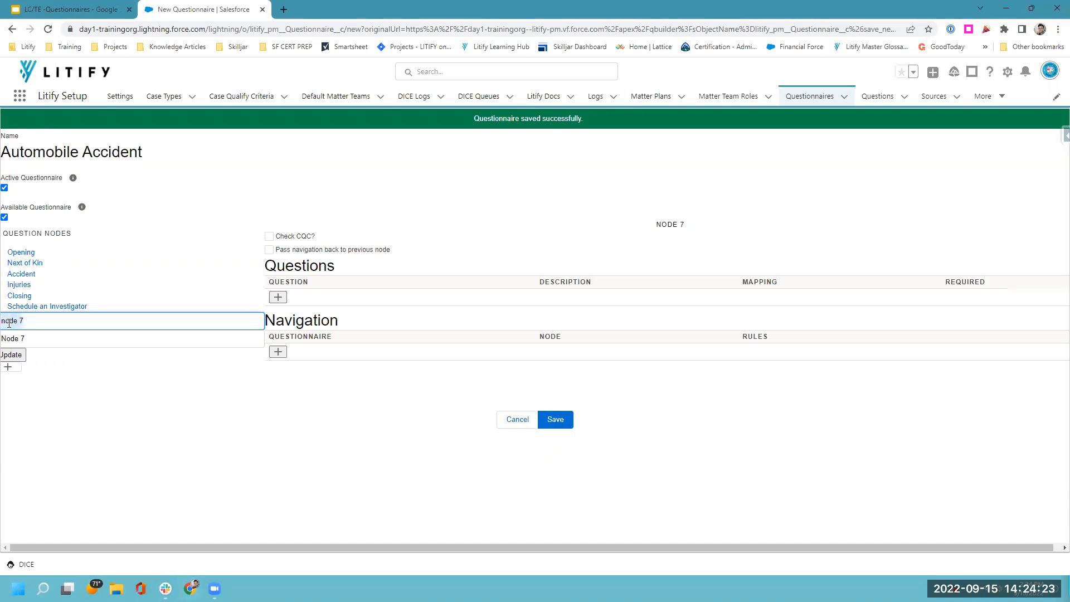
{"action": "type", "text": "Docusign"}
{"action": "left_click", "coordinate": [12, 355]}
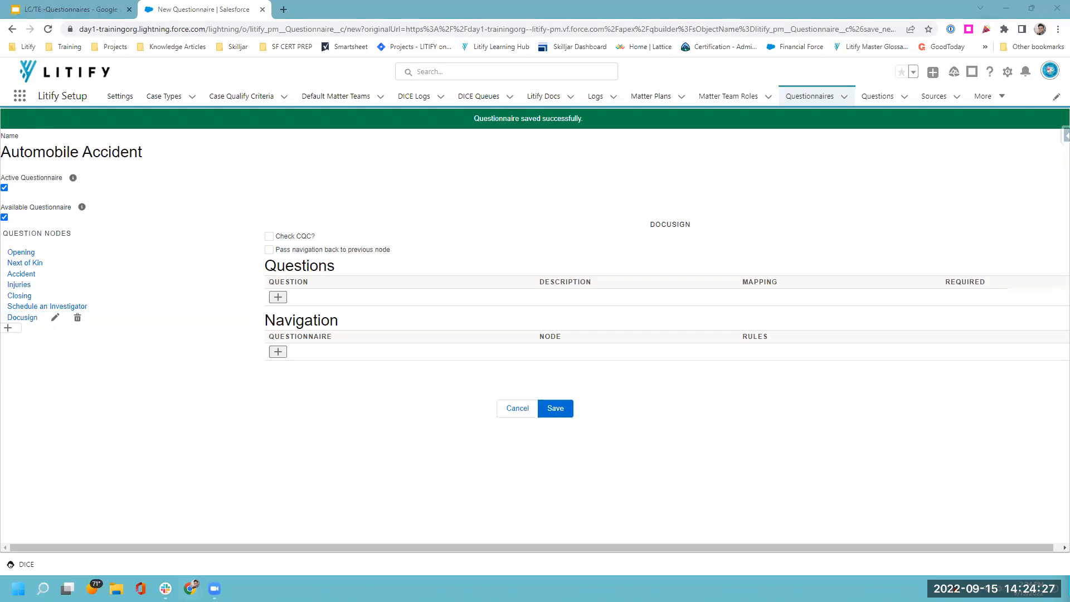
Add an eighth question node, rename it "Request a Paper Packet" and update it.
{"action": "left_click", "coordinate": [9, 329]}
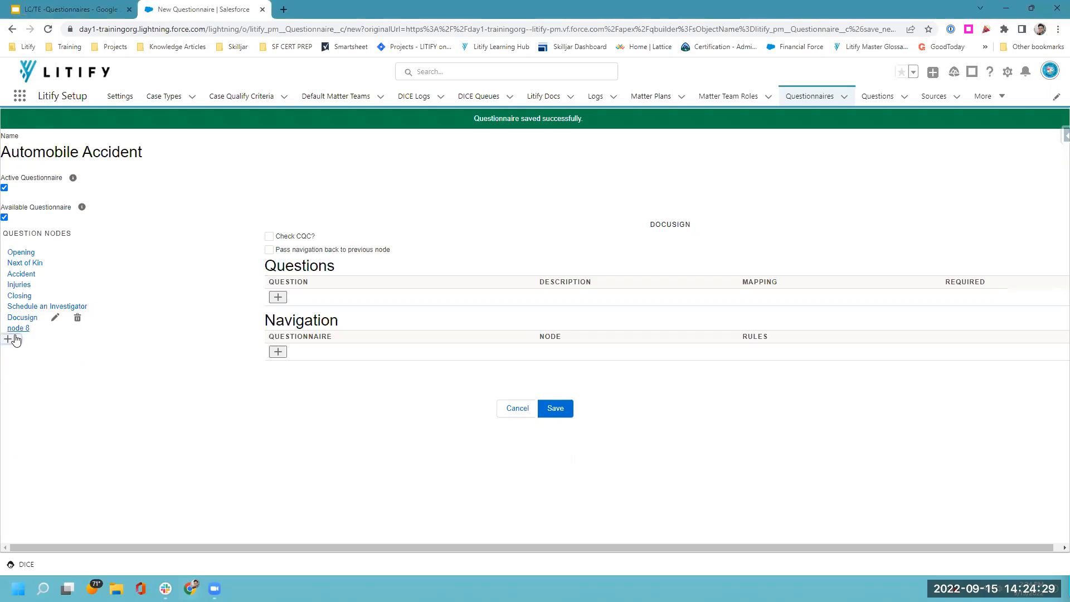
{"action": "left_click", "coordinate": [24, 330]}
{"action": "left_click", "coordinate": [46, 331]}
{"action": "triple_click", "coordinate": [37, 332]}
{"action": "type", "text": "Request a Paper Packet"}
{"action": "left_click", "coordinate": [12, 367]}
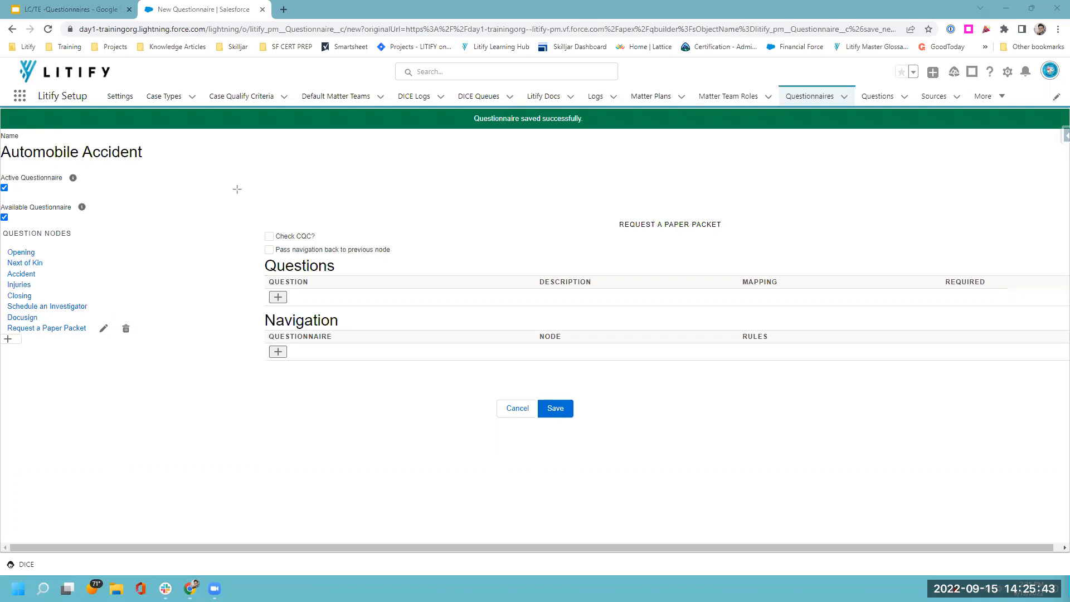
Open the Opening node's questions and navigation settings.
{"action": "mouse_move", "coordinate": [236, 189]}
{"action": "left_mouse_down"}
{"action": "mouse_move", "coordinate": [978, 434]}
{"action": "mouse_move", "coordinate": [955, 442]}
{"action": "left_mouse_up"}
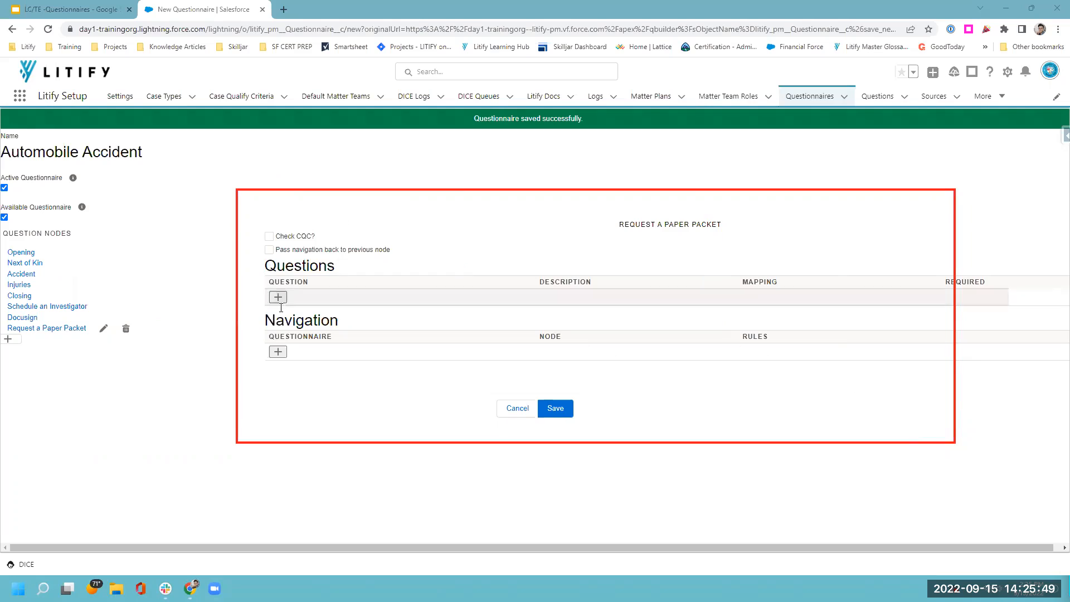
{"action": "left_click", "coordinate": [22, 255]}
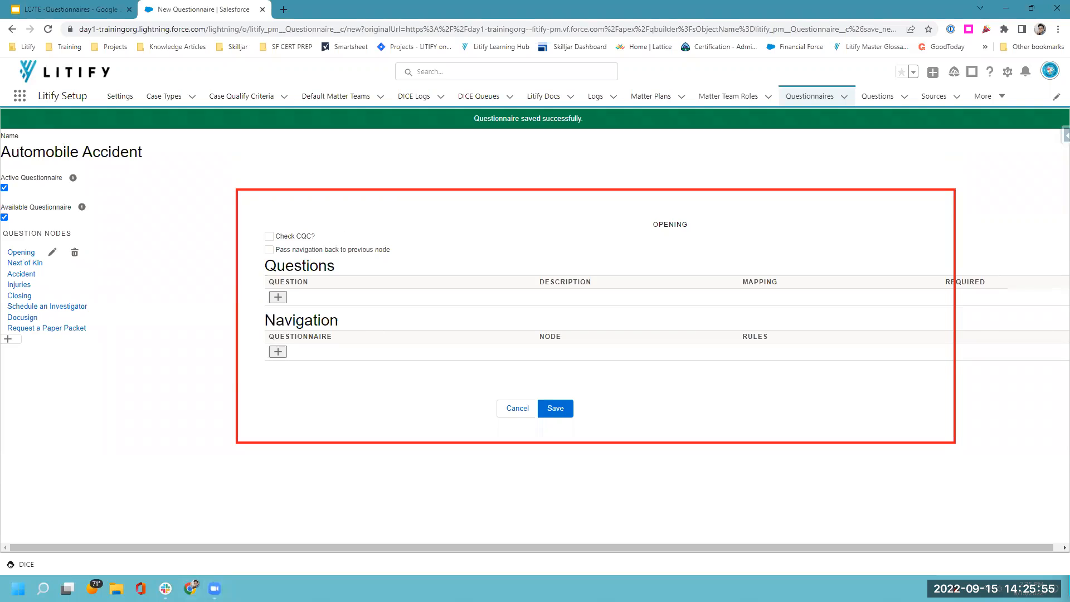
{"action": "left_click", "coordinate": [257, 219]}
{"action": "left_click_drag", "start_coordinate": [253, 217], "coordinate": [330, 243]}
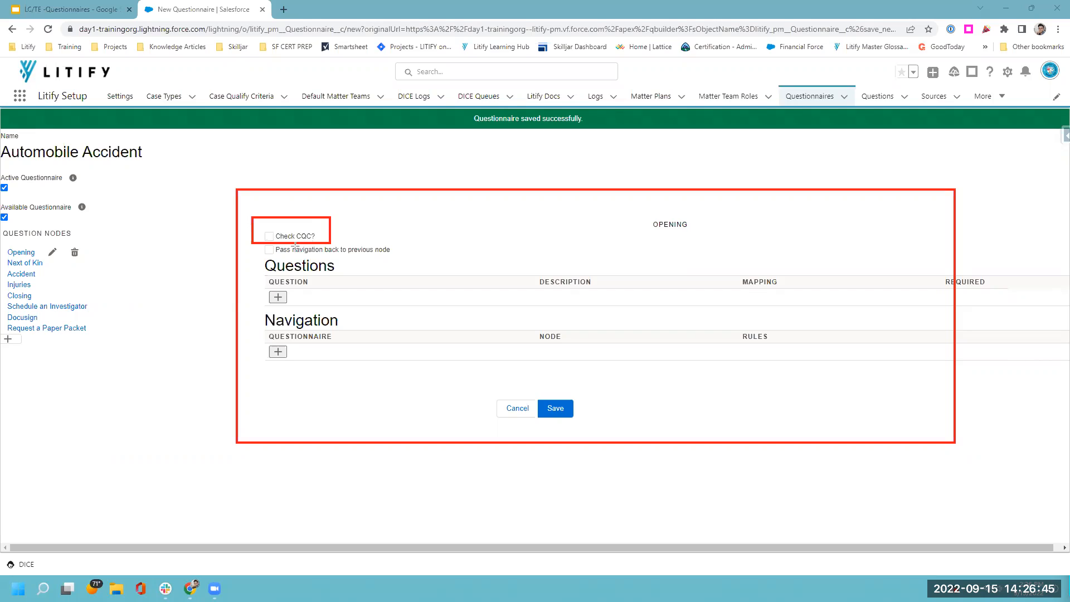
{"action": "left_click_drag", "start_coordinate": [255, 242], "coordinate": [398, 257]}
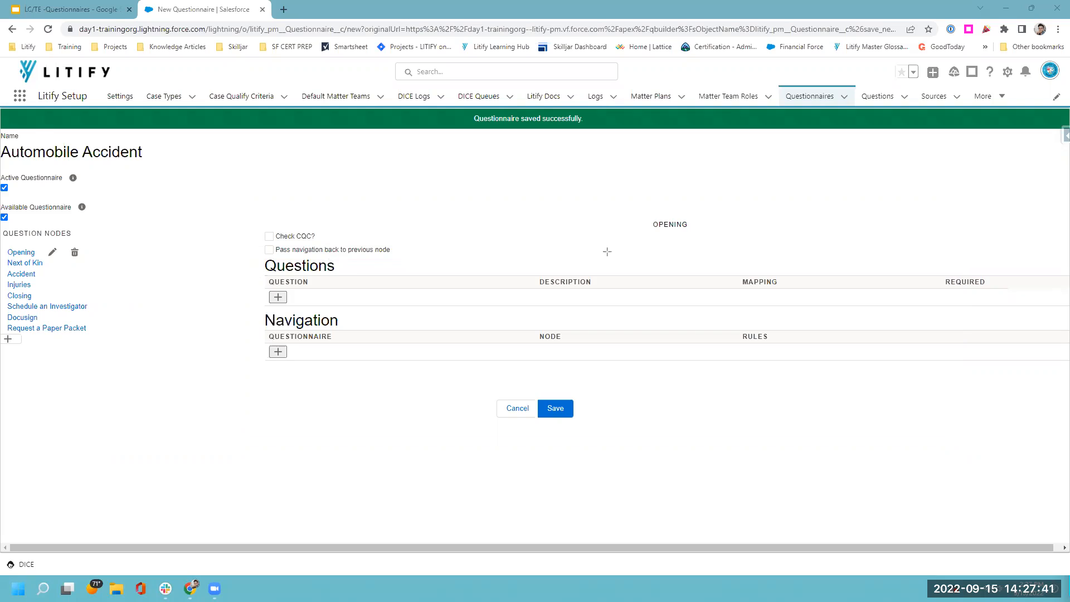
{"action": "left_click_drag", "start_coordinate": [225, 252], "coordinate": [961, 296]}
{"action": "left_click_drag", "start_coordinate": [1059, 306], "coordinate": [1061, 312]}
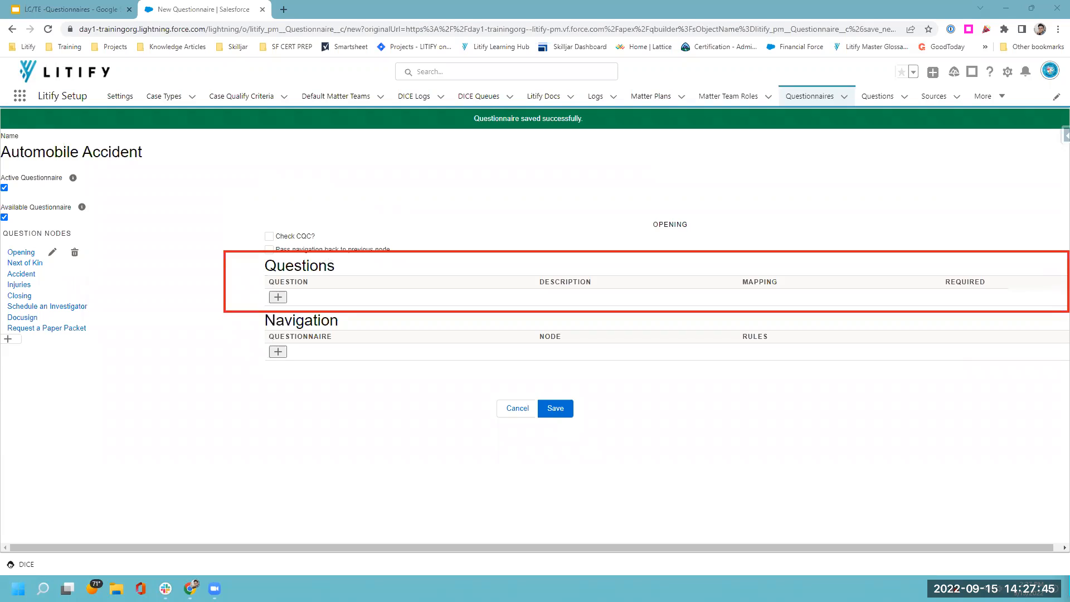
Add the question "Are you currently being represented by an attorney for this matter?" to the Opening node.
{"action": "left_click", "coordinate": [279, 297]}
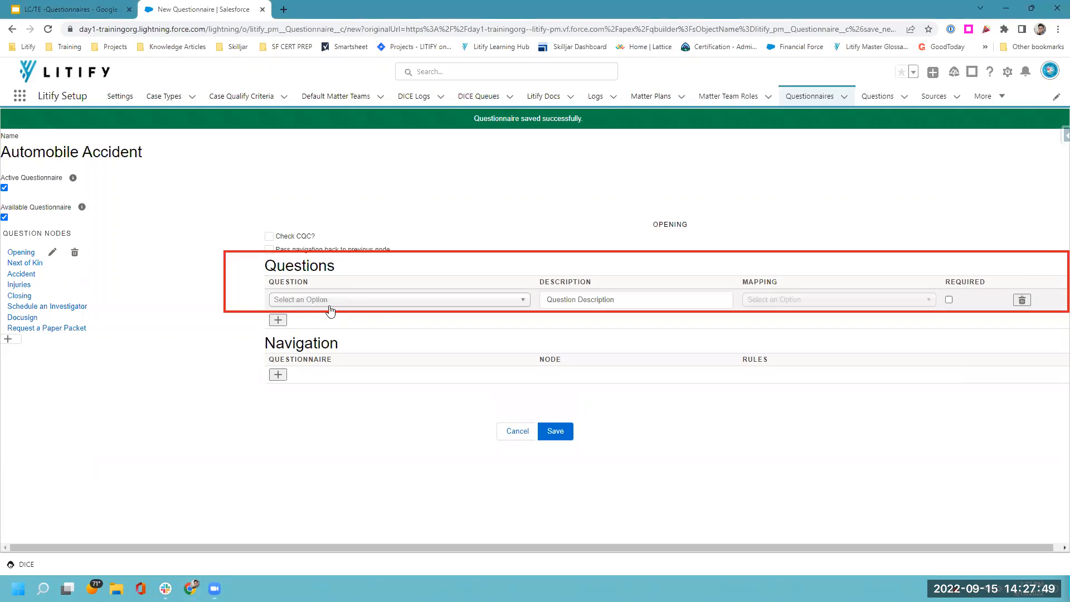
{"action": "left_click", "coordinate": [329, 301]}
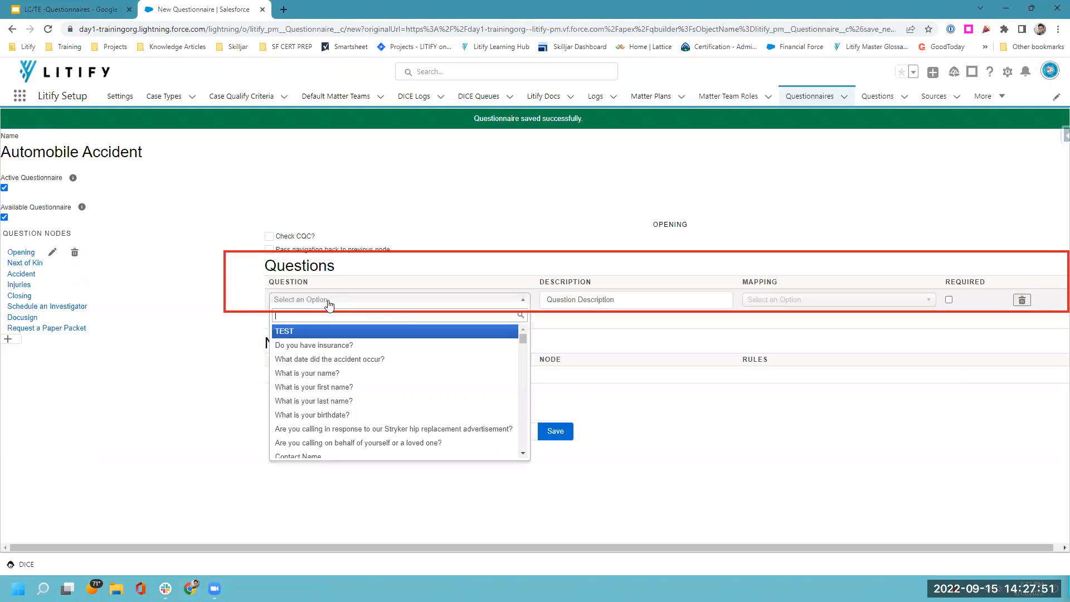
{"action": "scroll", "coordinate": [343, 367], "scroll_direction": "down", "scroll_amount": 10}
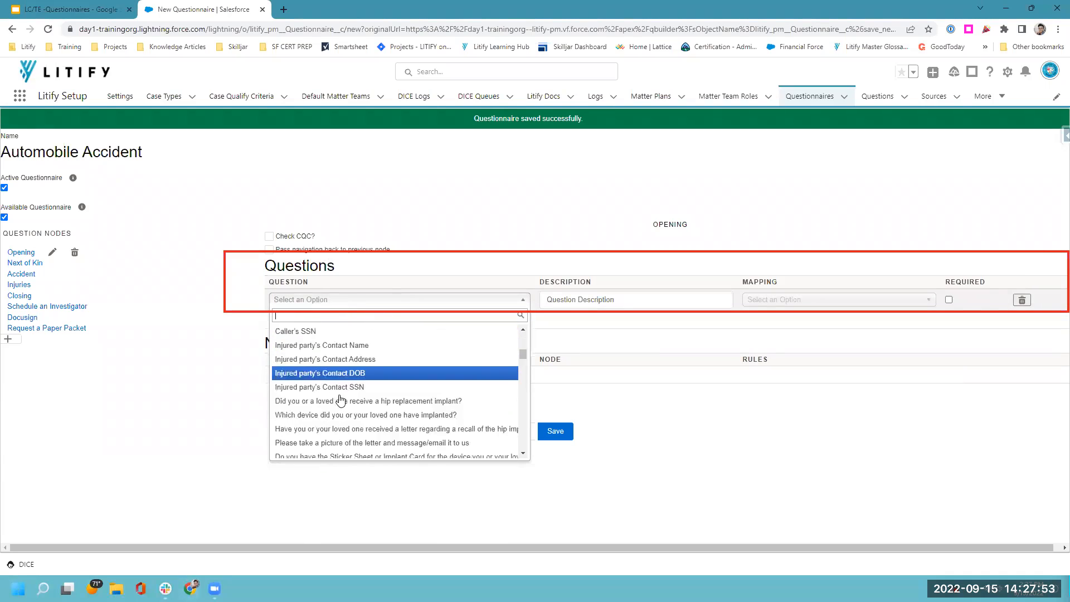
{"action": "scroll", "coordinate": [342, 403], "scroll_direction": "up", "scroll_amount": 15}
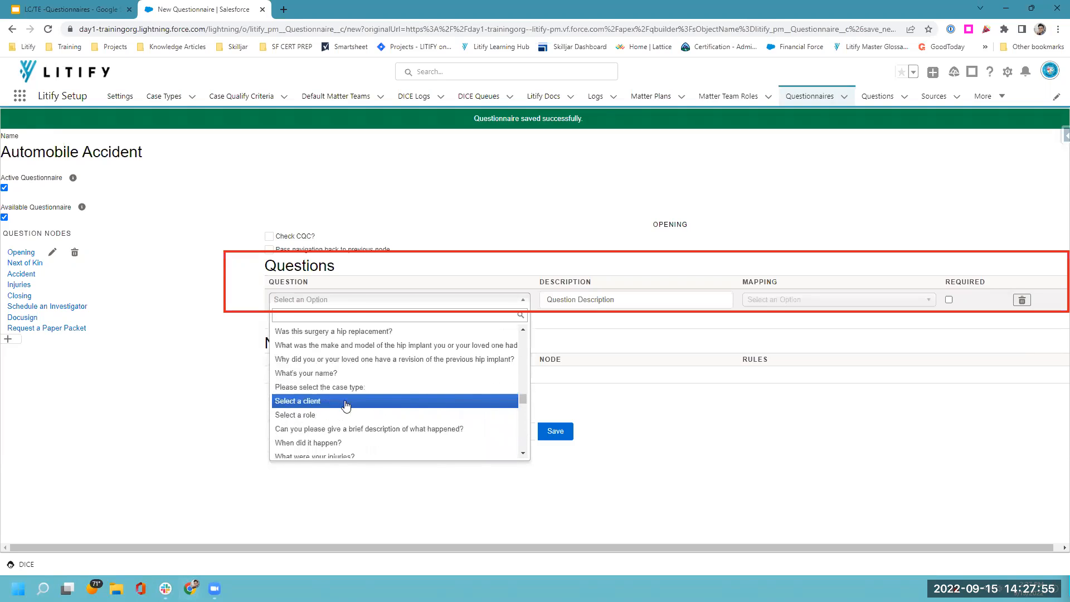
{"action": "scroll", "coordinate": [346, 402], "scroll_direction": "up", "scroll_amount": 3}
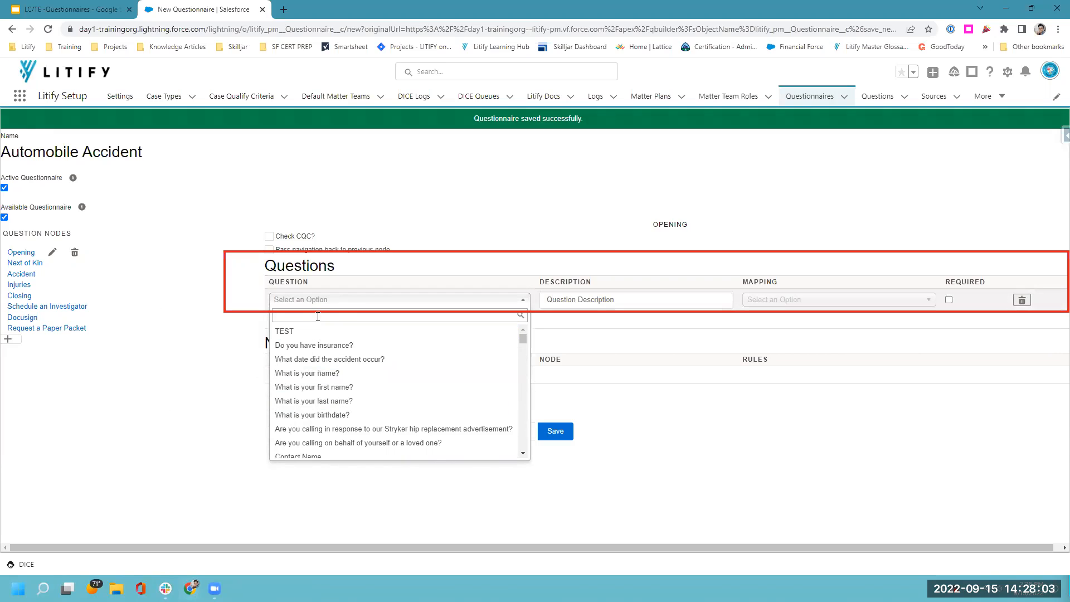
{"action": "type", "text": "are y"}
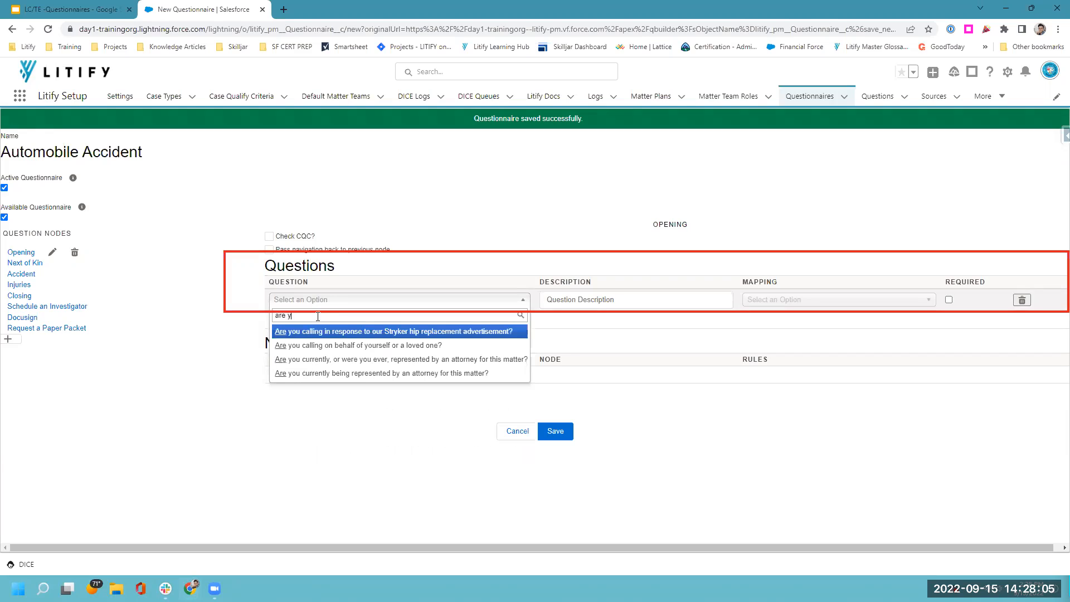
{"action": "type", "text": "ou current"}
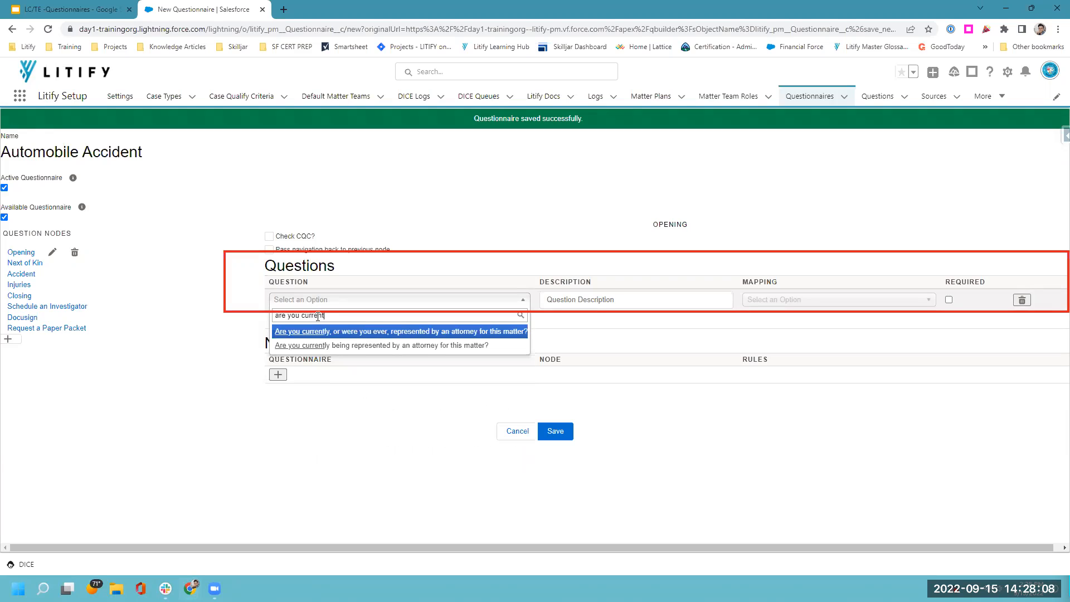
{"action": "left_click", "coordinate": [394, 346]}
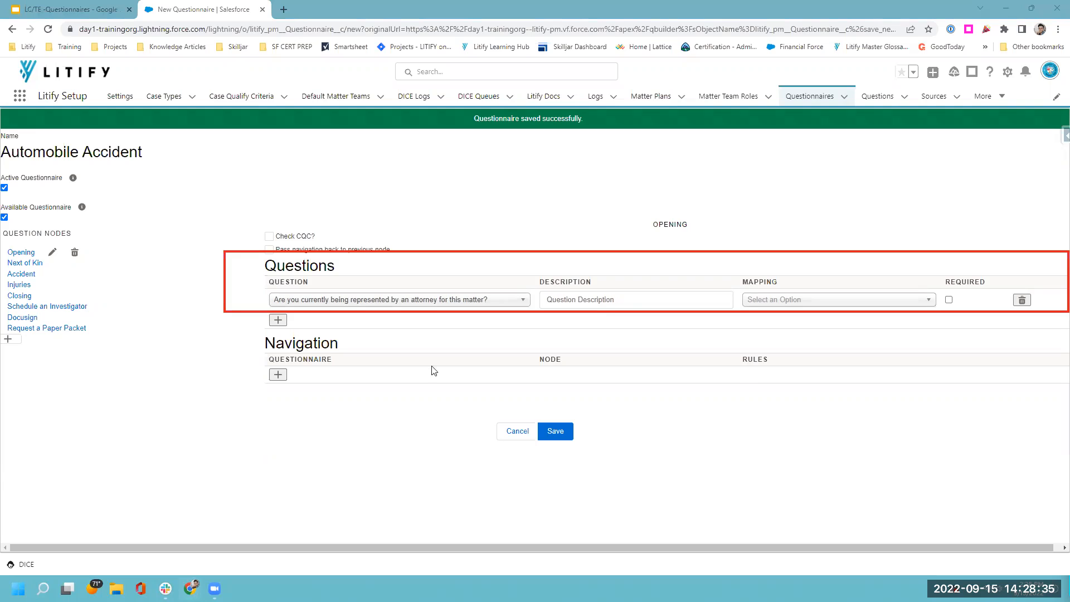
Give the attorney question the description "Have they ever signed a legal document for the same case/situation?" and make it required.
{"action": "left_click", "coordinate": [610, 300]}
{"action": "key", "text": "ctrl+v"}
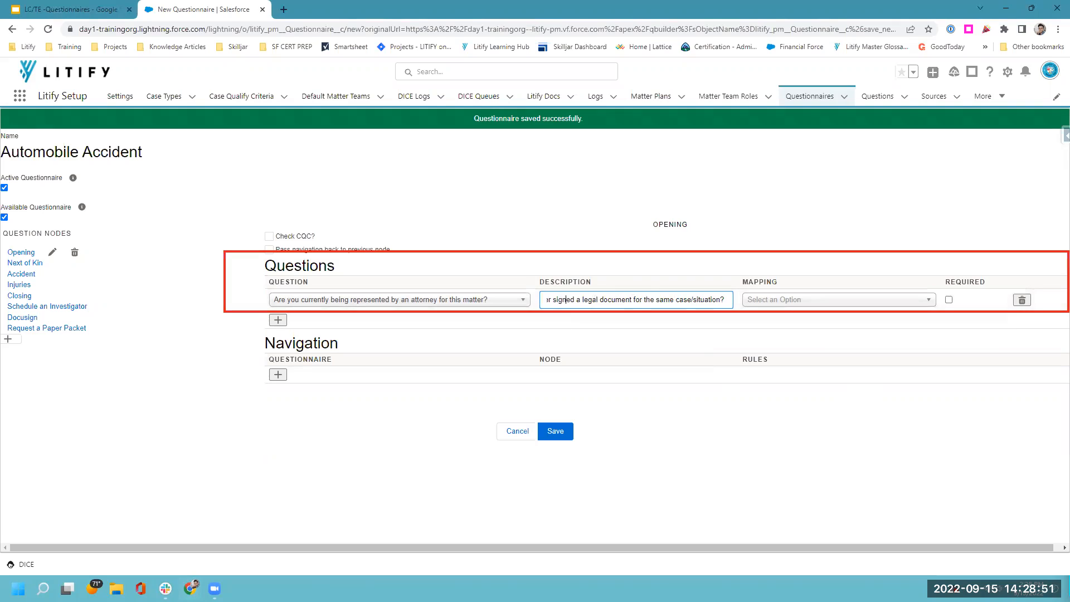
{"action": "left_click", "coordinate": [833, 302]}
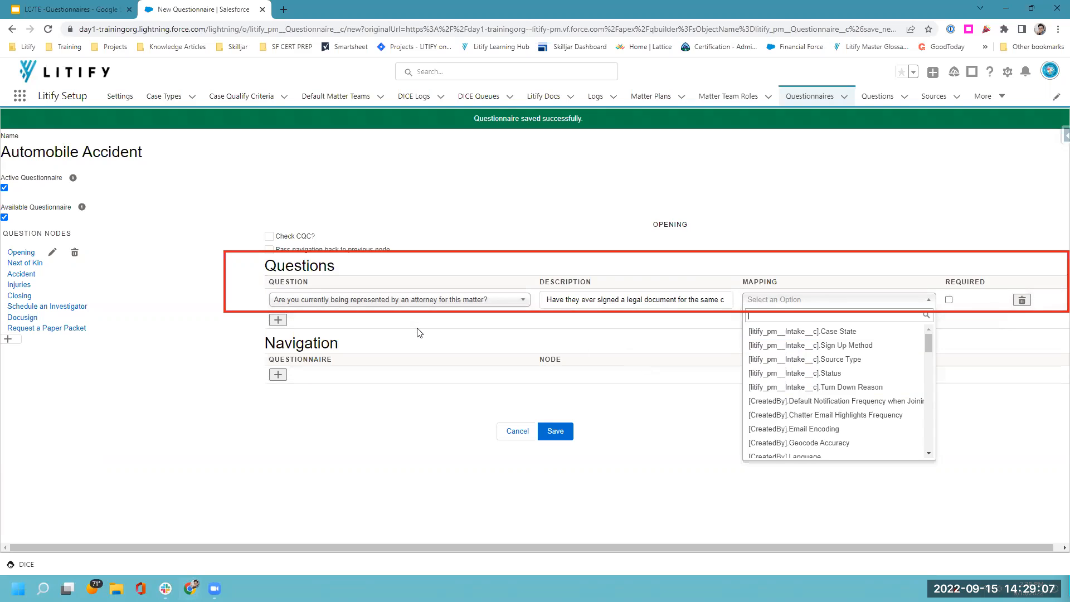
{"action": "left_click", "coordinate": [808, 299]}
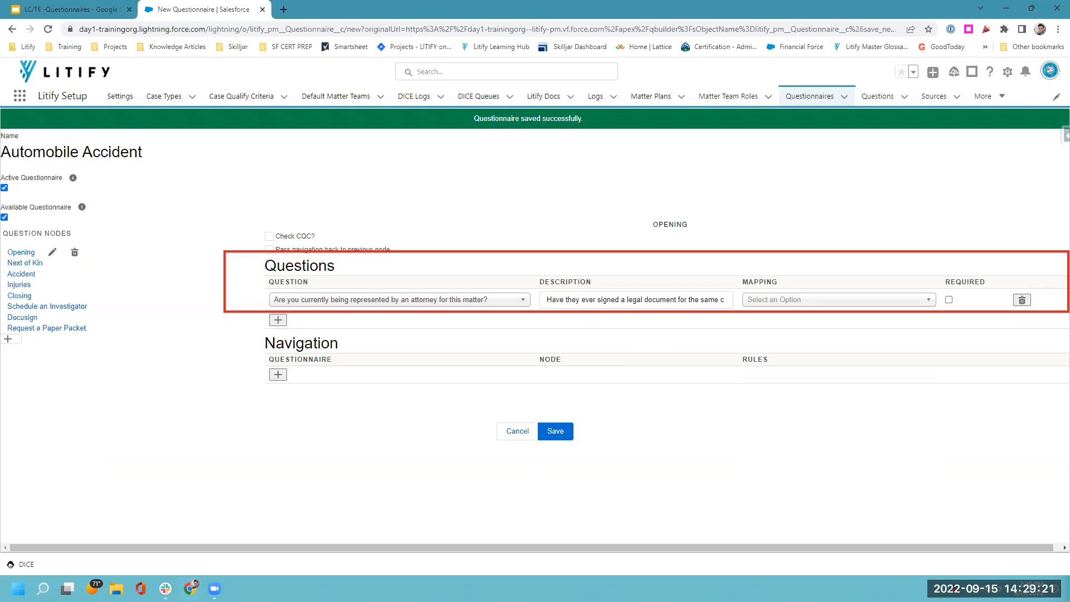
{"action": "left_click", "coordinate": [950, 300]}
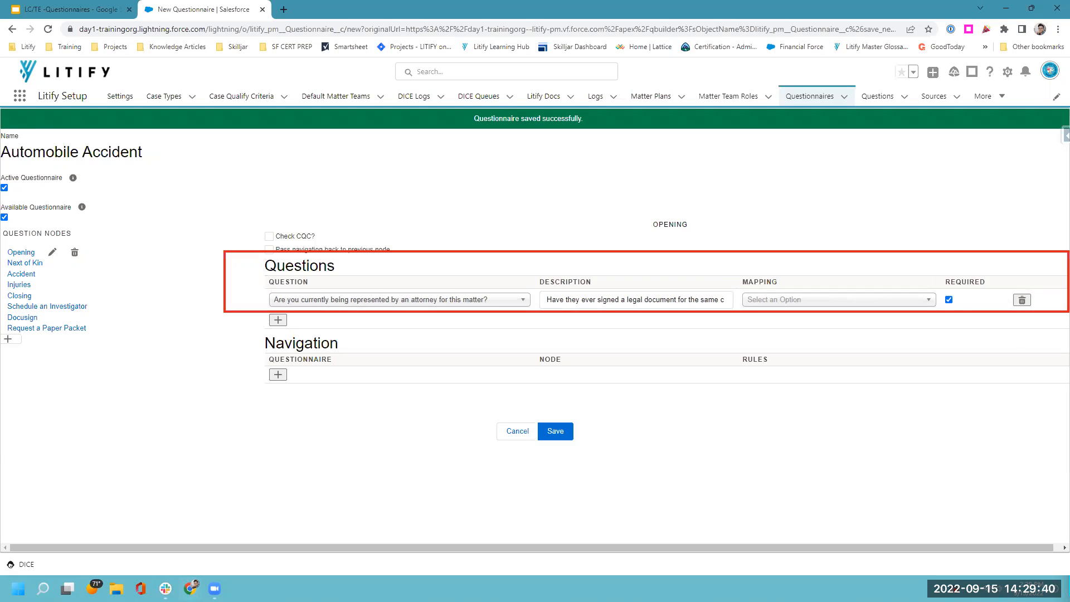
Add the question "What is your first name?" as the second question of the Opening node.
{"action": "left_click", "coordinate": [275, 321]}
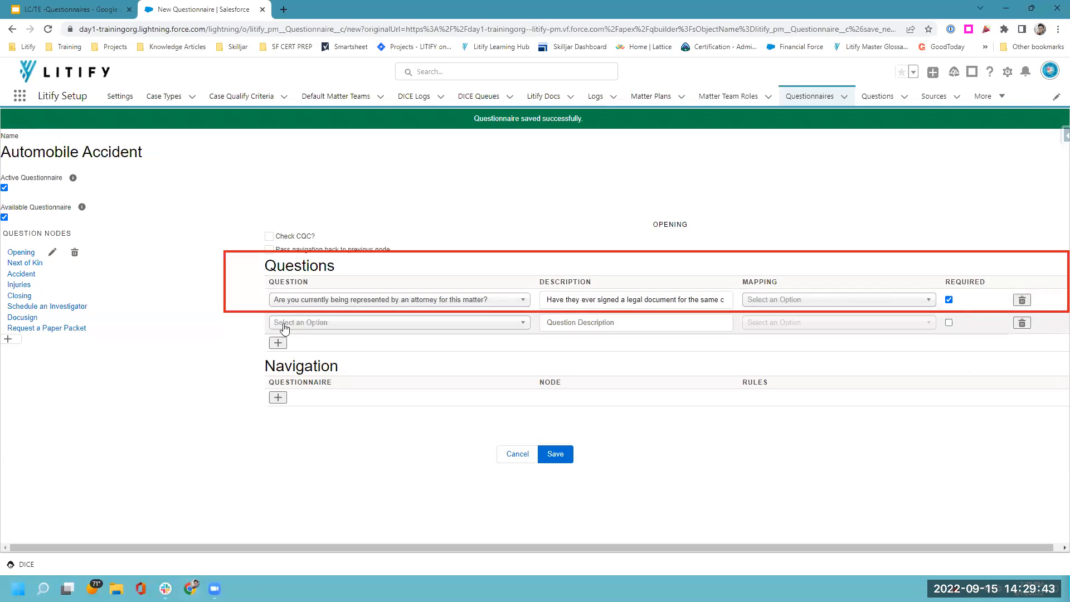
{"action": "left_click", "coordinate": [284, 326]}
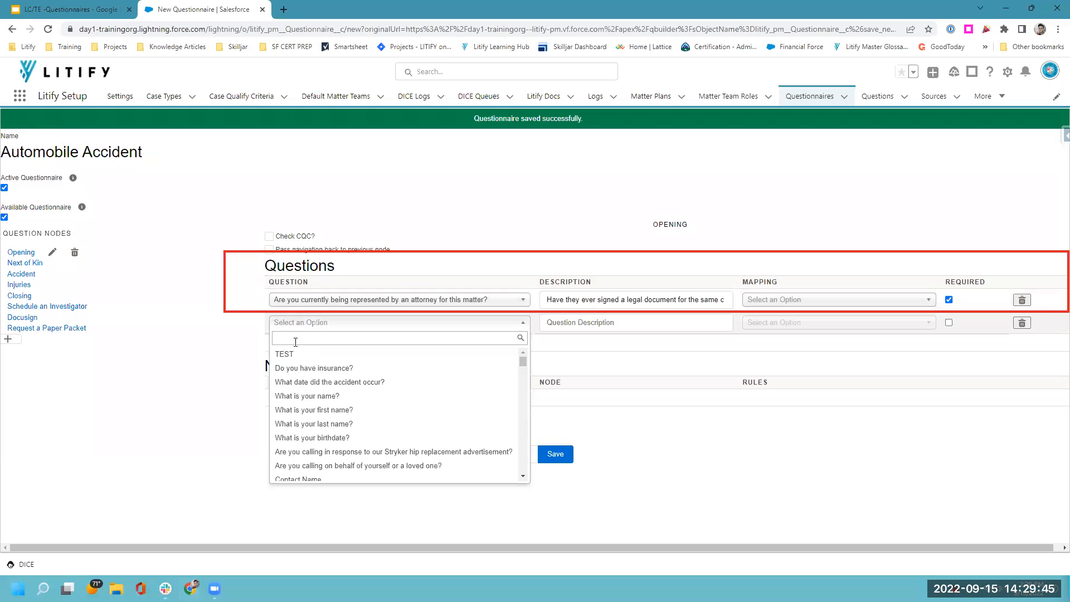
{"action": "type", "text": "what is your"}
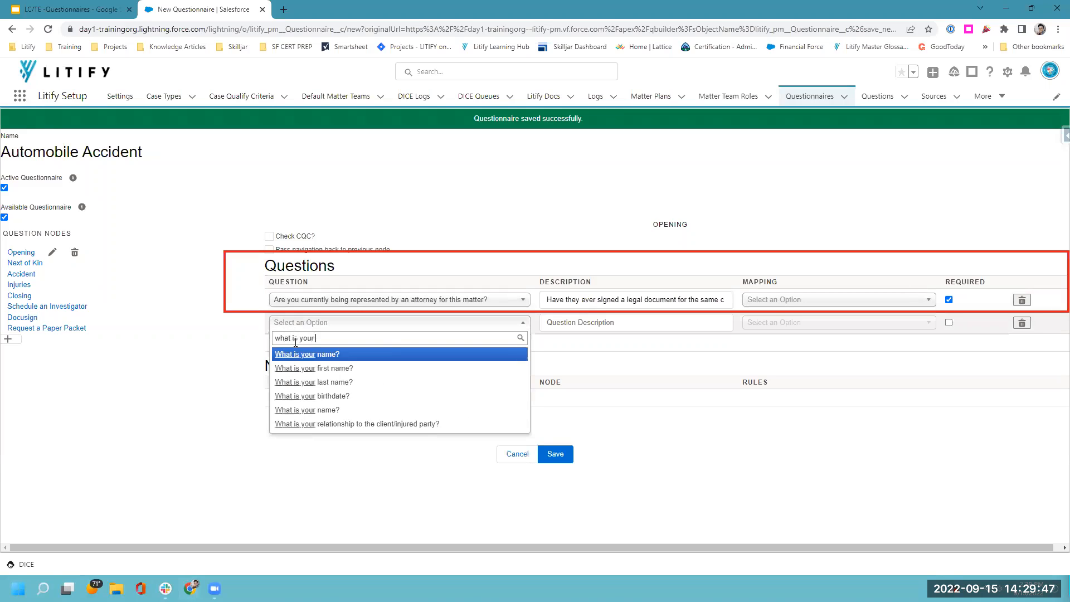
{"action": "left_click", "coordinate": [304, 368]}
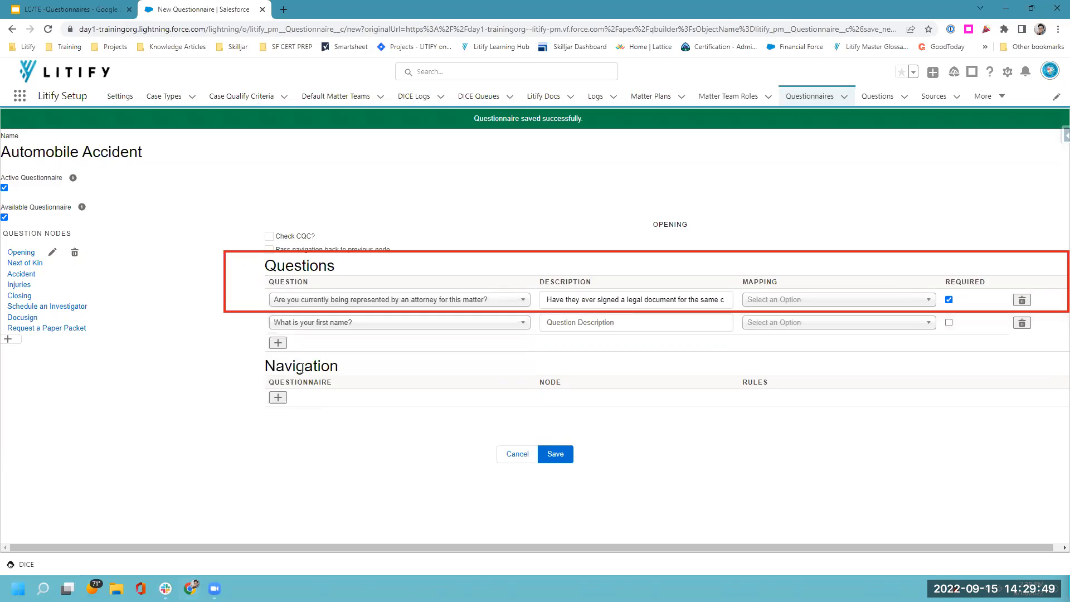
Add the question "What is your last name?" to the Opening node below the first-name question.
{"action": "left_click", "coordinate": [281, 342]}
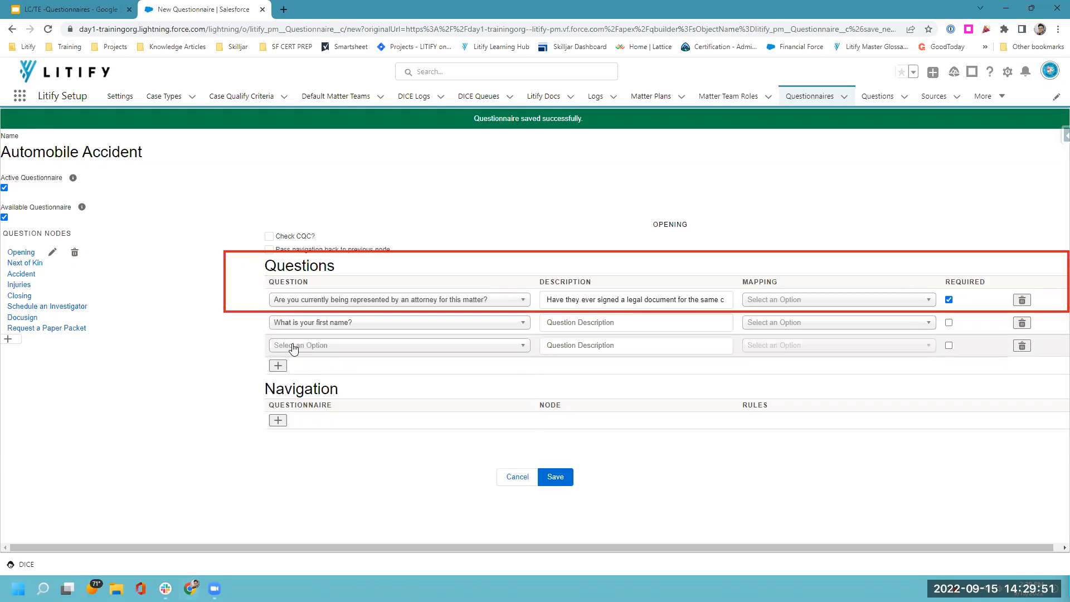
{"action": "left_click", "coordinate": [298, 346]}
{"action": "type", "text": "what is your las"}
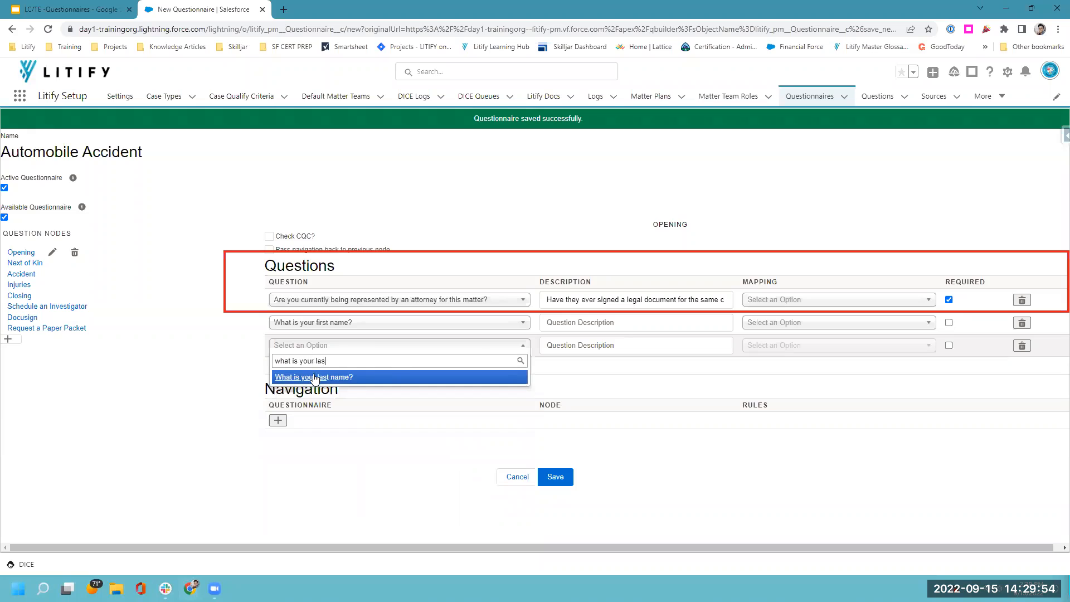
{"action": "left_click", "coordinate": [315, 377]}
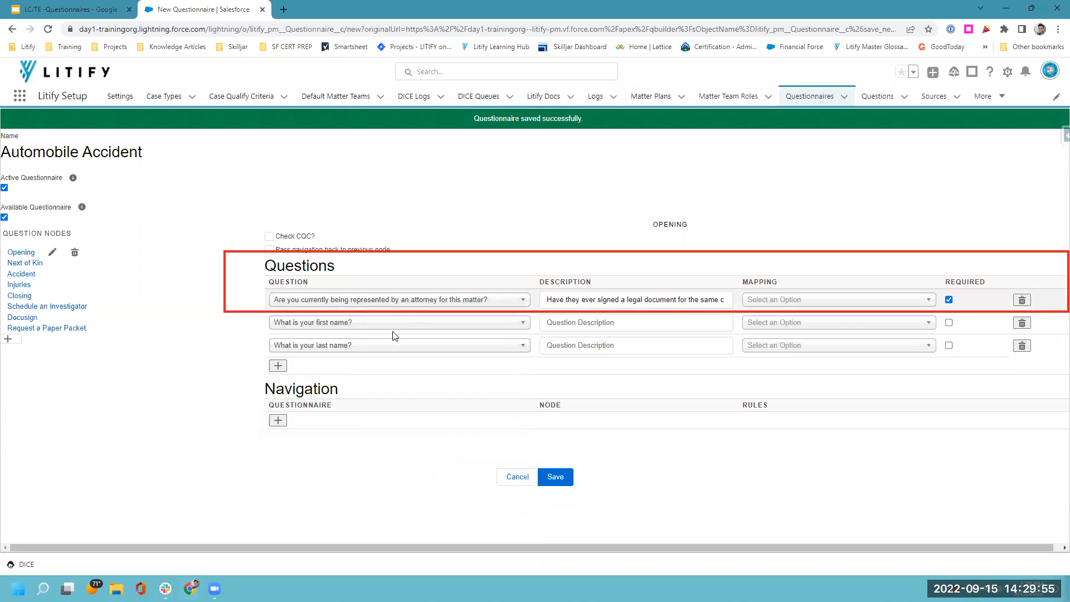
Add the question "Caller's Phone #" to the Opening node below the last-name question.
{"action": "left_click", "coordinate": [278, 366]}
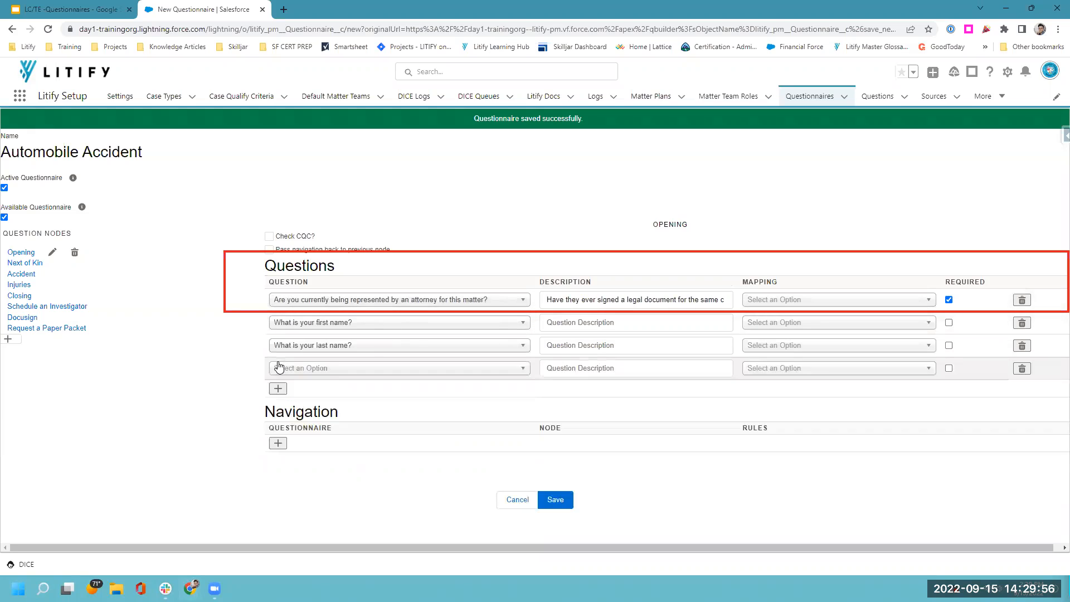
{"action": "left_click", "coordinate": [337, 373]}
{"action": "type", "text": "Caller's"}
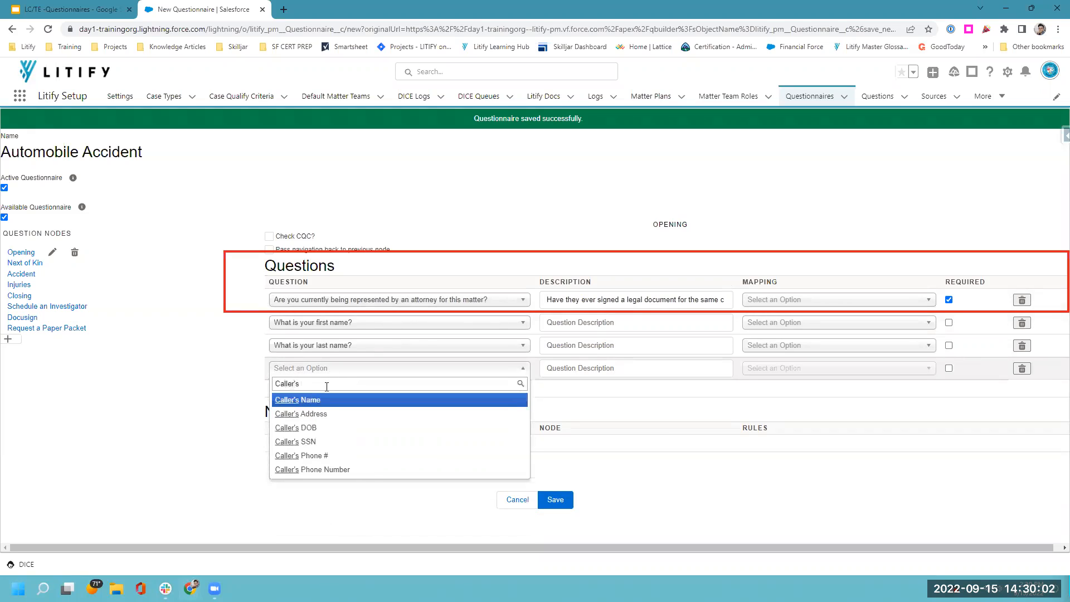
{"action": "left_click", "coordinate": [329, 456]}
Try to add a caller's email question as a fifth question of the Opening node.
{"action": "left_click", "coordinate": [278, 389]}
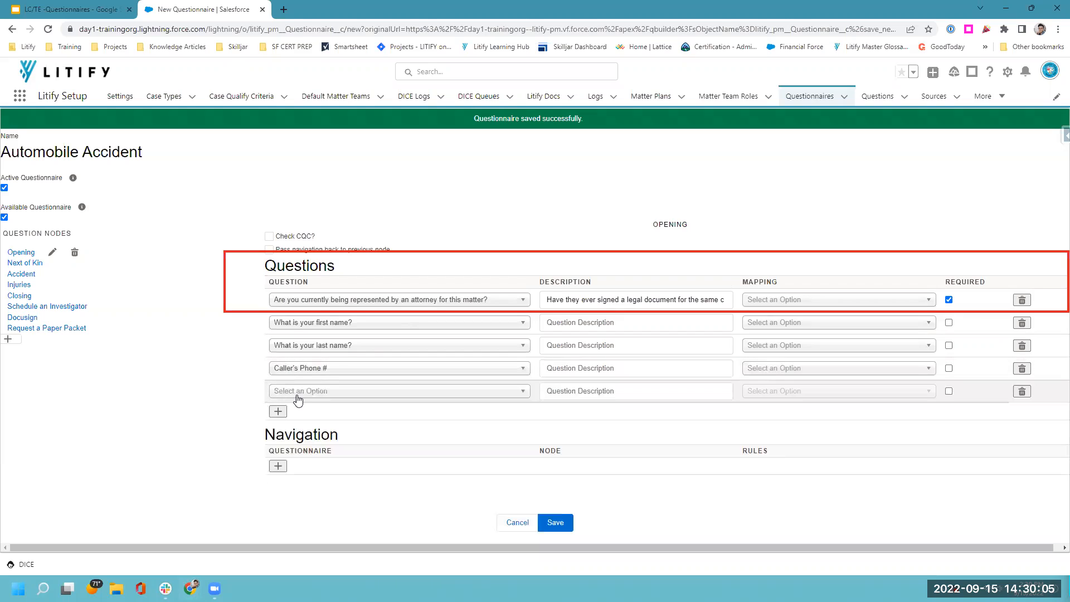
{"action": "left_click", "coordinate": [295, 393]}
{"action": "type", "text": "Callers em"}
{"action": "type", "text": "a"}
{"action": "key", "text": "BackSpace"}
{"action": "key", "text": "BackSpace"}
{"action": "key", "text": "BackSpace"}
{"action": "key", "text": "BackSpace"}
{"action": "key", "text": "BackSpace"}
{"action": "type", "text": "'s"}
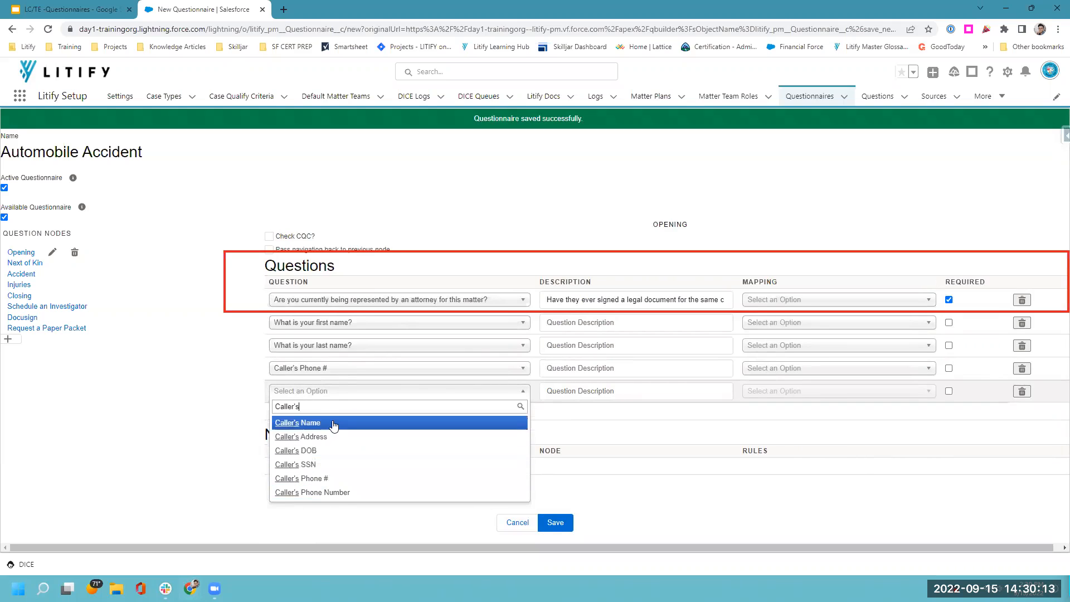
{"action": "type", "text": " ema"}
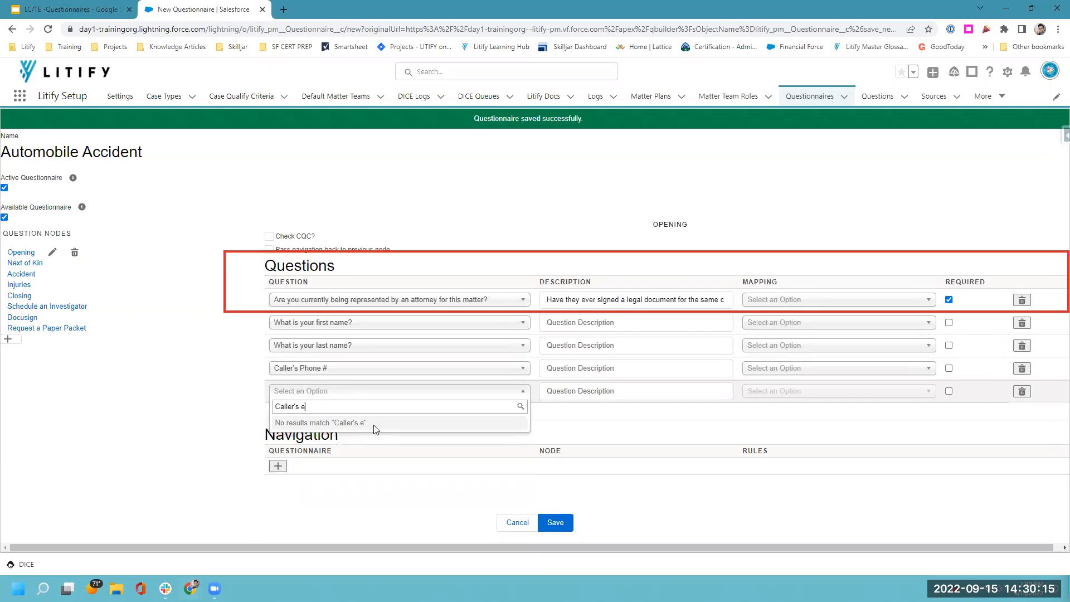
{"action": "key", "text": "BackSpace"}
{"action": "key", "text": "BackSpace"}
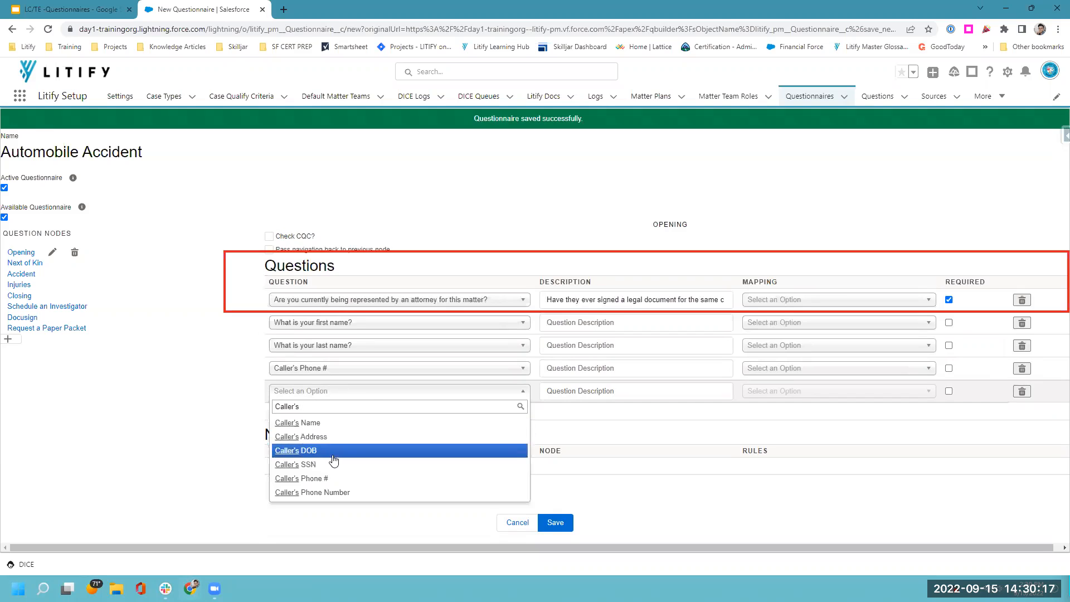
{"action": "left_click_drag", "start_coordinate": [299, 406], "coordinate": [272, 407]}
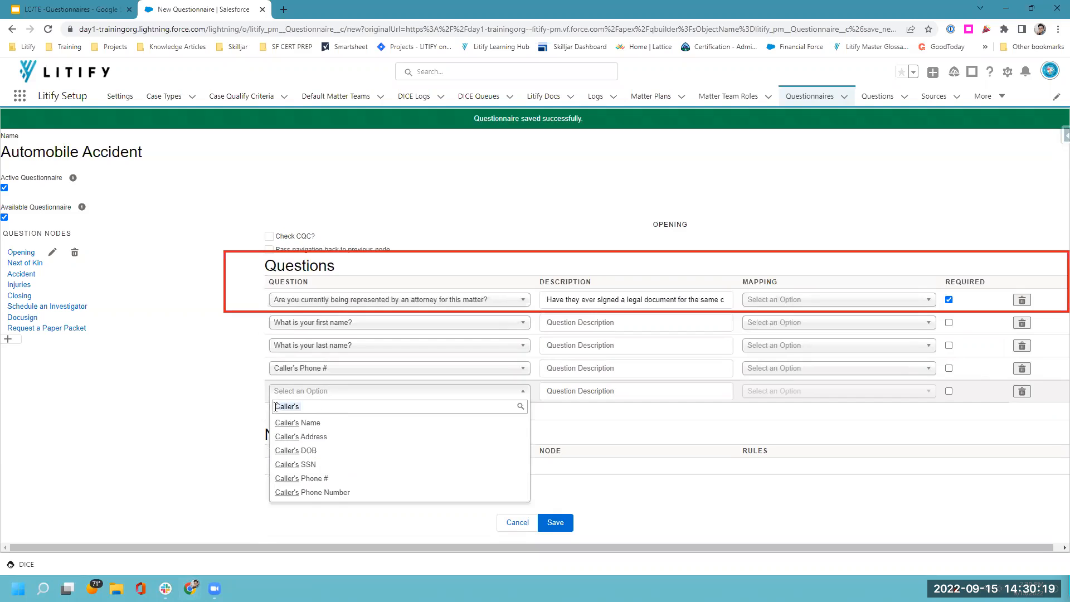
{"action": "key", "text": "BackSpace"}
{"action": "left_click", "coordinate": [229, 407]}
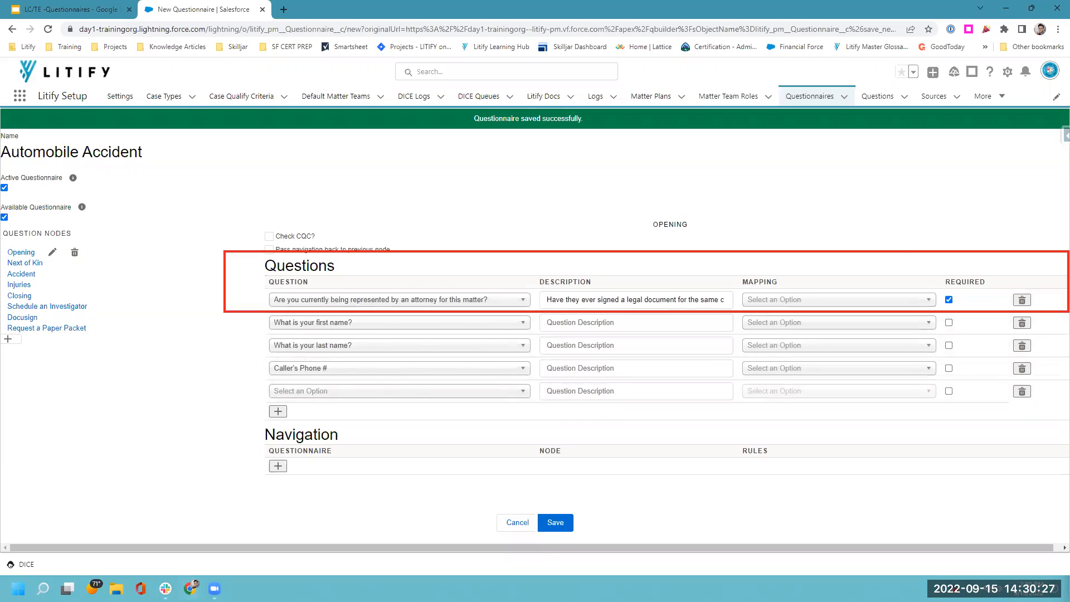
Reopen the Opening node and delete its empty fifth question row.
{"action": "left_click_drag", "start_coordinate": [259, 379], "coordinate": [1048, 400]}
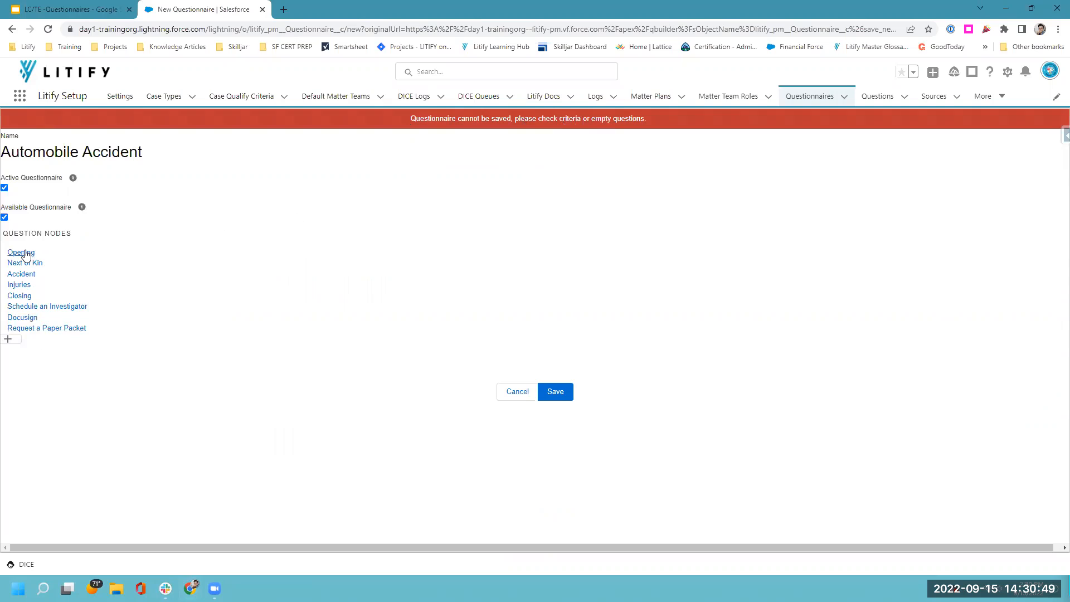
{"action": "left_click", "coordinate": [20, 253]}
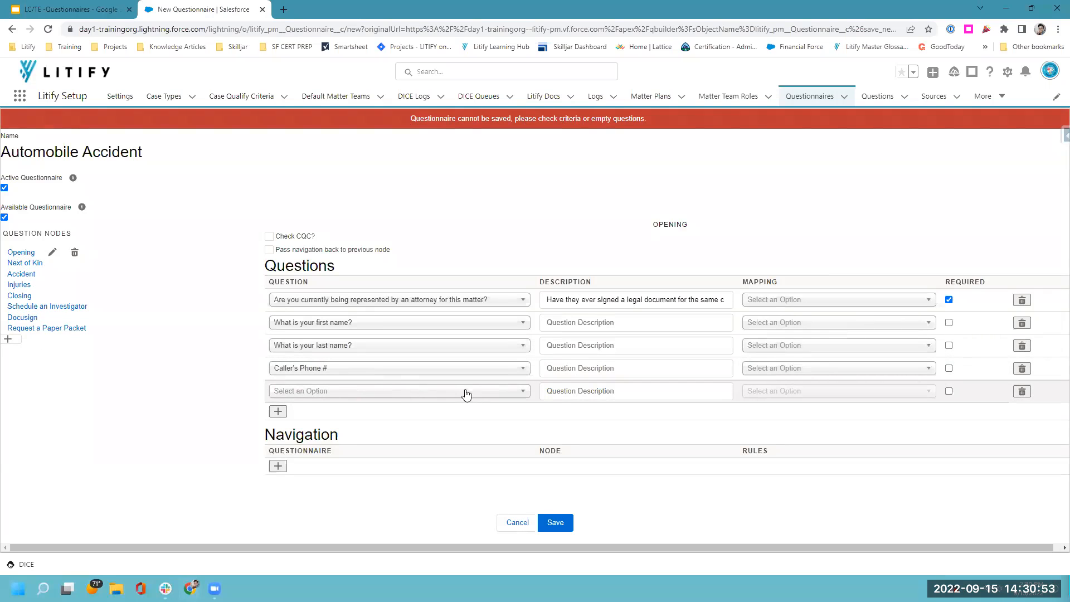
{"action": "left_click", "coordinate": [1023, 392]}
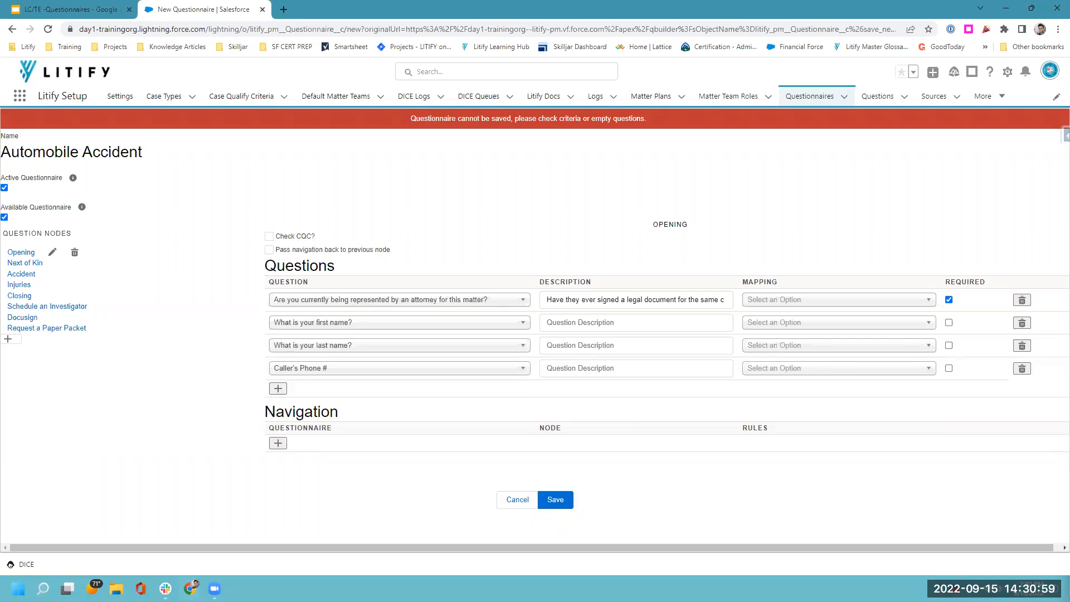
Add the question "What is your relationship to the client/injured party?" to the Next of Kin node.
{"action": "left_click", "coordinate": [22, 274]}
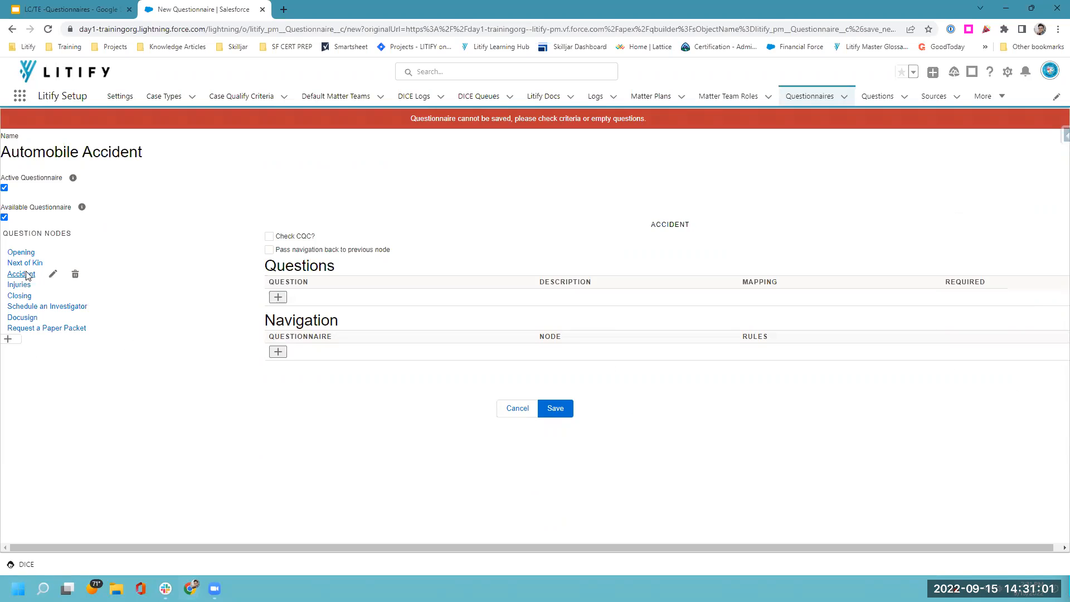
{"action": "left_click", "coordinate": [22, 262]}
{"action": "left_click", "coordinate": [285, 298]}
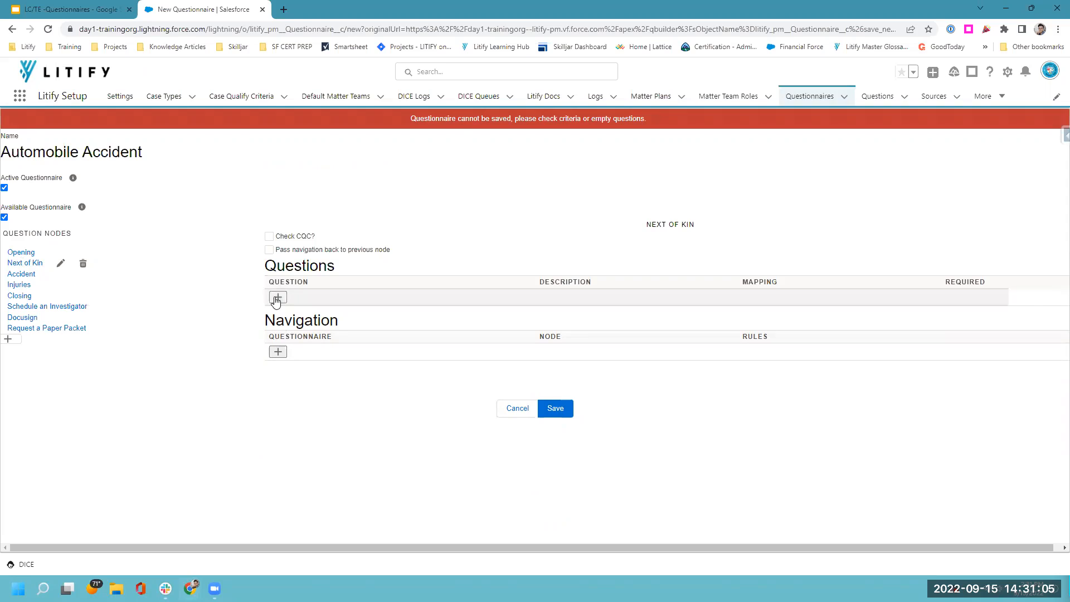
{"action": "left_click", "coordinate": [300, 303]}
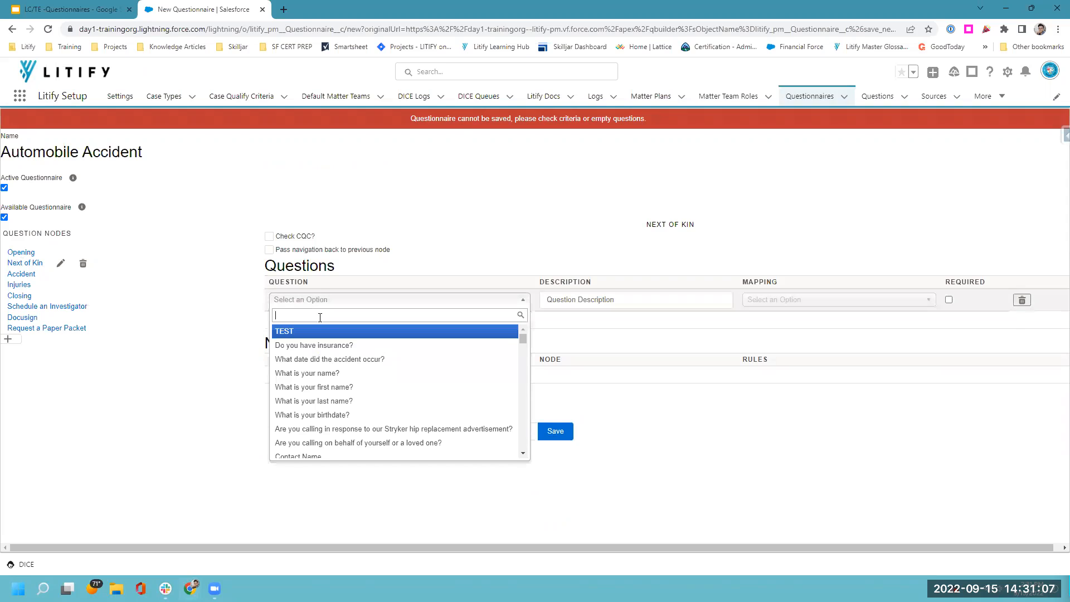
{"action": "type", "text": "what is your rel"}
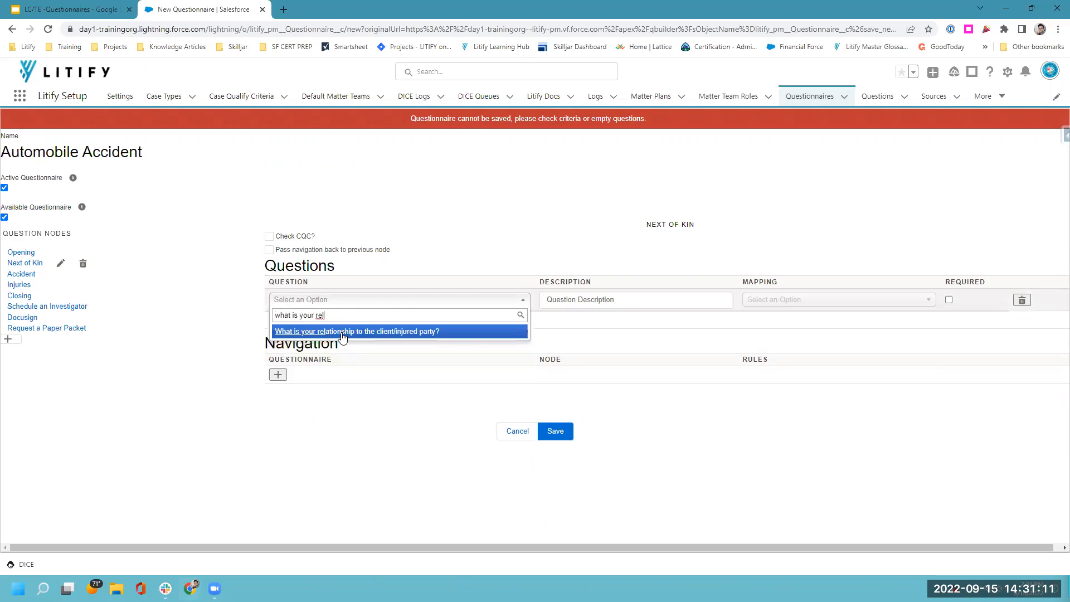
{"action": "left_click", "coordinate": [337, 333]}
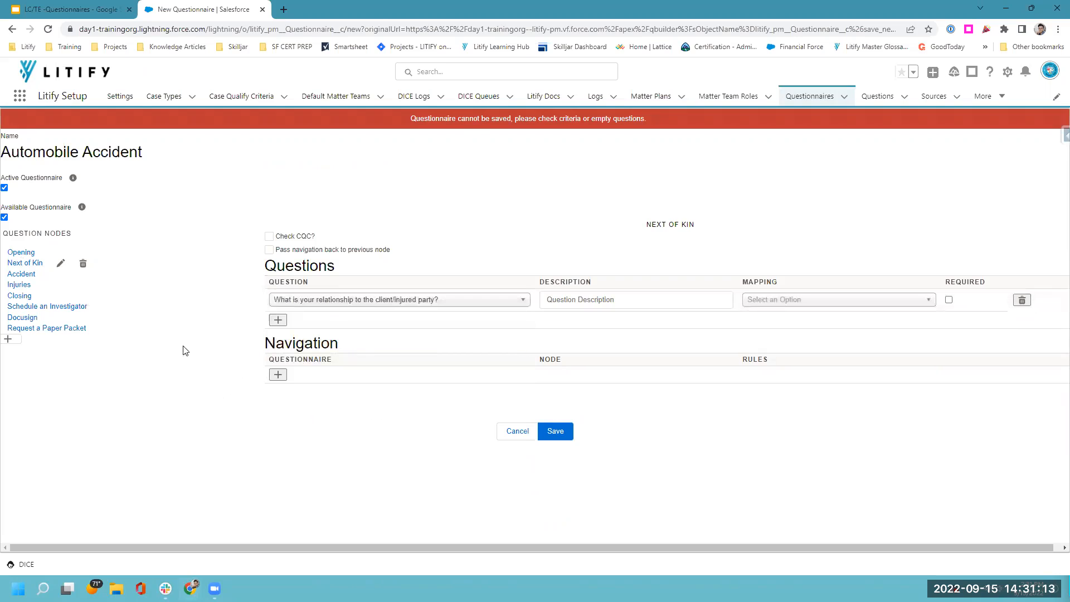
Add the question "What date did the accident occur?" to the Accident node.
{"action": "left_click", "coordinate": [22, 275]}
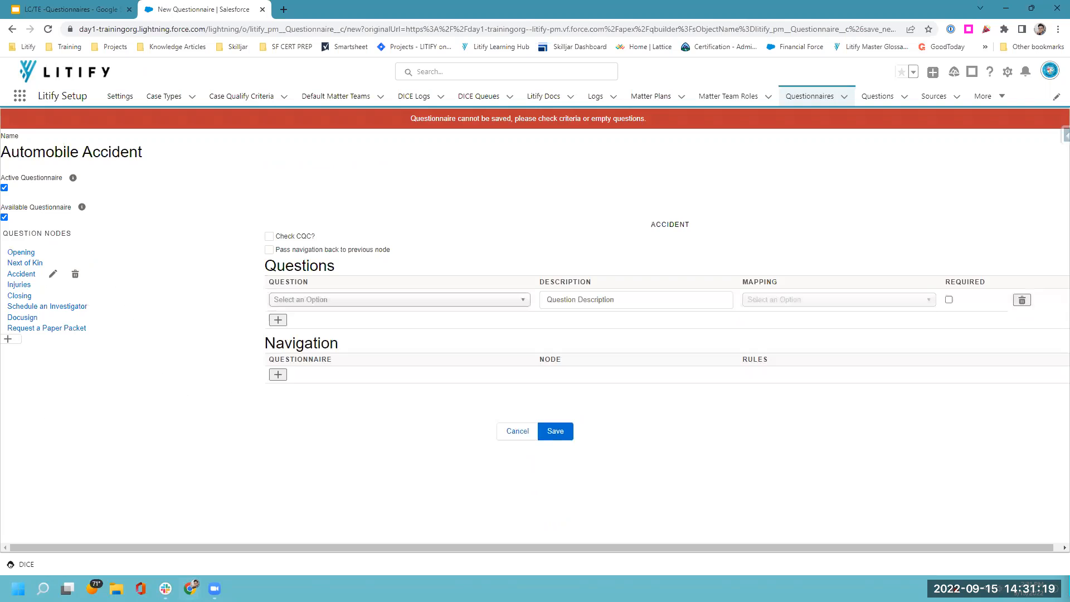
{"action": "left_click", "coordinate": [292, 306]}
{"action": "type", "text": "what dat"}
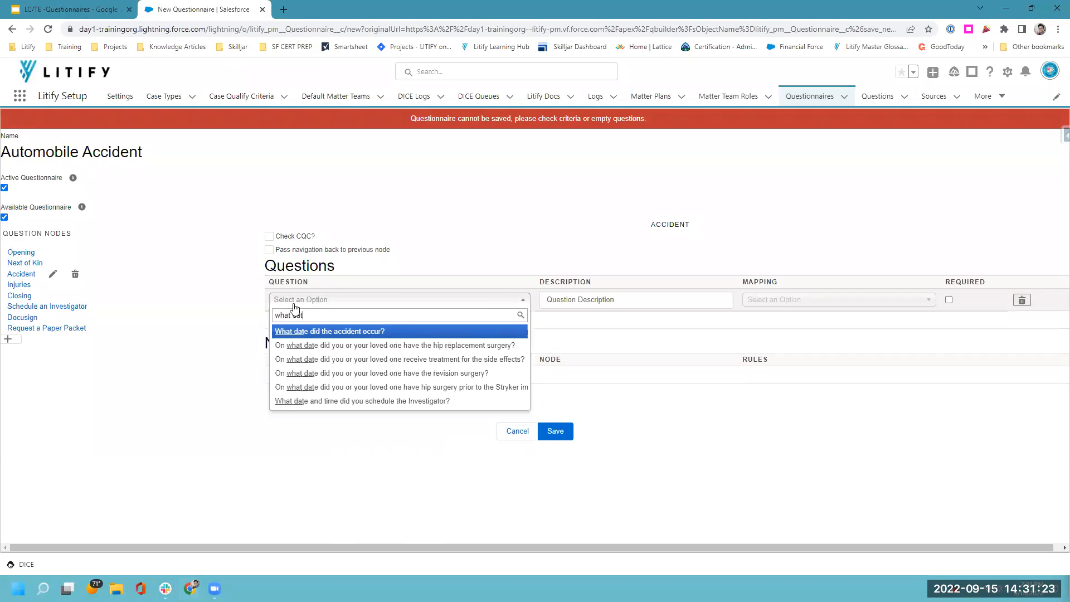
{"action": "key", "text": "Return"}
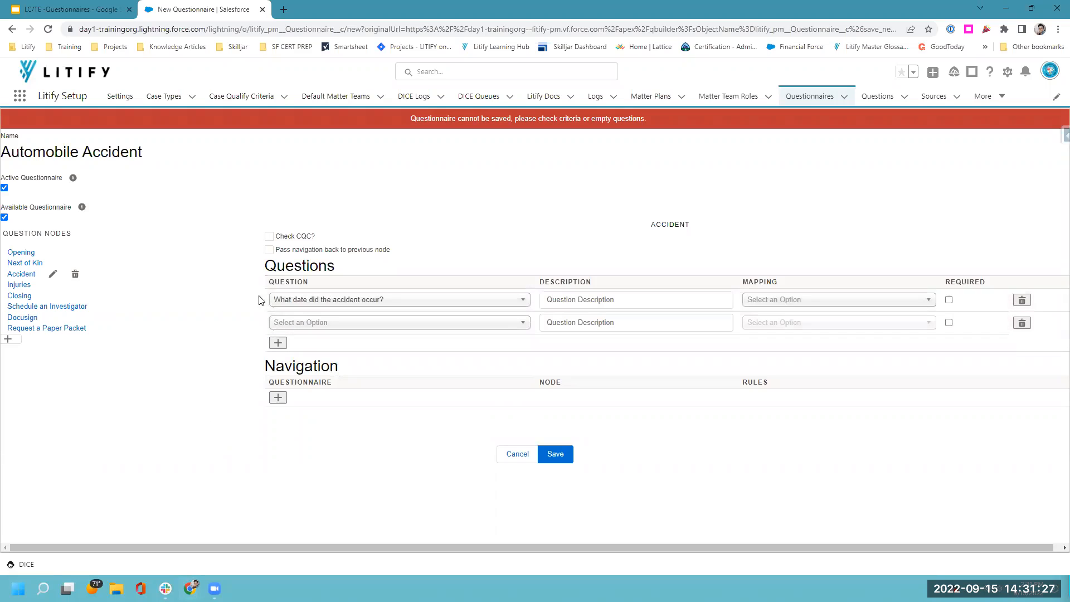
Add the question "Can you please describe your injury or injuries sustained?" to the Accident node.
{"action": "left_click", "coordinate": [292, 323]}
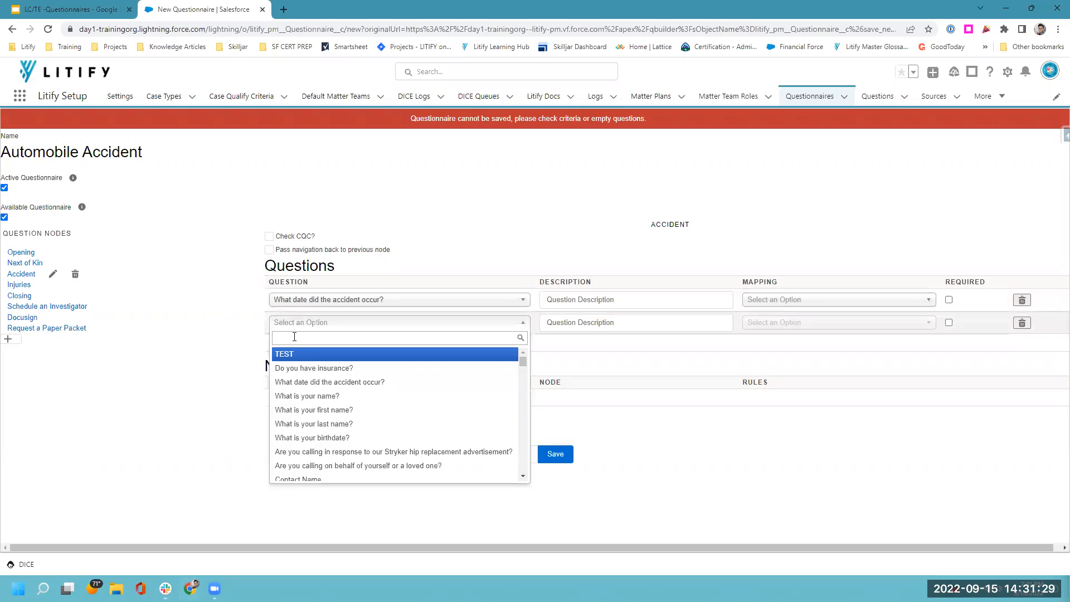
{"action": "type", "text": "Descri"}
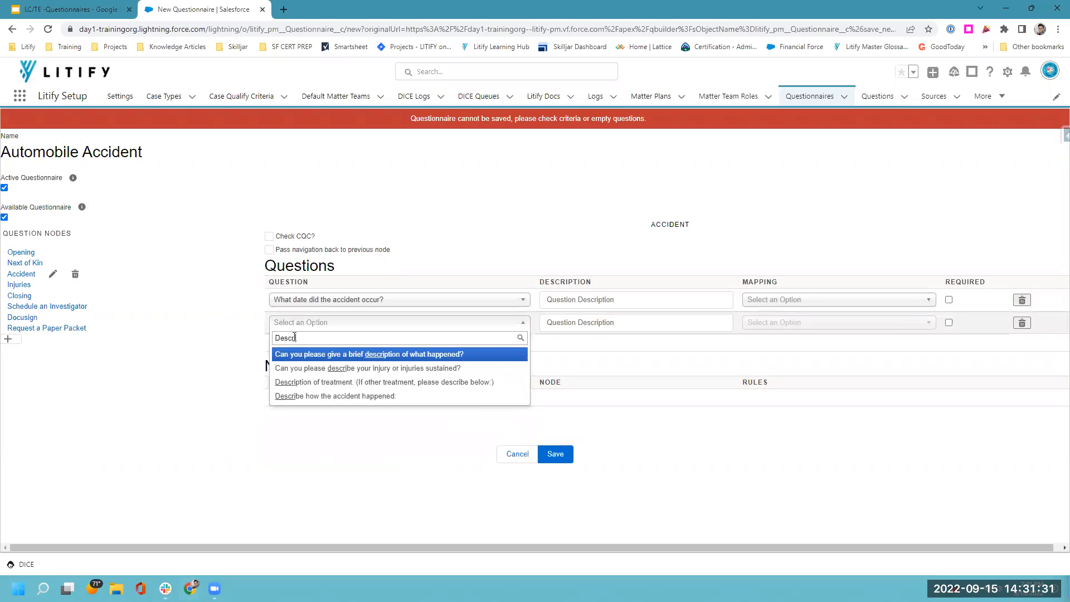
{"action": "left_click", "coordinate": [332, 368]}
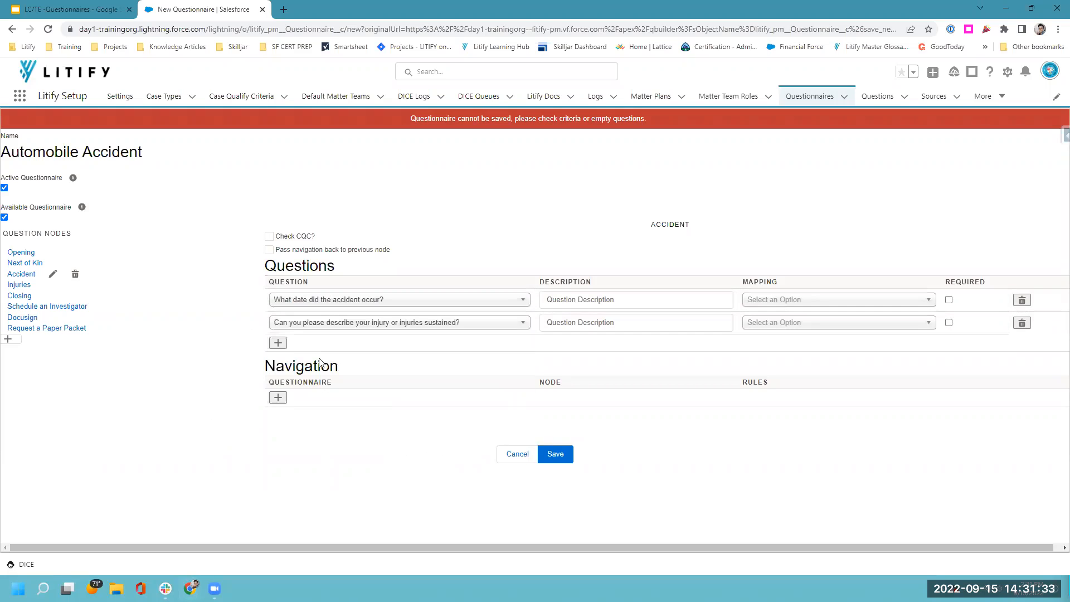
Add the question "Did you seek medical help after the accident?" as the third question of the Accident node.
{"action": "left_click", "coordinate": [278, 342]}
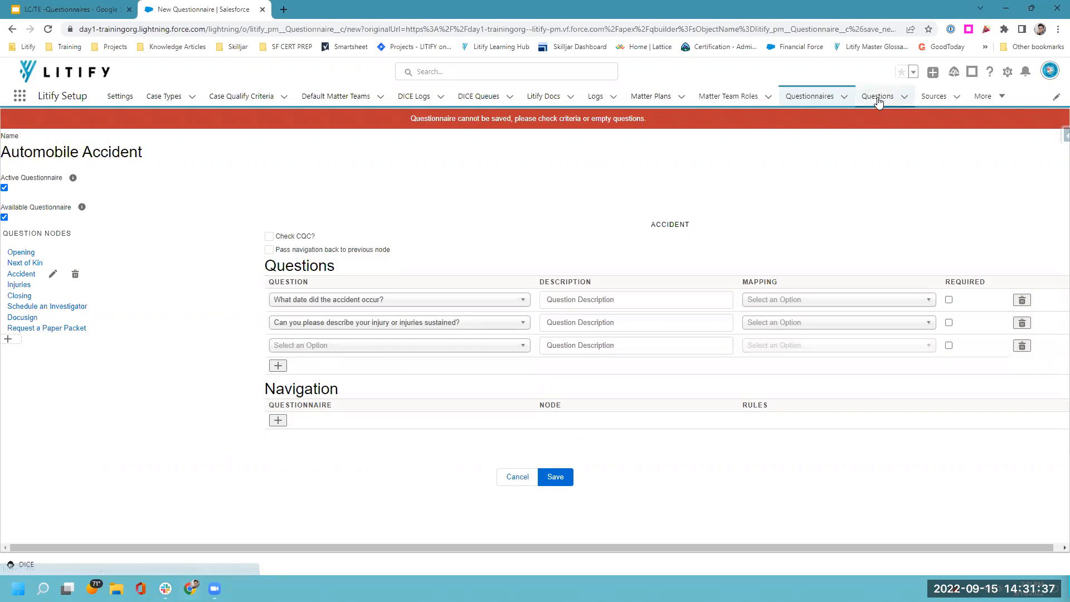
{"action": "left_click", "coordinate": [278, 345]}
{"action": "type", "text": "Did"}
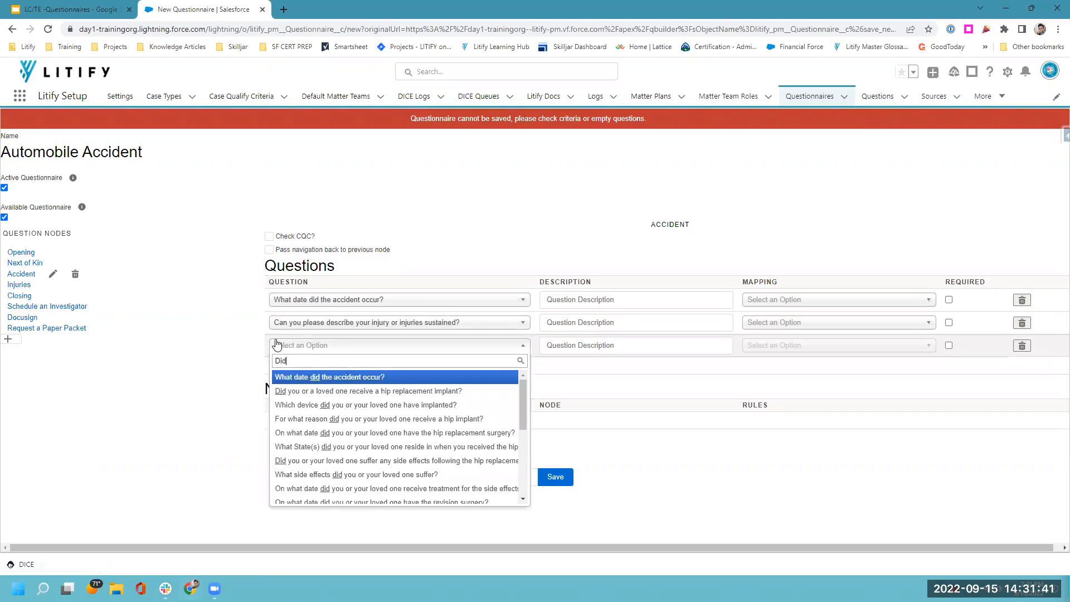
{"action": "type", "text": " you seek"}
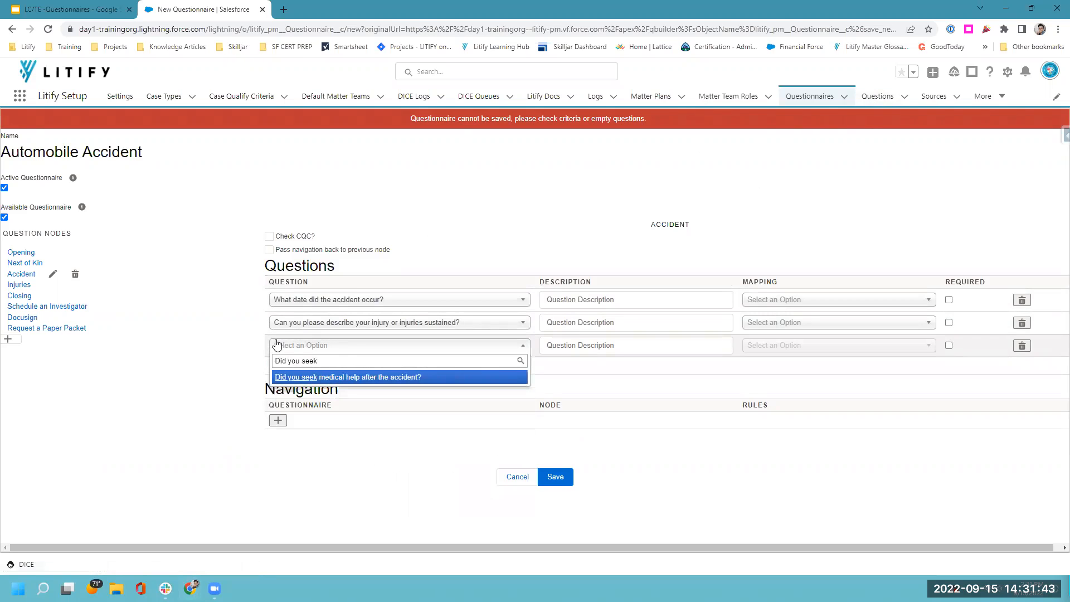
{"action": "left_click", "coordinate": [339, 380]}
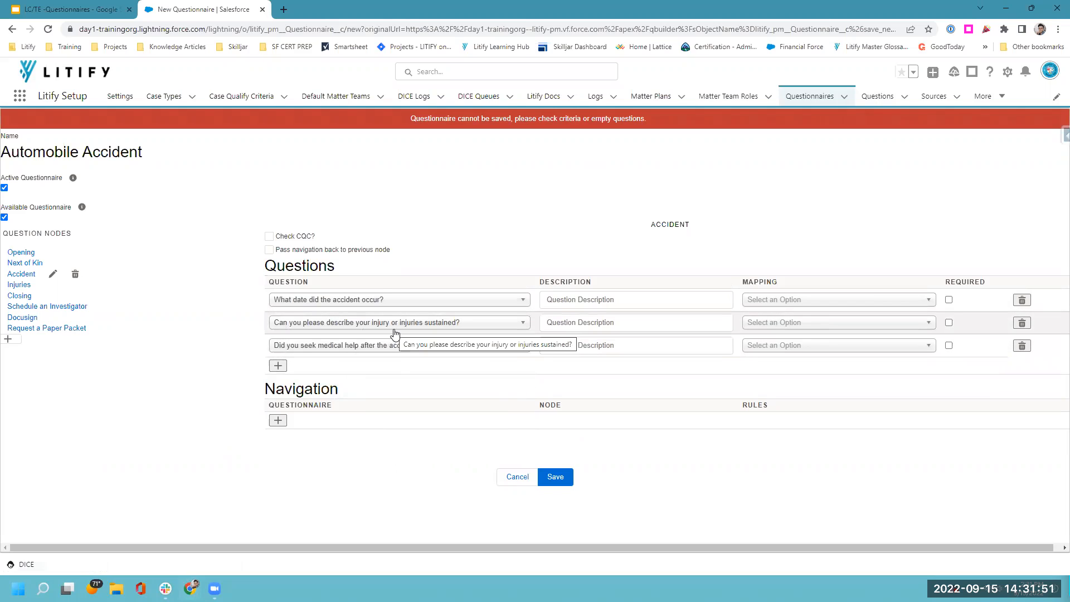
Delete the injury description and medical help questions from the Accident node.
{"action": "left_click", "coordinate": [1027, 328]}
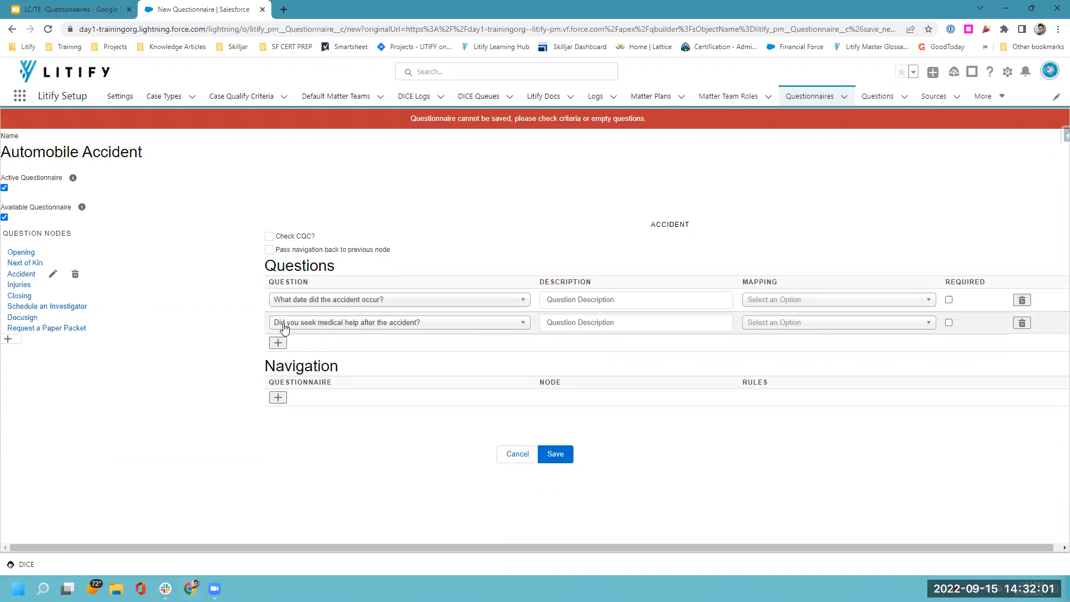
{"action": "left_click", "coordinate": [1023, 324]}
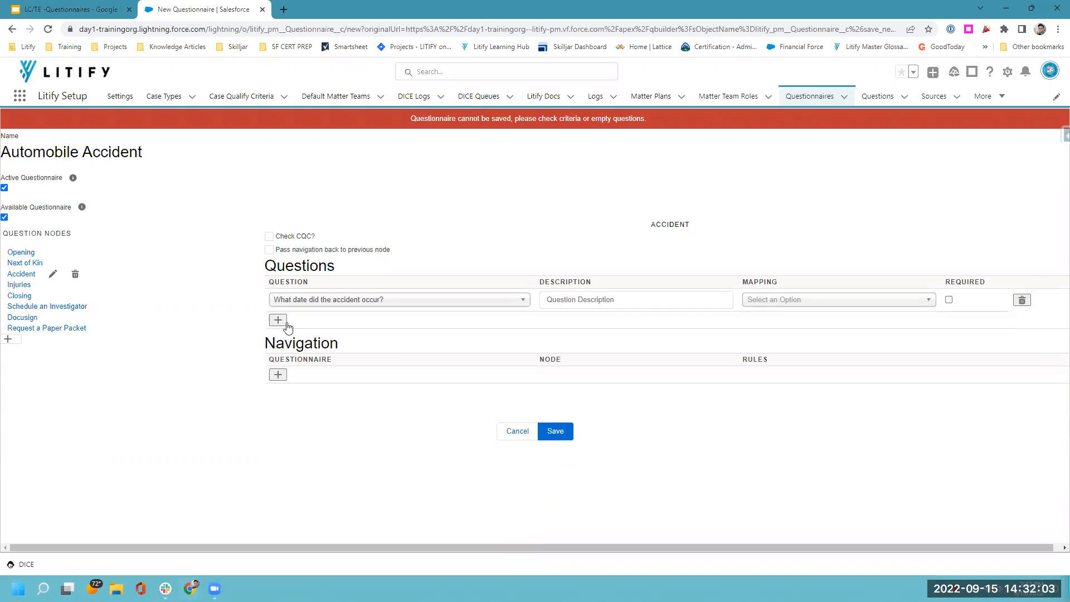
Add the questions "Describe how the accident happened:" and "Did you sustain any injuries as a result of this accident?" to the Accident node.
{"action": "left_click", "coordinate": [278, 321]}
{"action": "left_click", "coordinate": [317, 323]}
{"action": "type", "text": "descri"}
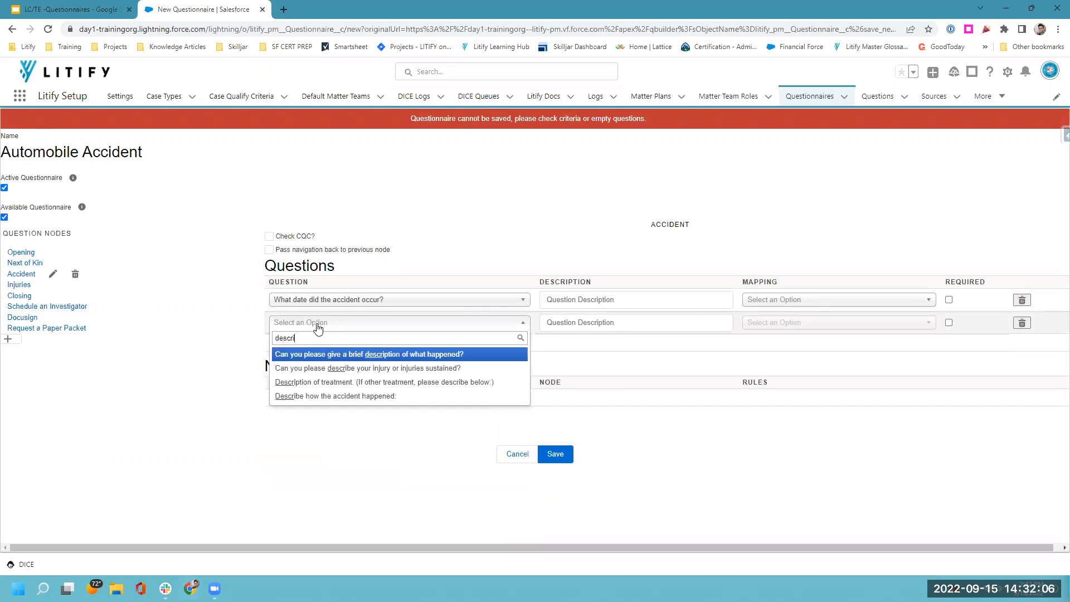
{"action": "left_click", "coordinate": [317, 393]}
{"action": "left_click", "coordinate": [279, 346]}
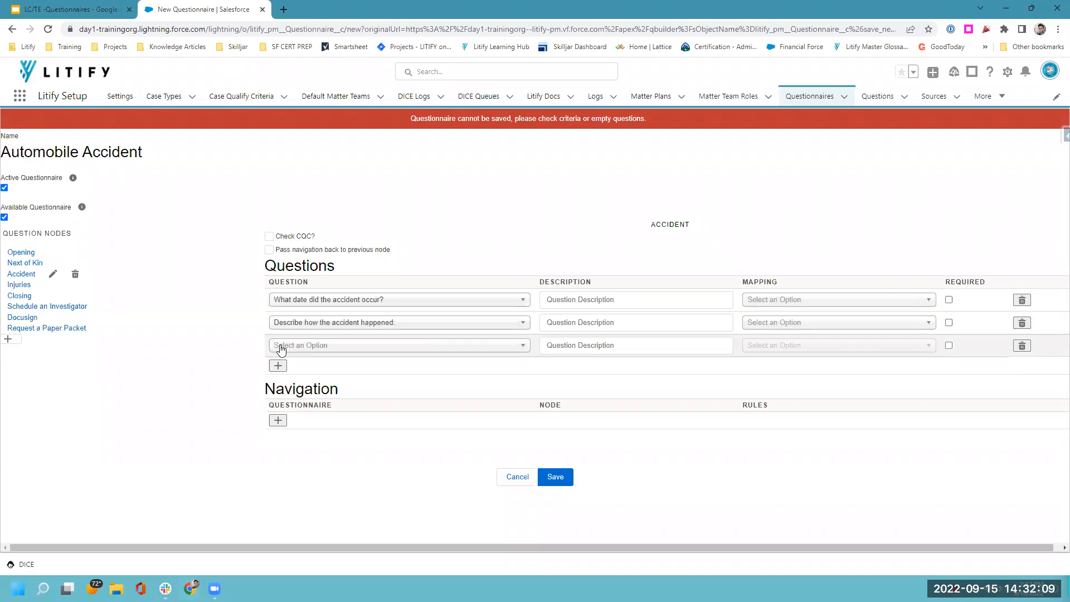
{"action": "left_click", "coordinate": [281, 347]}
{"action": "type", "text": "did you sus"}
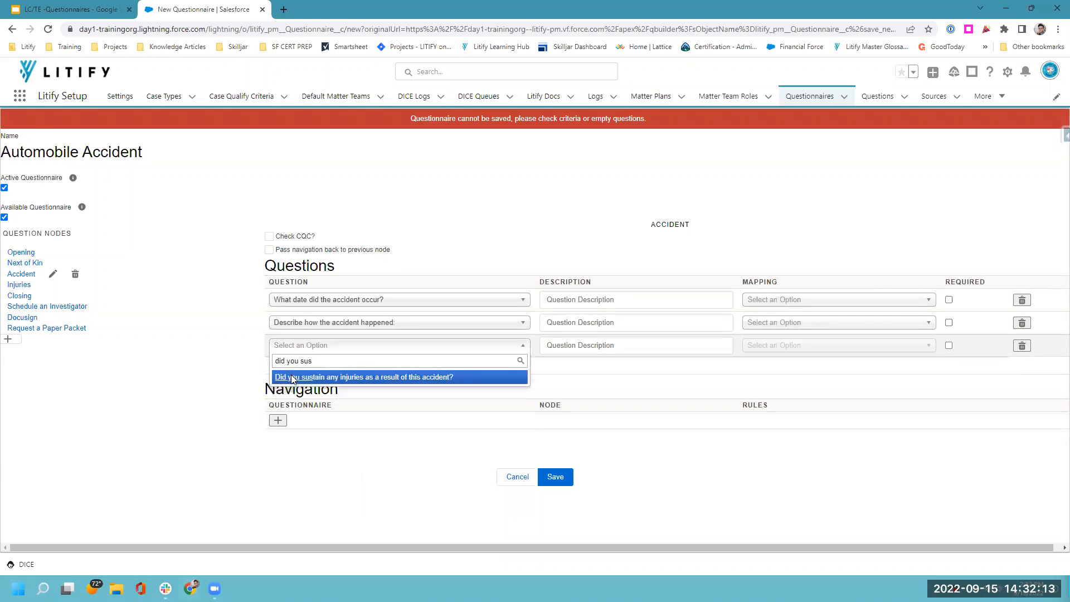
{"action": "left_click", "coordinate": [291, 379]}
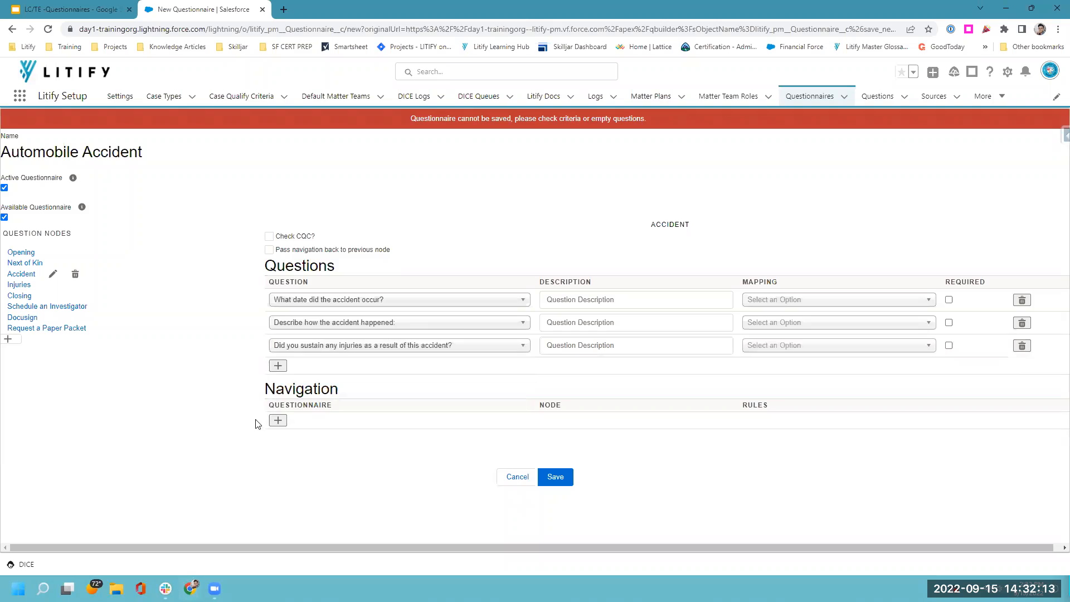
Add the question "Can you please describe your injury or injuries sustained?" to the Injuries node.
{"action": "left_click", "coordinate": [16, 285]}
{"action": "left_click", "coordinate": [277, 299]}
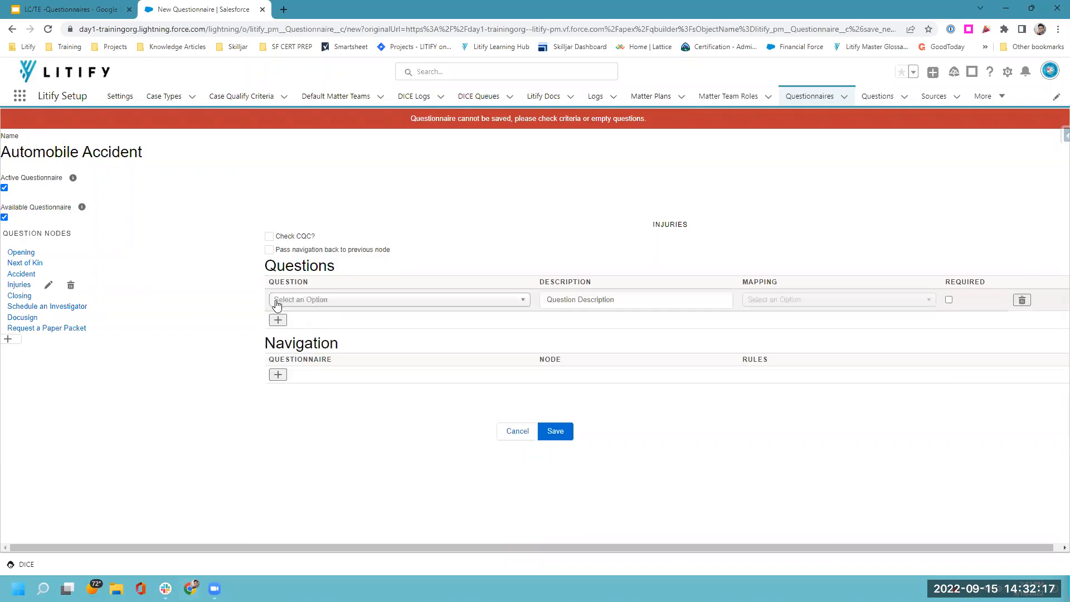
{"action": "left_click", "coordinate": [286, 301]}
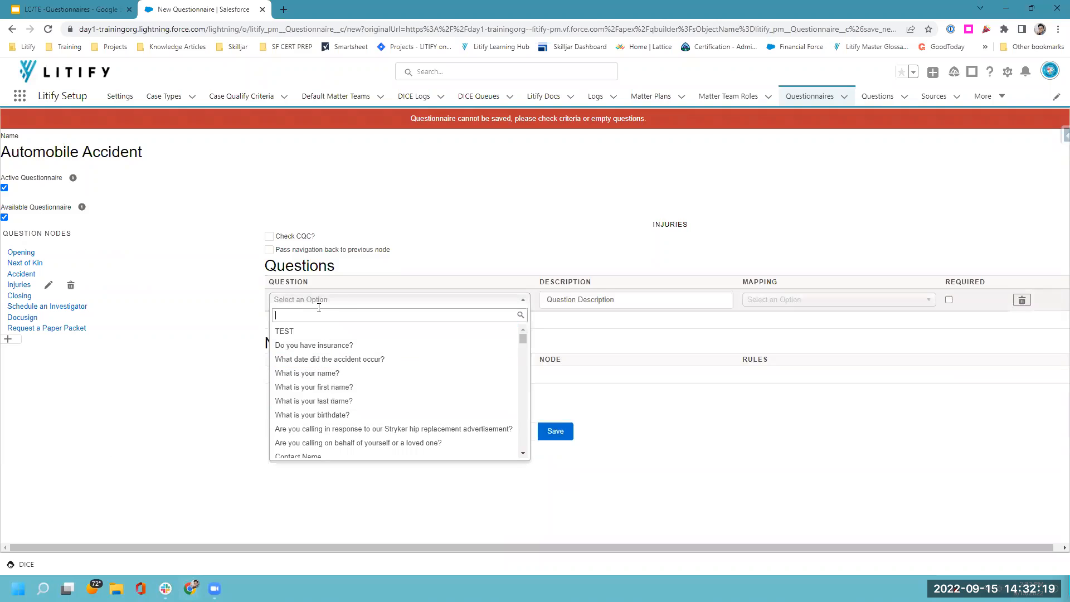
{"action": "type", "text": "can uo"}
{"action": "type", "text": " you"}
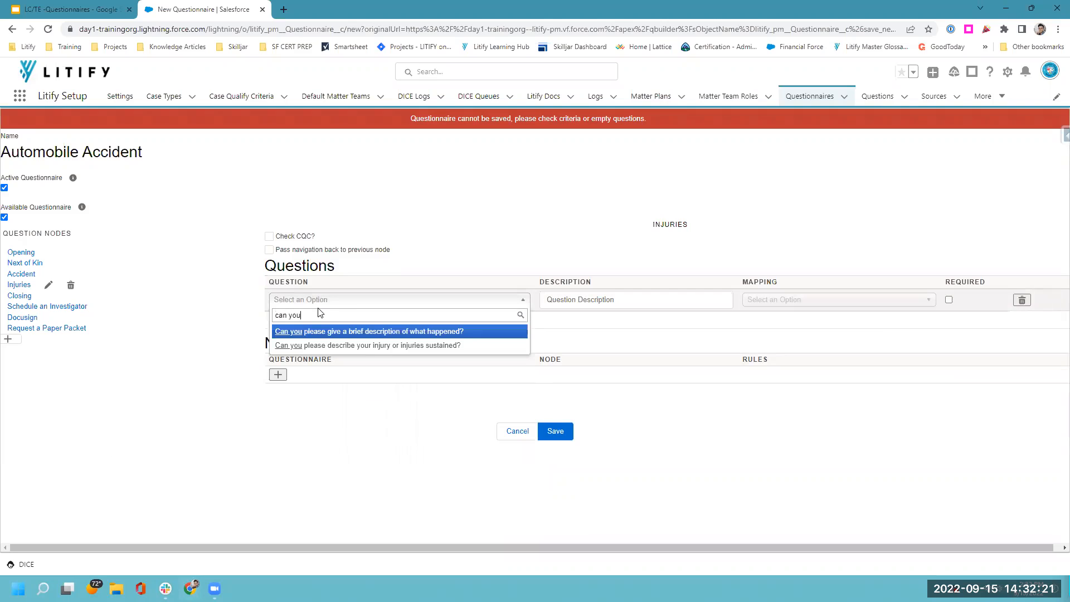
{"action": "left_click", "coordinate": [310, 348]}
Add the questions "Did you seek medical help after the accident?" and "Name of Hospital:" to the Injuries node.
{"action": "left_click", "coordinate": [277, 318]}
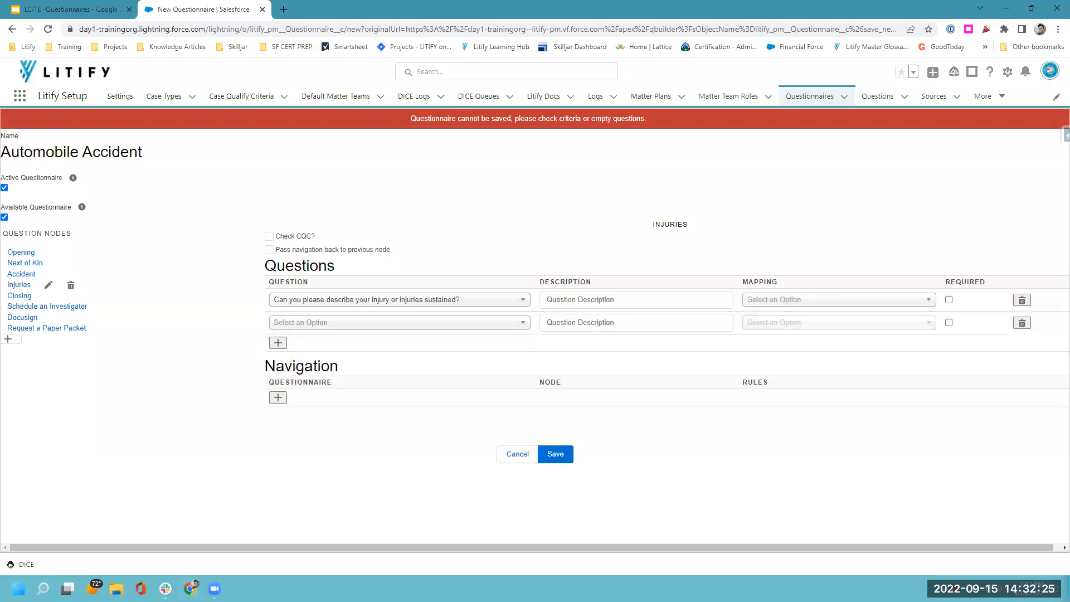
{"action": "left_click", "coordinate": [287, 323]}
{"action": "type", "text": "did you seek"}
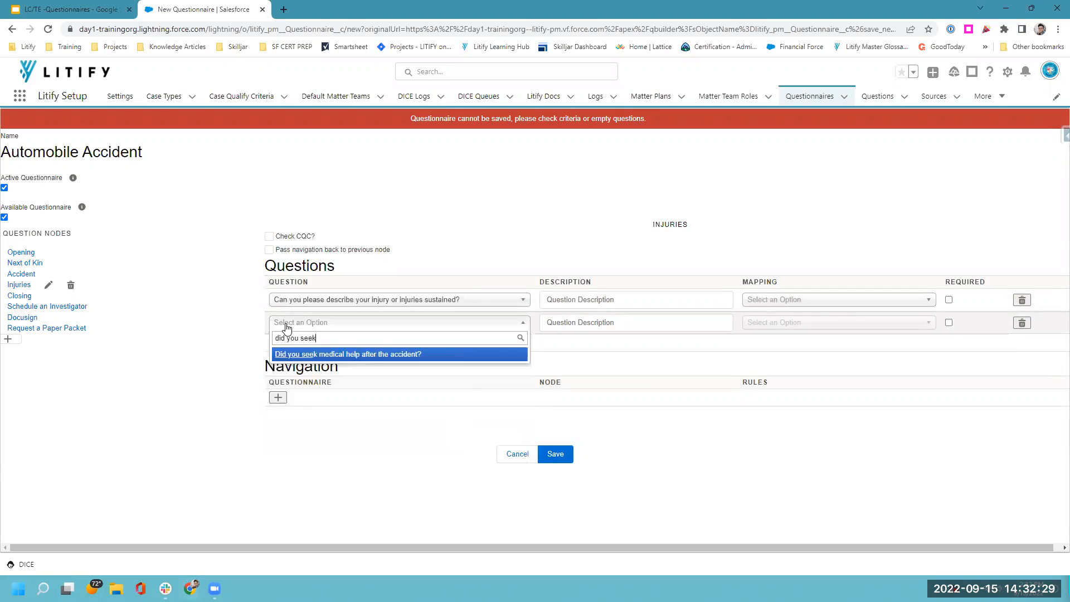
{"action": "left_click", "coordinate": [292, 355]}
{"action": "left_click", "coordinate": [278, 343]}
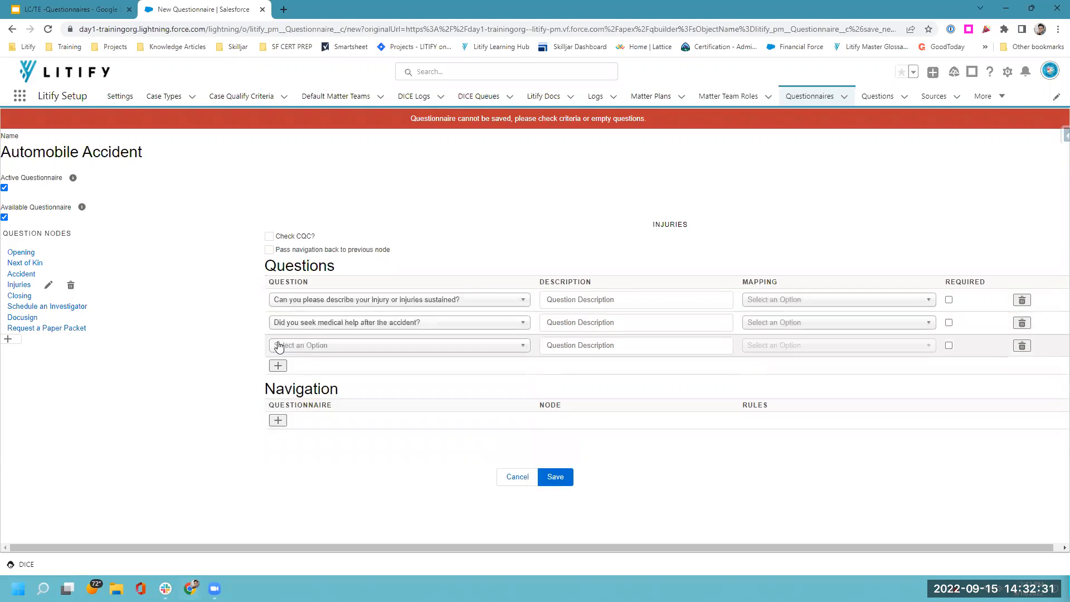
{"action": "left_click", "coordinate": [301, 346]}
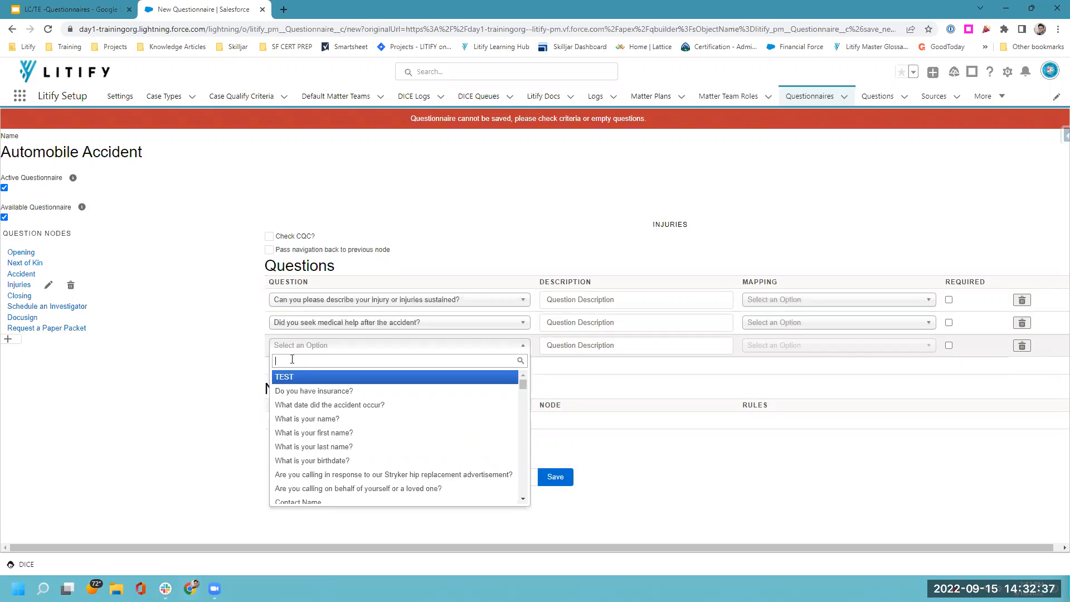
{"action": "type", "text": "Name of Hospital:"}
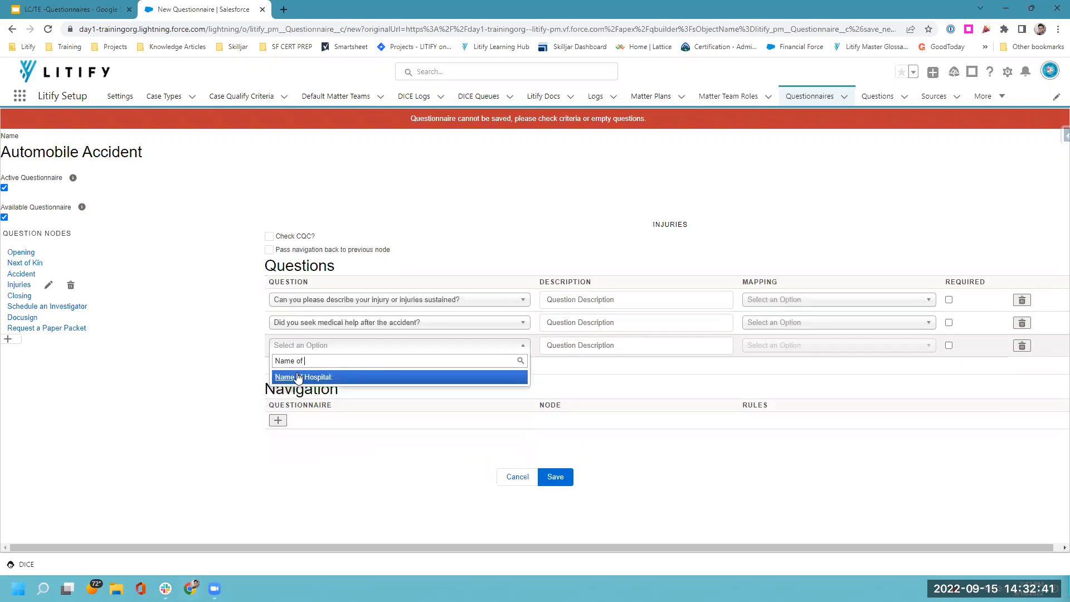
{"action": "left_click", "coordinate": [298, 377]}
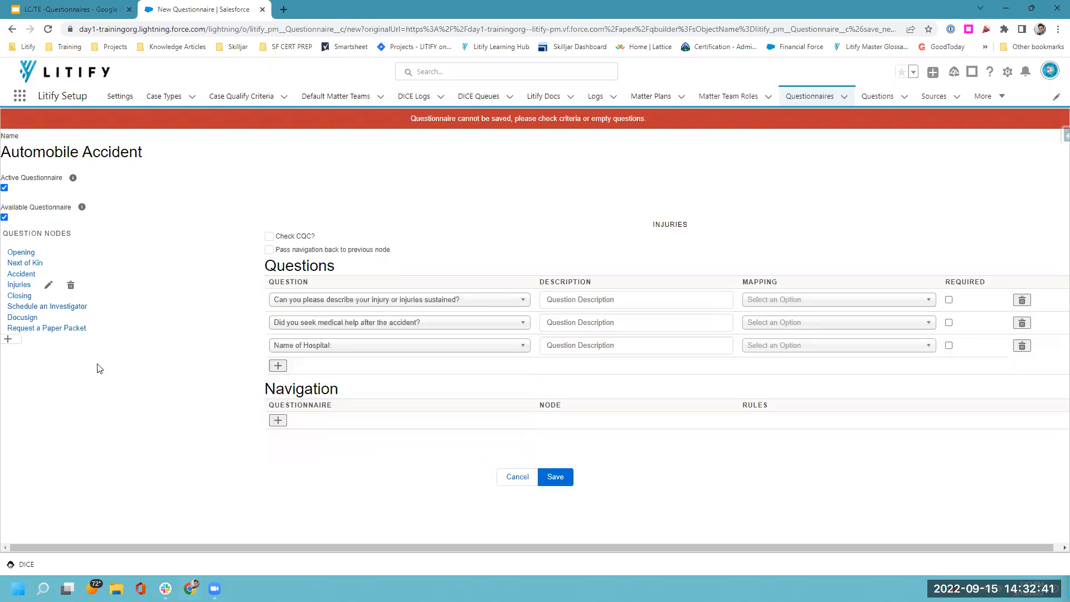
Add the question "Sign Up" to the Closing node.
{"action": "left_click", "coordinate": [21, 296]}
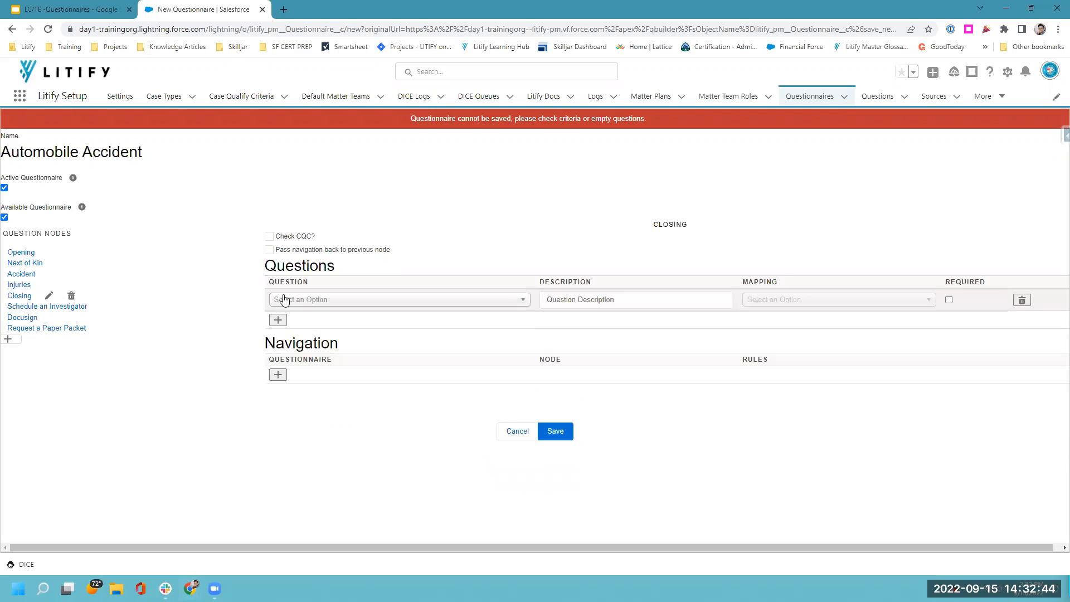
{"action": "left_click", "coordinate": [334, 303]}
{"action": "type", "text": "sign up"}
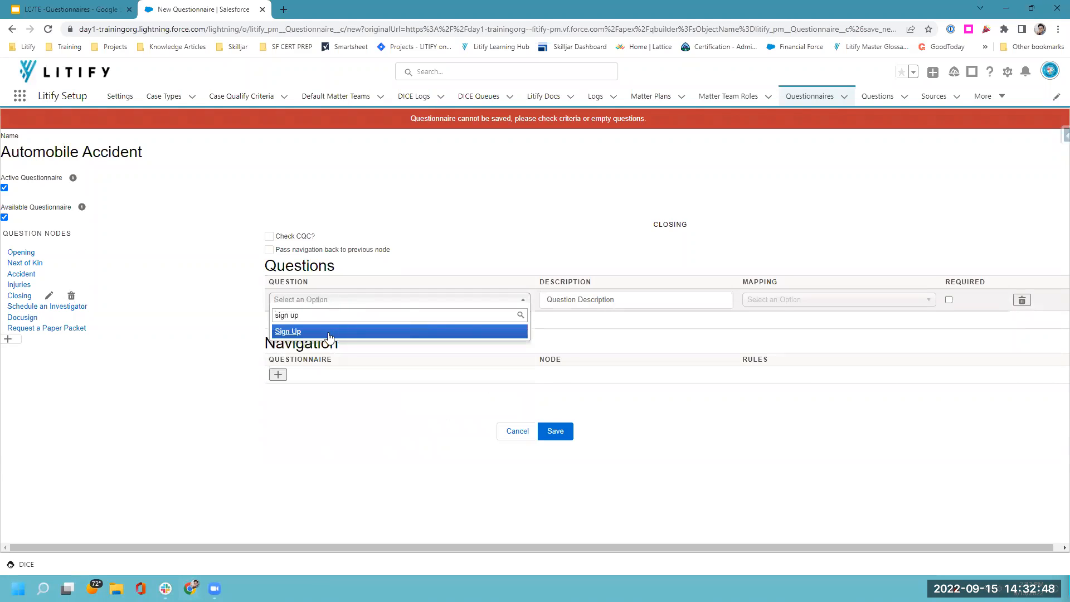
{"action": "left_click", "coordinate": [329, 333]}
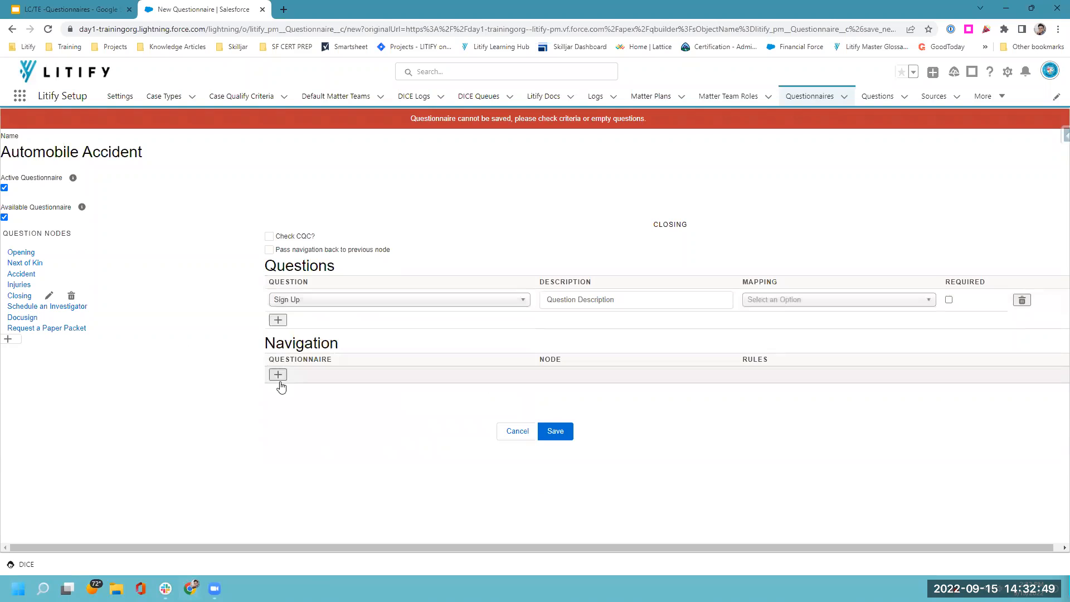
Add the question "Did you schedule an Investigator?" to the Schedule an Investigator node.
{"action": "left_click", "coordinate": [33, 306]}
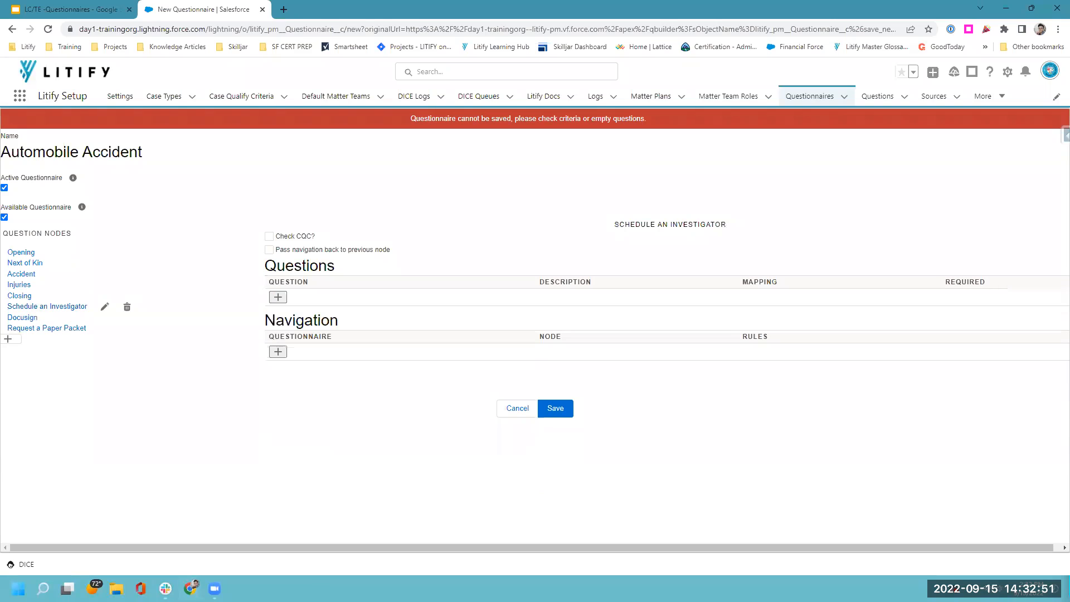
{"action": "left_click", "coordinate": [278, 296]}
{"action": "left_click", "coordinate": [299, 301]}
{"action": "type", "text": "did you sch"}
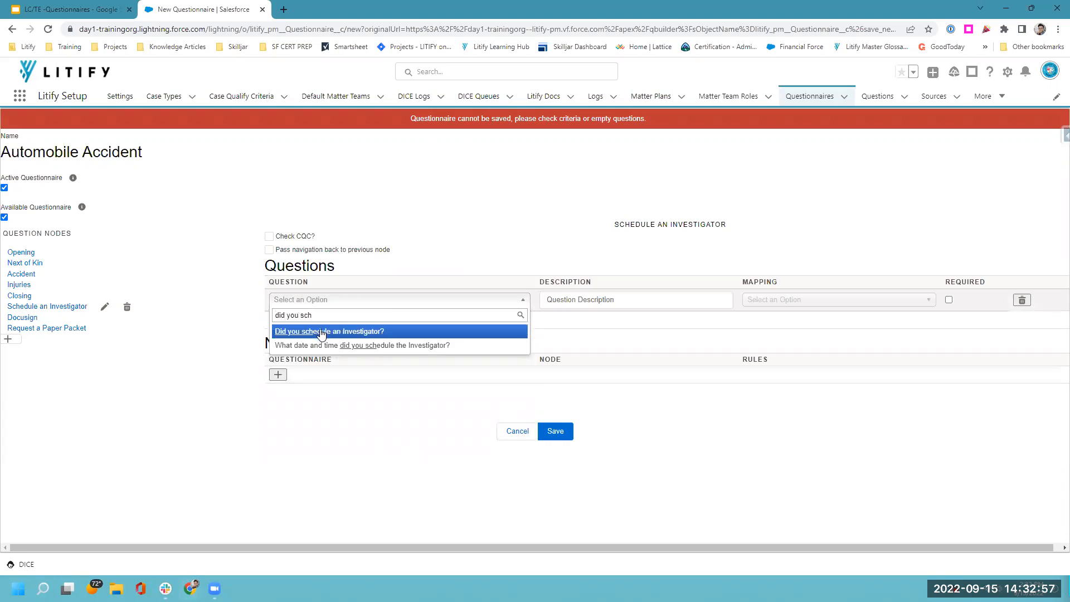
{"action": "left_click", "coordinate": [321, 332]}
Add the questions "Investigator:" and "What date and time did you schedule the Investigator?" to the Schedule an Investigator node.
{"action": "left_click", "coordinate": [278, 320]}
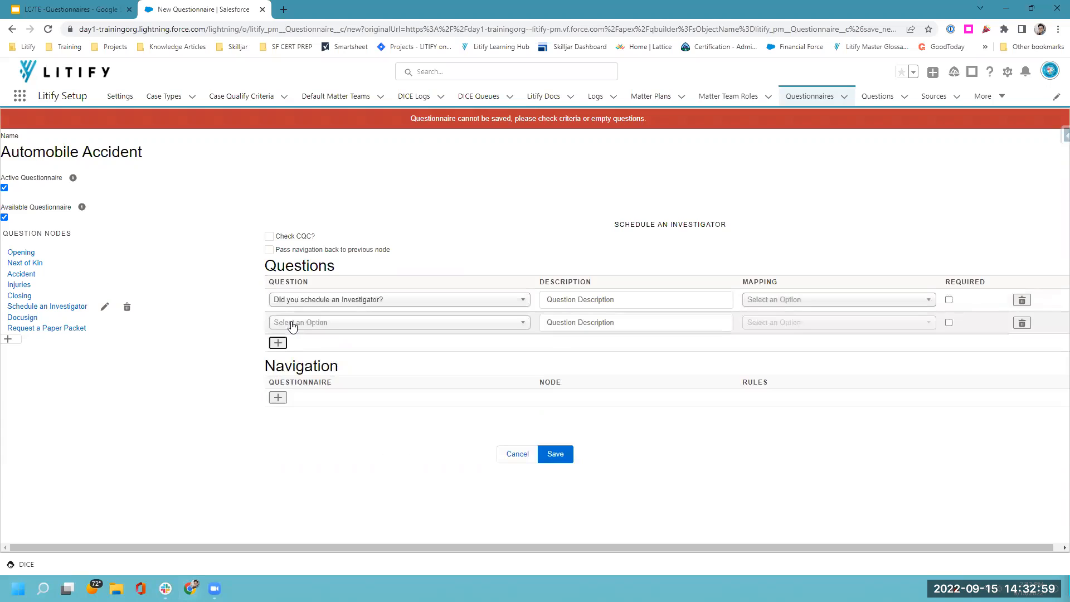
{"action": "left_click", "coordinate": [295, 323]}
{"action": "type", "text": "invest"}
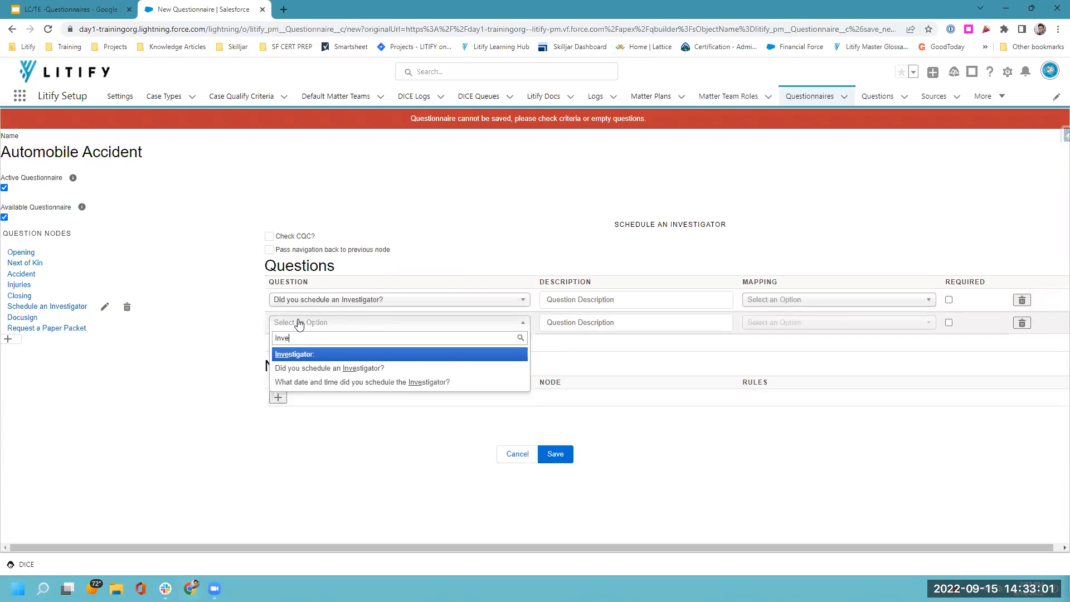
{"action": "left_click", "coordinate": [279, 352]}
{"action": "left_click", "coordinate": [277, 347]}
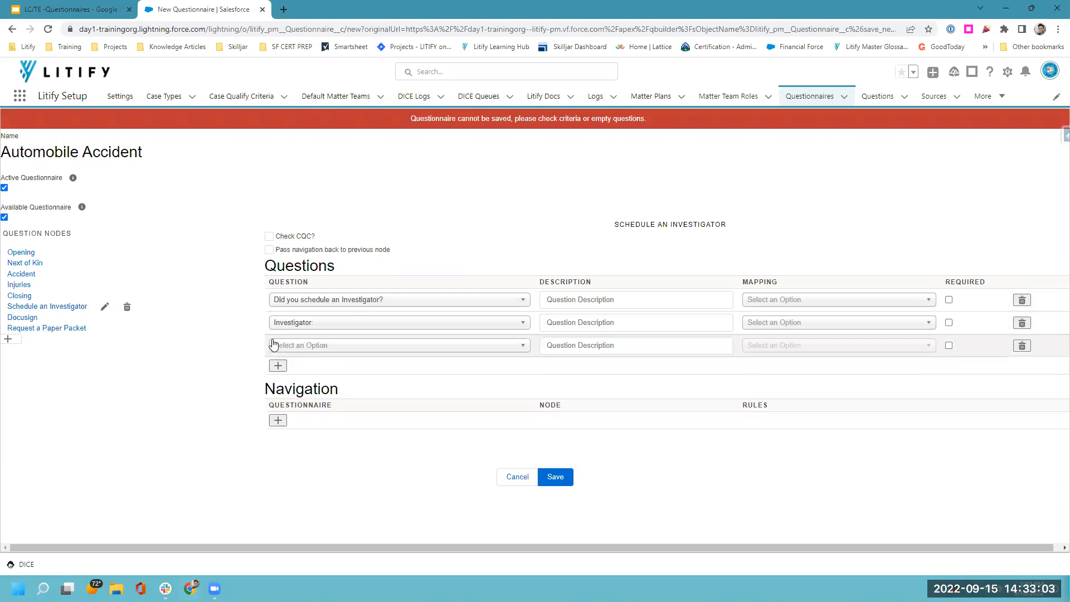
{"action": "left_click", "coordinate": [325, 347]}
{"action": "type", "text": "What dat"}
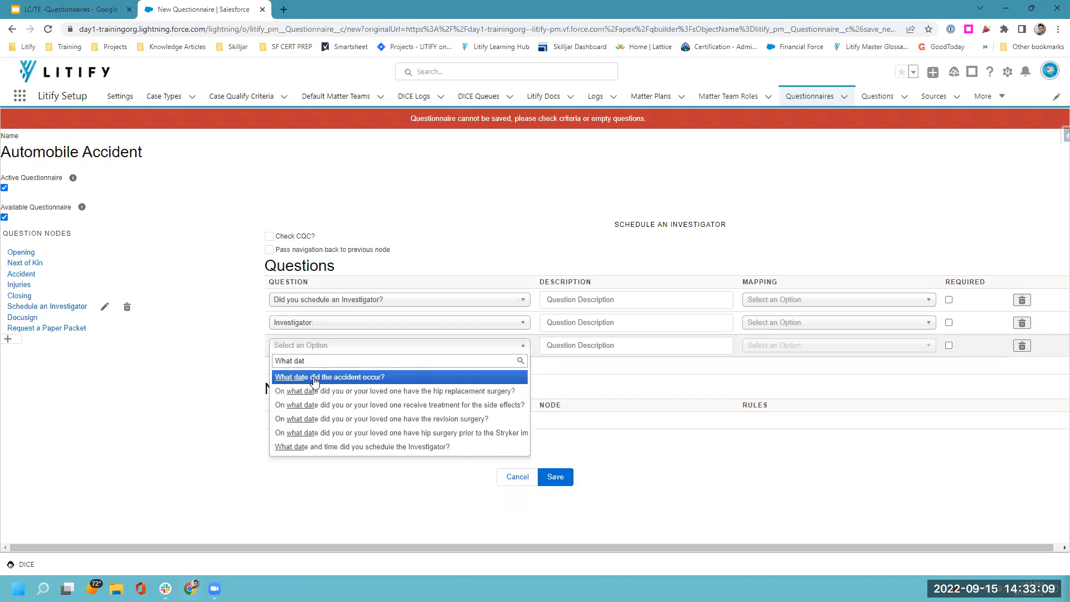
{"action": "type", "text": "e and ti"}
{"action": "left_click", "coordinate": [315, 378]}
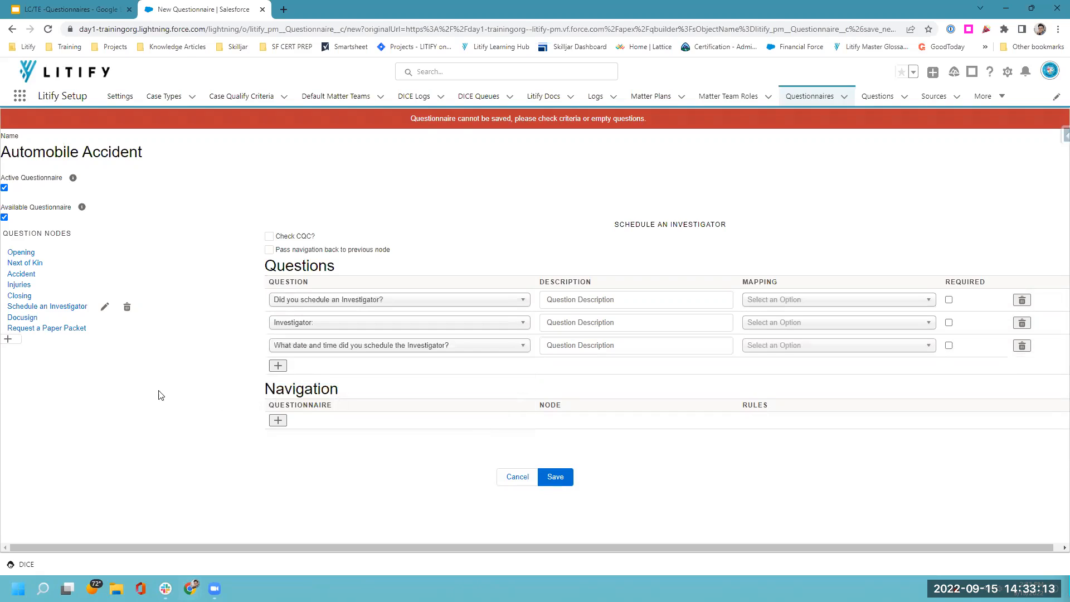
Add the question "Will the Client be signing the DocuSign over the phone with the specialist?" to the Docusign node.
{"action": "left_click", "coordinate": [23, 317]}
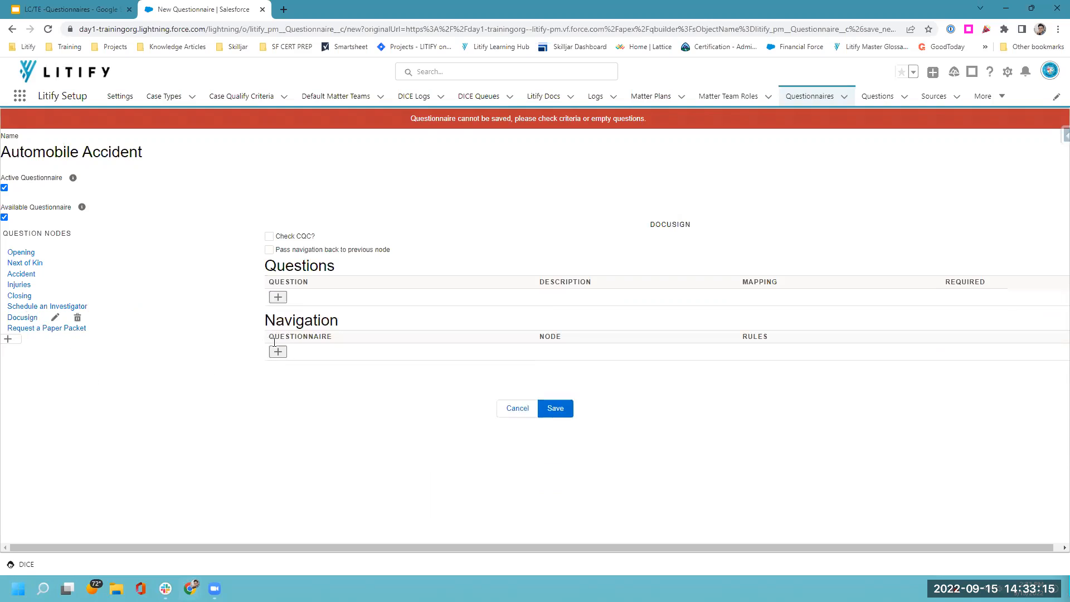
{"action": "left_click", "coordinate": [277, 298]}
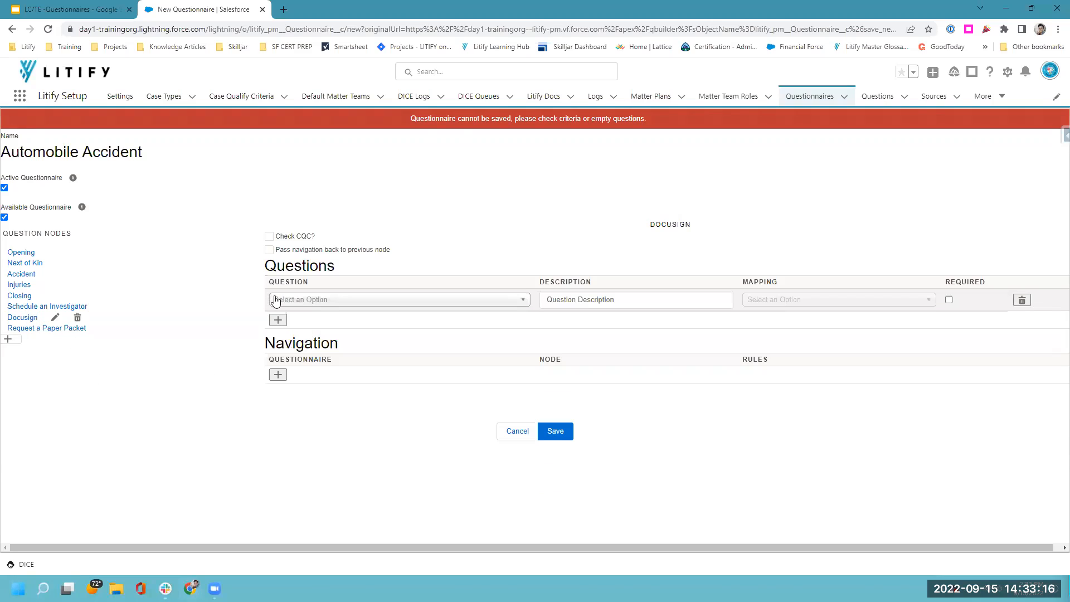
{"action": "left_click", "coordinate": [319, 302]}
{"action": "type", "text": "will the"}
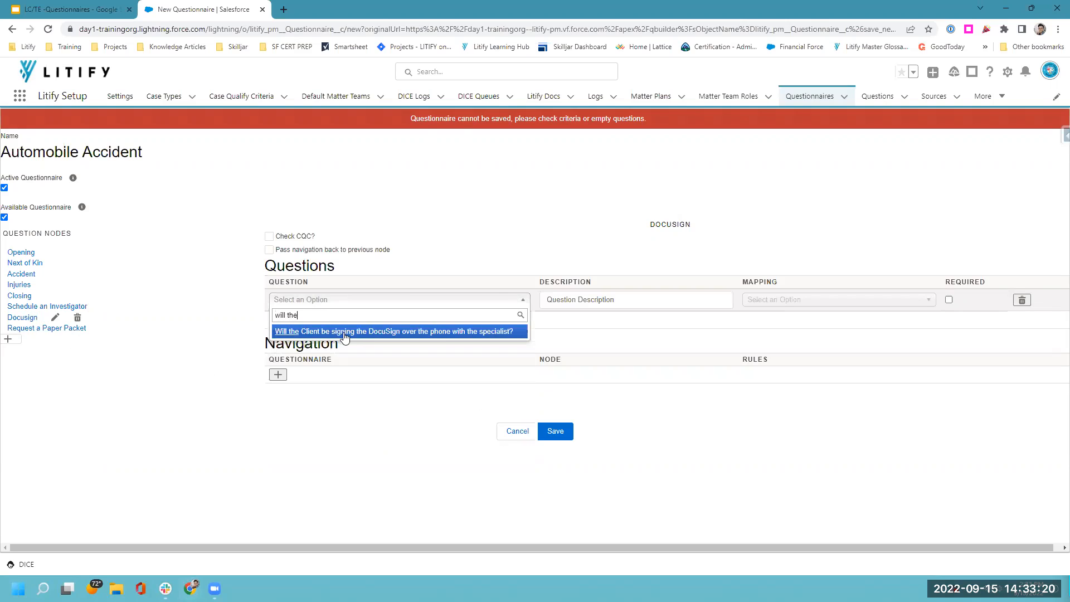
{"action": "left_click", "coordinate": [340, 332]}
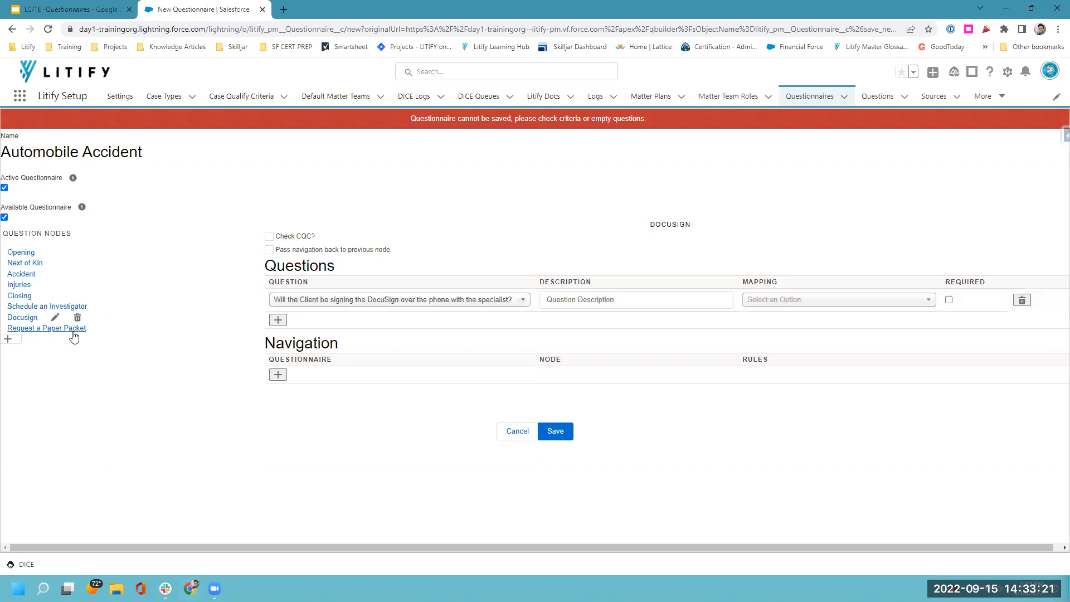
Add the question "Why won't the Client sign the DocuSign?" to the Request a Paper Packet node.
{"action": "left_click", "coordinate": [45, 329]}
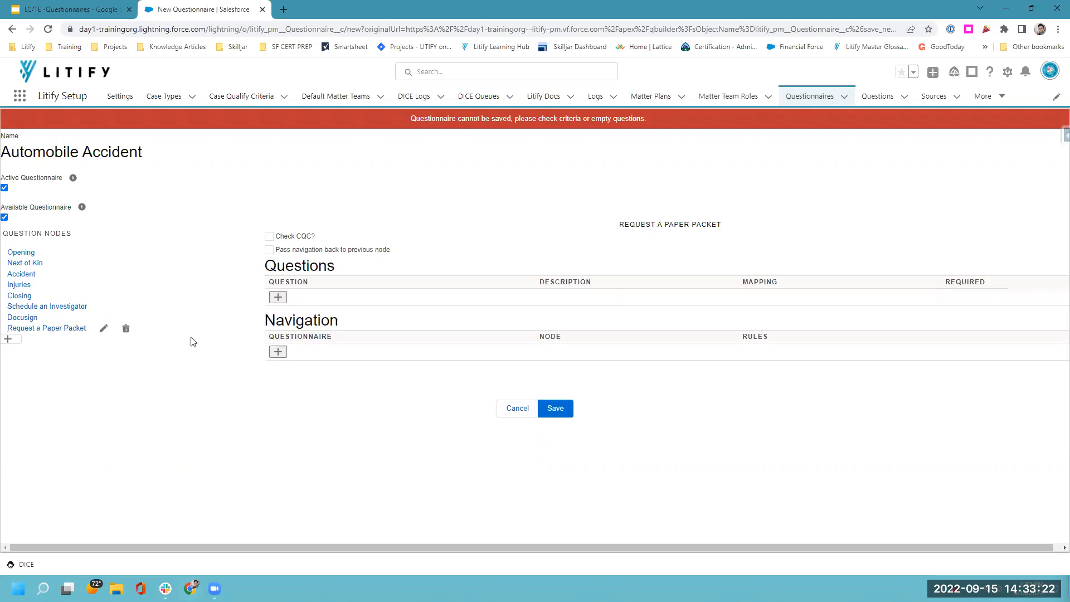
{"action": "left_click", "coordinate": [279, 298]}
{"action": "left_click", "coordinate": [299, 302]}
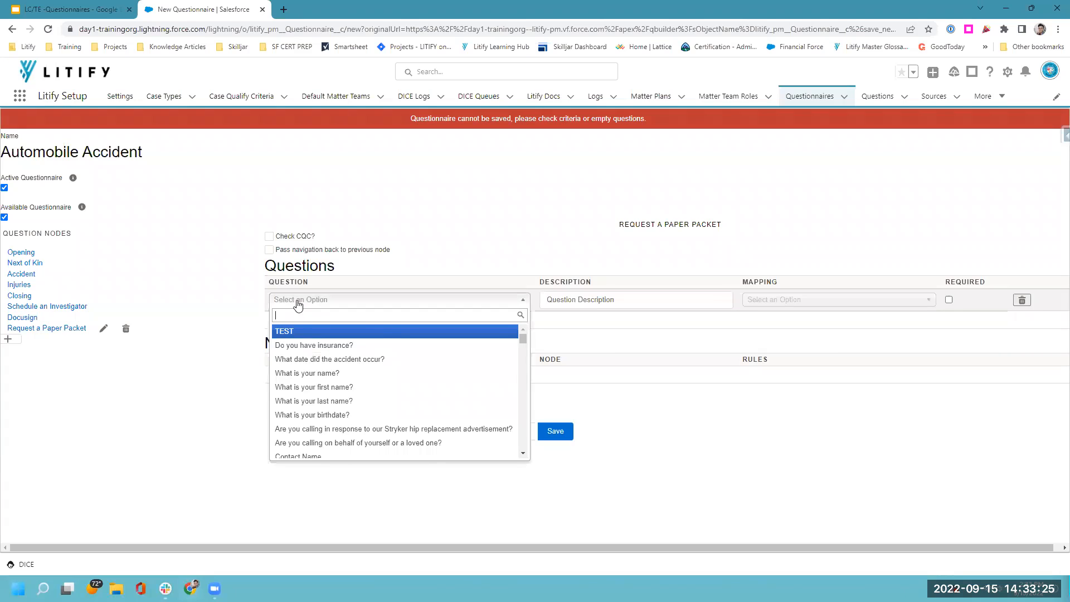
{"action": "type", "text": "why wont"}
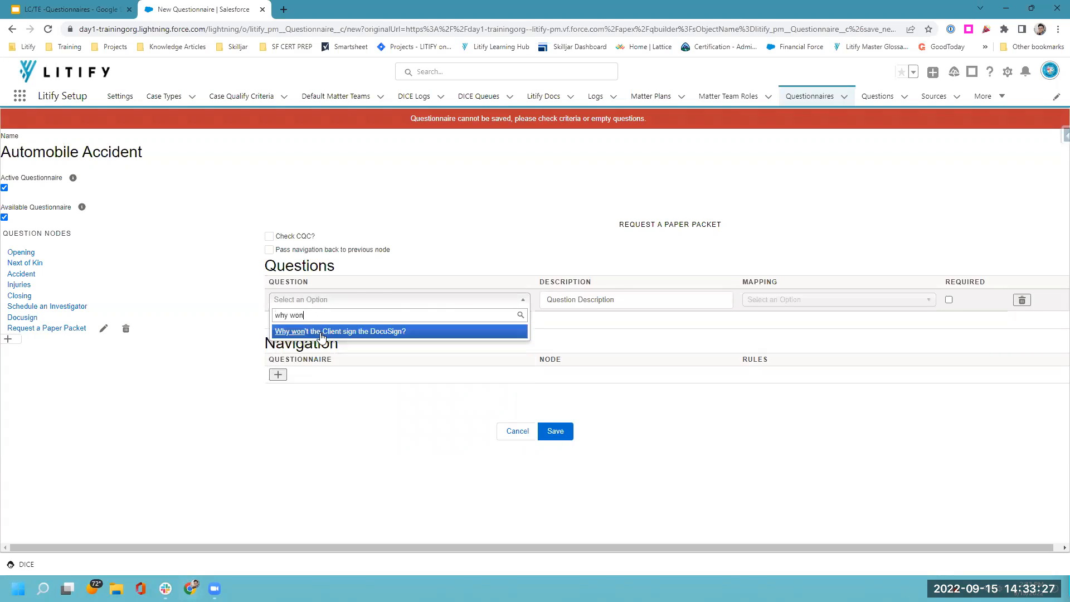
{"action": "left_click", "coordinate": [322, 331]}
Add "Why does the Client want a Paper Packet?" as the second question of the Request a Paper Packet node and save the questionnaire.
{"action": "left_click", "coordinate": [278, 318]}
{"action": "left_click", "coordinate": [285, 323]}
{"action": "type", "text": "why does"}
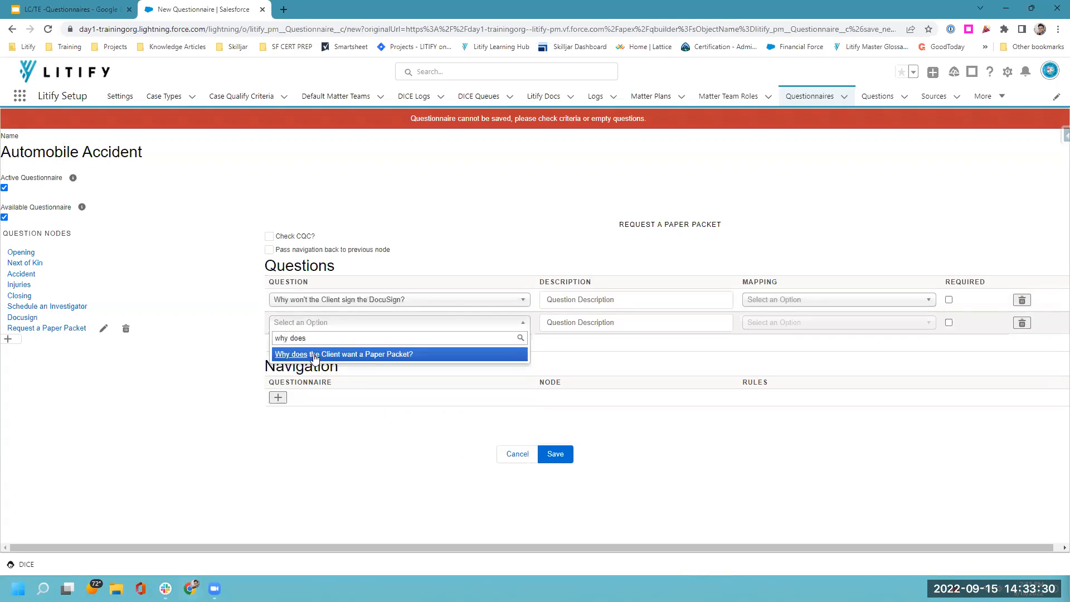
{"action": "left_click", "coordinate": [315, 355]}
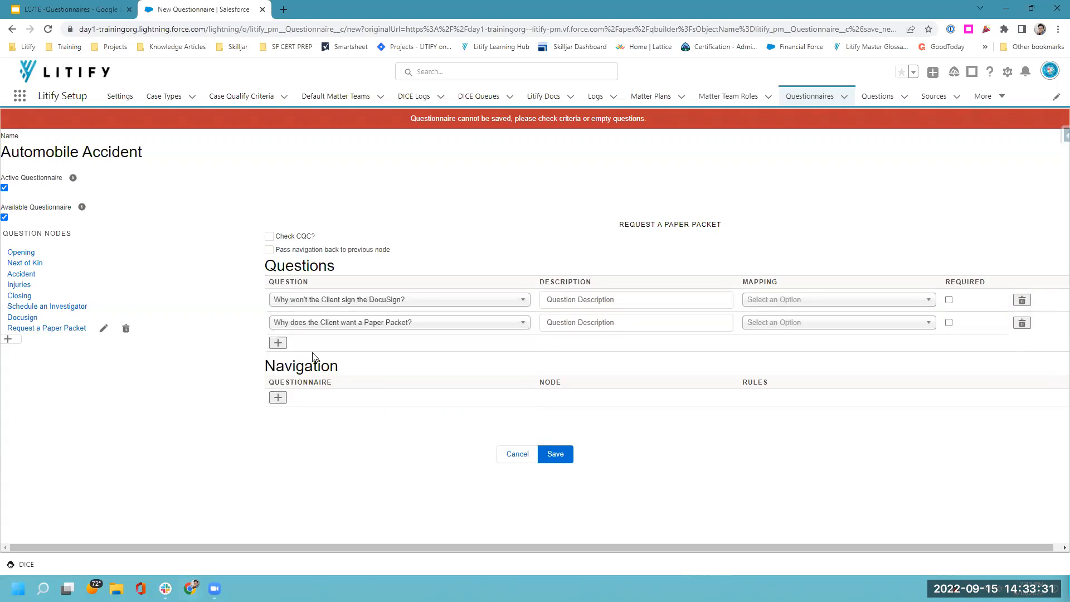
{"action": "left_click", "coordinate": [564, 458]}
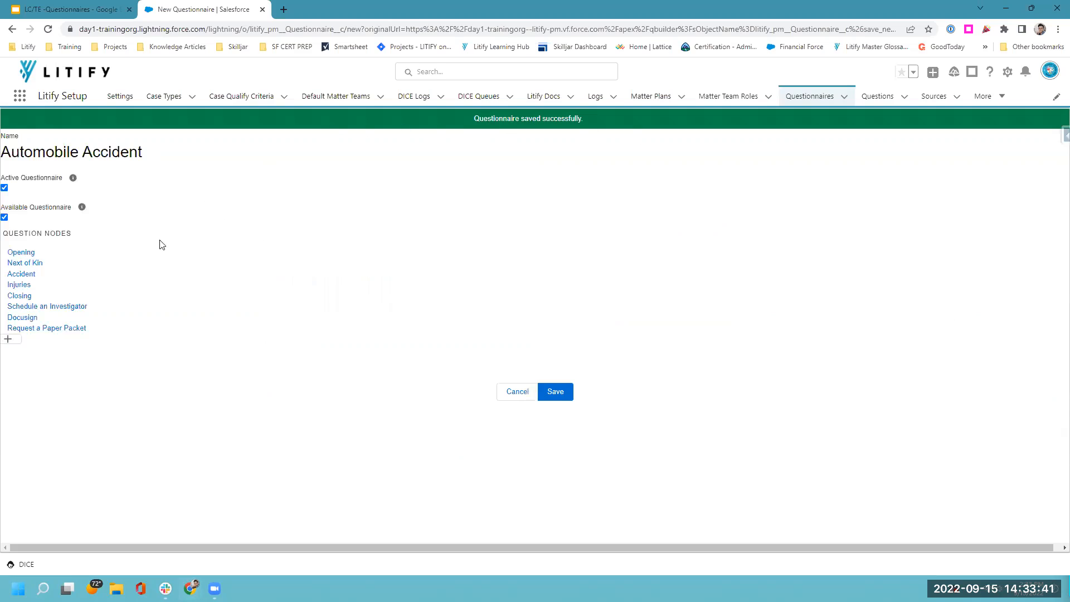
Review the Opening and Next of Kin nodes, and check the Mapping Fields slide in the Google Slides presentation.
{"action": "left_click", "coordinate": [18, 254]}
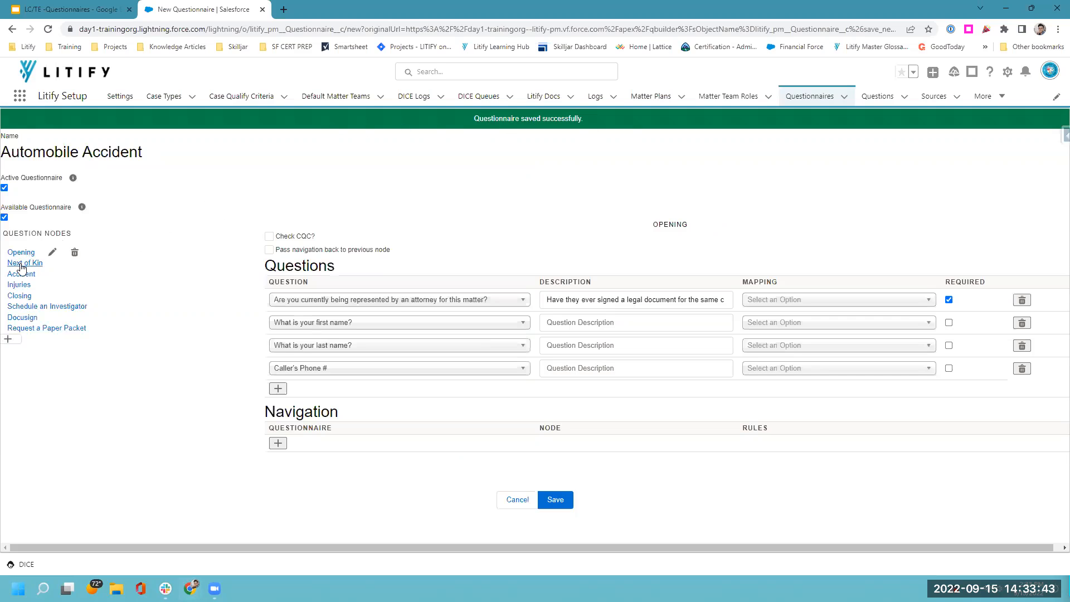
{"action": "left_click", "coordinate": [18, 263]}
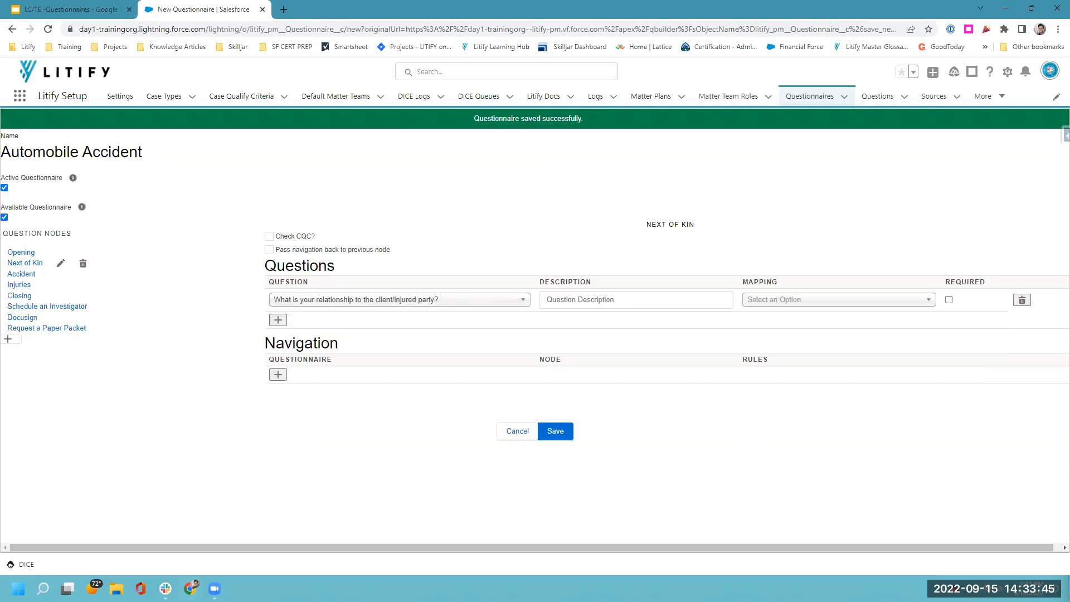
{"action": "left_click", "coordinate": [81, 12]}
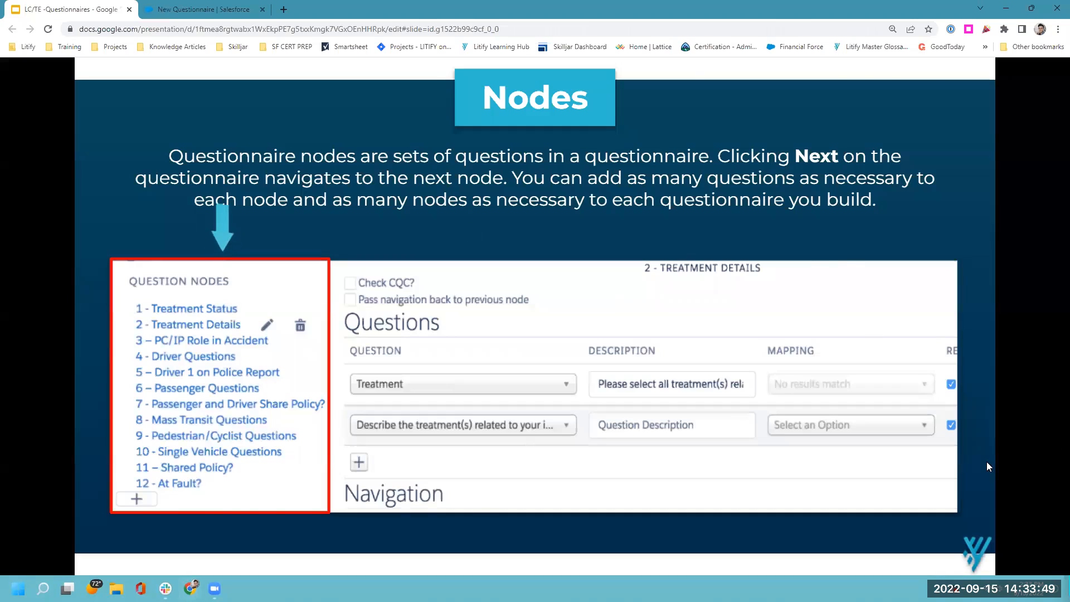
{"action": "key", "text": "Right"}
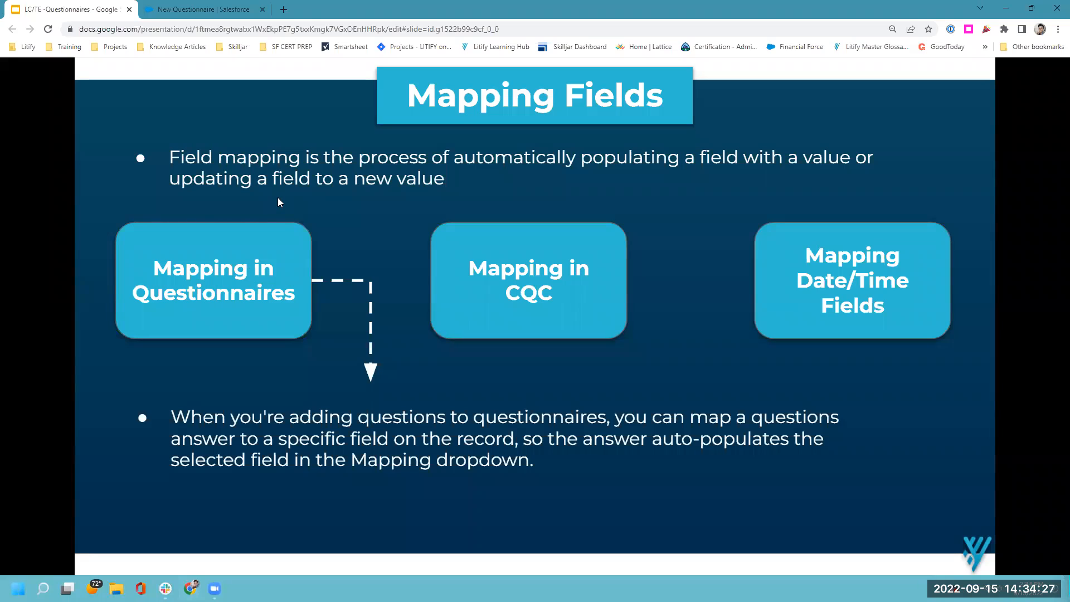
{"action": "left_click", "coordinate": [172, 11]}
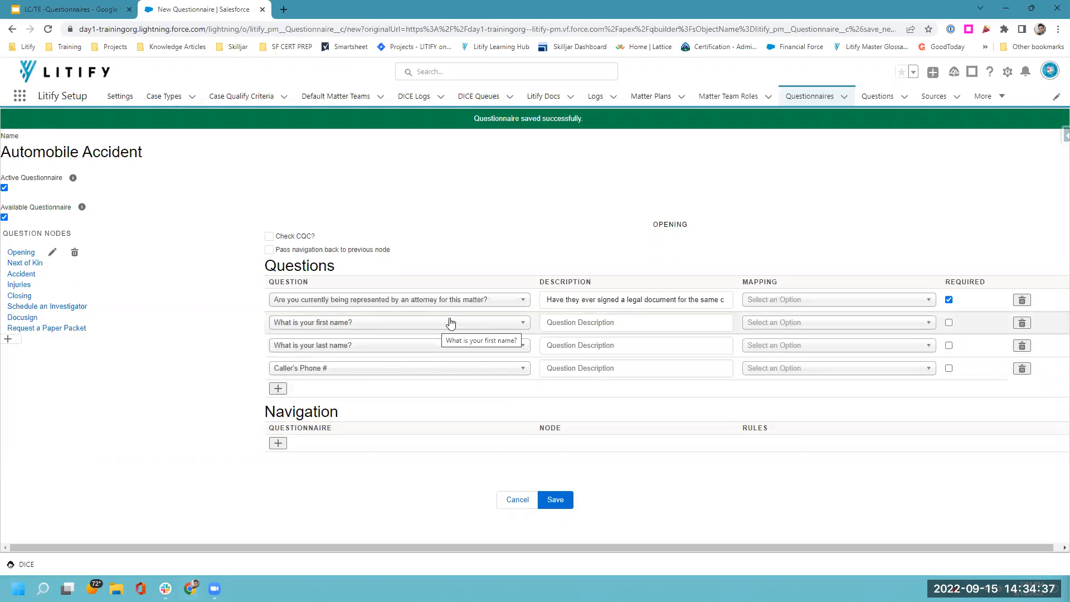
In the Opening node, map the first-name and last-name questions to the Intake First Name and Last Name fields and make both required.
{"action": "left_click", "coordinate": [771, 326]}
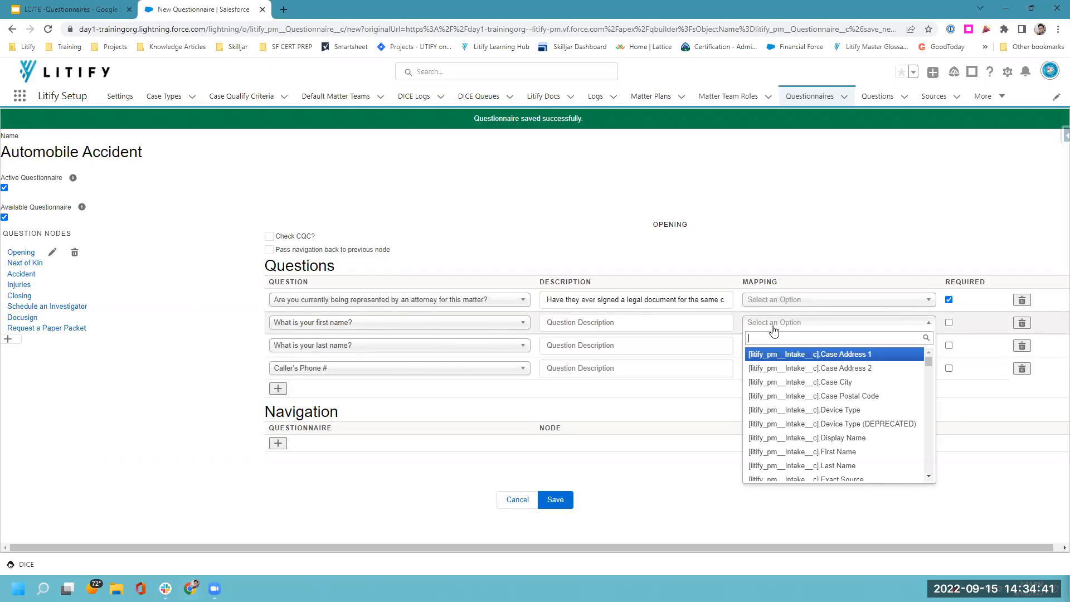
{"action": "type", "text": "first"}
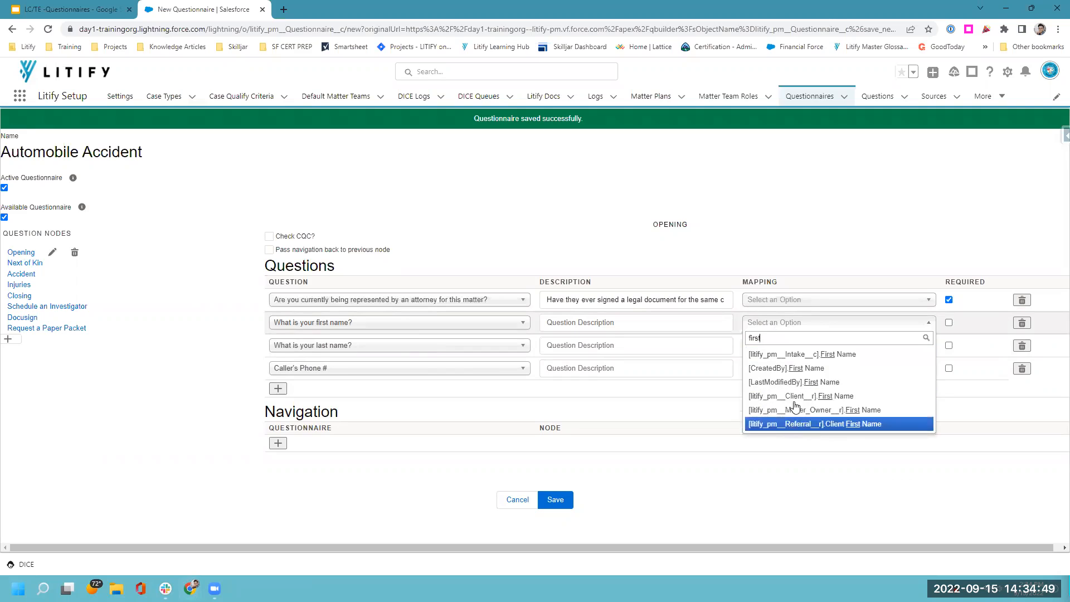
{"action": "left_click", "coordinate": [829, 355]}
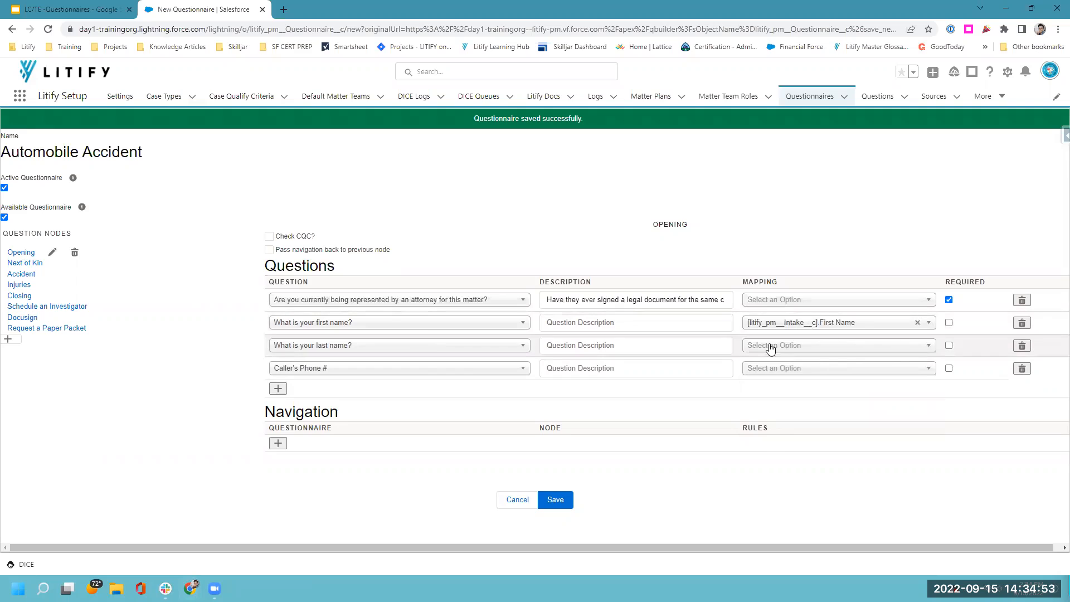
{"action": "left_click", "coordinate": [808, 347]}
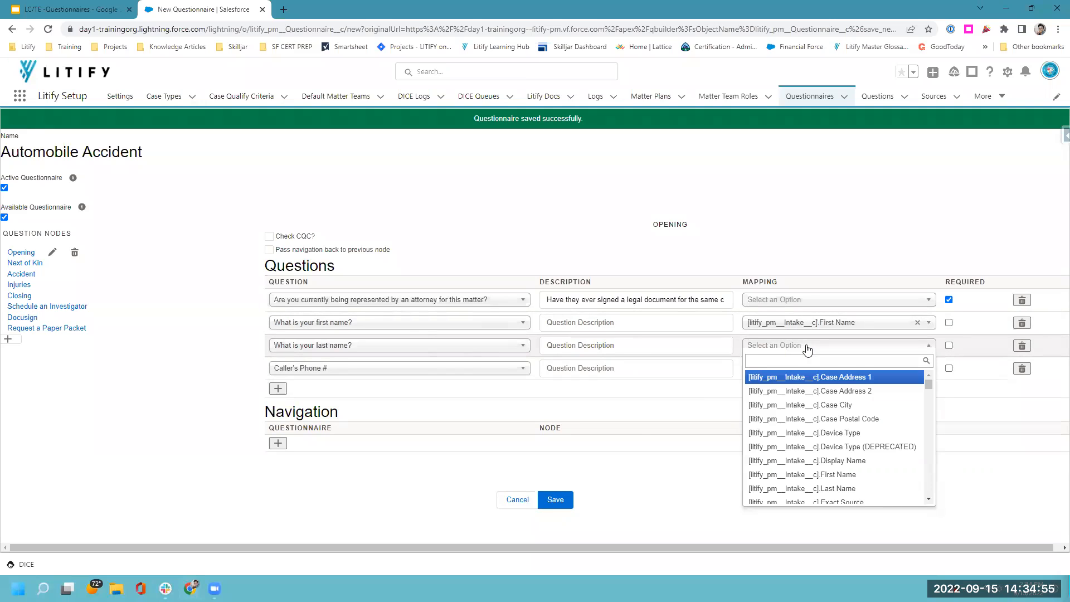
{"action": "type", "text": "last"}
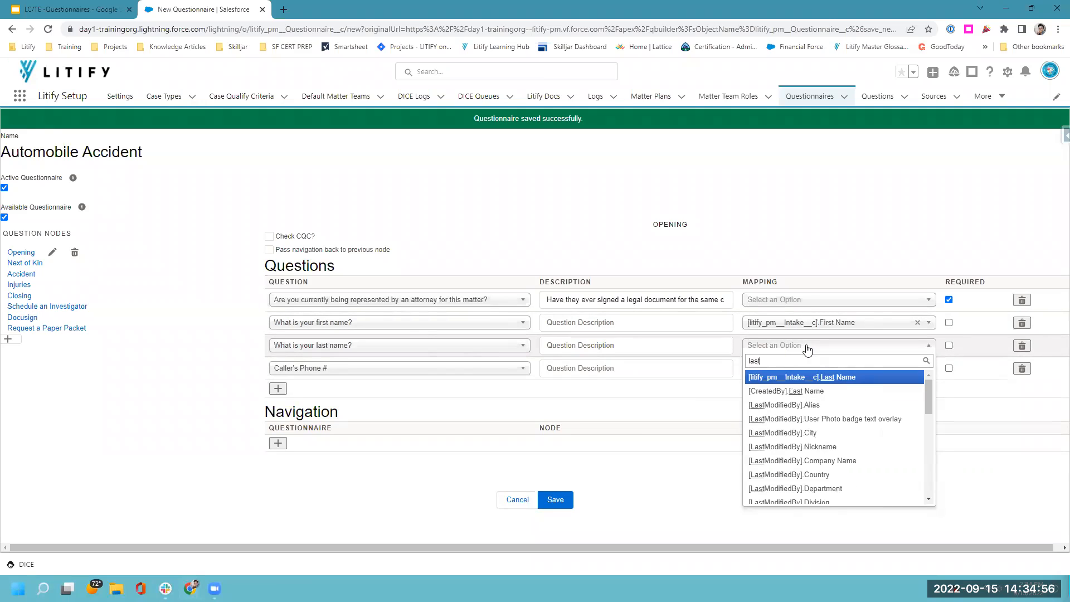
{"action": "left_click", "coordinate": [815, 377]}
{"action": "left_click", "coordinate": [949, 324]}
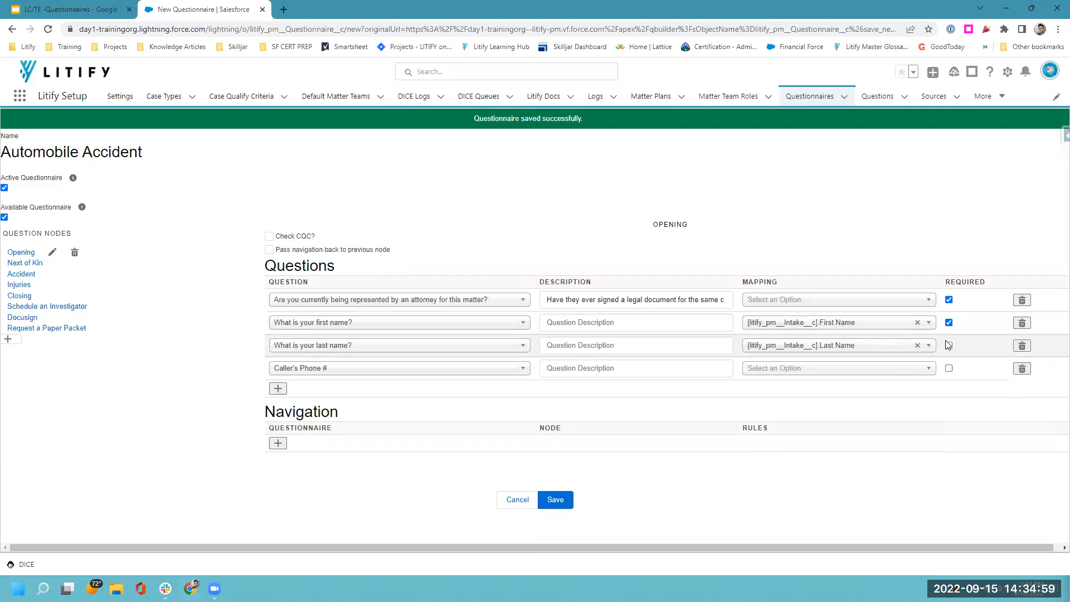
{"action": "left_click", "coordinate": [949, 346]}
Map the "Caller's Phone #" question to the Intake Phone field and make it required.
{"action": "left_click", "coordinate": [789, 369]}
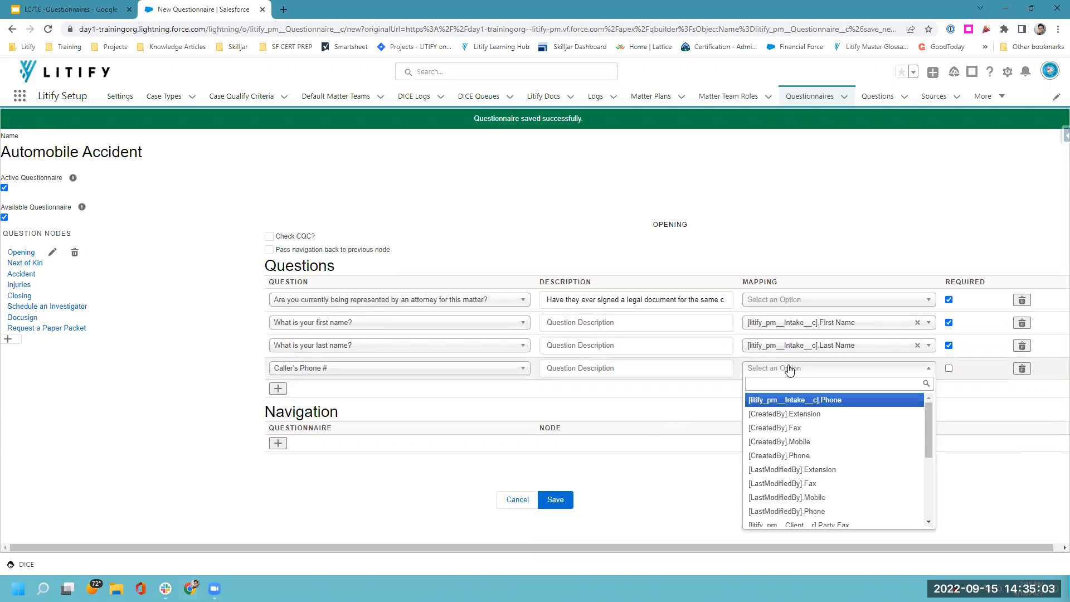
{"action": "type", "text": "phone"}
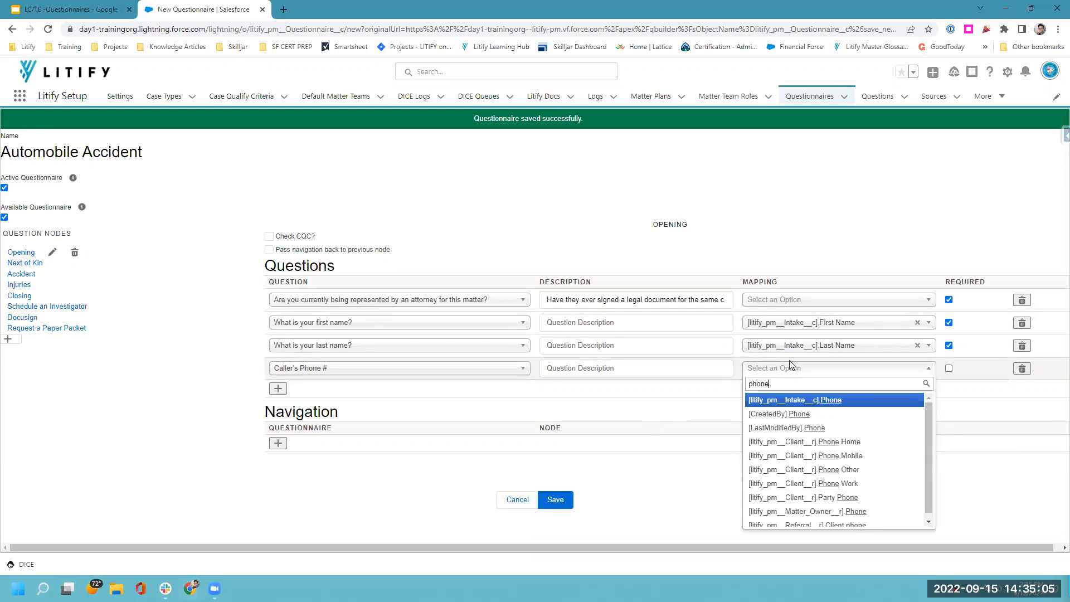
{"action": "left_click", "coordinate": [795, 400]}
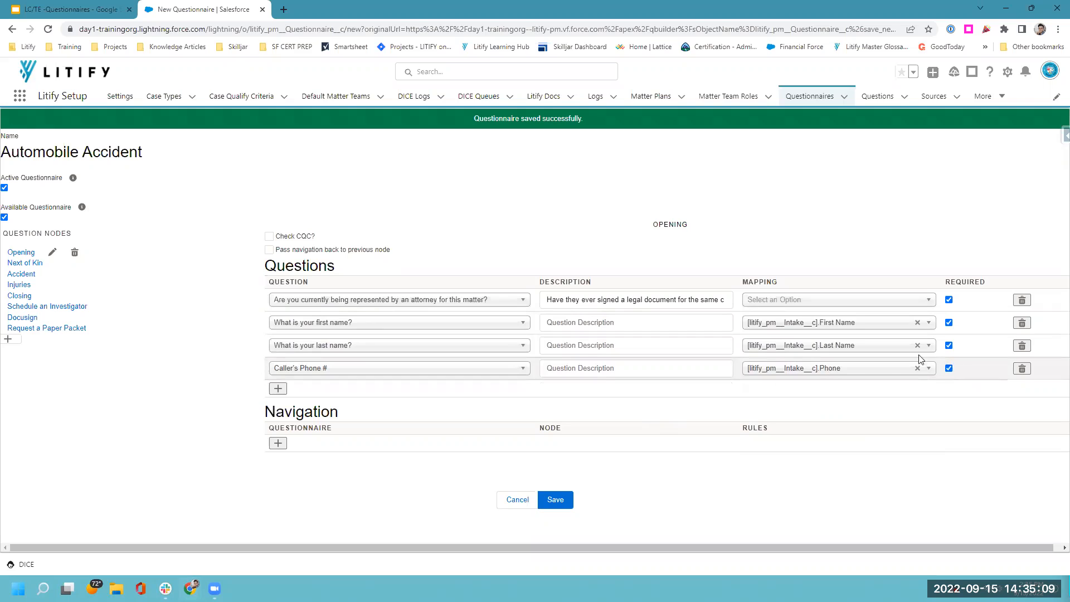
In the Accident node, map "What date did the accident occur?" to the Intake Incident Date field, make it required, and save the questionnaire.
{"action": "left_click", "coordinate": [25, 273]}
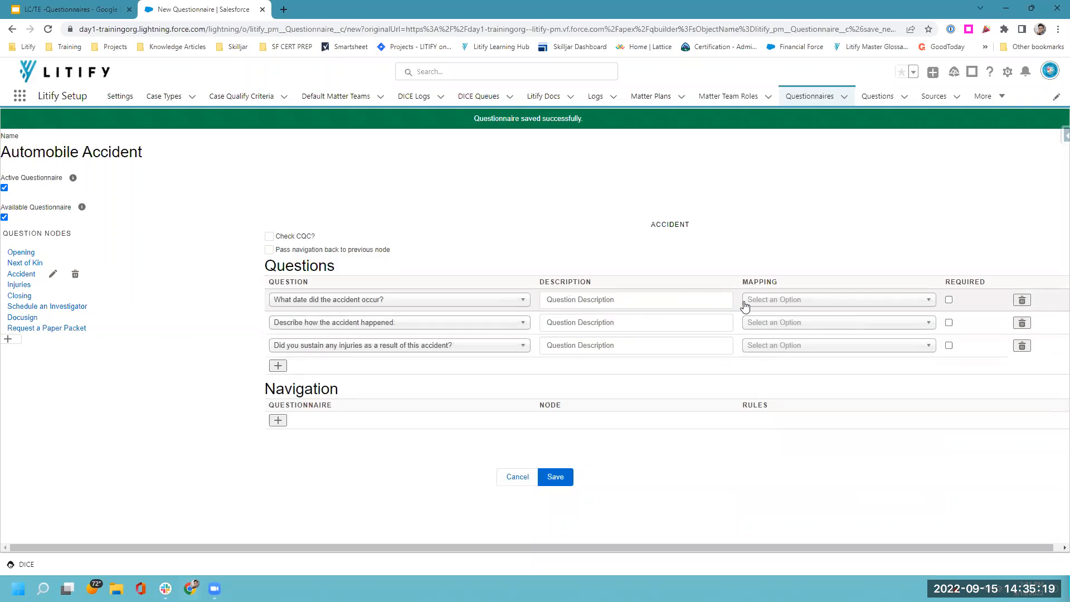
{"action": "left_click", "coordinate": [817, 304]}
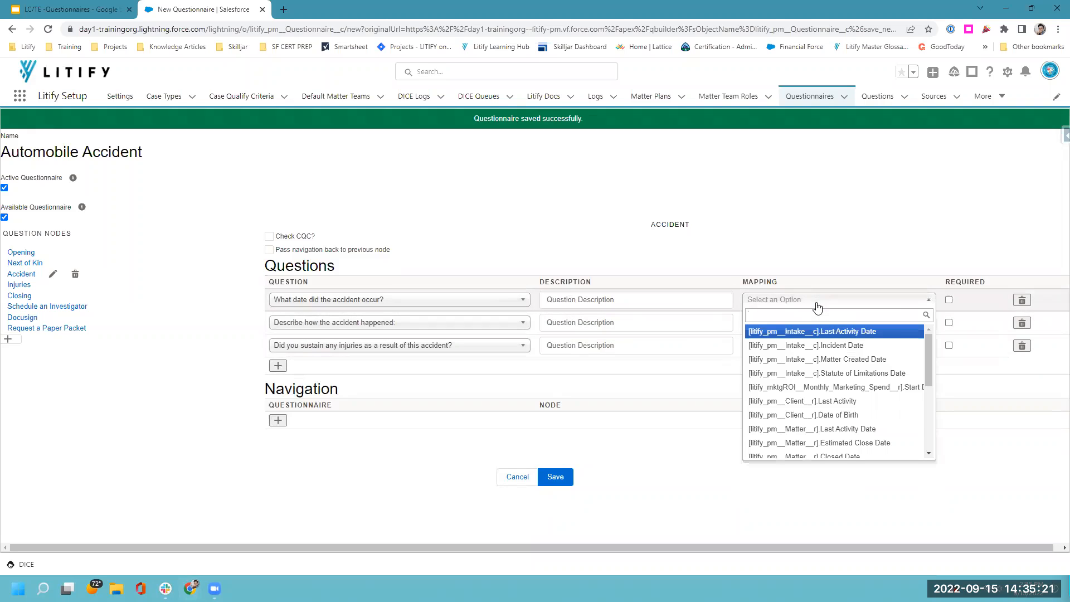
{"action": "left_click", "coordinate": [834, 346]}
{"action": "left_click", "coordinate": [949, 301]}
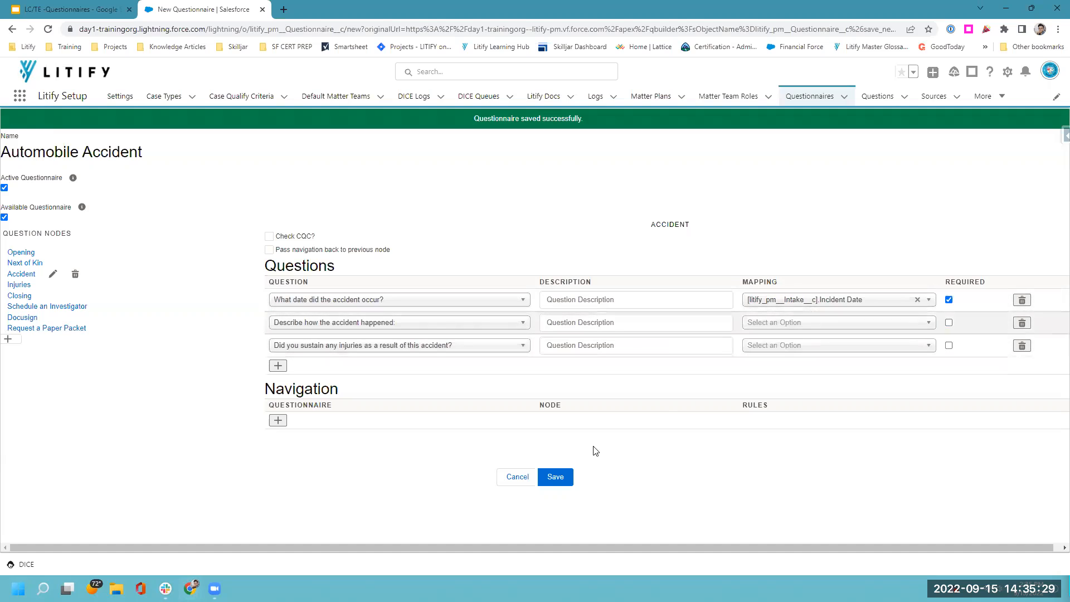
{"action": "left_click", "coordinate": [556, 478]}
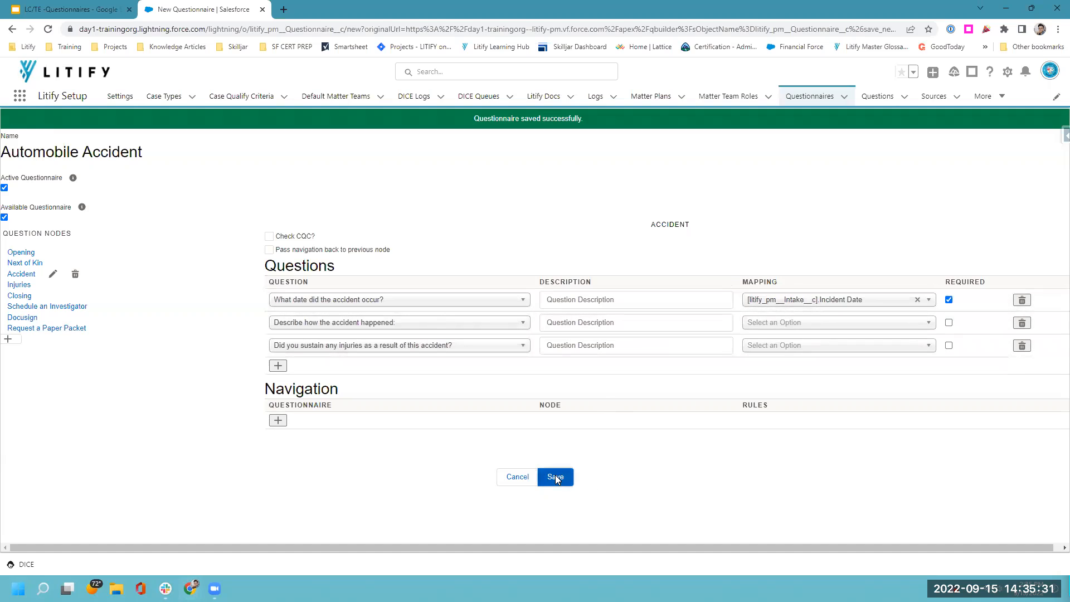
{"action": "left_click", "coordinate": [564, 477]}
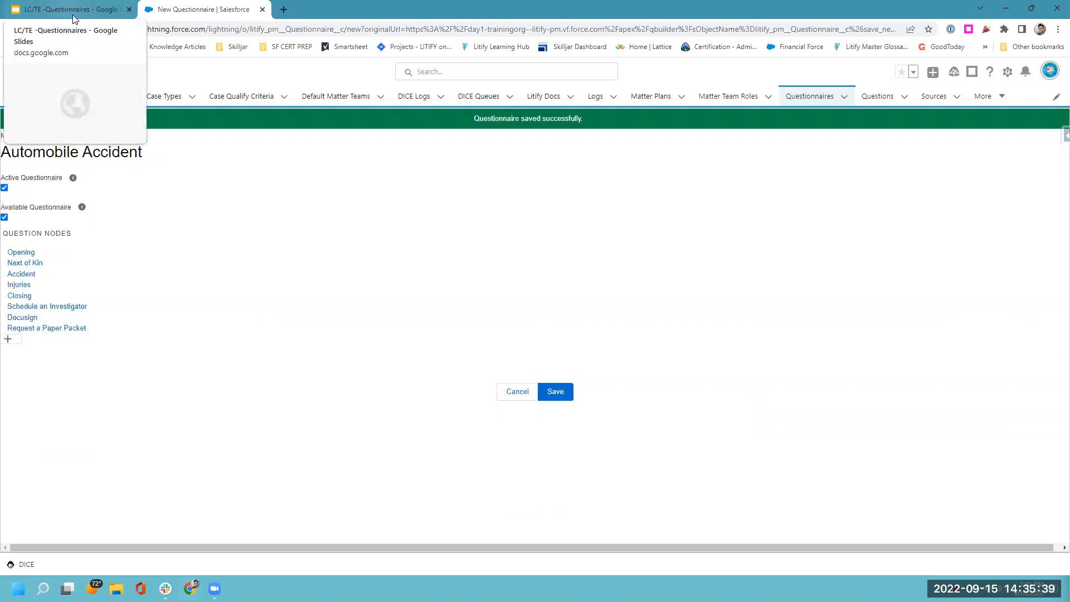
Review the Case Qualifying Criteria slide in the Google Slides presentation and return to Litify Setup.
{"action": "left_click", "coordinate": [106, 10]}
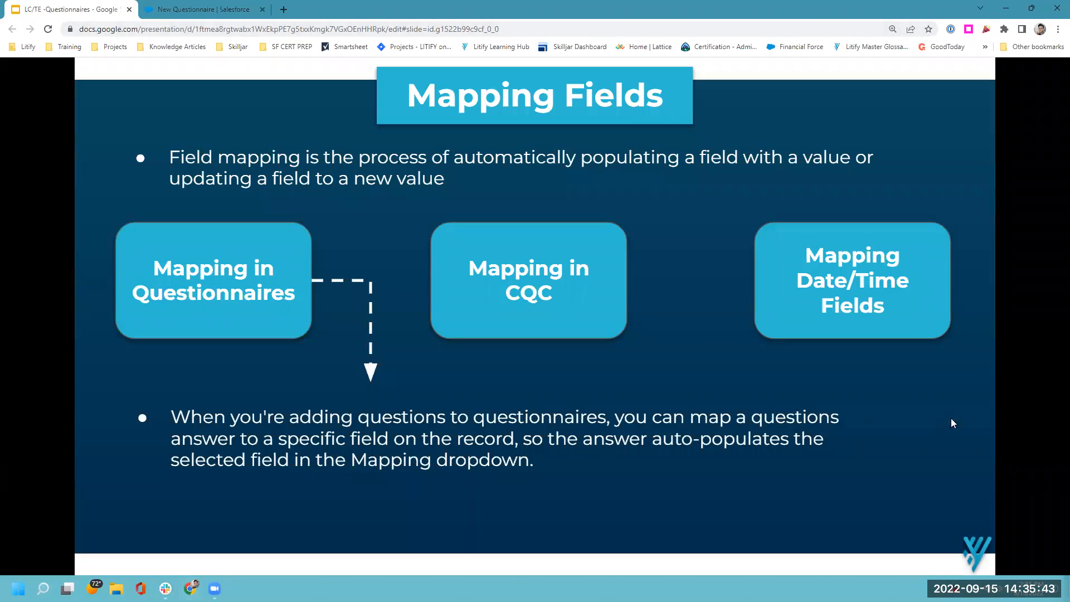
{"action": "key", "text": "Right"}
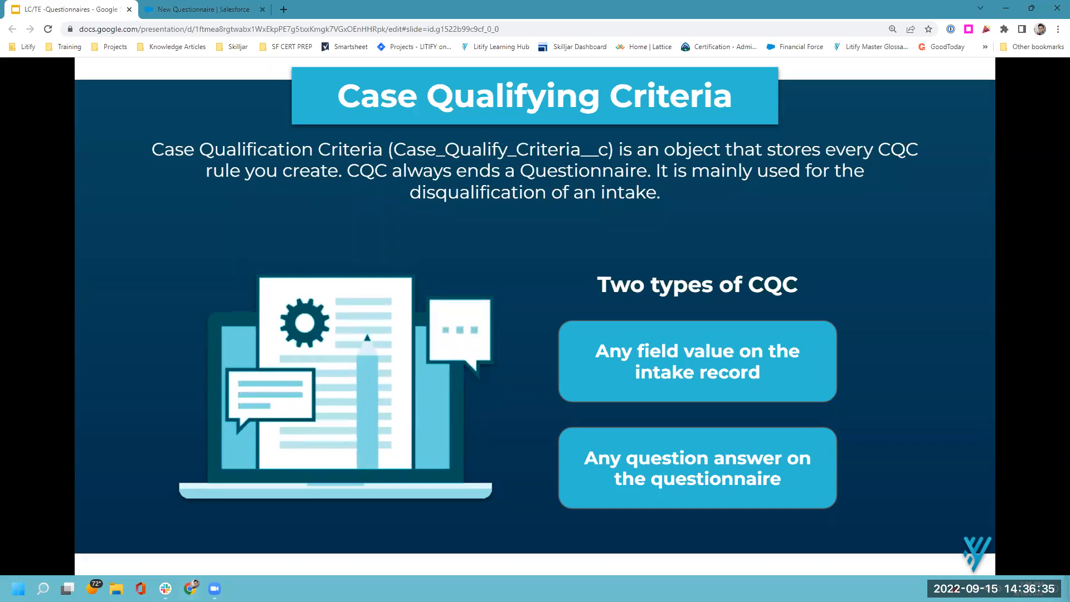
{"action": "left_click", "coordinate": [195, 9]}
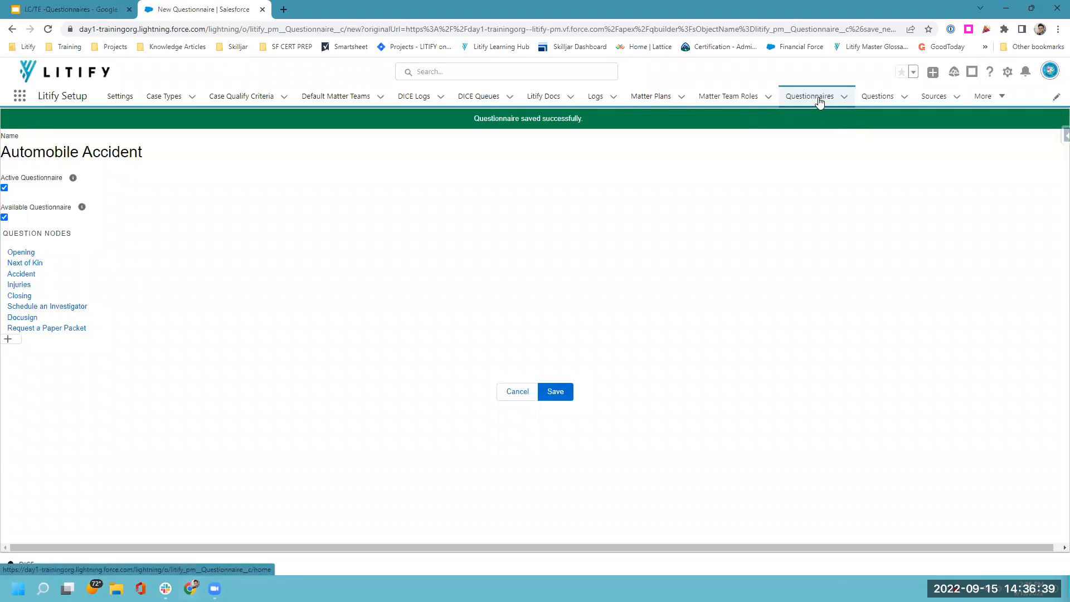
Start a new Case Qualify Criteria record and name it "Already Represented".
{"action": "left_click", "coordinate": [231, 99]}
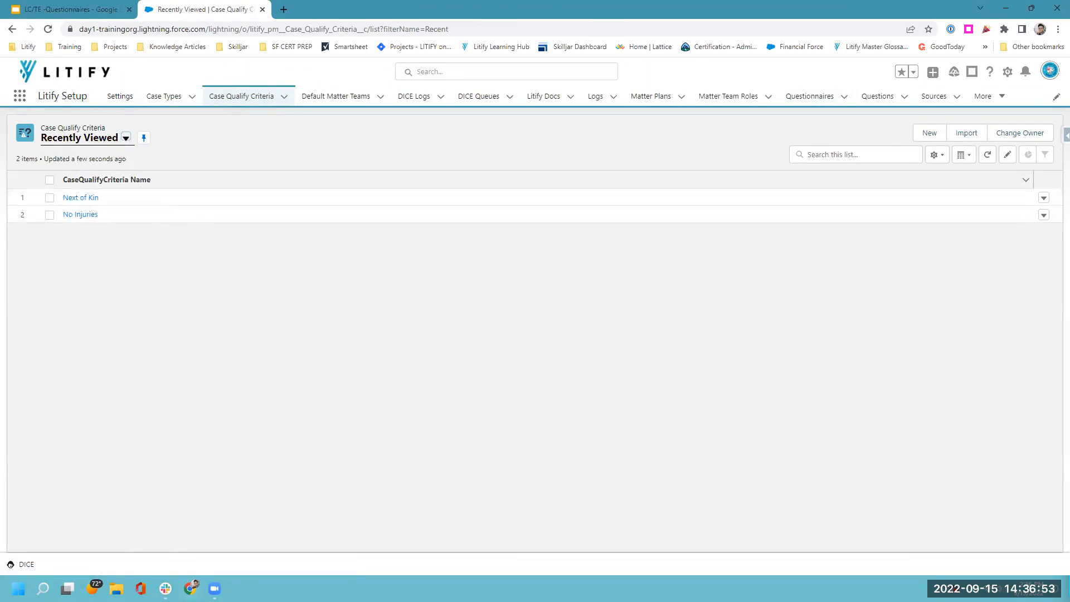
{"action": "left_click", "coordinate": [929, 136]}
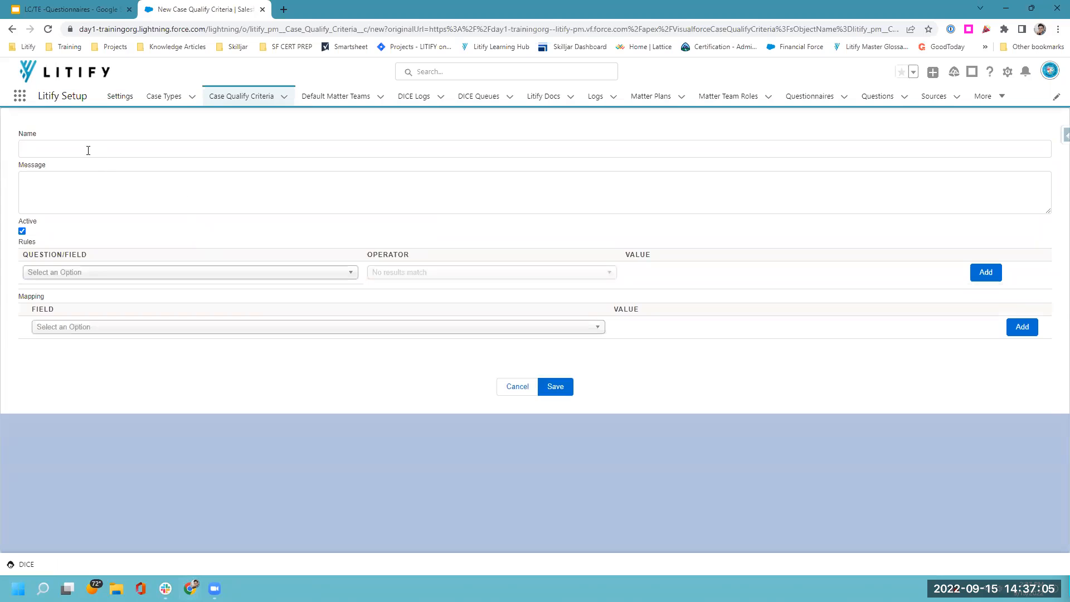
{"action": "left_click", "coordinate": [98, 152]}
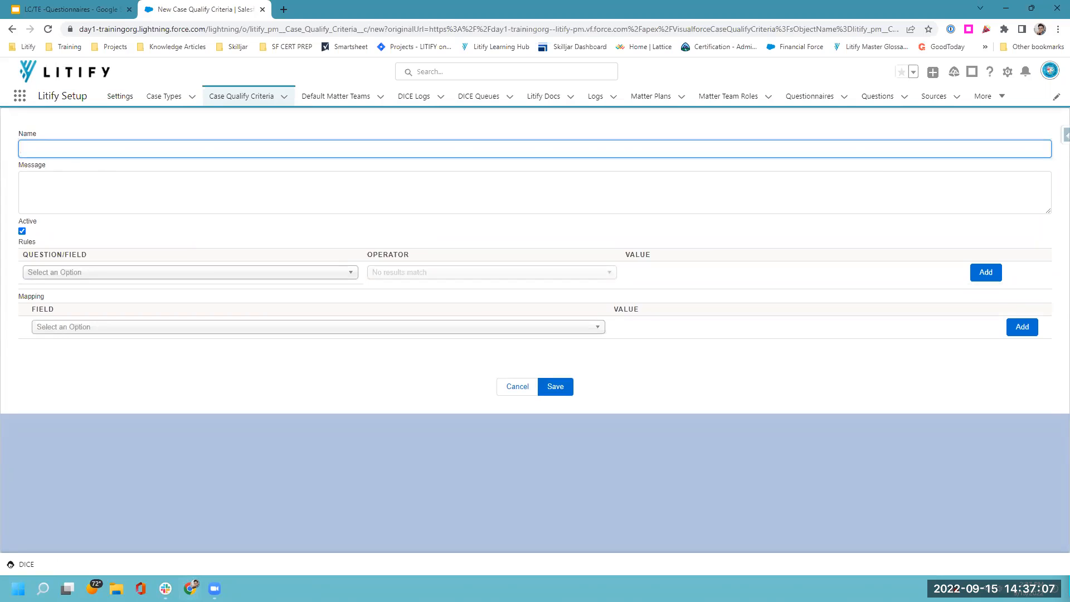
{"action": "left_click_drag", "start_coordinate": [10, 117], "coordinate": [47, 140]}
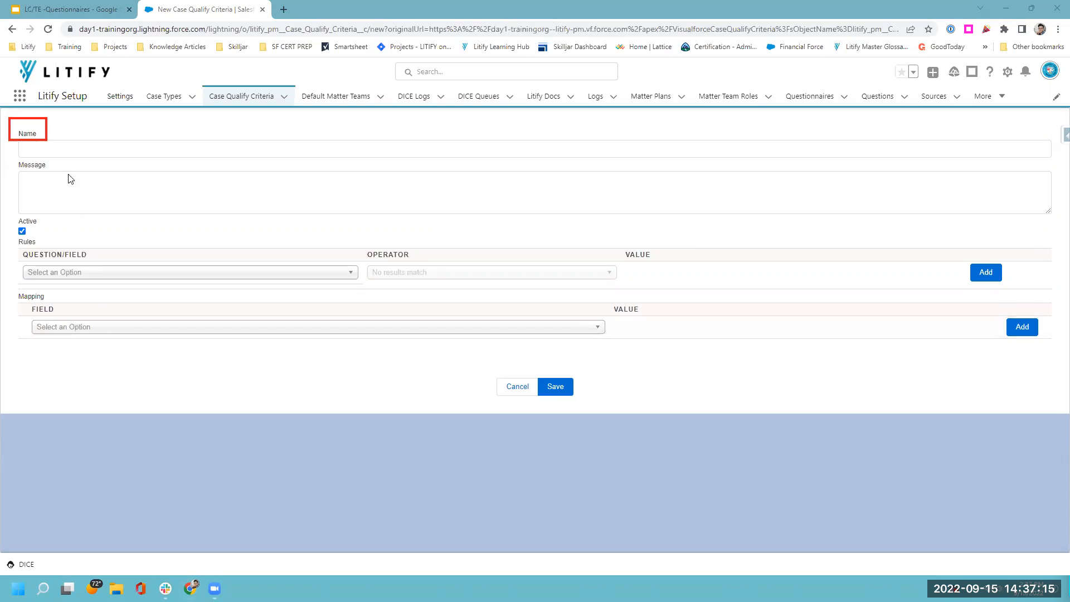
{"action": "left_click", "coordinate": [75, 154]}
{"action": "type", "text": "Already Represented"}
Enter the criteria message "This case has been turned down." followed by "Reason: The PC is already represented for this matter.".
{"action": "mouse_move", "coordinate": [12, 156]}
{"action": "left_mouse_down"}
{"action": "mouse_move", "coordinate": [189, 214]}
{"action": "mouse_move", "coordinate": [1059, 222]}
{"action": "left_mouse_up"}
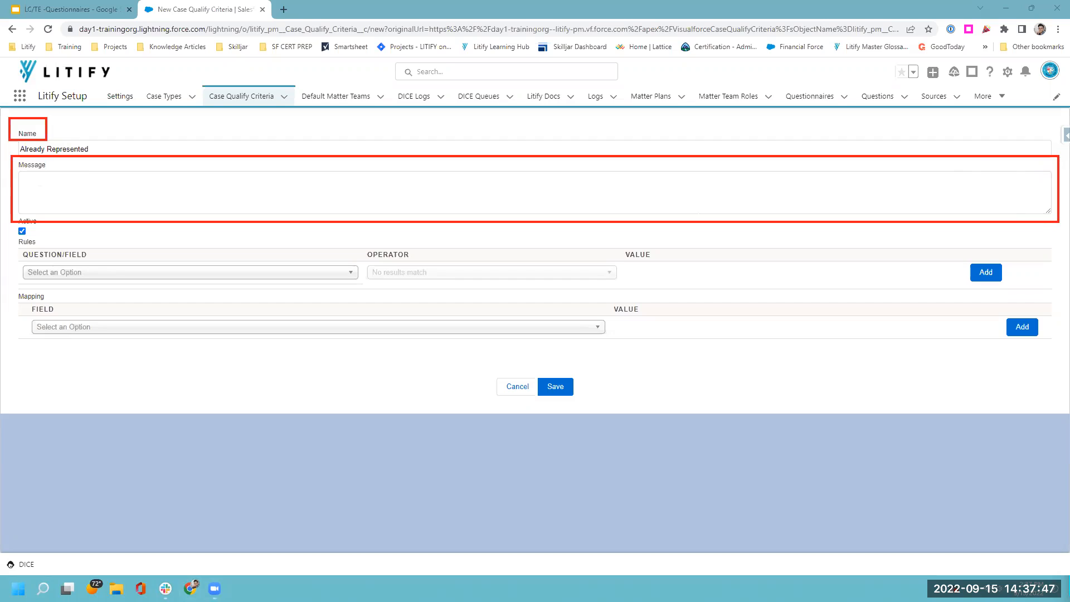
{"action": "left_click", "coordinate": [67, 176]}
{"action": "type", "text": "This case has been turned down."}
{"action": "left_click", "coordinate": [21, 201]}
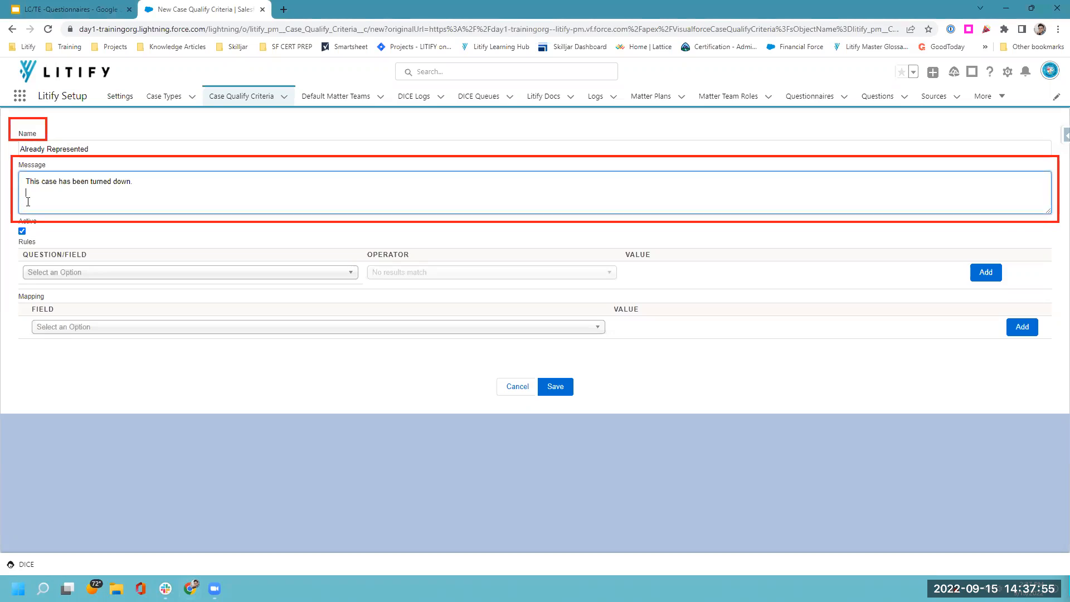
{"action": "type", "text": "Reason: The PC is already represented for this matter."}
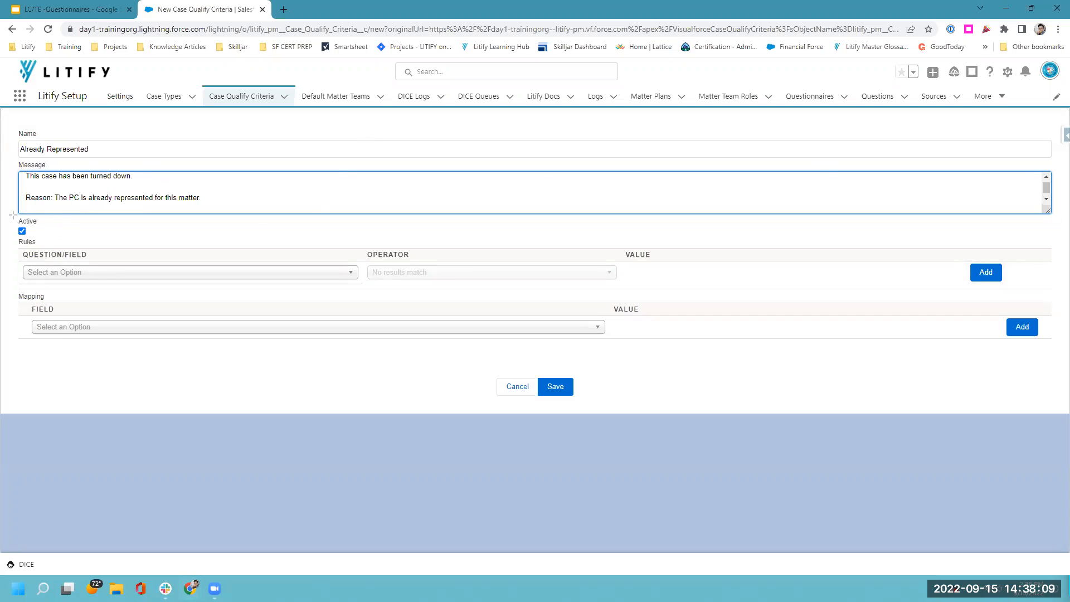
Add the rule "Are you currently being represented by an attorney for this matter?" equals Yes to the criteria.
{"action": "left_click_drag", "start_coordinate": [9, 214], "coordinate": [48, 238]}
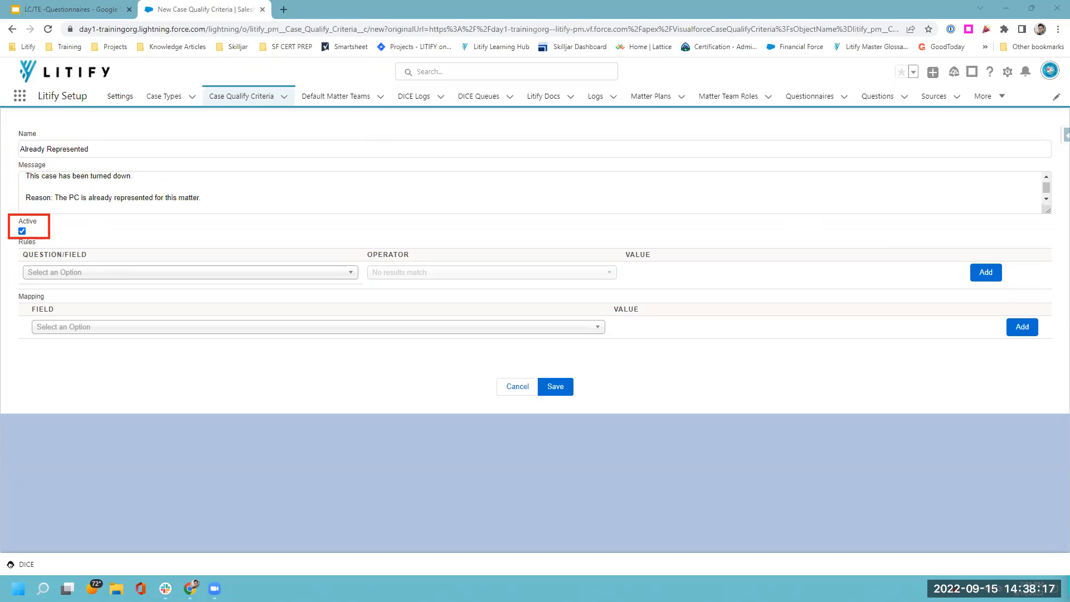
{"action": "key", "text": "ctrl+z"}
{"action": "left_click", "coordinate": [115, 275]}
{"action": "type", "text": "are you cu"}
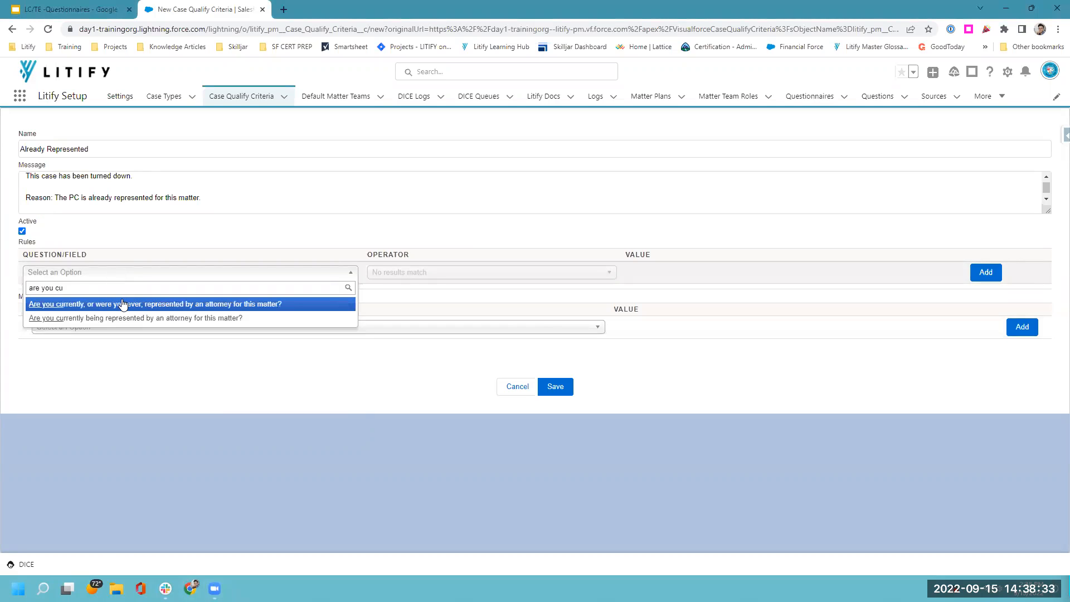
{"action": "left_click", "coordinate": [127, 318]}
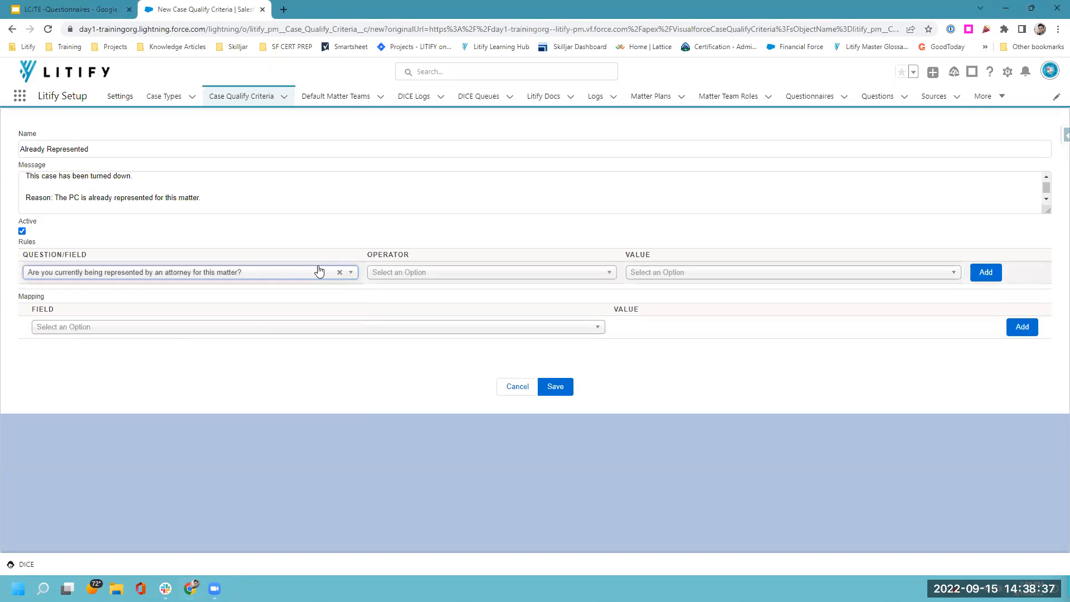
{"action": "left_click", "coordinate": [435, 279]}
{"action": "left_click", "coordinate": [430, 306]}
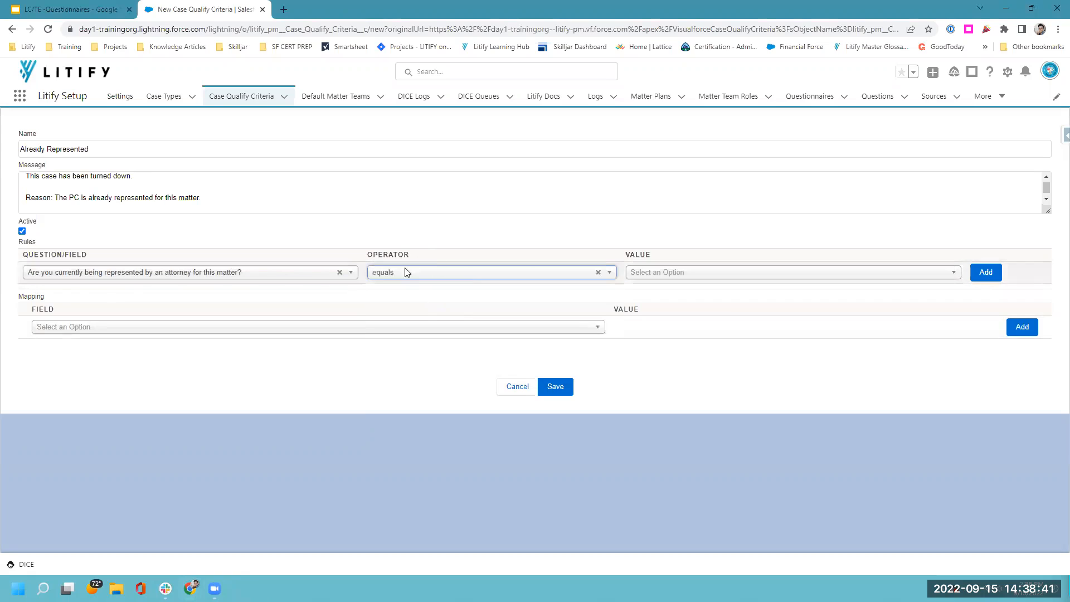
{"action": "left_click", "coordinate": [781, 278]}
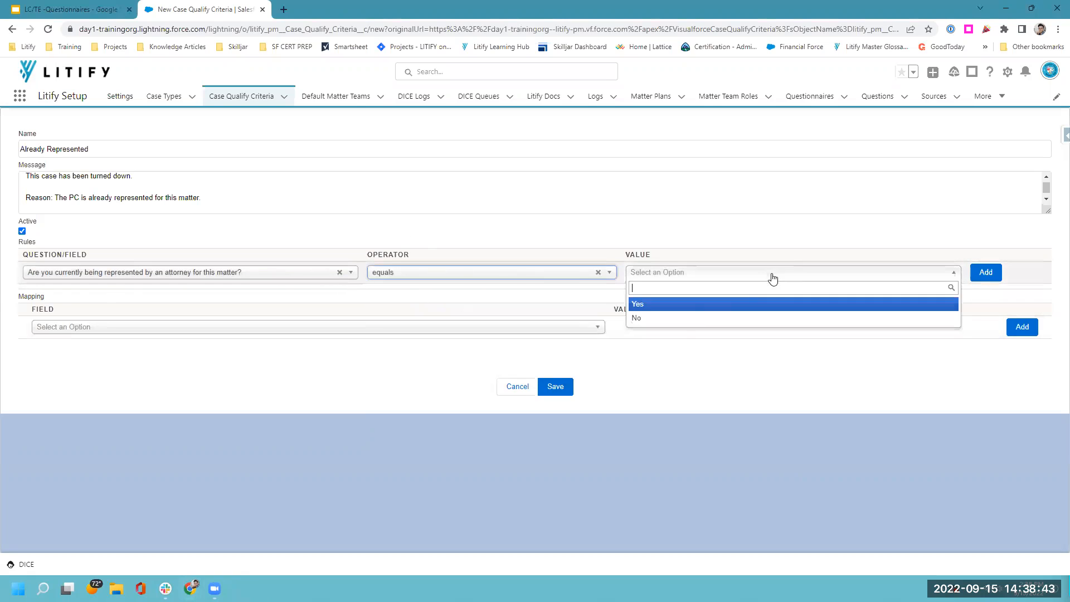
{"action": "left_click", "coordinate": [649, 304]}
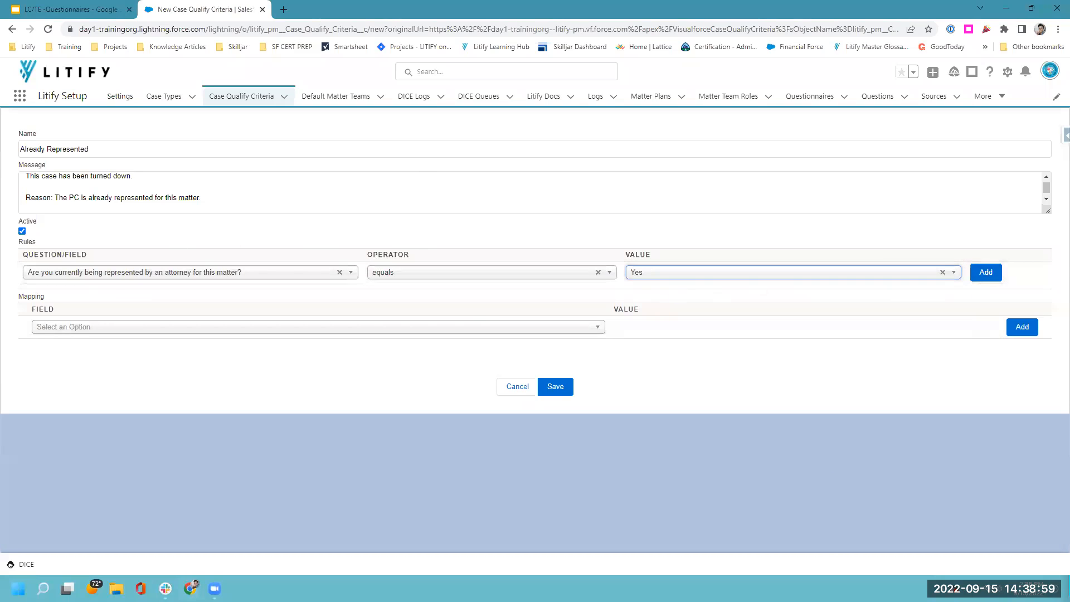
{"action": "left_click_drag", "start_coordinate": [960, 249], "coordinate": [1015, 292]}
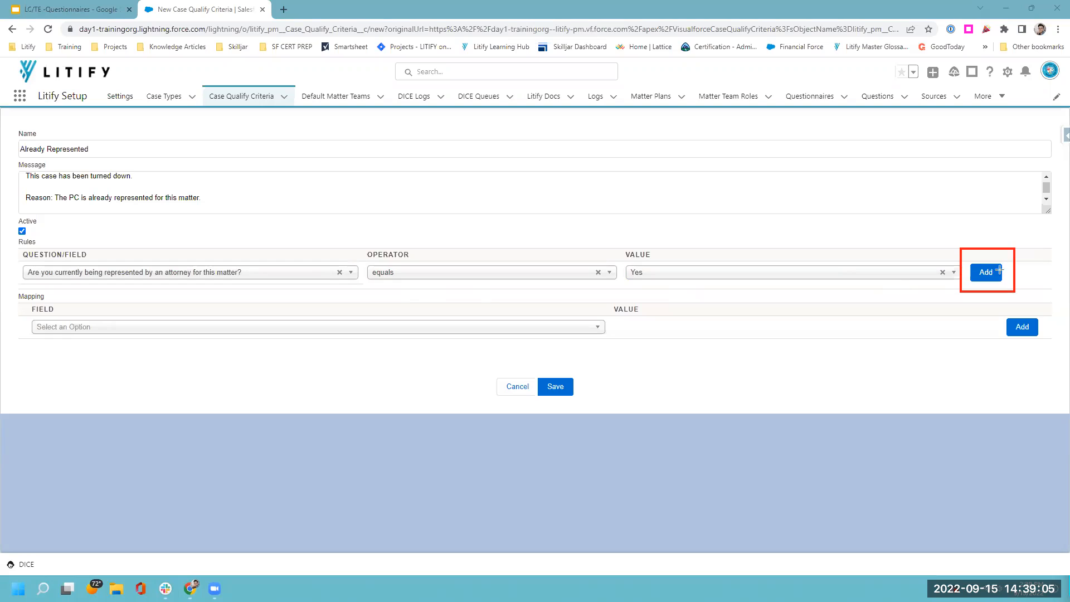
{"action": "left_click", "coordinate": [986, 273]}
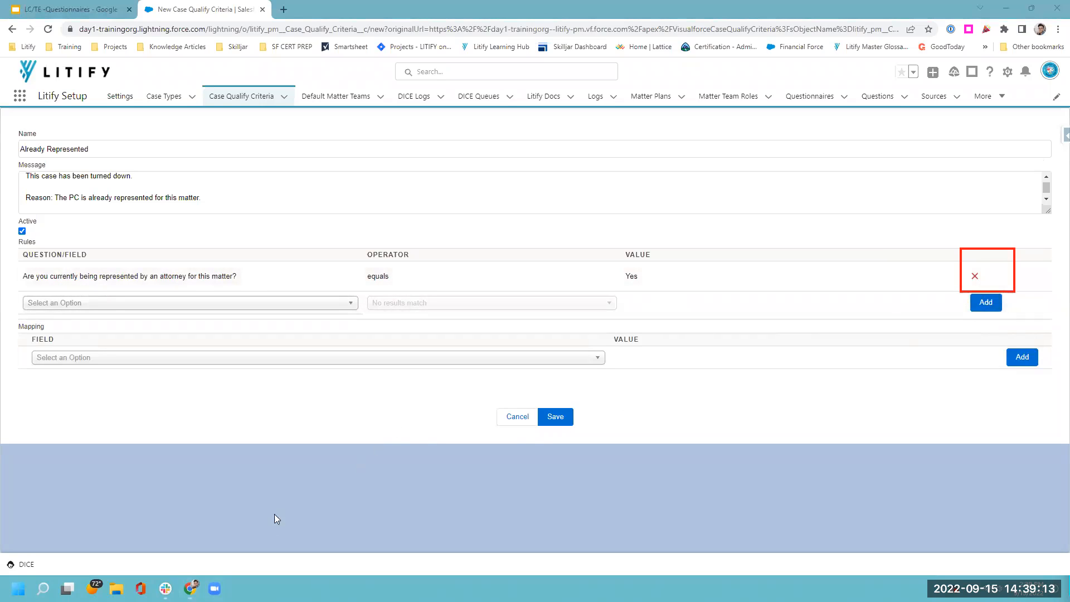
Choose the Intake Status field for the criteria's mapping.
{"action": "left_click", "coordinate": [65, 361]}
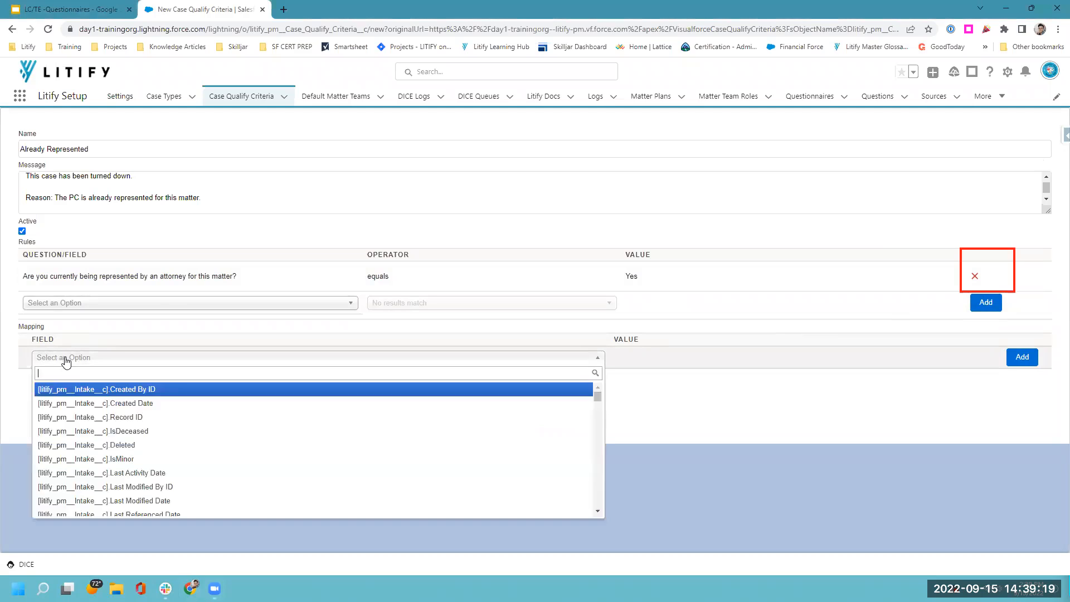
{"action": "type", "text": "status"}
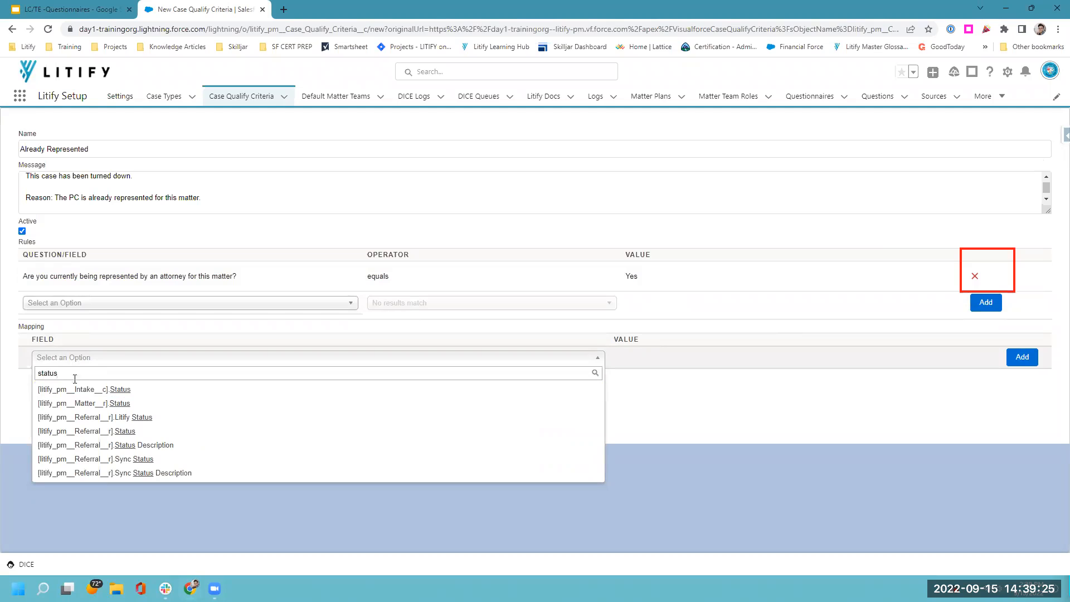
{"action": "left_click", "coordinate": [107, 392]}
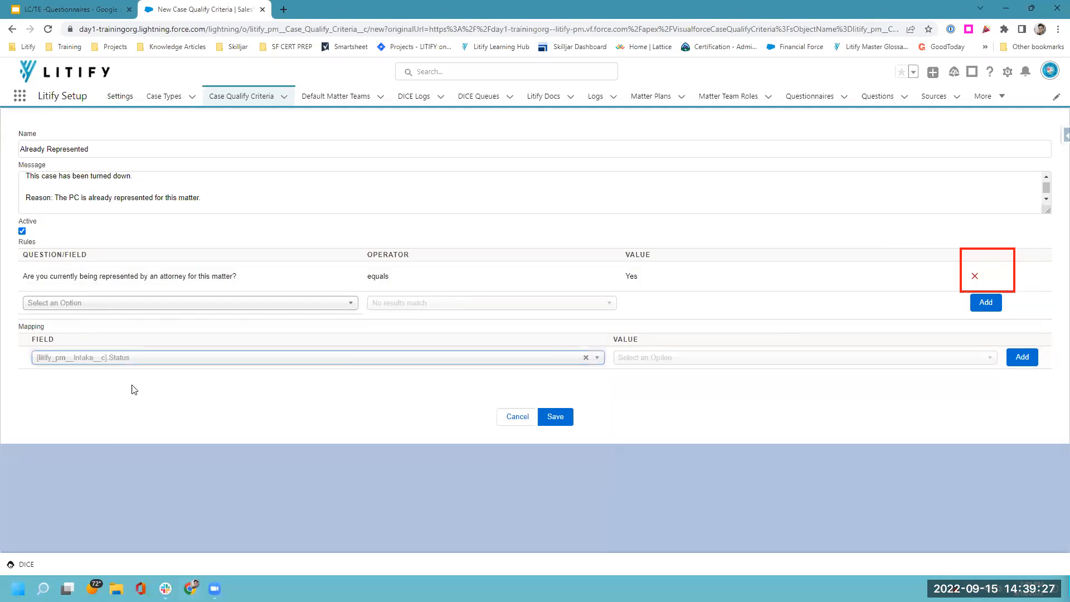
Add a mapping that sets the intake's Status to Turned Down in the Already Represented criteria.
{"action": "left_click", "coordinate": [658, 358]}
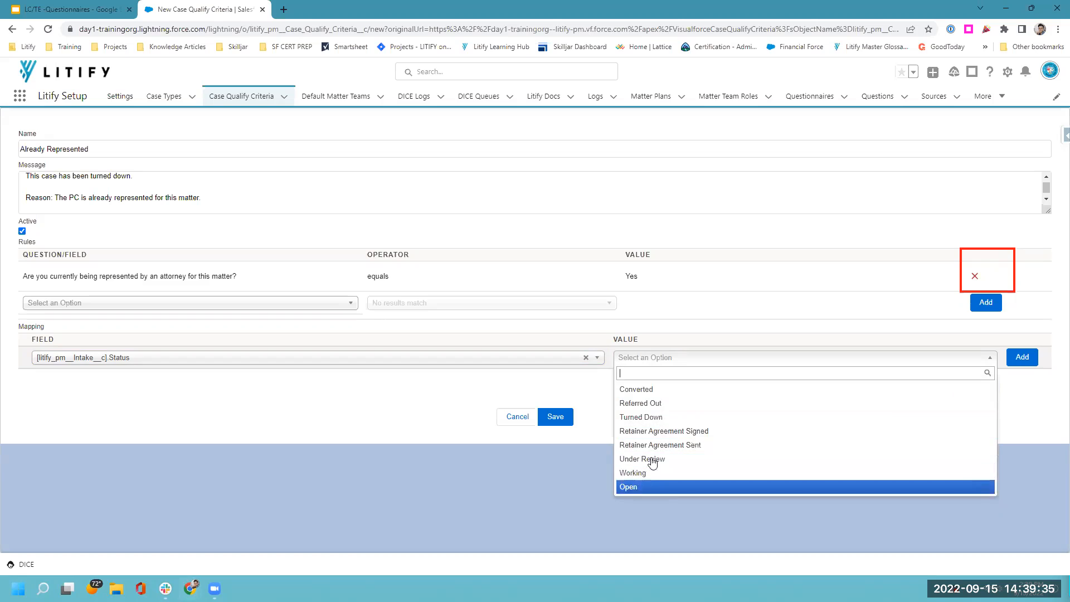
{"action": "left_click", "coordinate": [649, 421]}
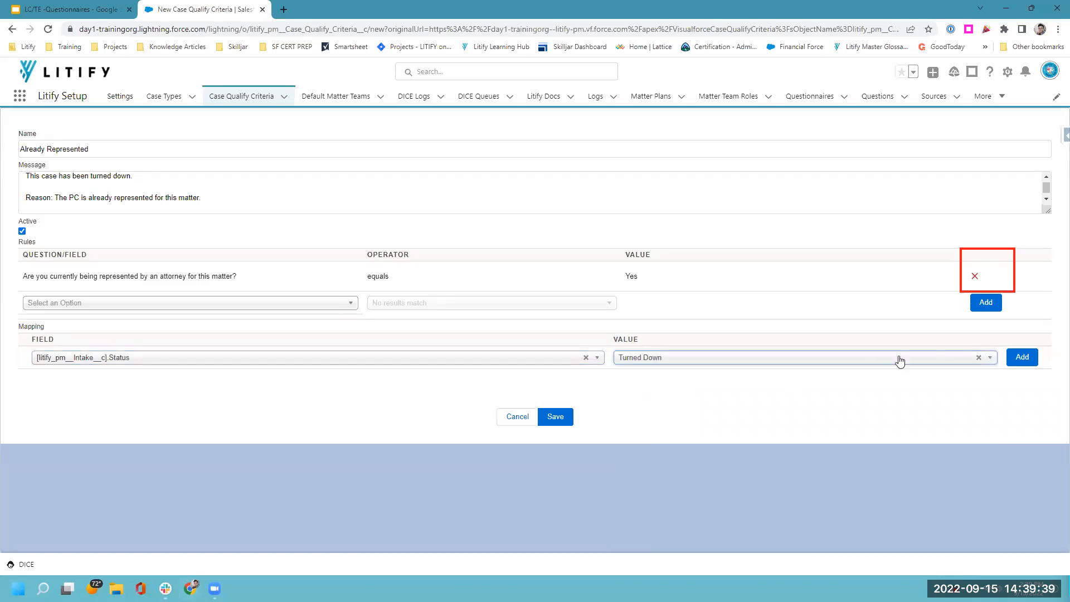
{"action": "left_click", "coordinate": [1016, 360]}
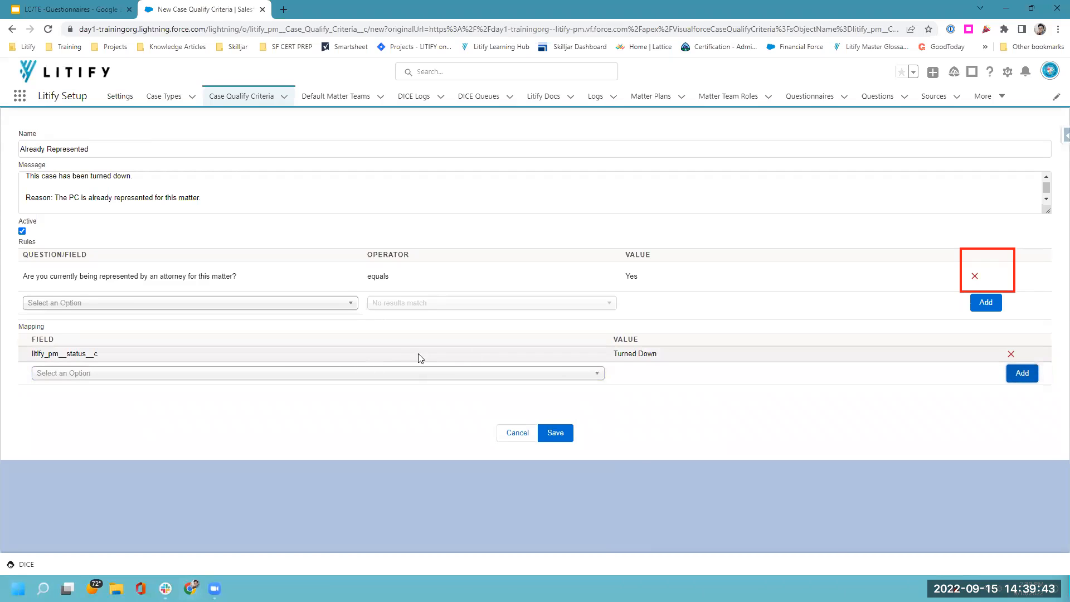
Add a mapping that sets the intake's Turn Down Reason to "Already represented", and save the criteria.
{"action": "left_click", "coordinate": [426, 375]}
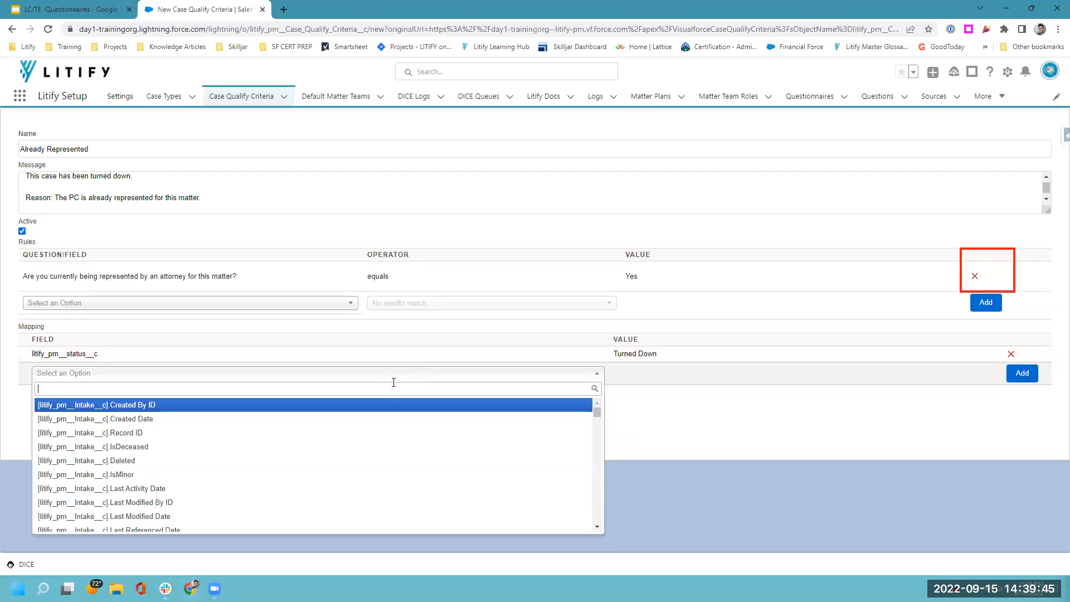
{"action": "type", "text": "rea"}
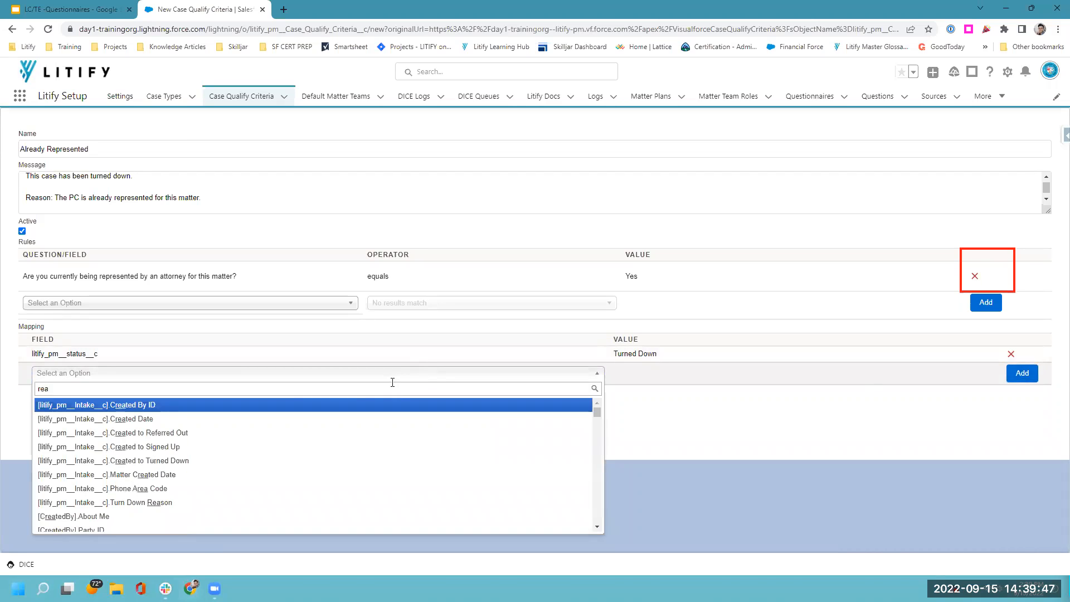
{"action": "left_click", "coordinate": [171, 498]}
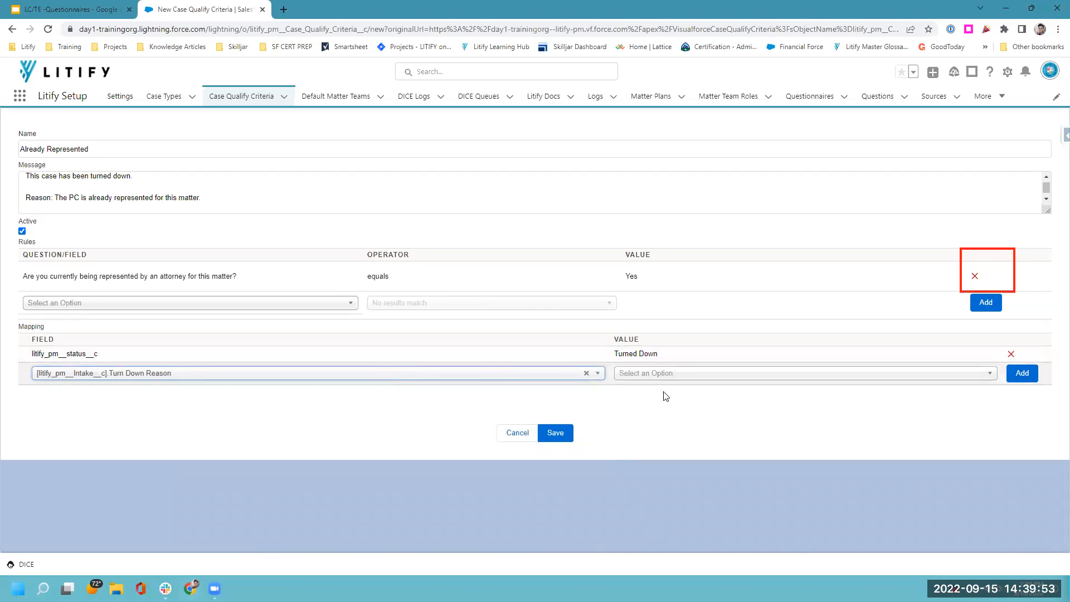
{"action": "left_click", "coordinate": [669, 378]}
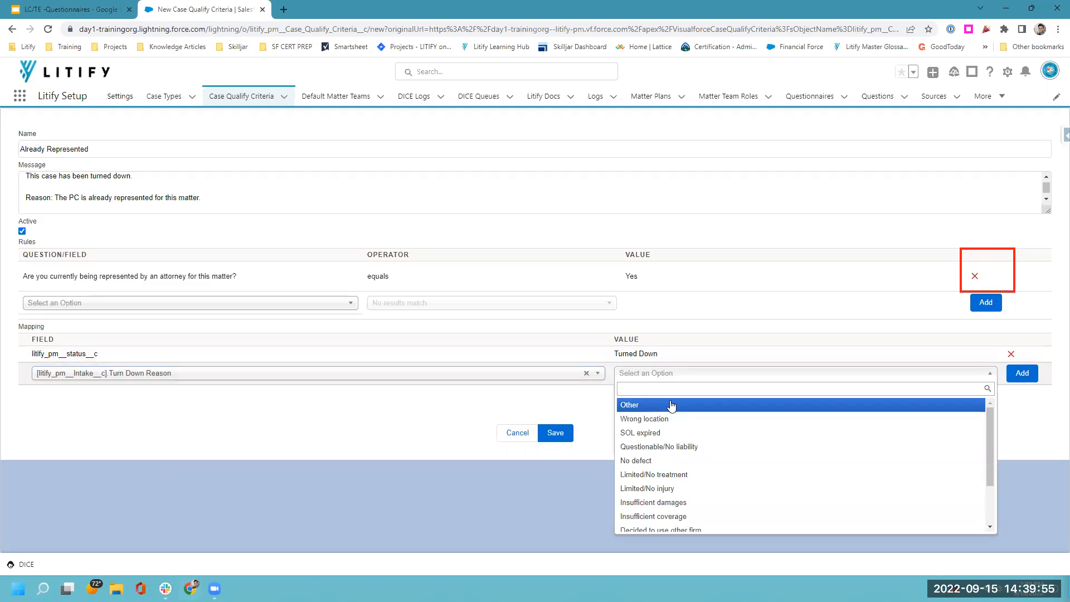
{"action": "scroll", "coordinate": [689, 453], "scroll_direction": "down", "scroll_amount": 2}
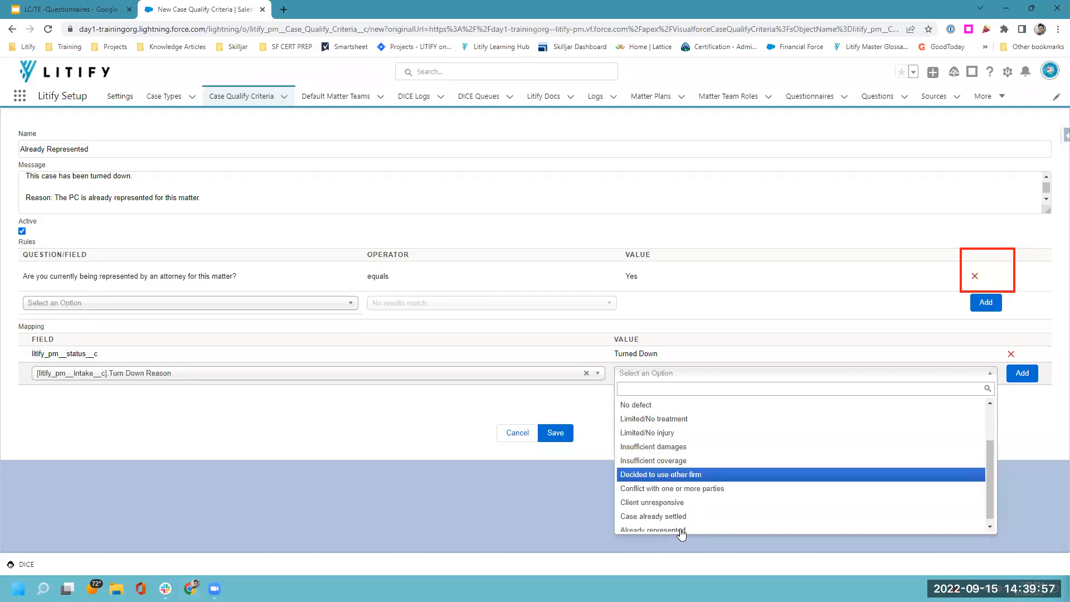
{"action": "left_click", "coordinate": [681, 521]}
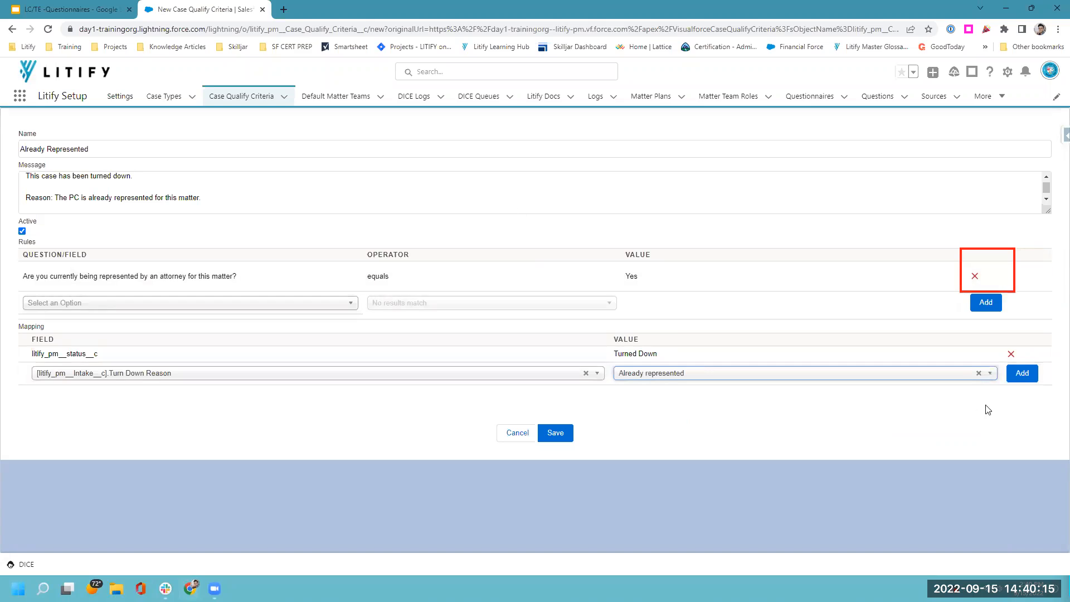
{"action": "left_click", "coordinate": [1022, 373]}
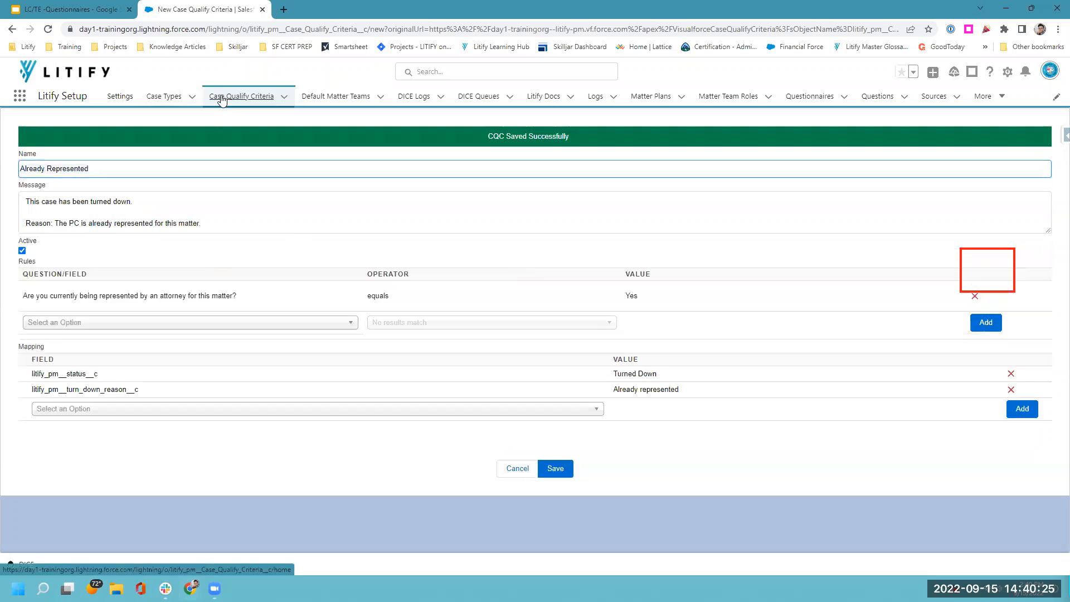
Create another case qualify criteria named "Authority on this case" with the message "This case has been turned down".
{"action": "left_click", "coordinate": [234, 96]}
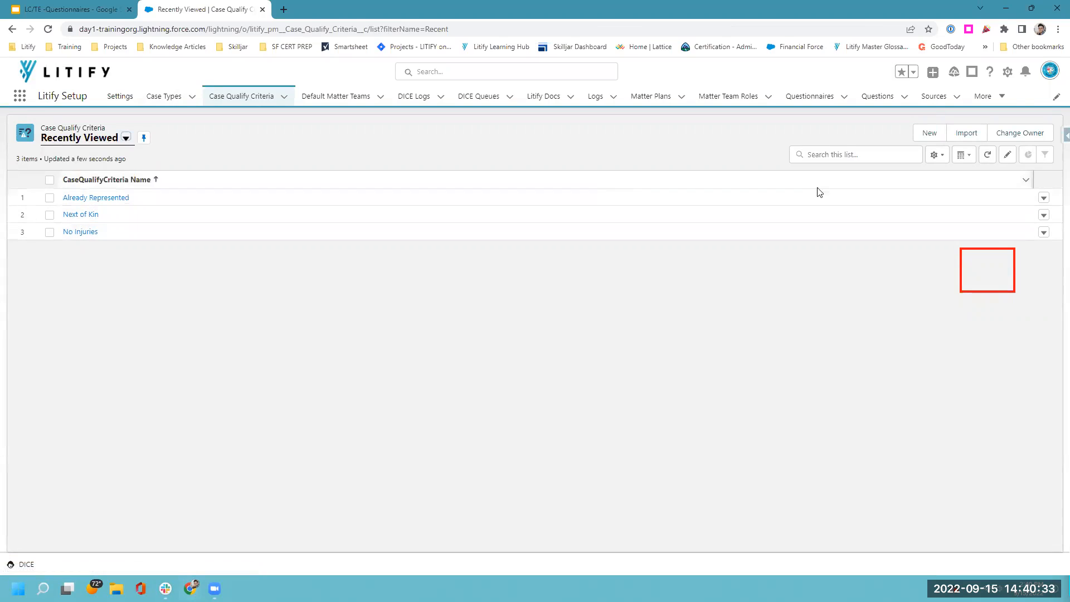
{"action": "left_click", "coordinate": [929, 134]}
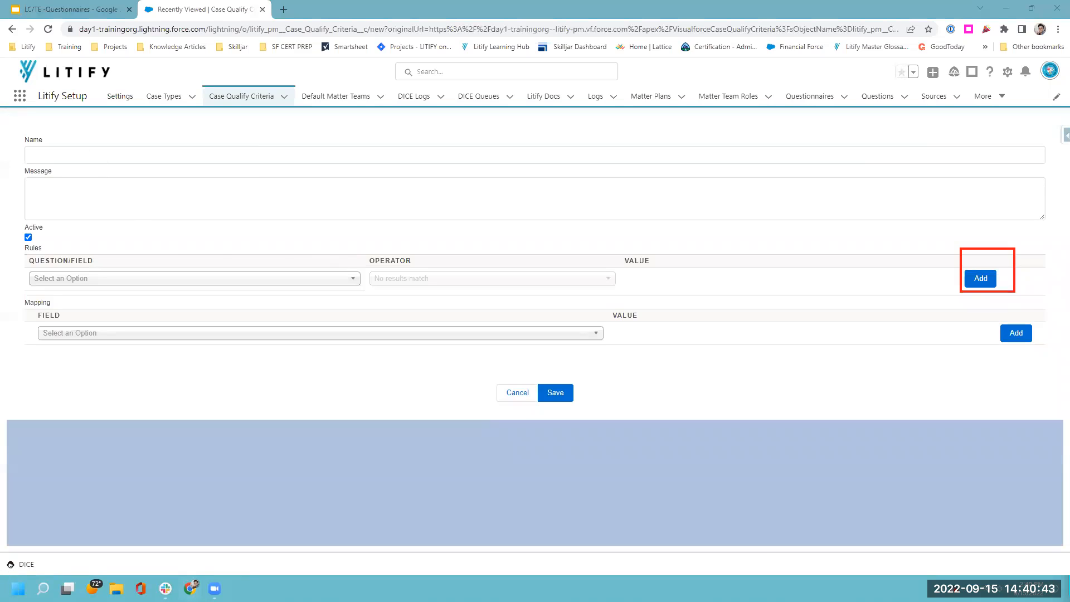
{"action": "left_click", "coordinate": [128, 161]}
{"action": "type", "text": "Authority on this case"}
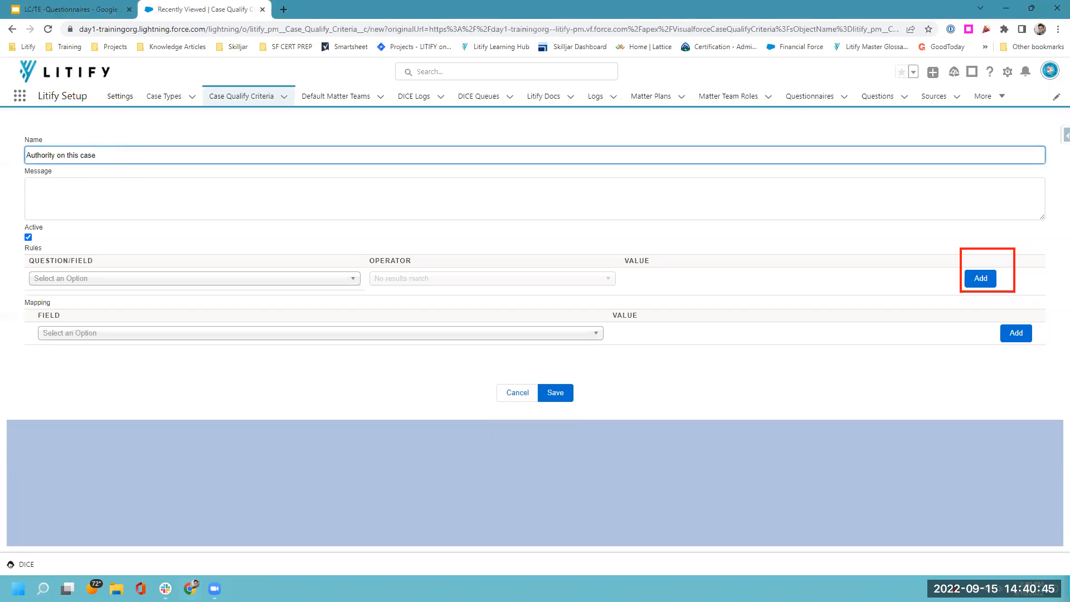
{"action": "left_click", "coordinate": [82, 189]}
{"action": "type", "text": "This case has been turned down"}
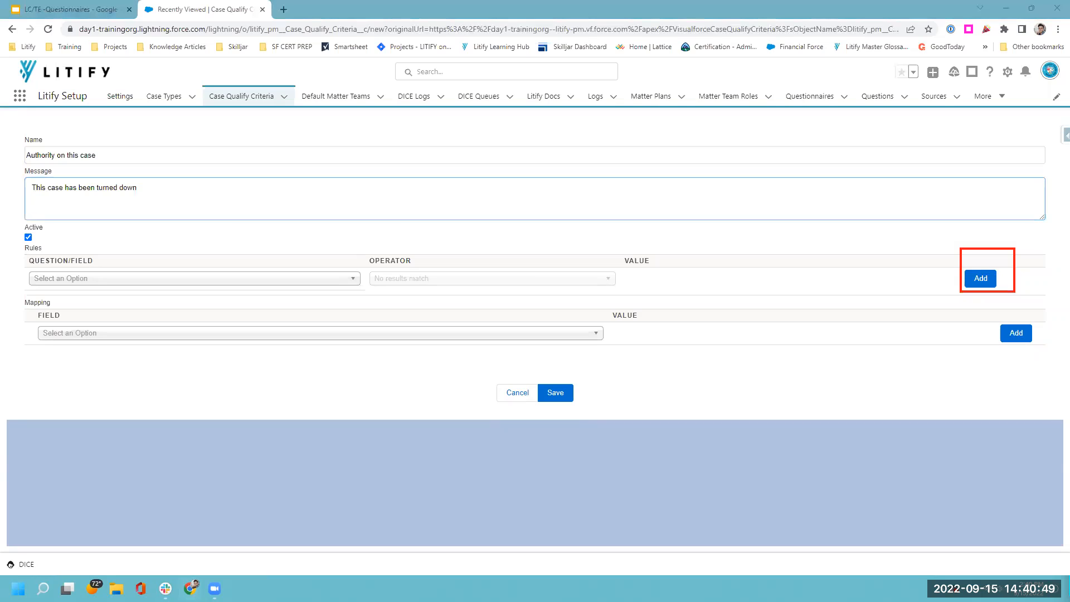
Below a blank line, add "Reason: The caller does not have legal authority in this case." and ask the Injured Party or Next of Kin to call back.
{"action": "left_click", "coordinate": [74, 199]}
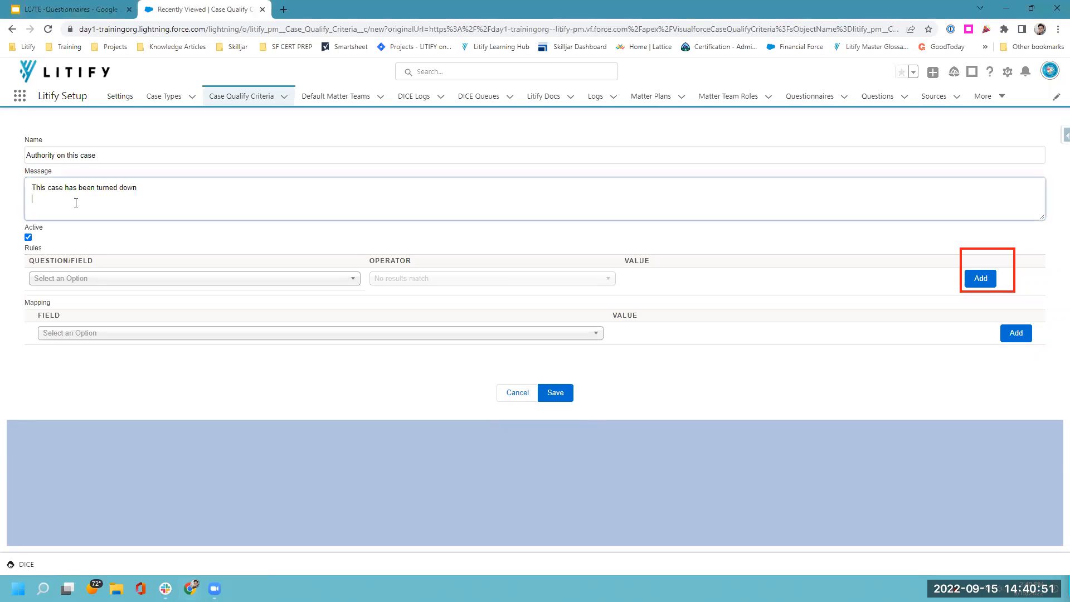
{"action": "type", "text": "Reason: The caller does not have legal authority in this case. Please have the Injured Party or Next of Kin call back to see if they meet criteria for this matter."}
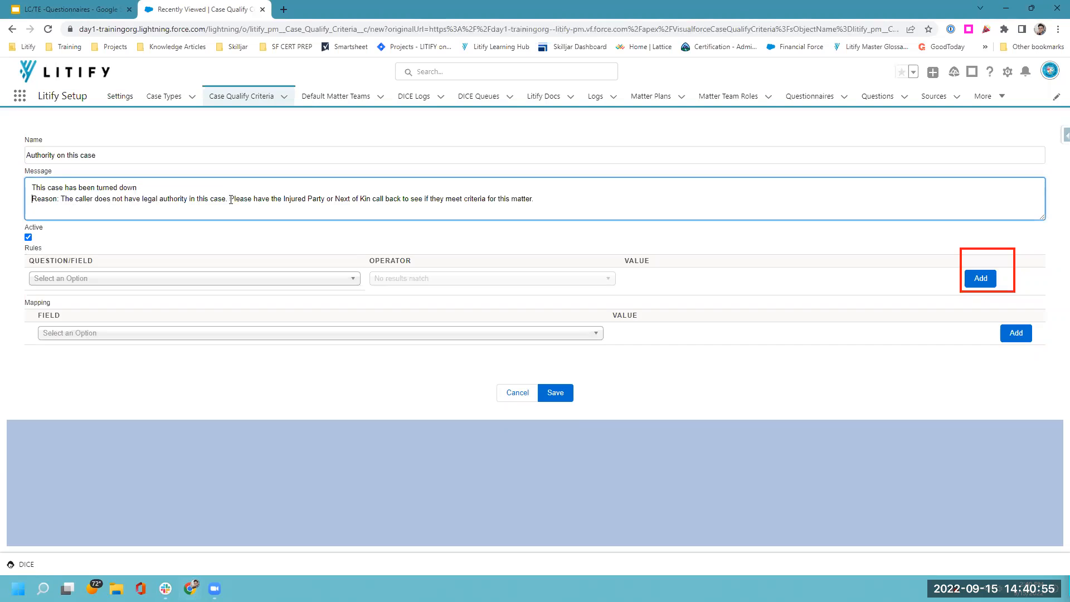
{"action": "key", "text": "Return"}
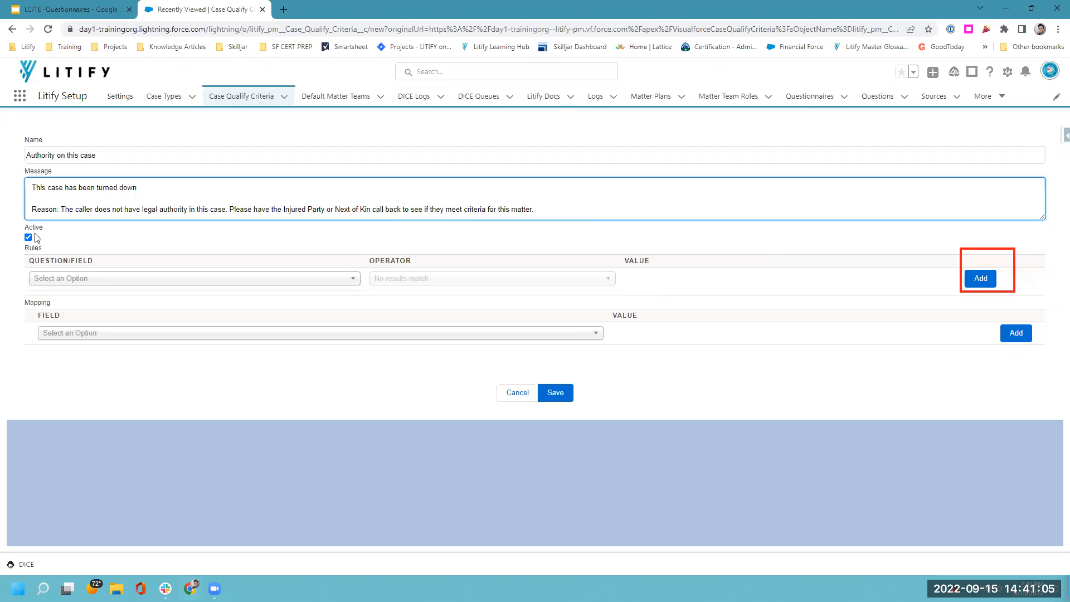
Add a rule requiring the question "Do you have legal authority in this case?" to equal No.
{"action": "left_click", "coordinate": [69, 280]}
{"action": "type", "text": "do you have le"}
{"action": "left_click", "coordinate": [132, 311]}
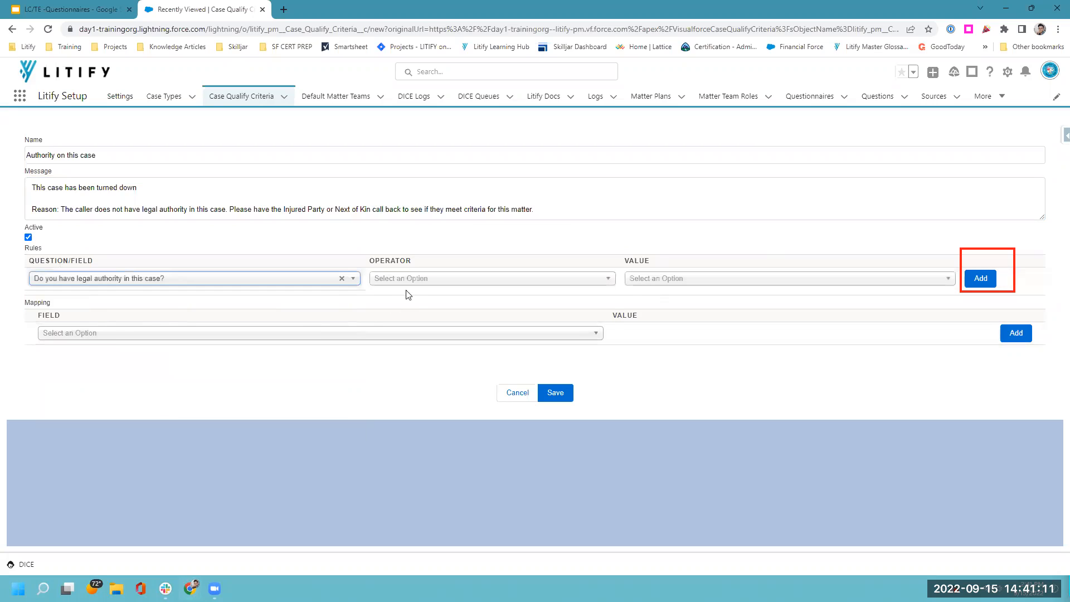
{"action": "left_click", "coordinate": [408, 286]}
{"action": "left_click", "coordinate": [422, 309]}
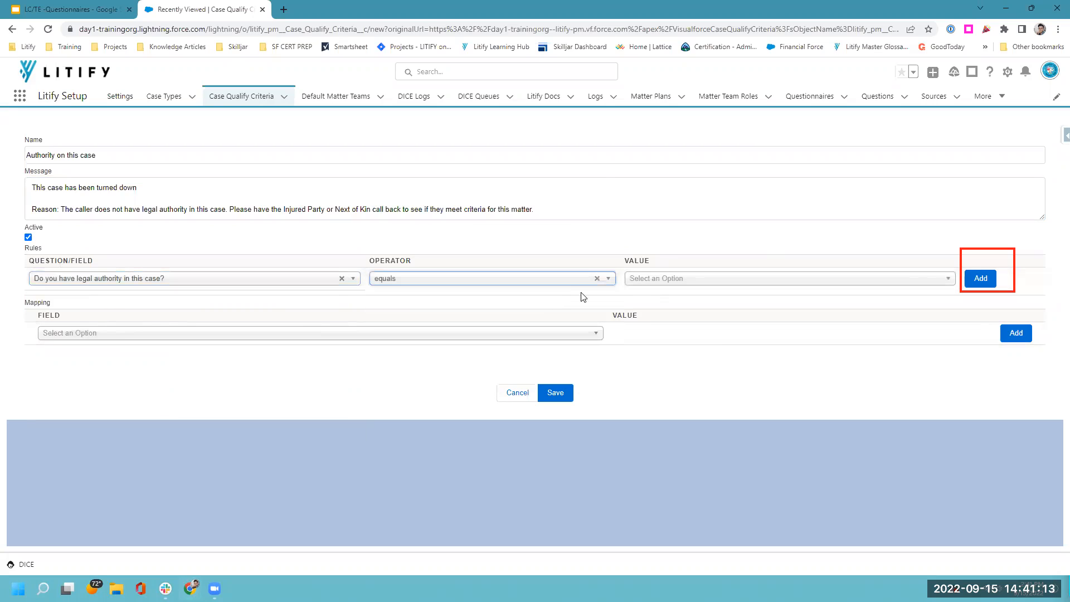
{"action": "left_click", "coordinate": [646, 285]}
{"action": "left_click", "coordinate": [656, 322]}
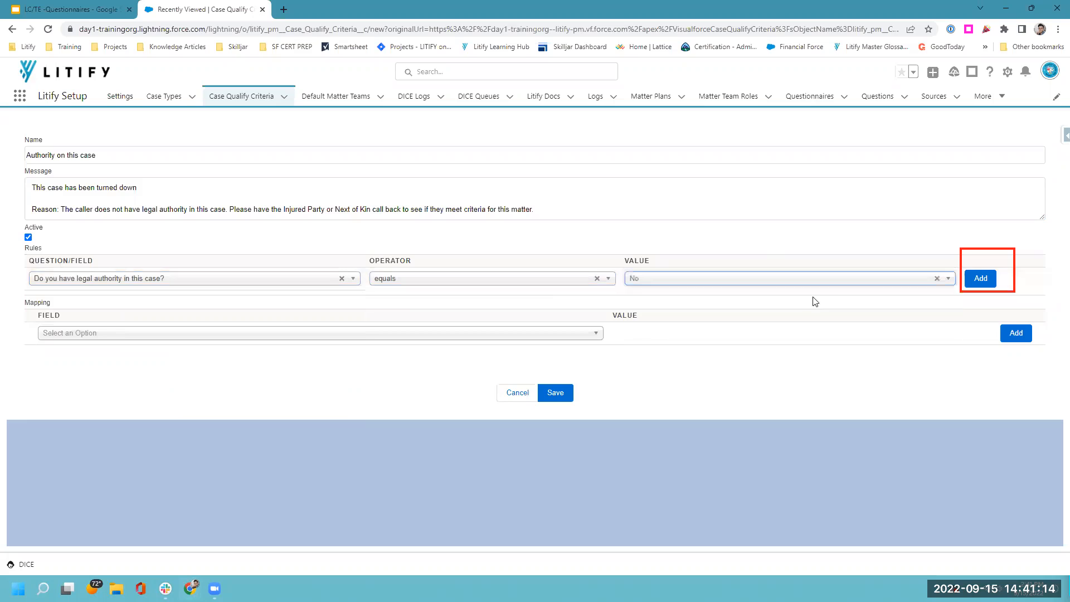
{"action": "left_click", "coordinate": [981, 279]}
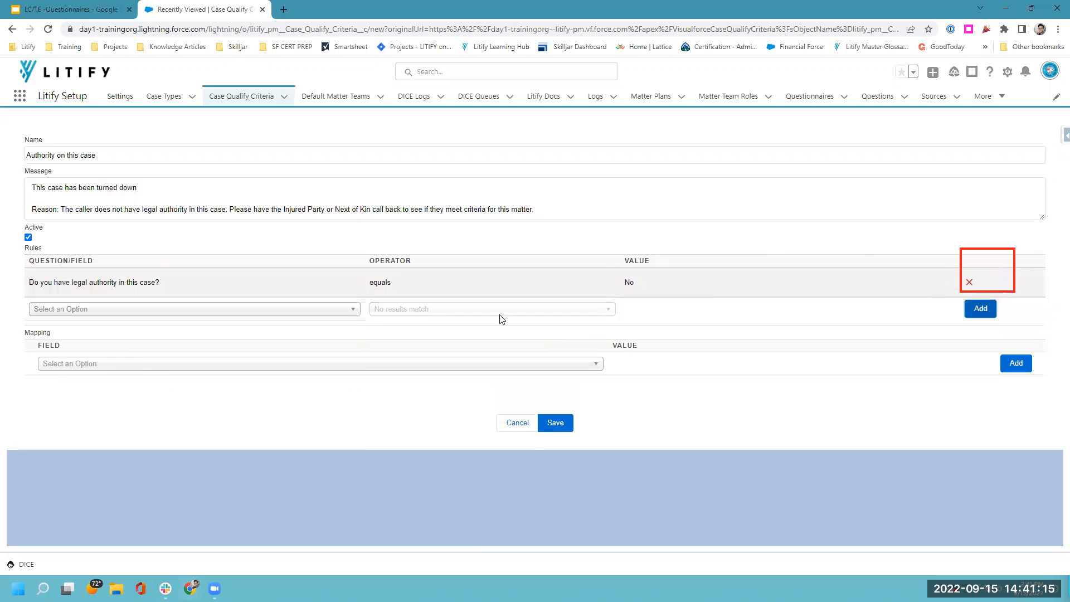
Map the intake's Status to Turned Down for the authority criteria and save the record.
{"action": "left_click", "coordinate": [114, 366]}
{"action": "type", "text": "sta"}
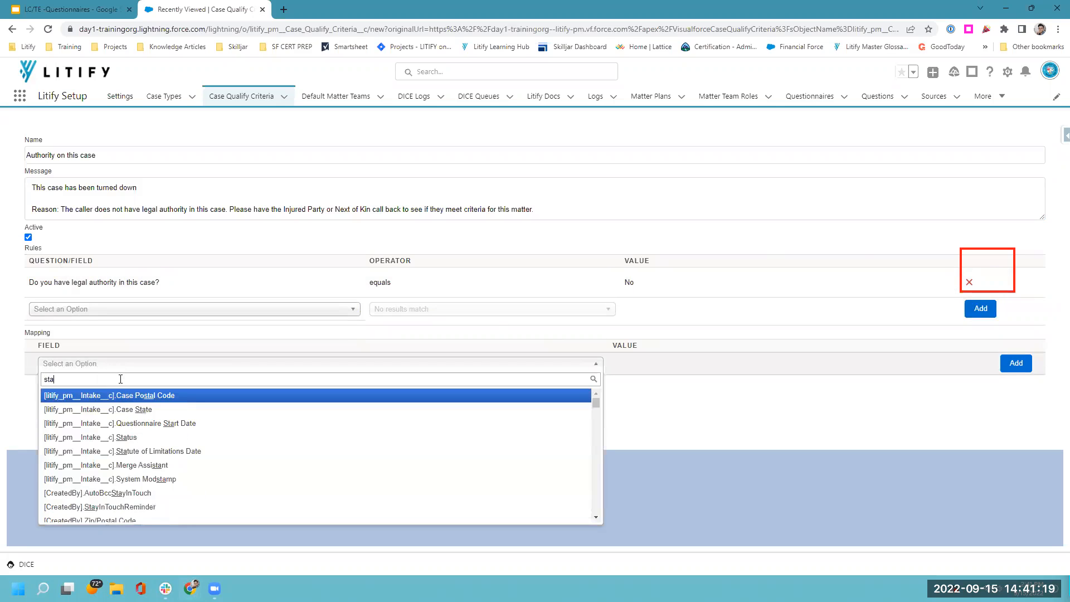
{"action": "type", "text": "tus"}
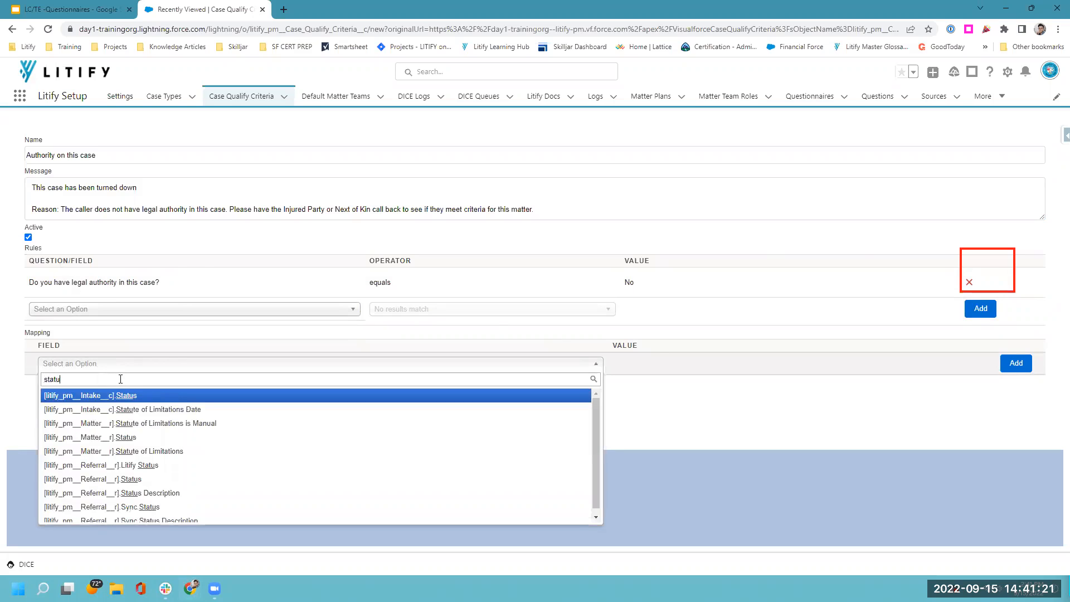
{"action": "left_click", "coordinate": [89, 396]}
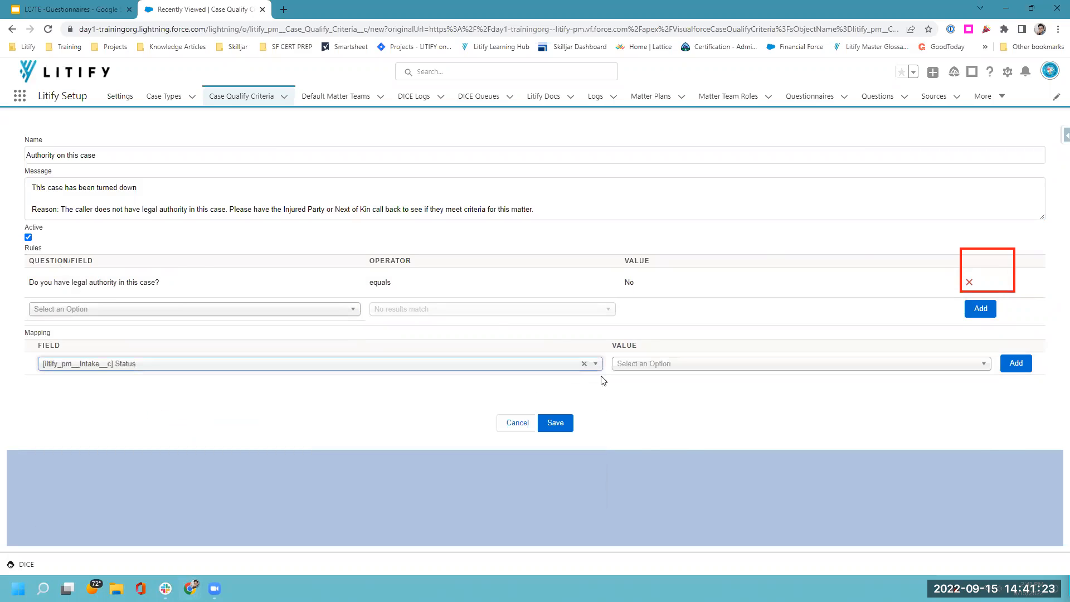
{"action": "left_click", "coordinate": [633, 365]}
{"action": "left_click", "coordinate": [635, 423]}
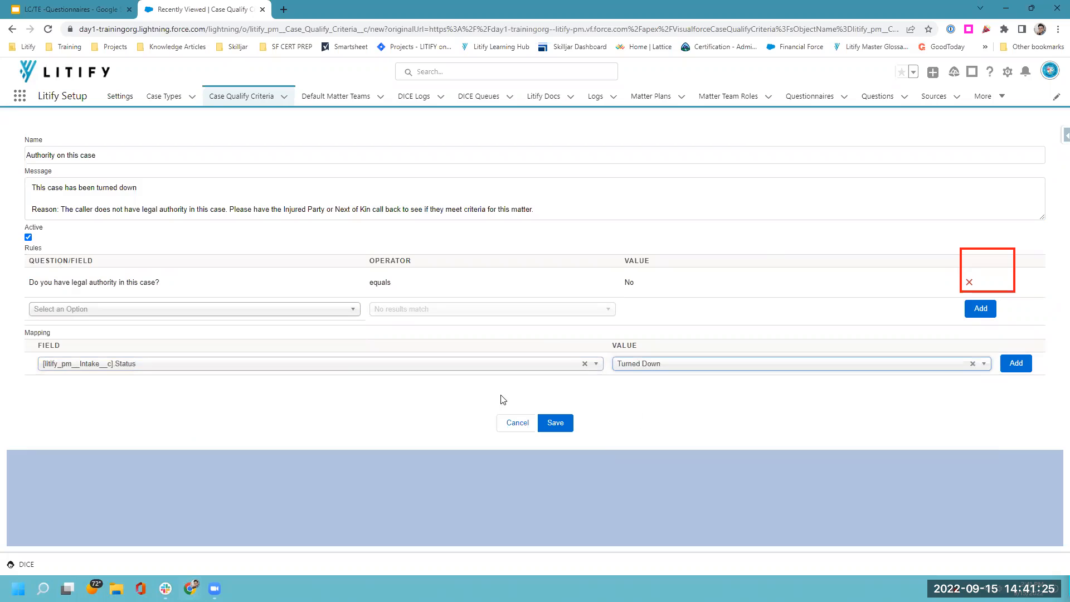
{"action": "left_click", "coordinate": [1013, 363]}
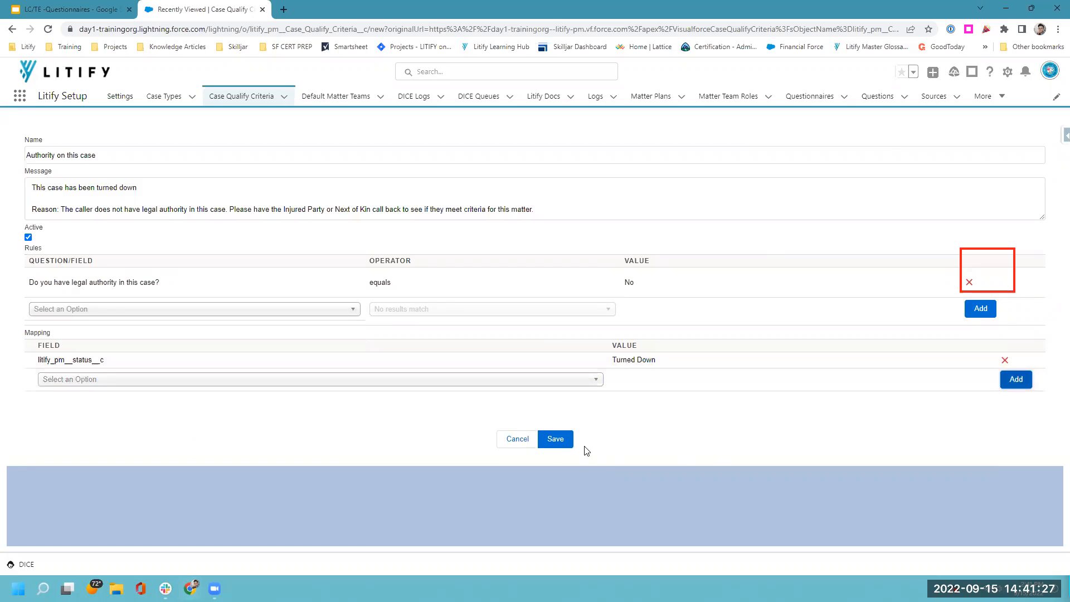
{"action": "left_click", "coordinate": [558, 439]}
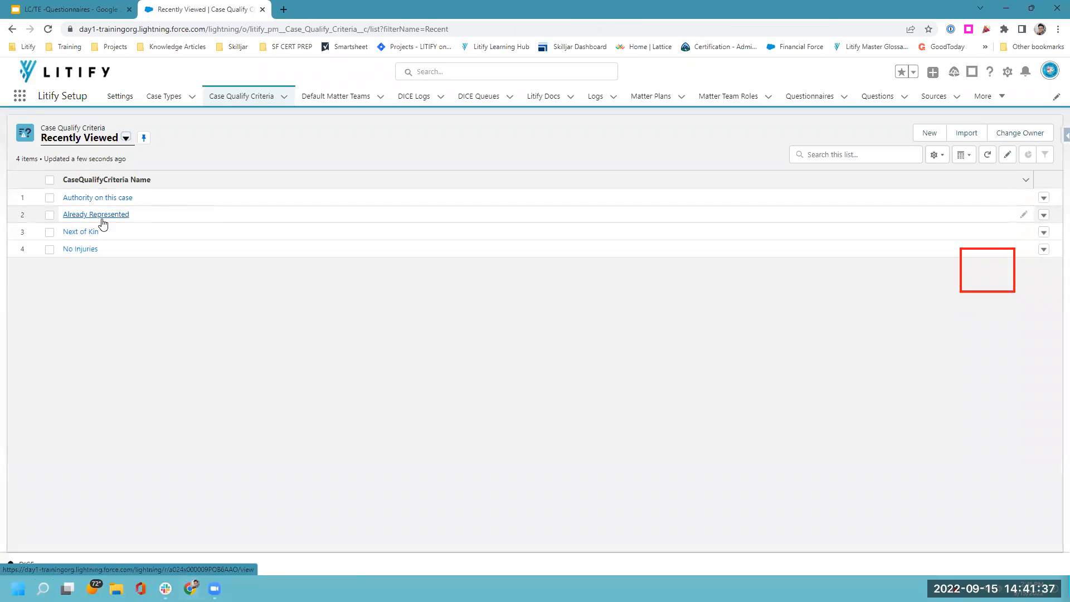
Review the messages, rules and mappings of the existing Next of Kin and No Injuries criteria.
{"action": "left_click", "coordinate": [89, 233]}
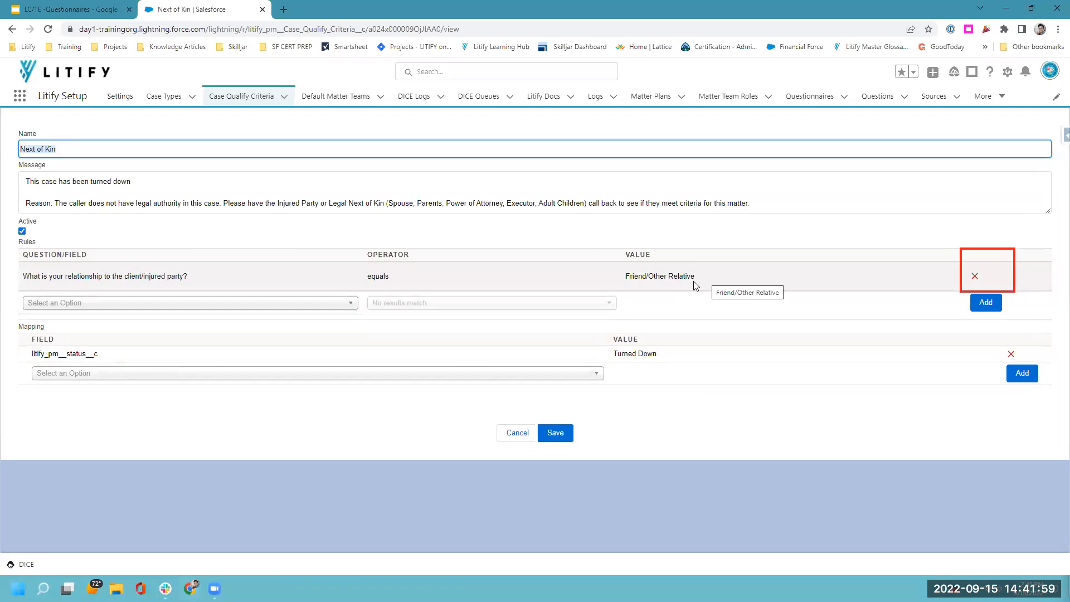
{"action": "left_click", "coordinate": [562, 432]}
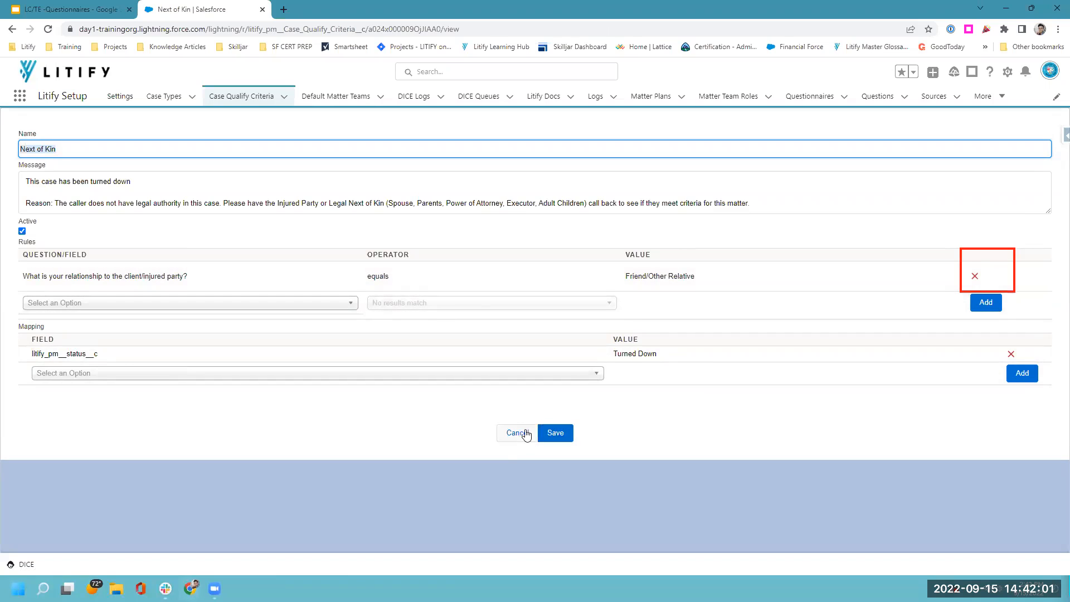
{"action": "left_click", "coordinate": [232, 101]}
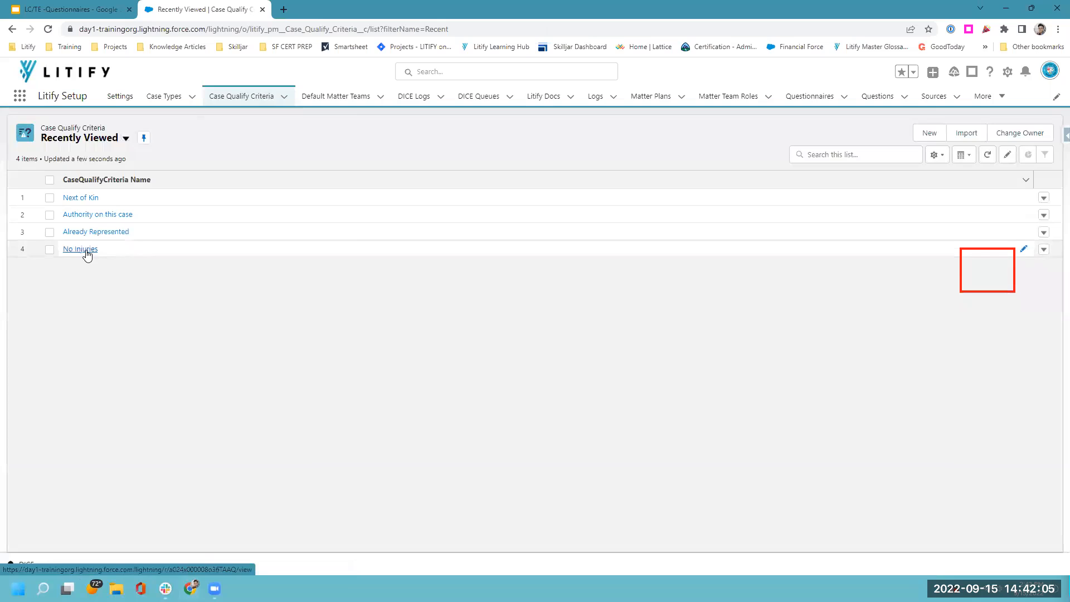
{"action": "left_click", "coordinate": [84, 250]}
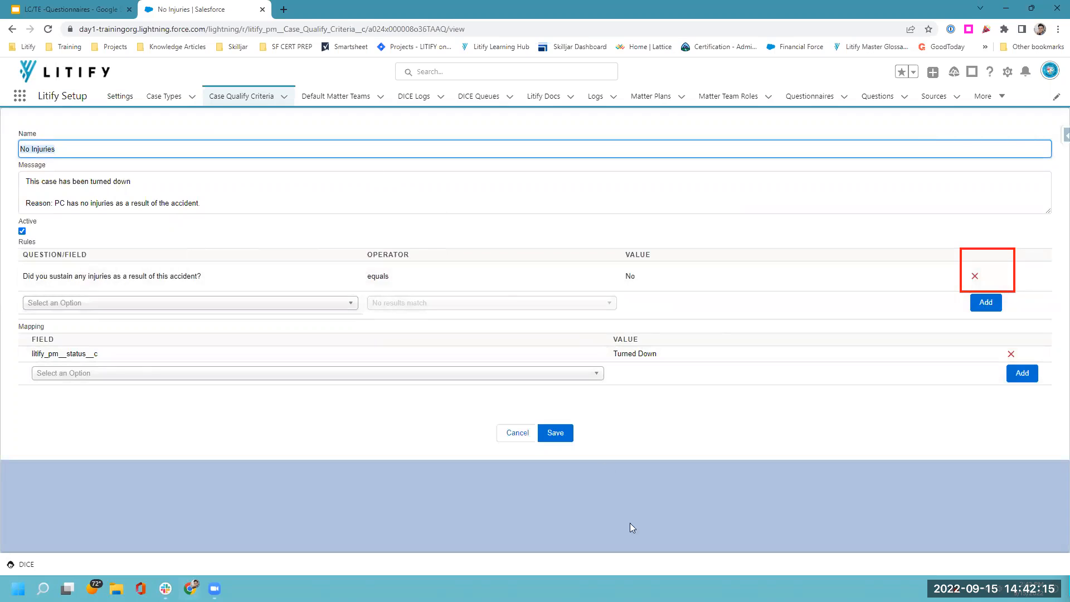
{"action": "left_click", "coordinate": [517, 433]}
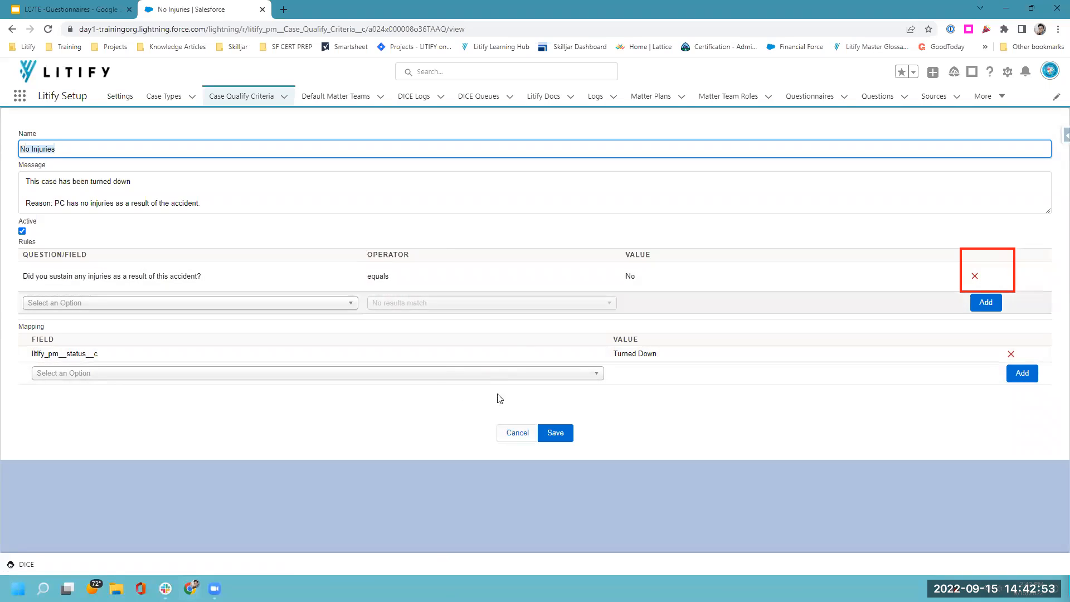
Create a new case qualify criteria record and name it "Serious Injury".
{"action": "left_click", "coordinate": [251, 102]}
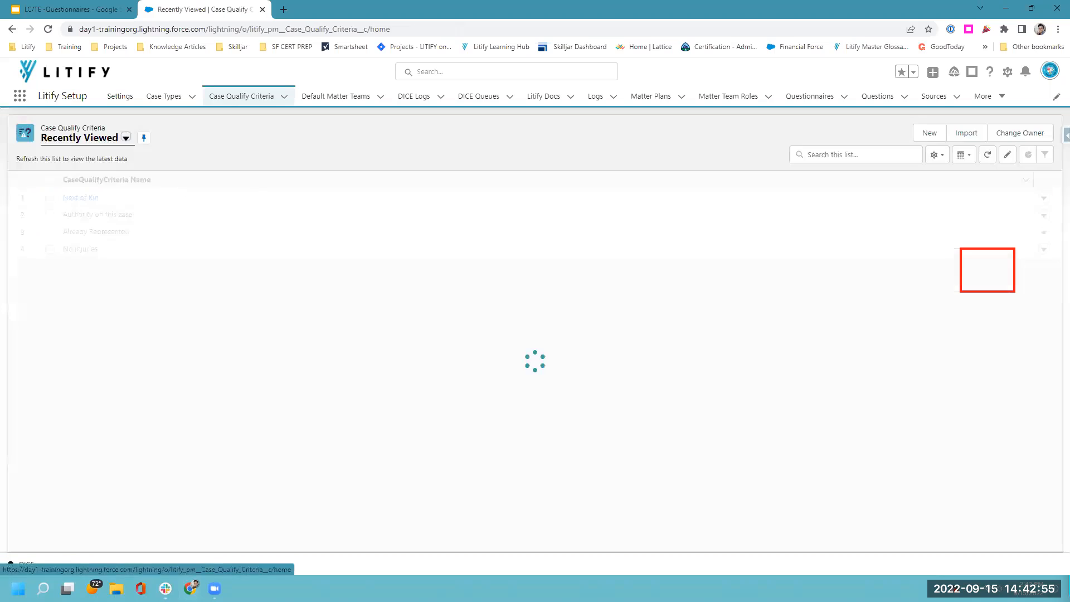
{"action": "left_click", "coordinate": [929, 133]}
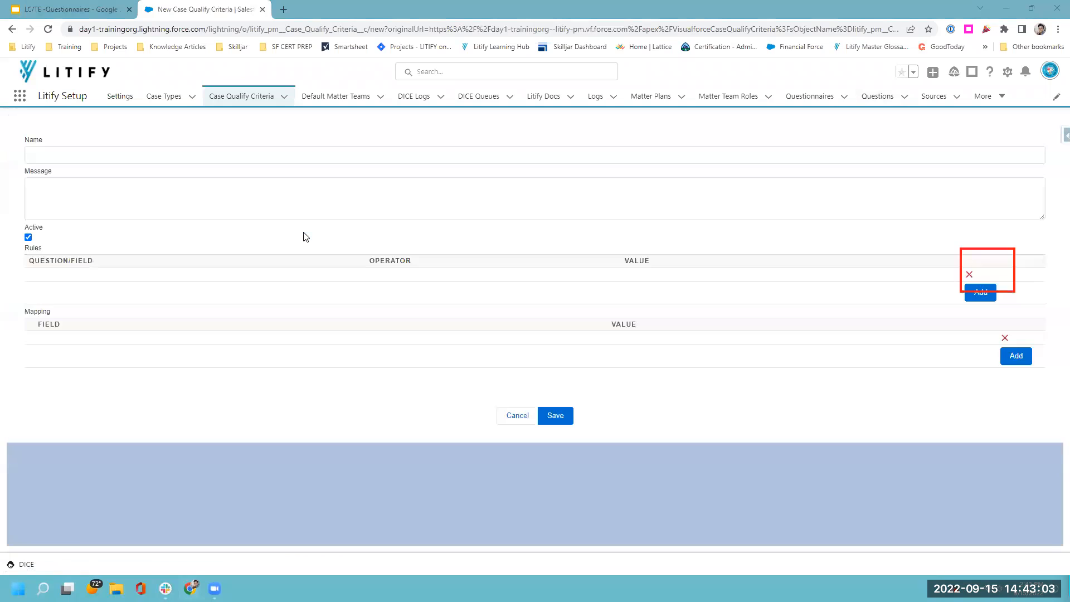
{"action": "left_click", "coordinate": [145, 156]}
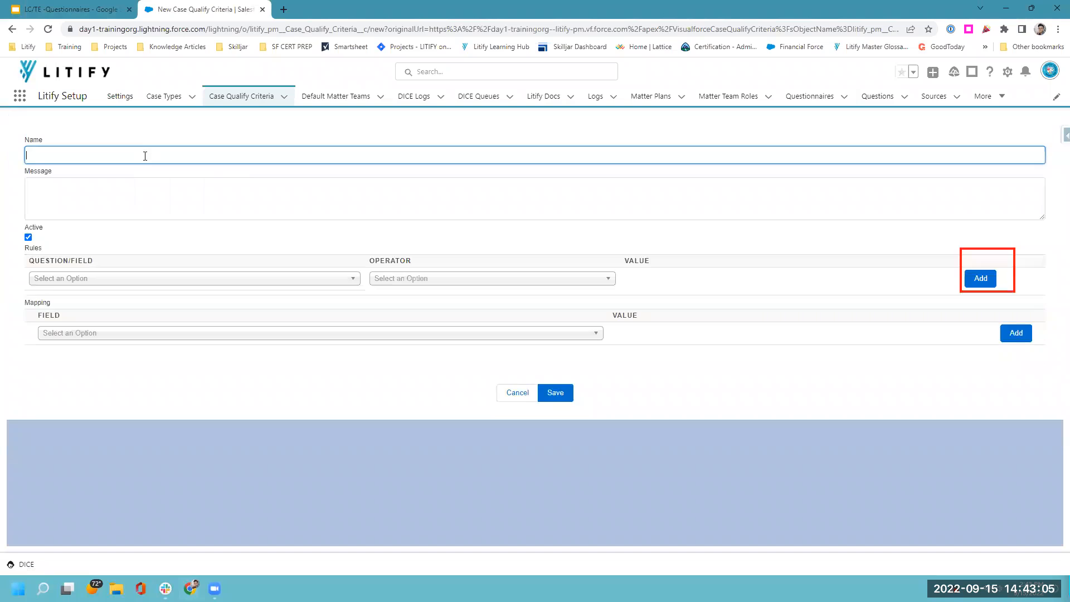
{"action": "type", "text": "Serious Injury"}
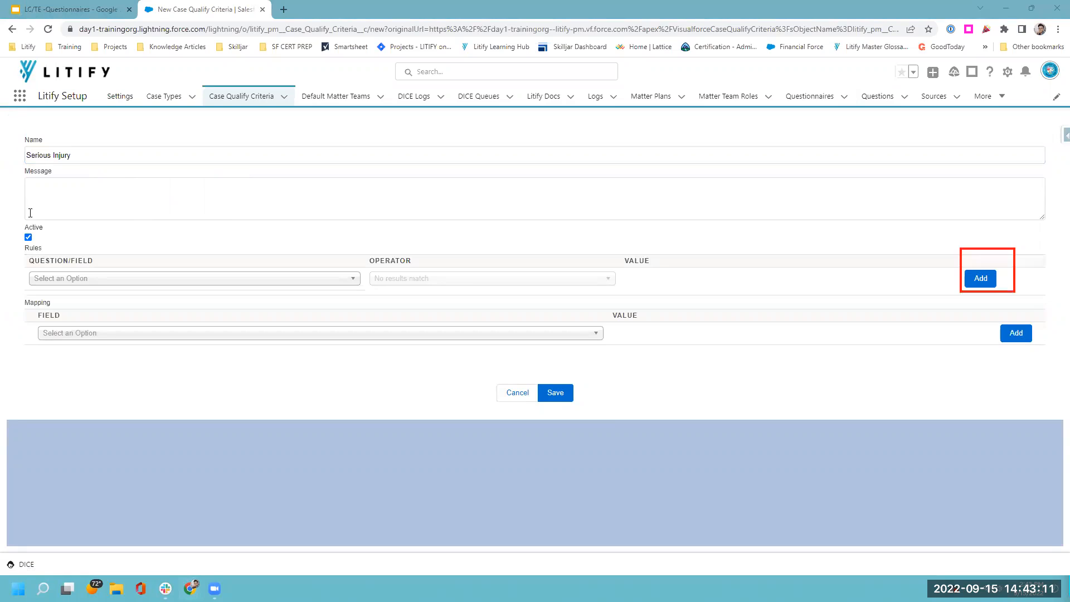
Enter the message "Serious Injury Alert! The serious Injury checkbox field has been updated on the intake, please proceed to next set of questions.".
{"action": "left_click", "coordinate": [91, 197]}
{"action": "type", "text": "Serious Injury Alert! The serious Injury checkbox field has been updated on the intake, please proceed to next questions."}
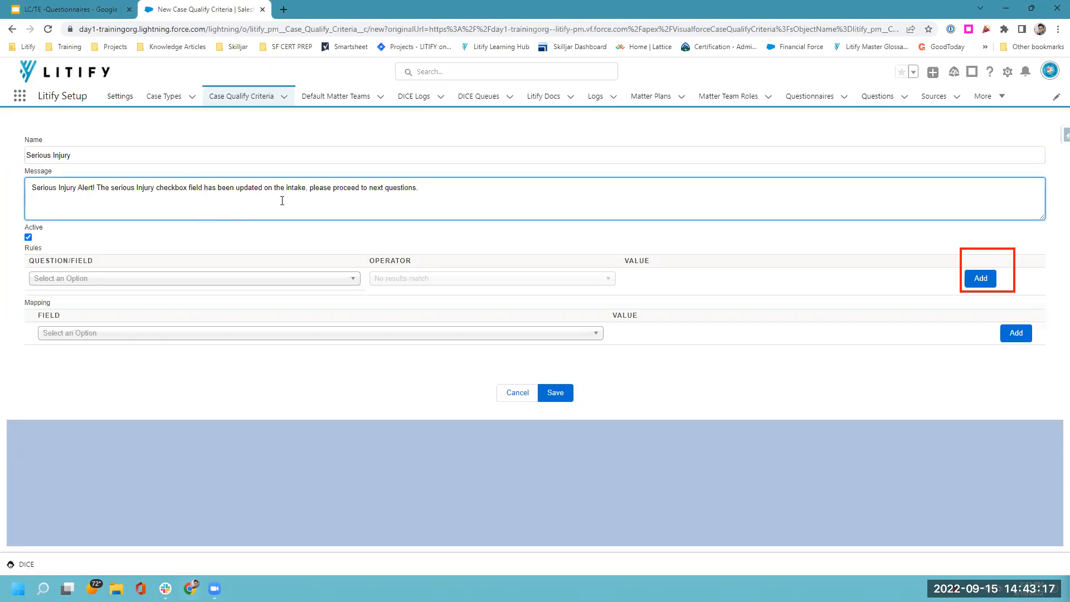
{"action": "left_click", "coordinate": [382, 188]}
{"action": "type", "text": "set of"}
Set up a rule where the question "Can you please describe your injury or injuries sustained?" equals "Broken Leg".
{"action": "left_click", "coordinate": [138, 278]}
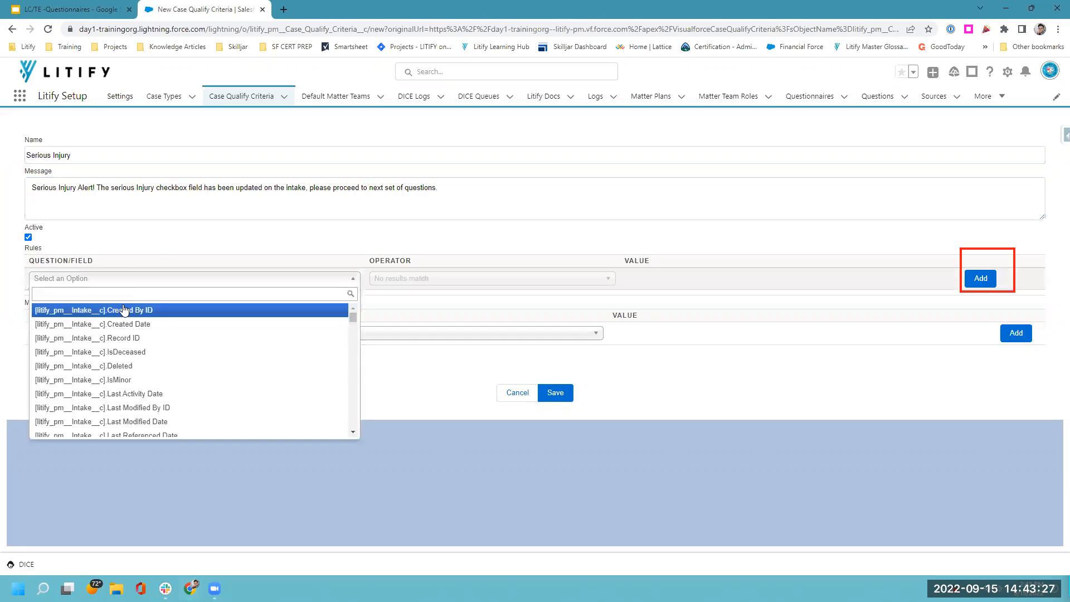
{"action": "type", "text": "can y"}
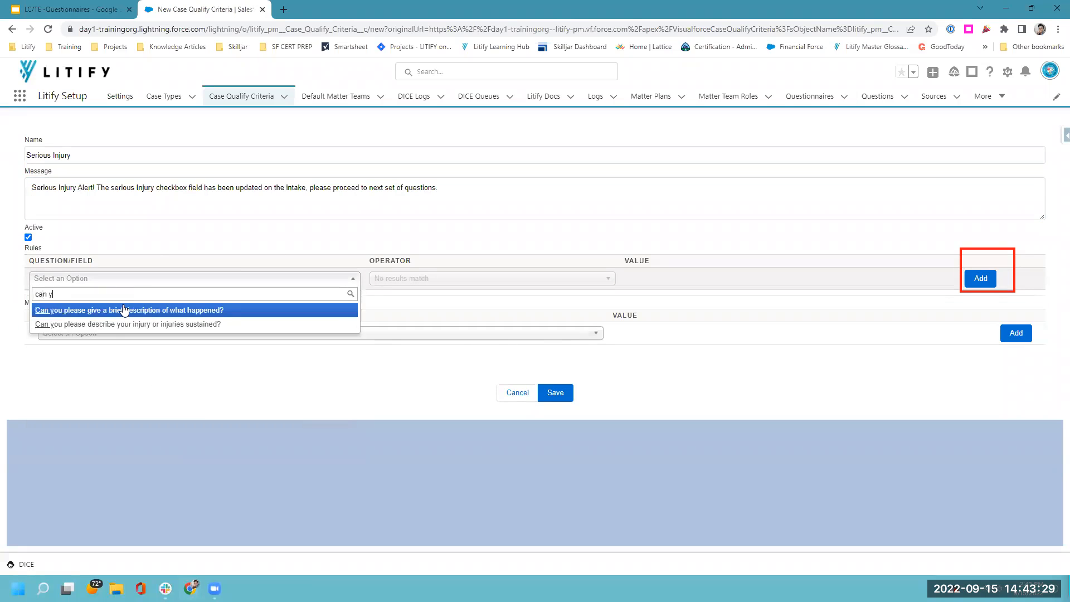
{"action": "type", "text": "ou please de"}
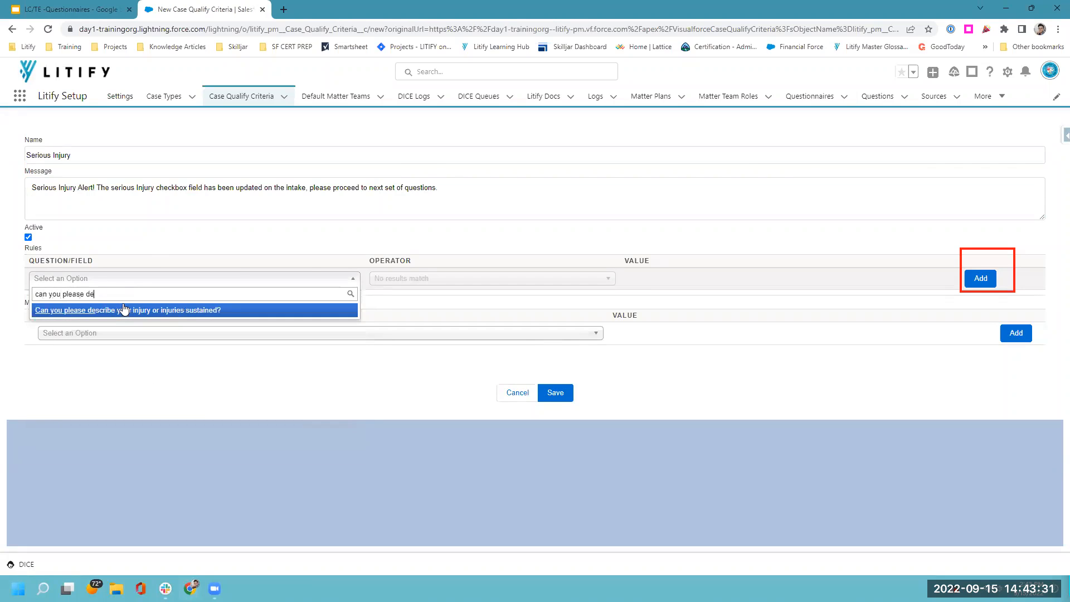
{"action": "left_click", "coordinate": [123, 310]}
{"action": "left_click", "coordinate": [465, 285]}
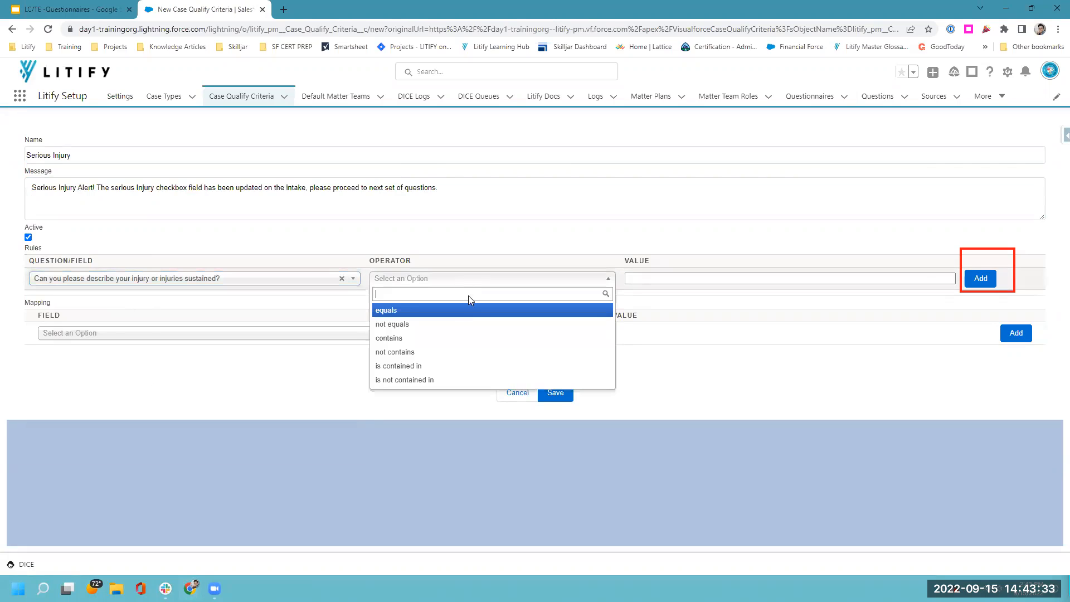
{"action": "left_click", "coordinate": [456, 310]}
{"action": "left_click", "coordinate": [643, 277]}
{"action": "type", "text": "Broken Leg"}
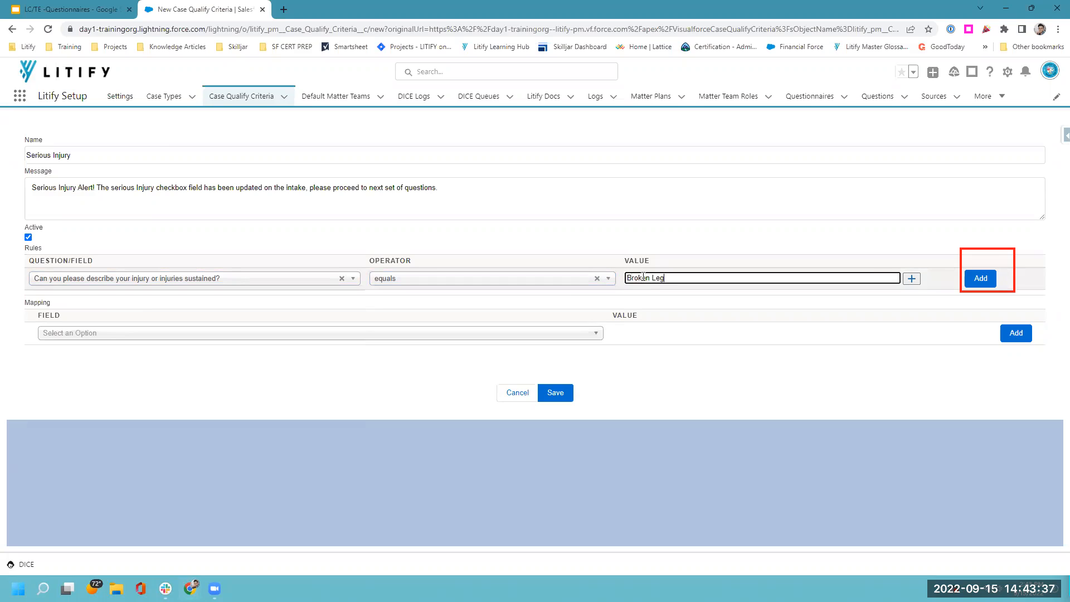
Include "Loss of Limb" and "Loss of pregnancy" as alternative values and add the rule to the criteria.
{"action": "left_click", "coordinate": [912, 278]}
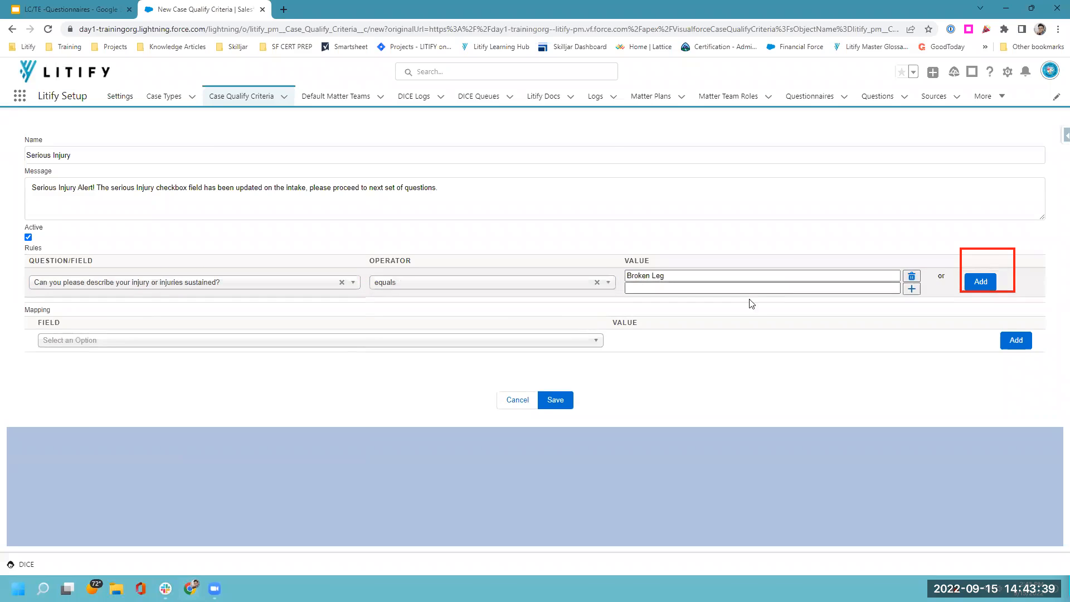
{"action": "left_click", "coordinate": [727, 291]}
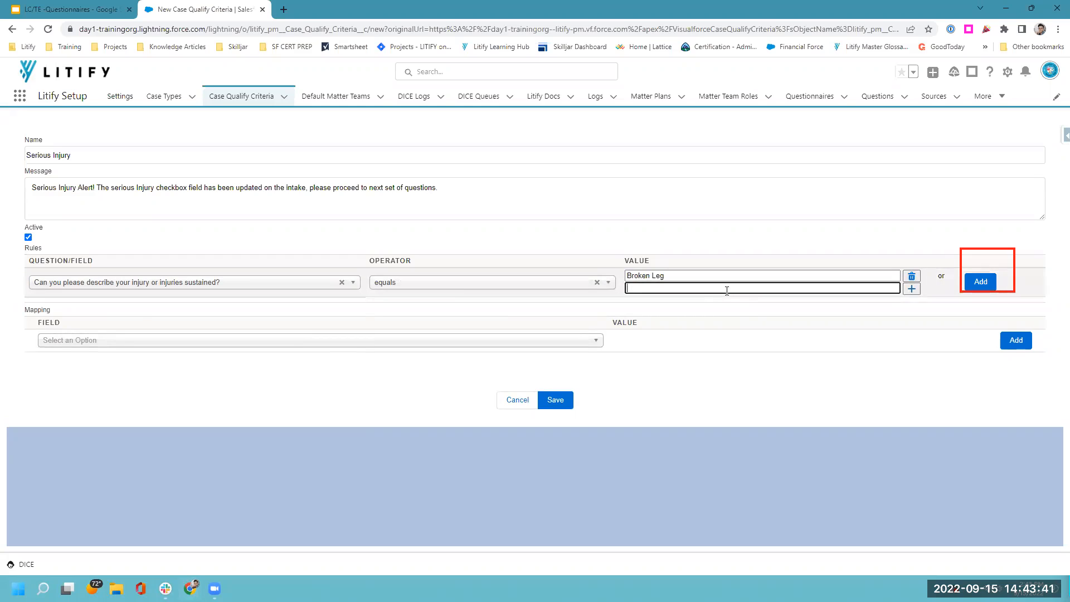
{"action": "type", "text": "Loss of Limb"}
{"action": "left_click", "coordinate": [912, 288]}
{"action": "type", "text": "Loss of pregnacy"}
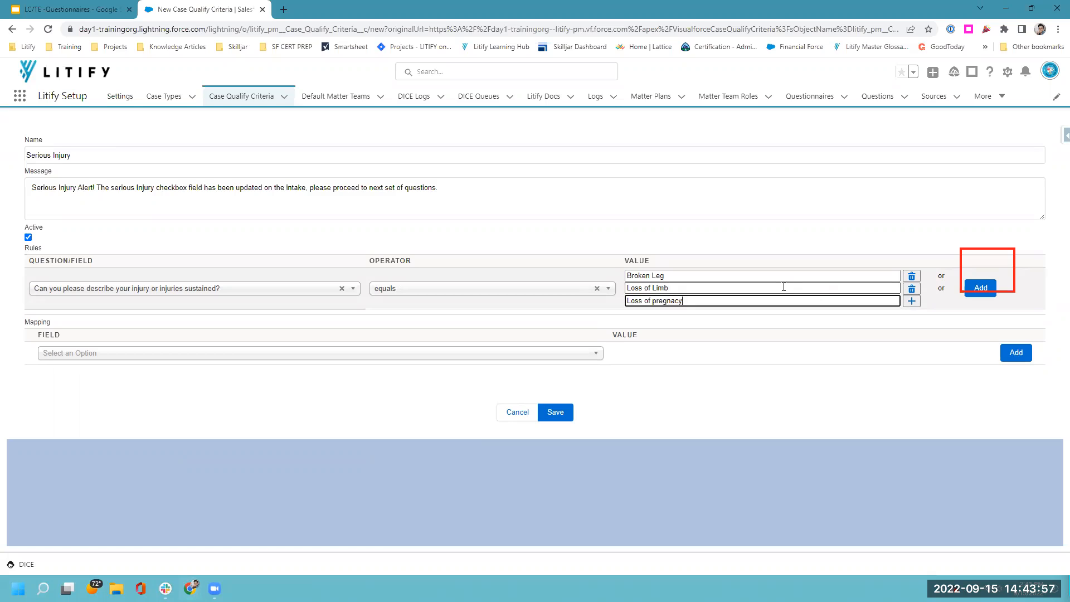
{"action": "right_click", "coordinate": [674, 303]}
{"action": "left_click", "coordinate": [691, 314]}
{"action": "left_click", "coordinate": [912, 301]}
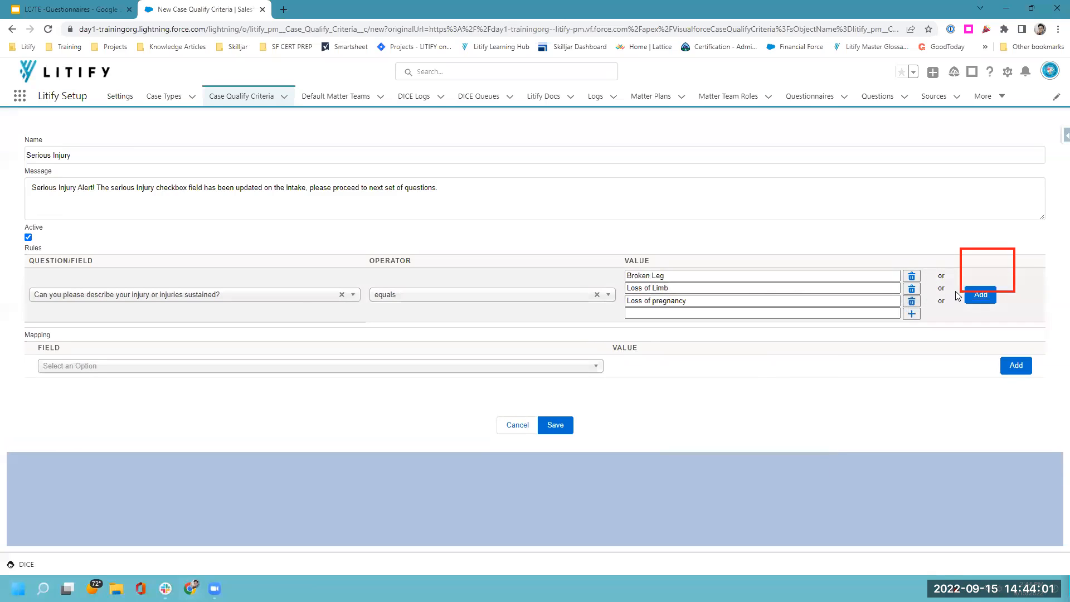
{"action": "left_click", "coordinate": [981, 295]}
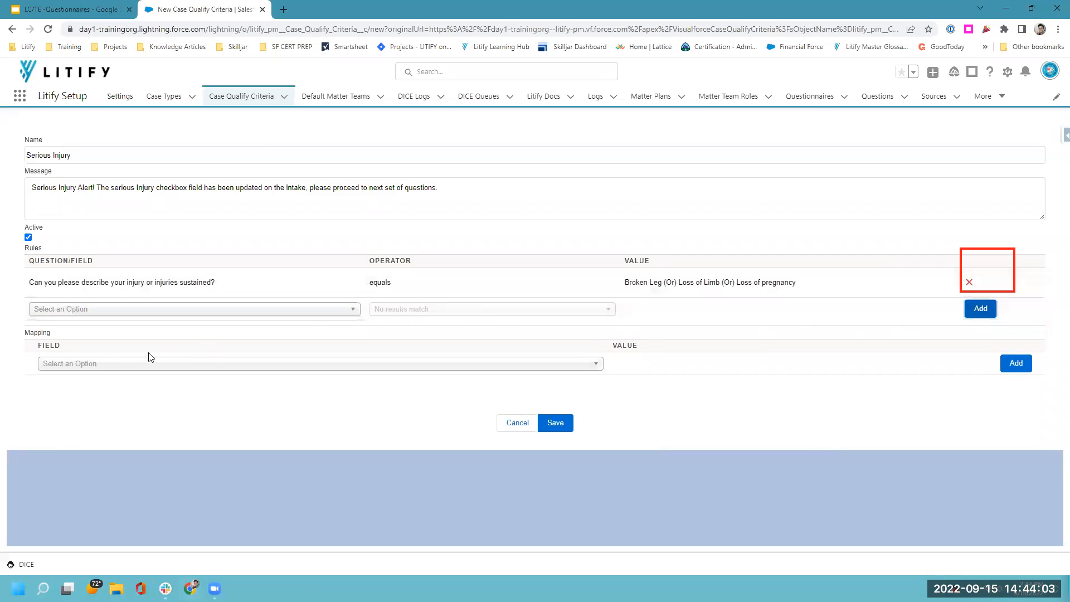
Map the intake's Serious Injury field to true and save the criteria record.
{"action": "left_click", "coordinate": [72, 365]}
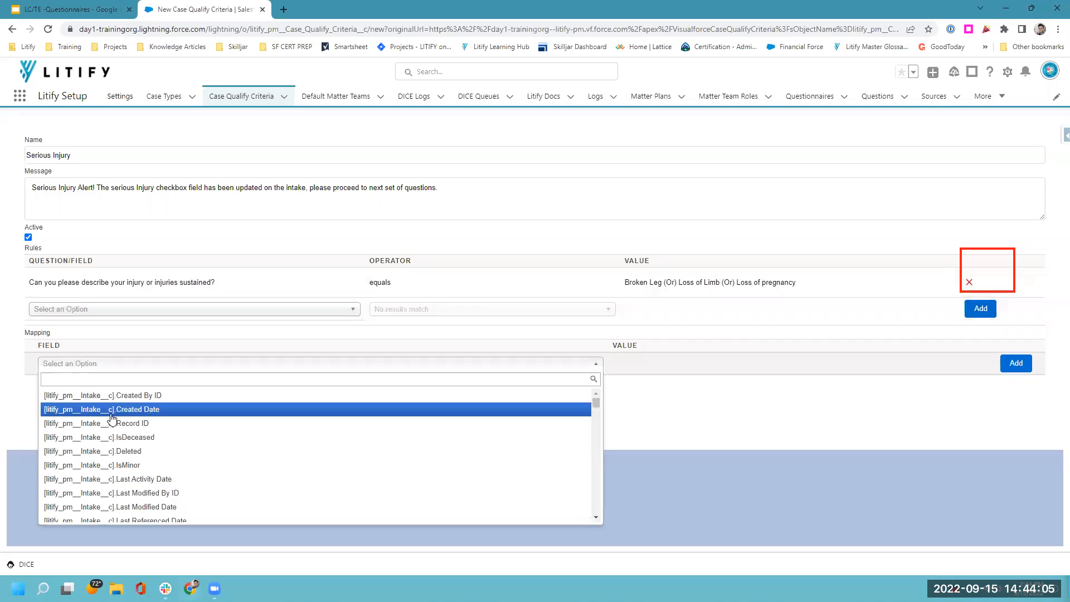
{"action": "type", "text": "statu"}
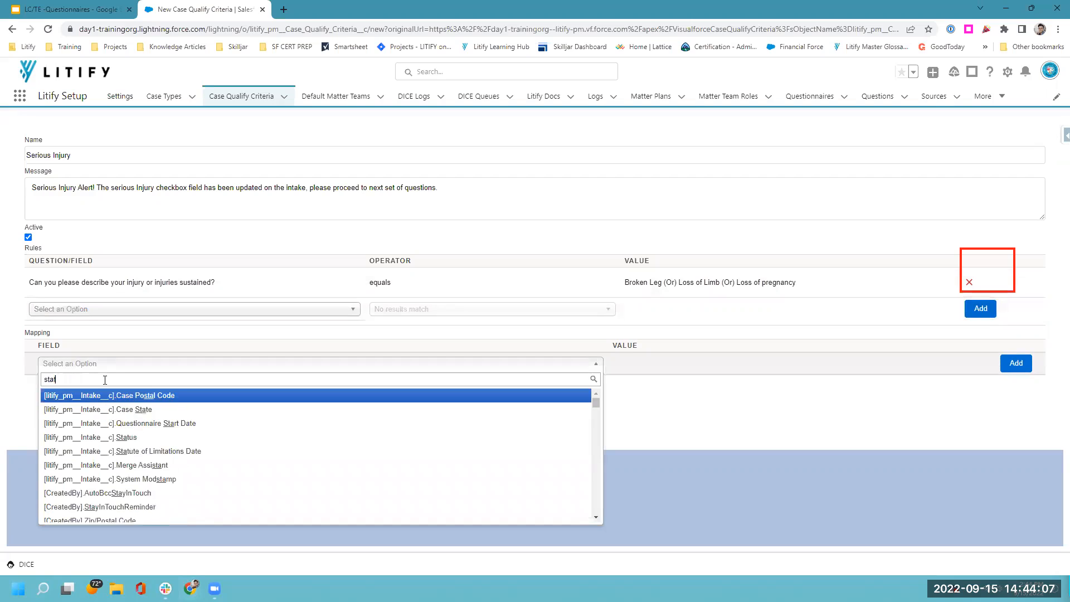
{"action": "key", "text": "BackSpace"}
{"action": "key", "text": "BackSpace"}
{"action": "key", "text": "BackSpace"}
{"action": "key", "text": "BackSpace"}
{"action": "type", "text": "erious"}
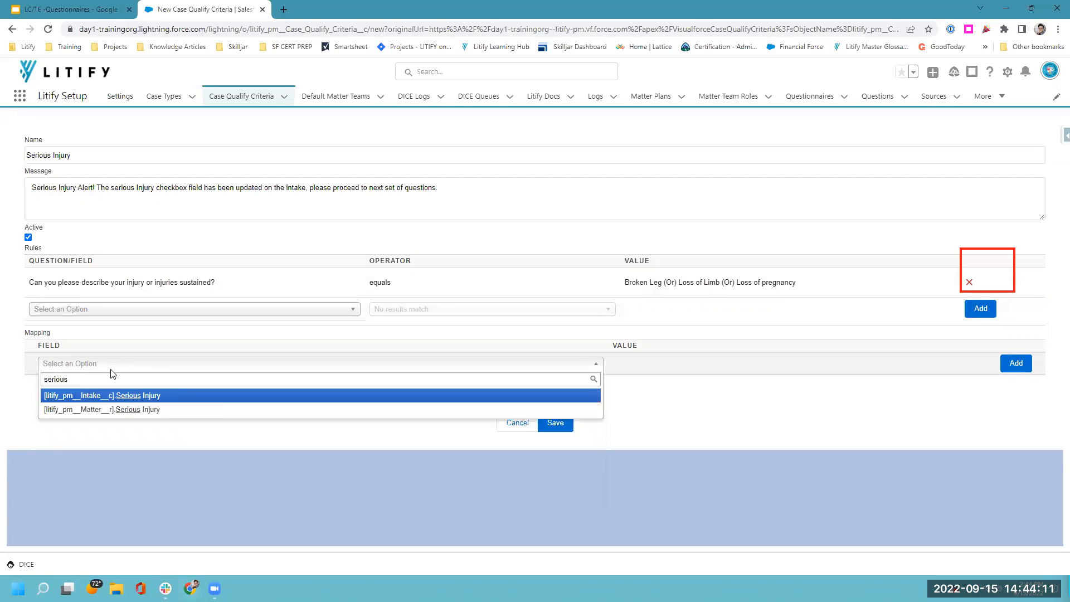
{"action": "left_click", "coordinate": [117, 396]}
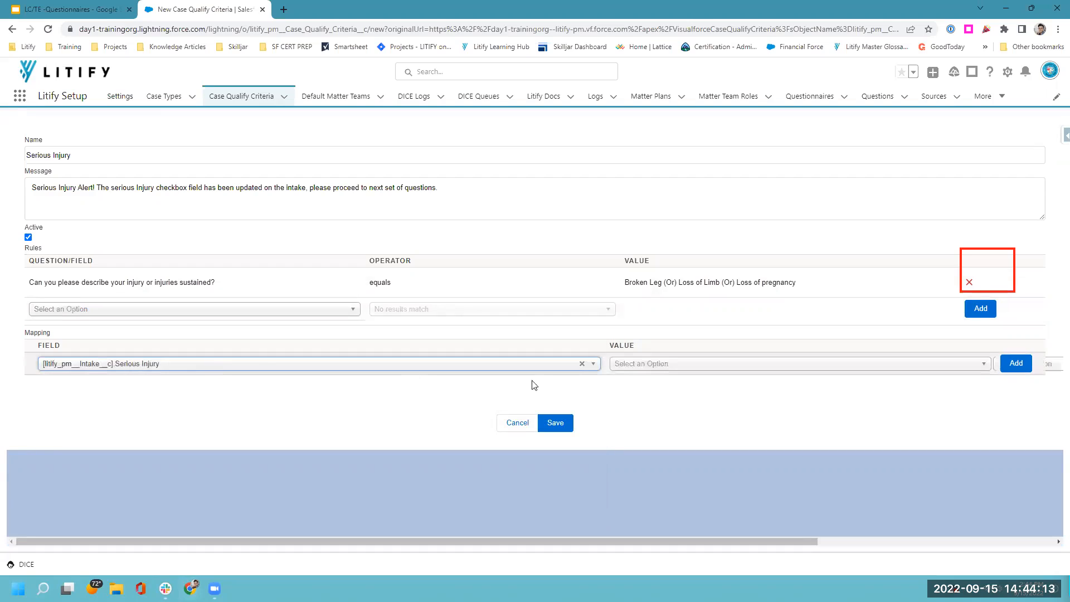
{"action": "left_click", "coordinate": [644, 364]}
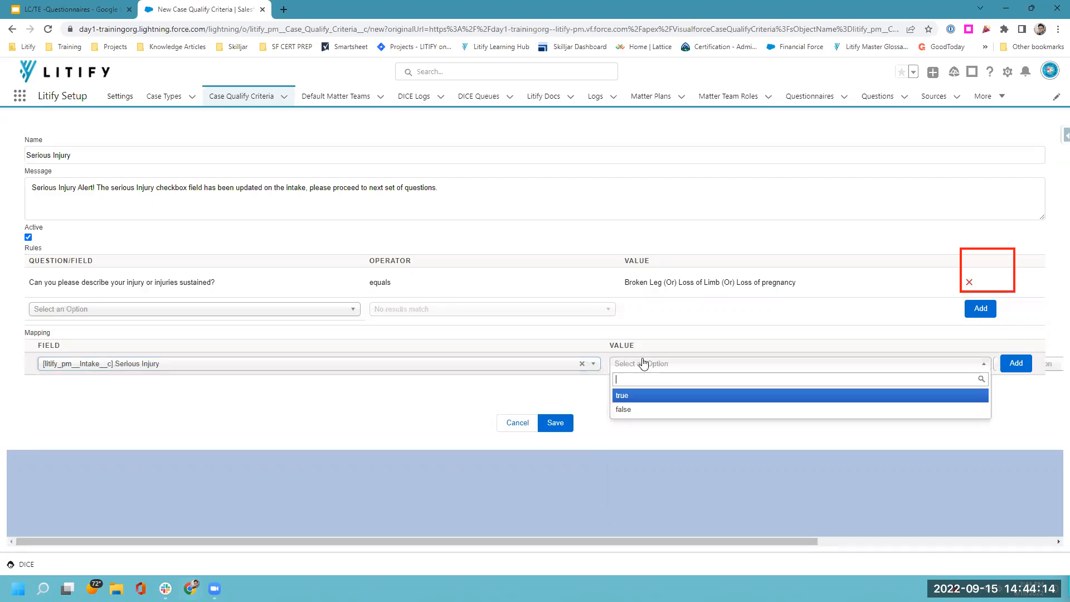
{"action": "left_click", "coordinate": [636, 396]}
{"action": "left_click", "coordinate": [1016, 363]}
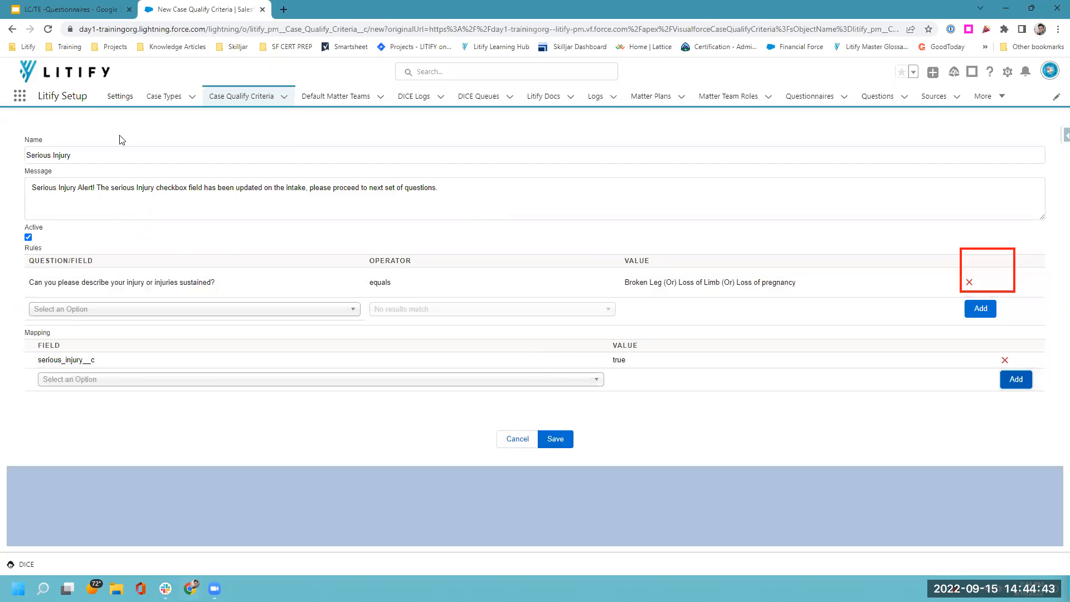
{"action": "left_click", "coordinate": [556, 443]}
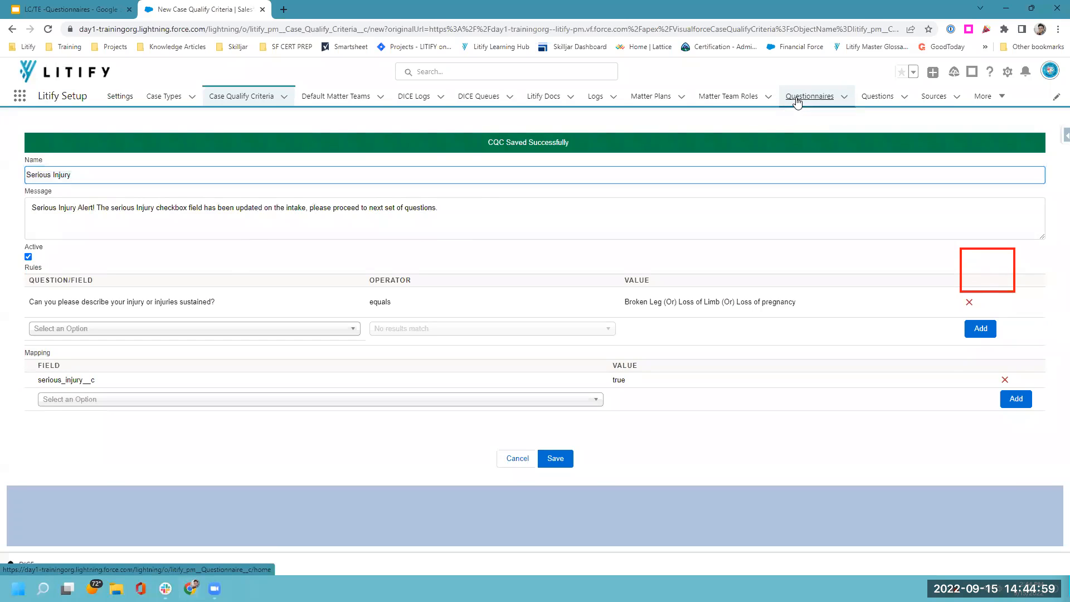
Open the Automobile Accident questionnaire and enable Check CQC on its Opening node.
{"action": "left_click", "coordinate": [797, 98]}
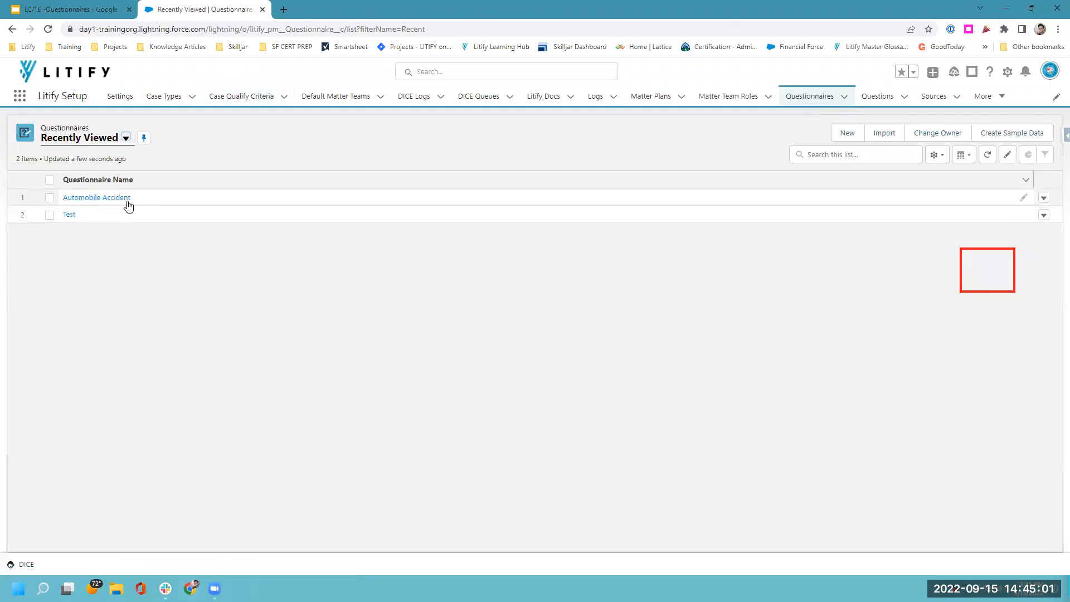
{"action": "left_click", "coordinate": [122, 202]}
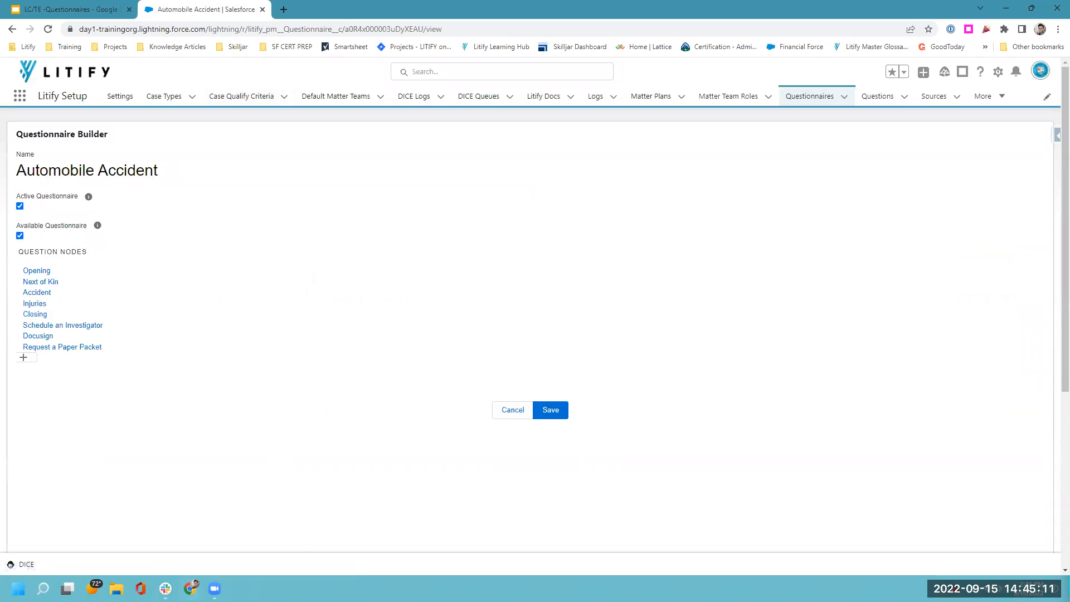
{"action": "left_click", "coordinate": [36, 271]}
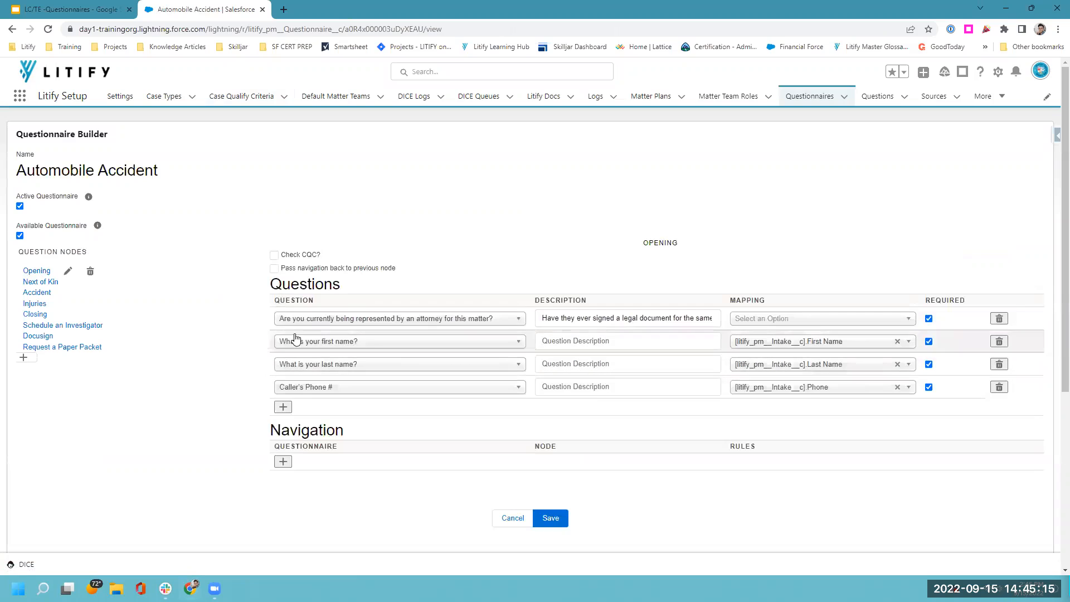
{"action": "left_click", "coordinate": [273, 255]}
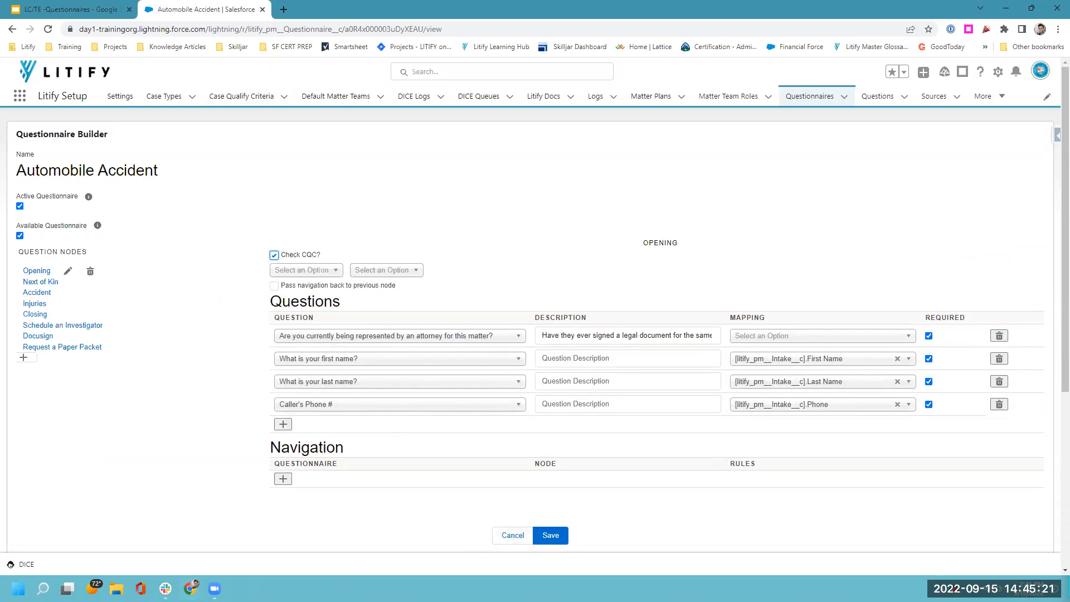
Enable Check CQC on the Next of Kin and Accident question nodes.
{"action": "left_click", "coordinate": [40, 282]}
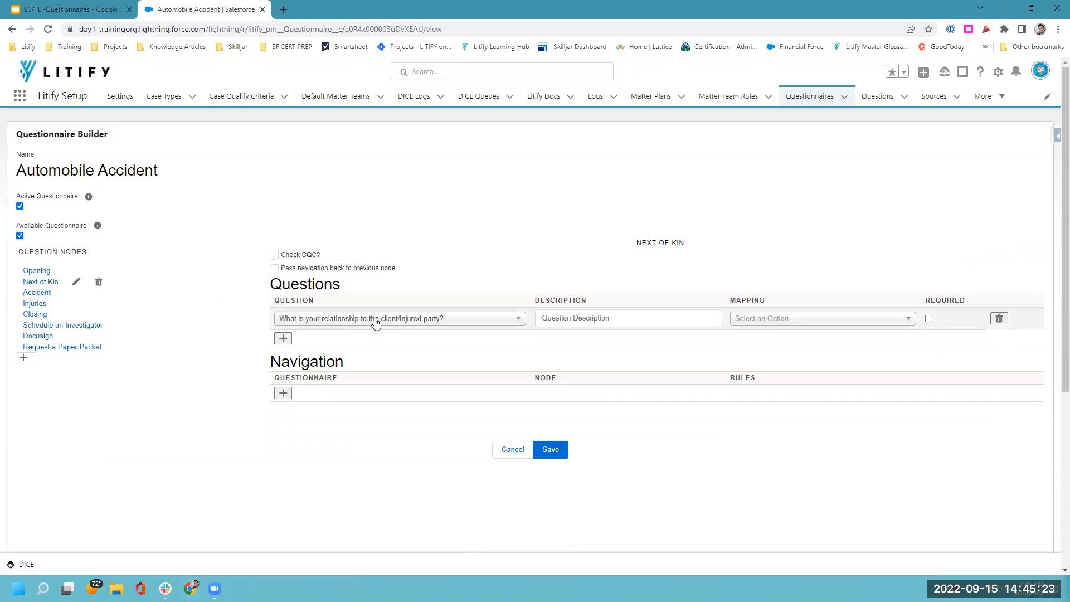
{"action": "left_click", "coordinate": [274, 256]}
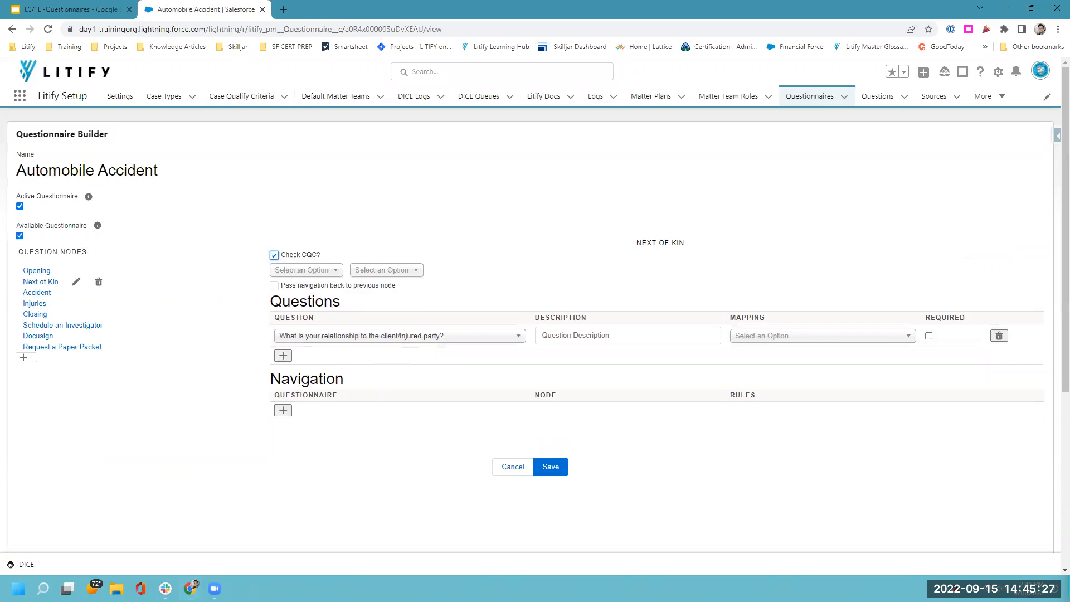
{"action": "left_click", "coordinate": [34, 293]}
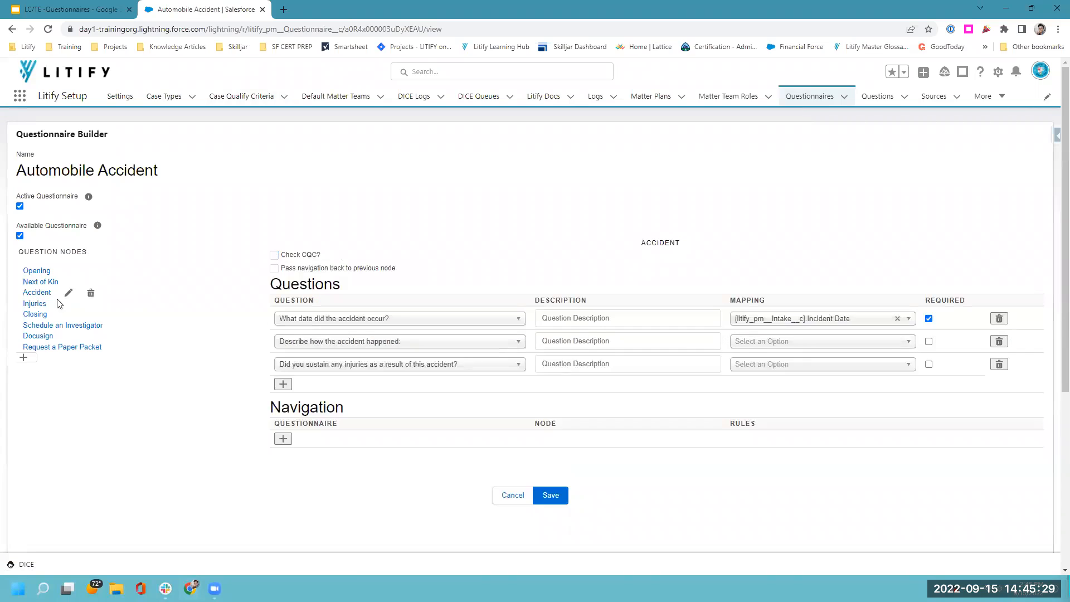
{"action": "left_click", "coordinate": [275, 256]}
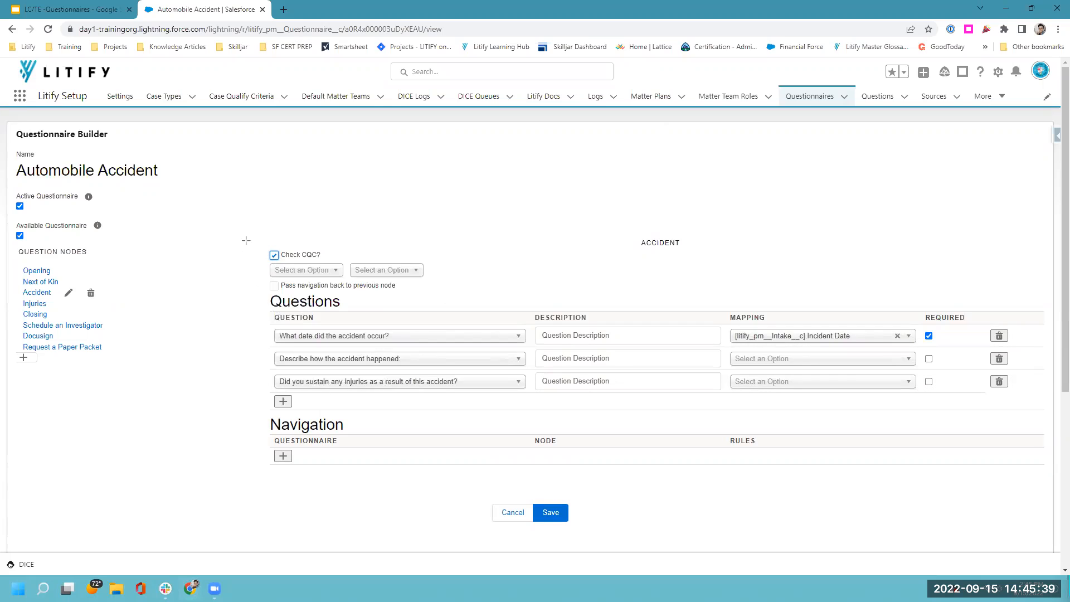
{"action": "mouse_move", "coordinate": [248, 230]}
{"action": "left_mouse_down"}
{"action": "mouse_move", "coordinate": [313, 273]}
{"action": "mouse_move", "coordinate": [453, 279]}
{"action": "left_mouse_up"}
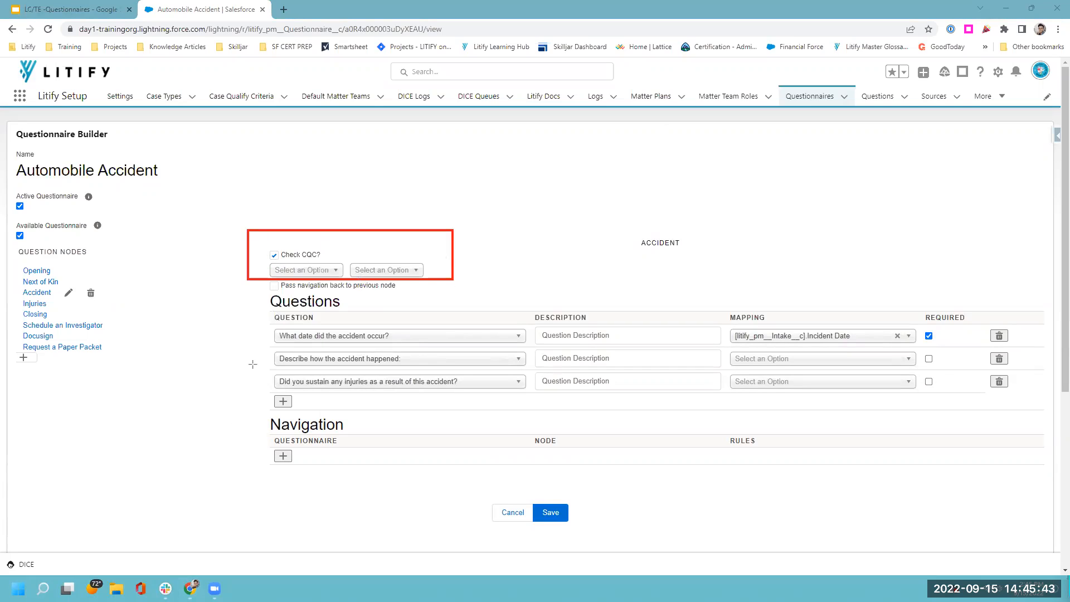
{"action": "mouse_move", "coordinate": [250, 365]}
{"action": "left_mouse_down"}
{"action": "mouse_move", "coordinate": [534, 394]}
{"action": "mouse_move", "coordinate": [197, 375]}
{"action": "mouse_move", "coordinate": [235, 370]}
{"action": "left_mouse_up"}
{"action": "key", "text": "ctrl+z"}
{"action": "key", "text": "ctrl+z"}
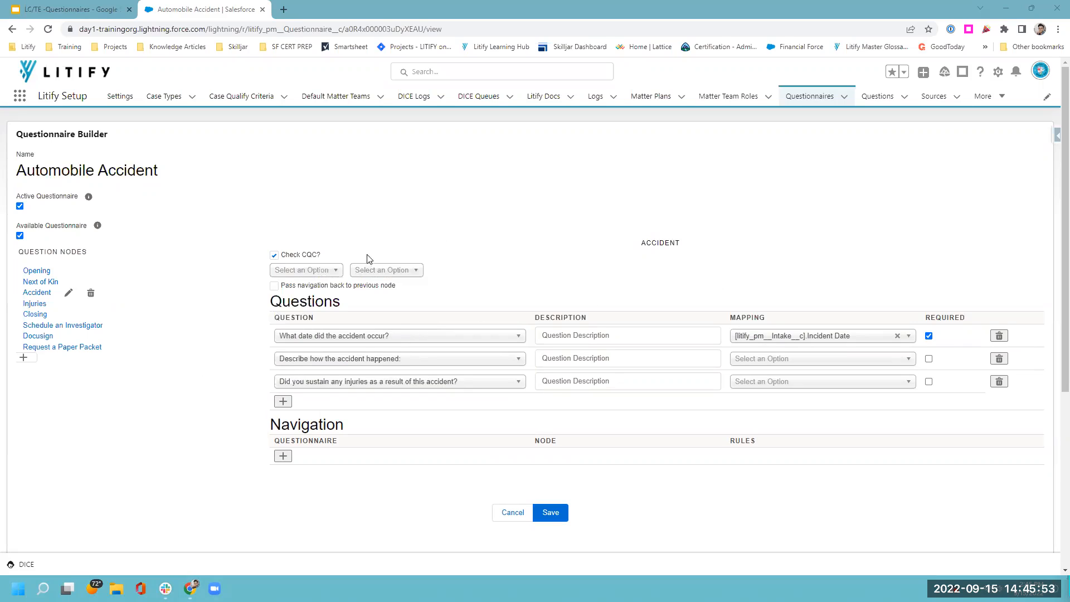
Open the Injuries question node and enable Check CQC on it.
{"action": "left_click", "coordinate": [32, 303]}
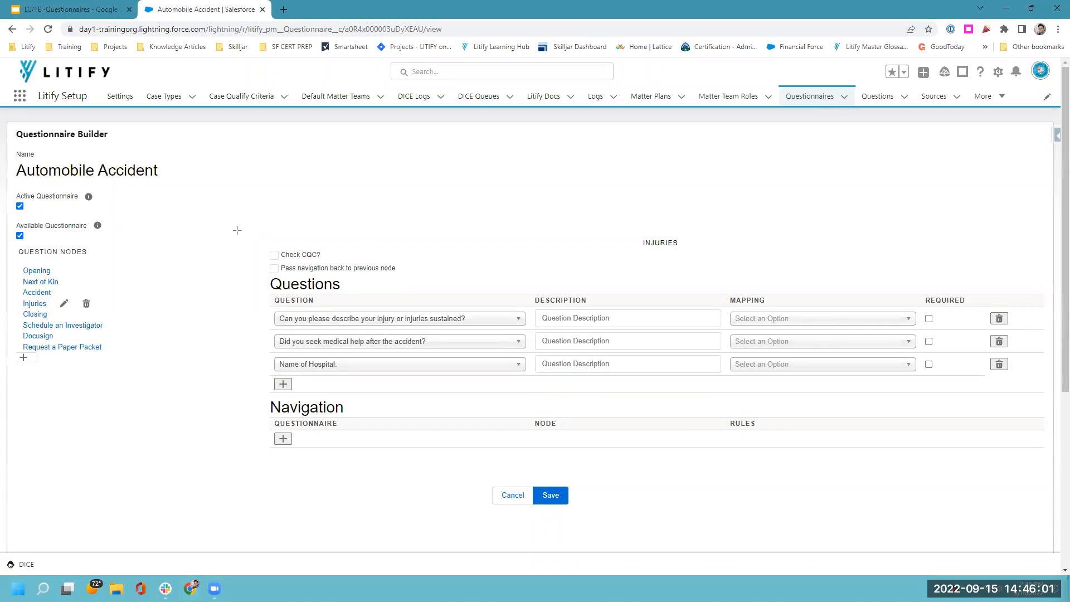
{"action": "left_click_drag", "start_coordinate": [236, 227], "coordinate": [355, 263]}
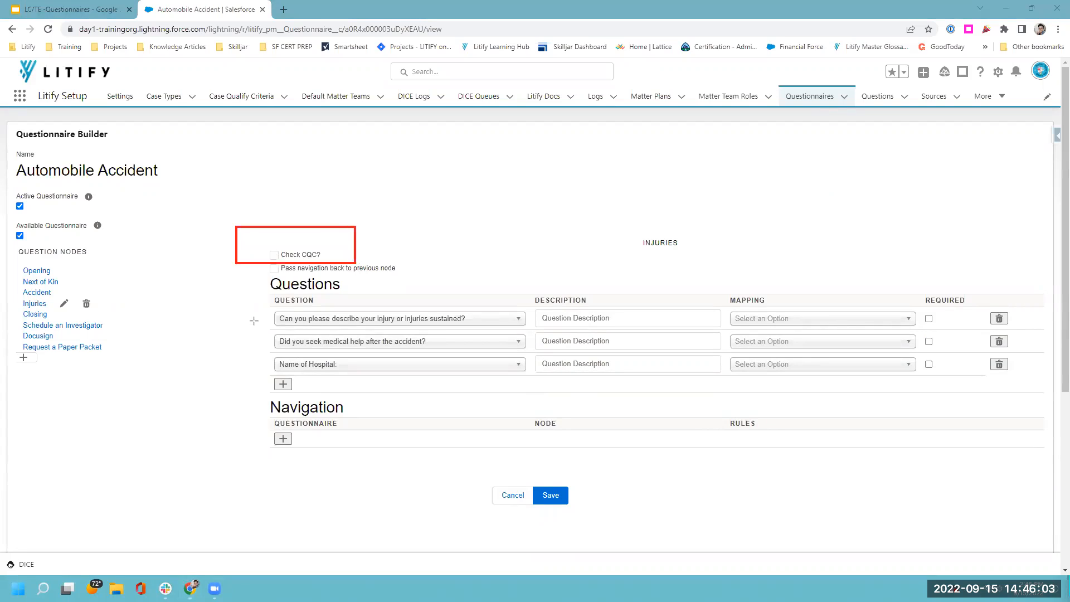
{"action": "left_click_drag", "start_coordinate": [251, 304], "coordinate": [509, 326]}
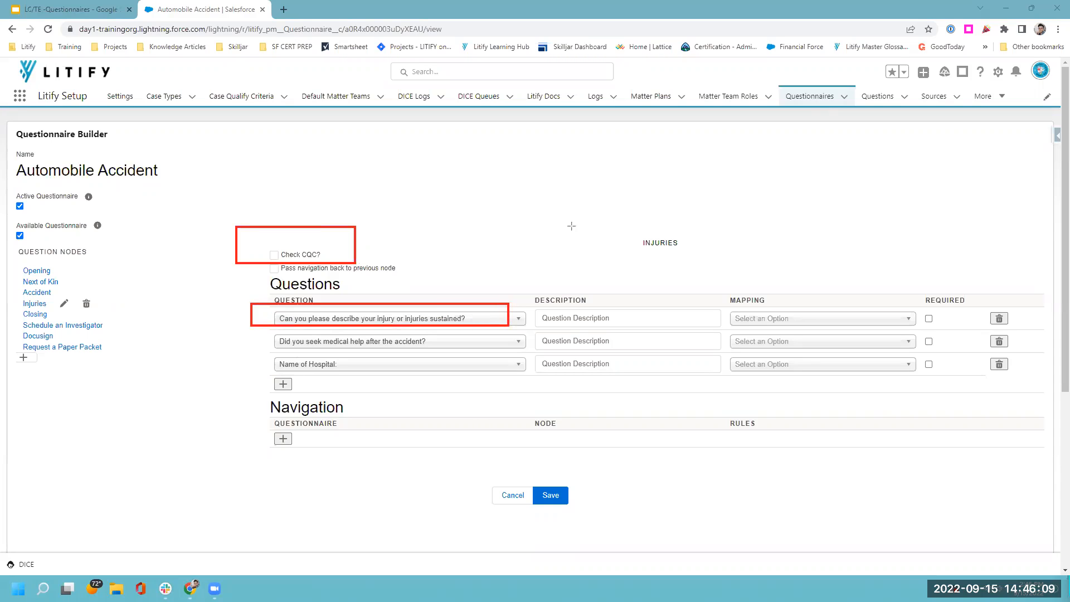
{"action": "left_click", "coordinate": [274, 255]}
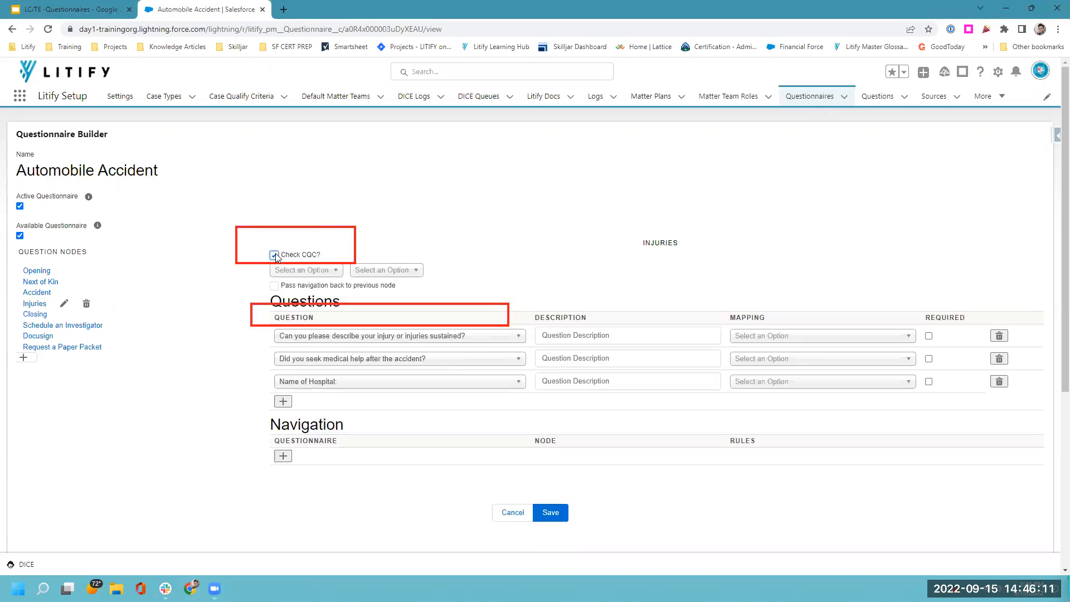
Set the Injuries node's CQC destination to the Automobile Accident questionnaire and its Closing node.
{"action": "left_click", "coordinate": [317, 272]}
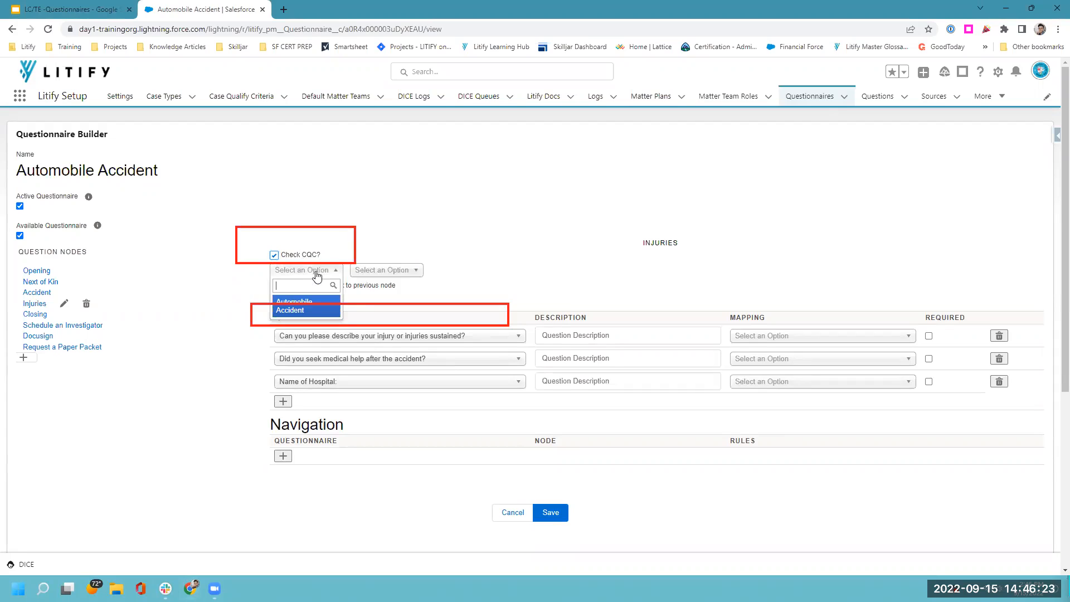
{"action": "left_click", "coordinate": [315, 309]}
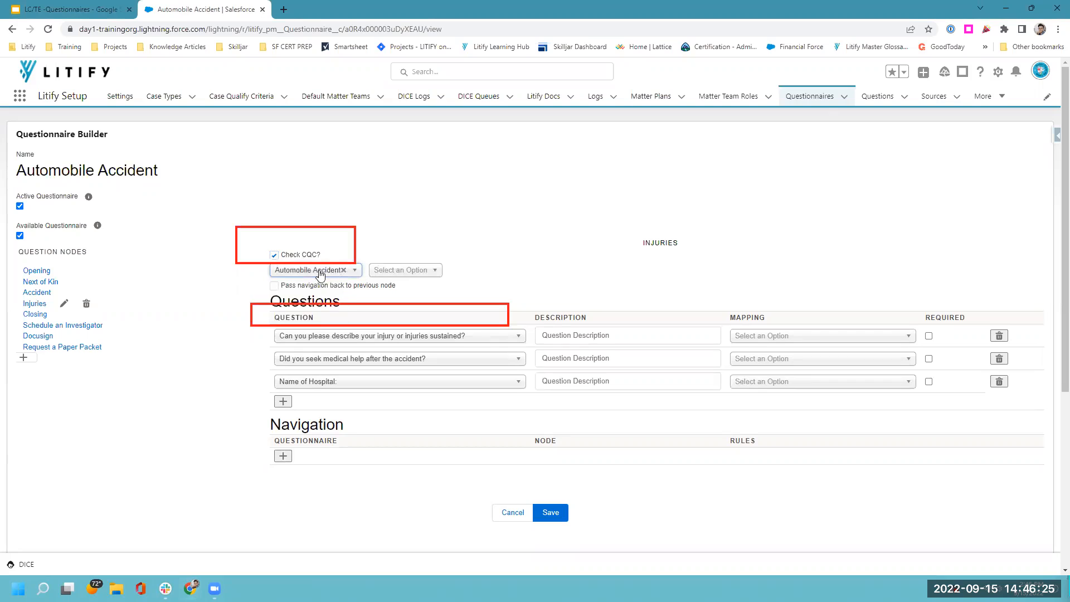
{"action": "left_click", "coordinate": [390, 272]}
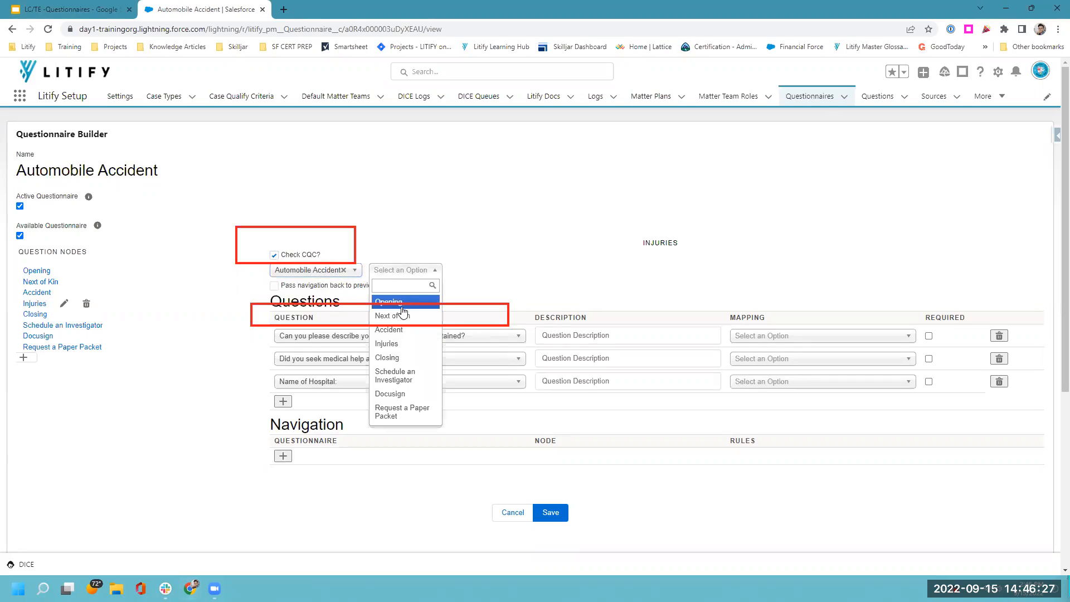
{"action": "left_click", "coordinate": [412, 359]}
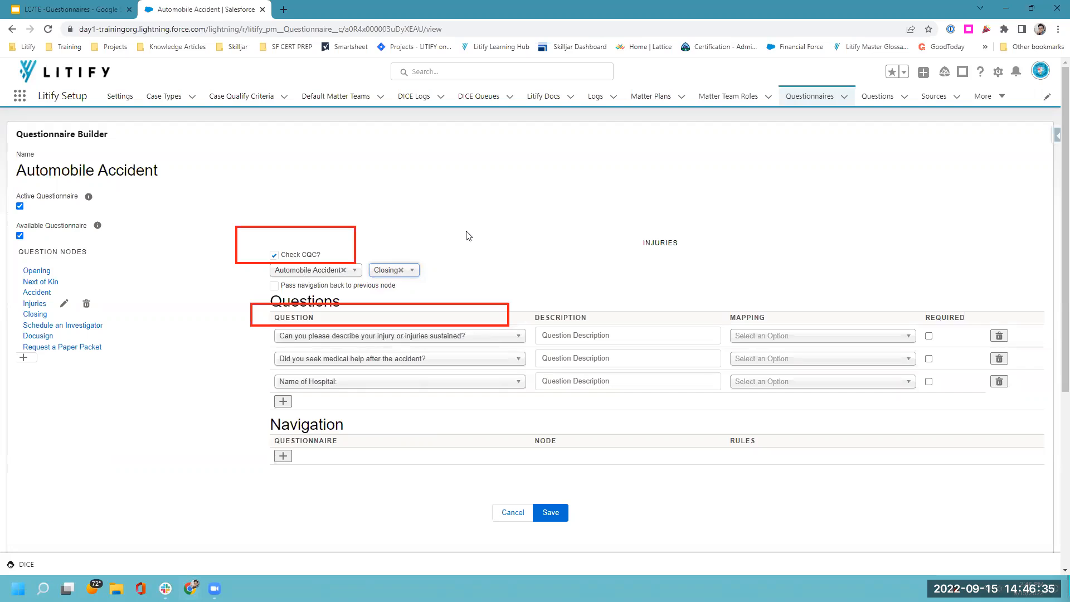
Change the CQC destination node to Injuries and save the questionnaire.
{"action": "left_click", "coordinate": [400, 270]}
{"action": "left_click", "coordinate": [416, 272]}
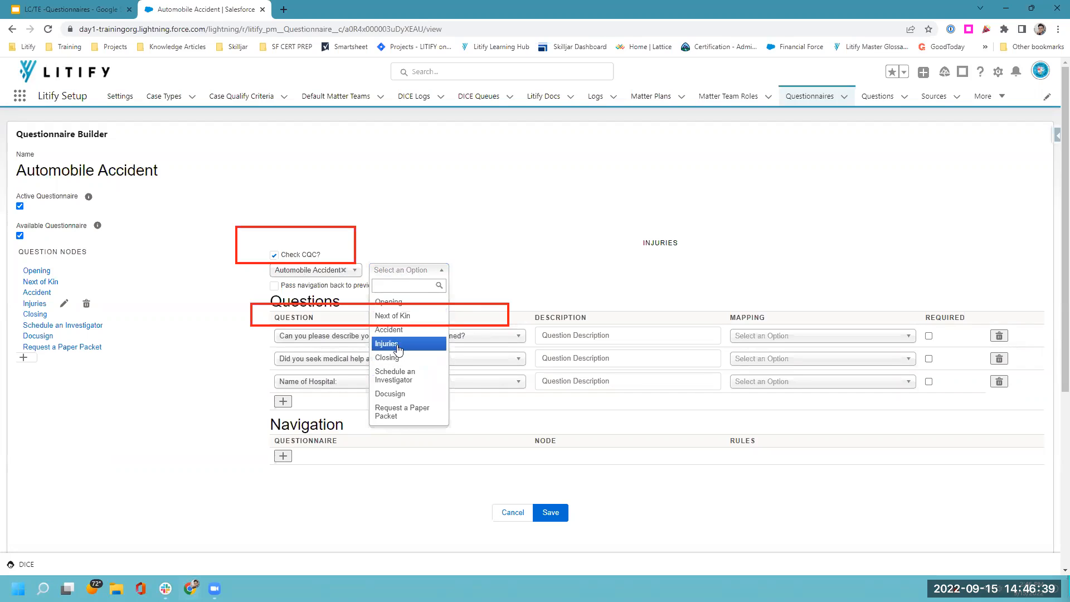
{"action": "left_click", "coordinate": [398, 345]}
{"action": "left_click", "coordinate": [551, 514]}
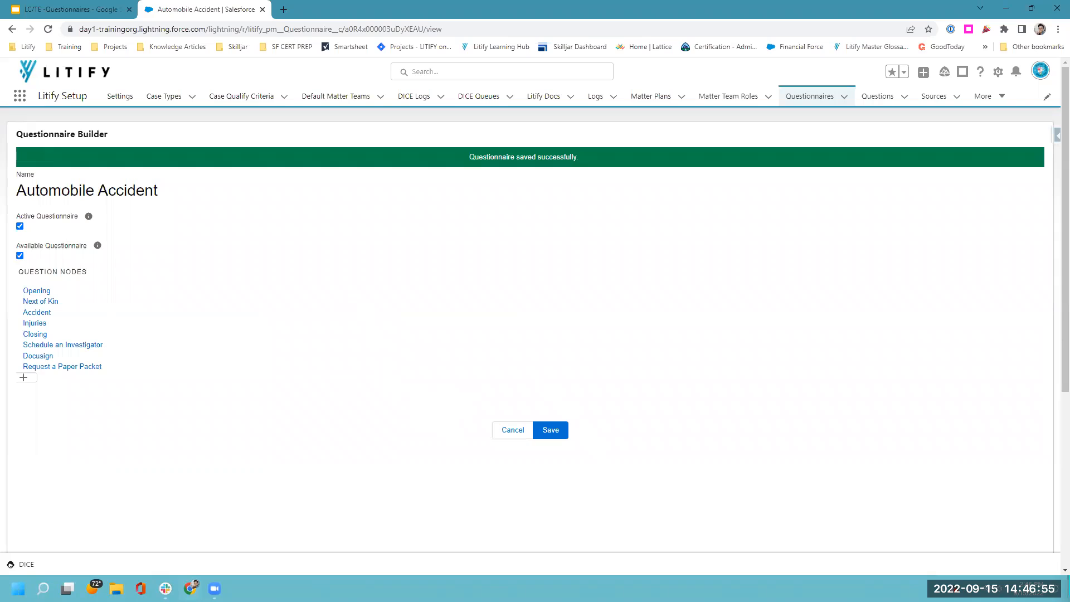
Switch to the Google Slides presentation and advance to the Navigation + Rules slide.
{"action": "left_click", "coordinate": [67, 9]}
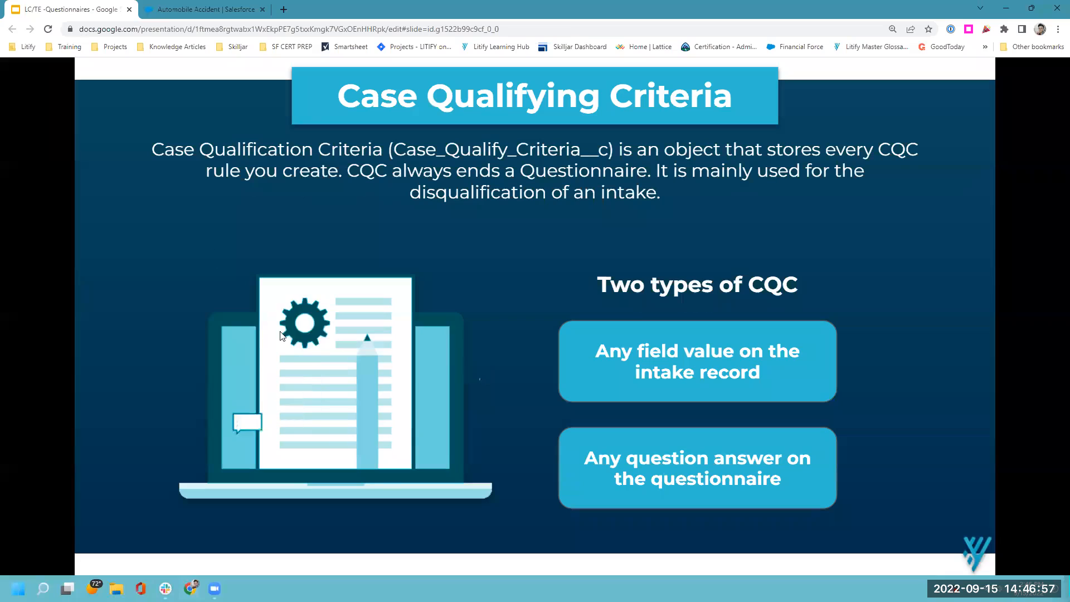
{"action": "left_click", "coordinate": [933, 395]}
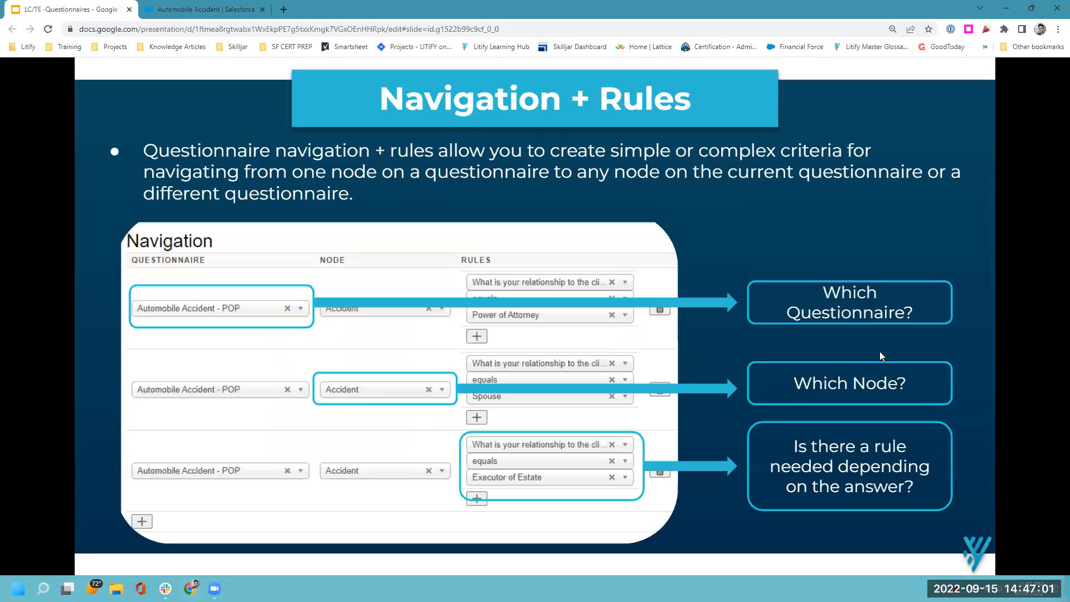
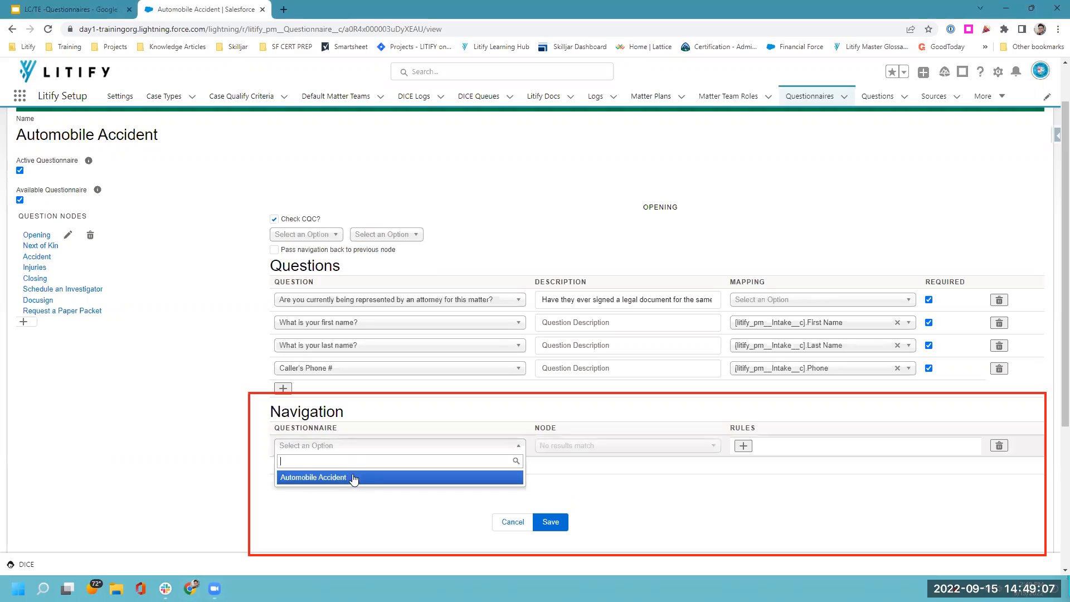
Set the Opening node's navigation row to the Automobile Accident questionnaire and its Accident node.
{"action": "left_click", "coordinate": [361, 477]}
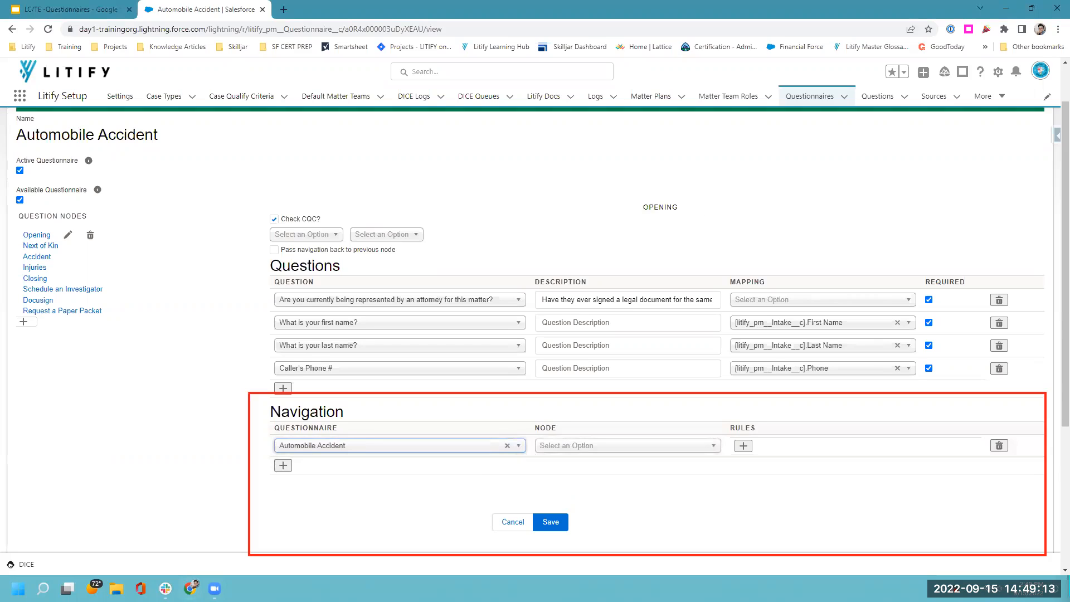
{"action": "left_click_drag", "start_coordinate": [626, 185], "coordinate": [709, 216]}
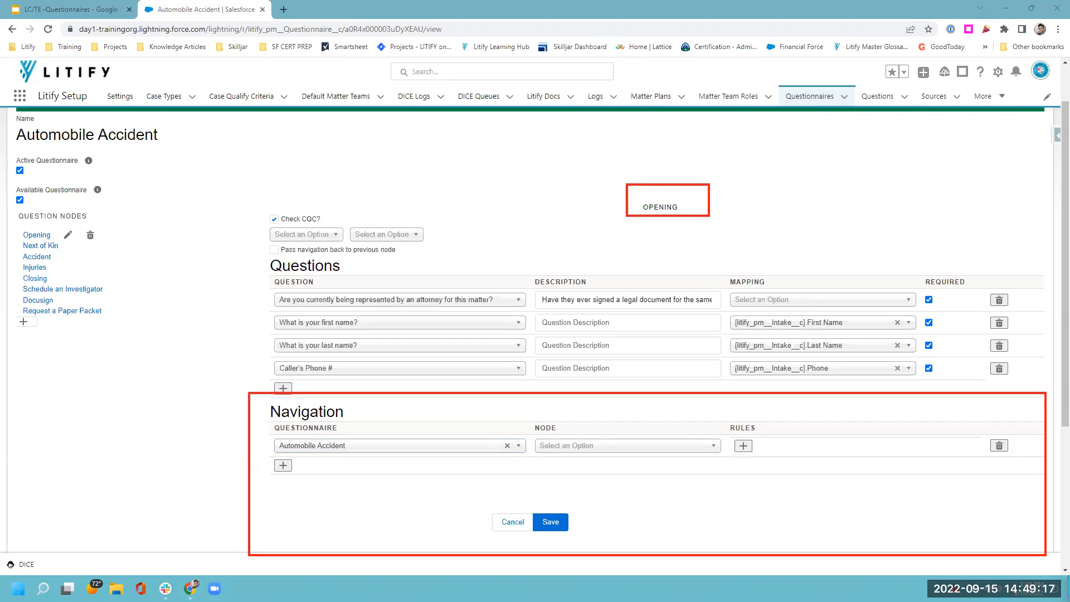
{"action": "left_click", "coordinate": [623, 448]}
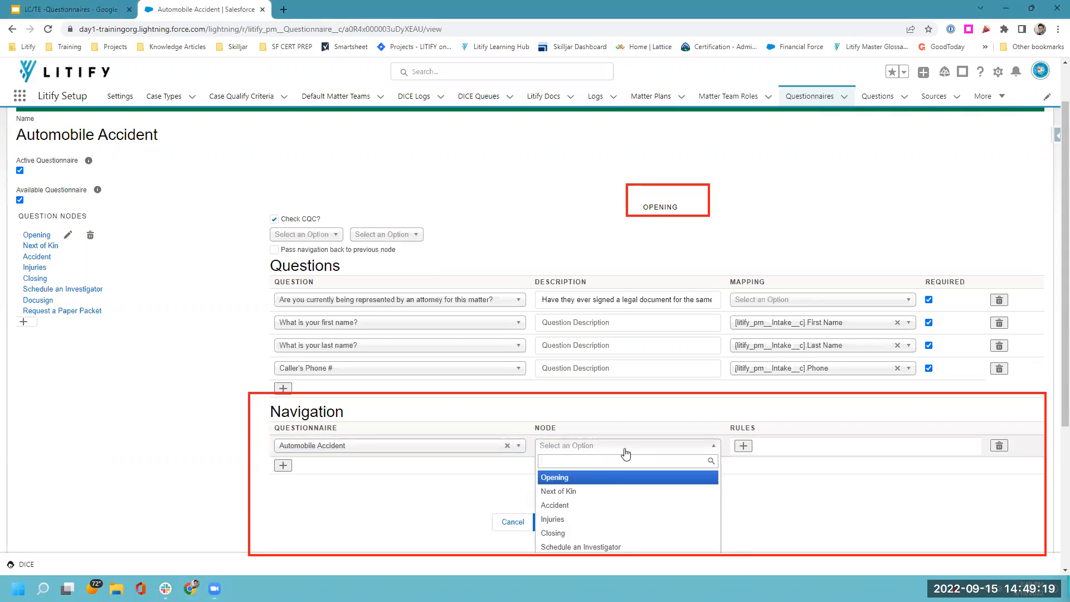
{"action": "left_click", "coordinate": [589, 505]}
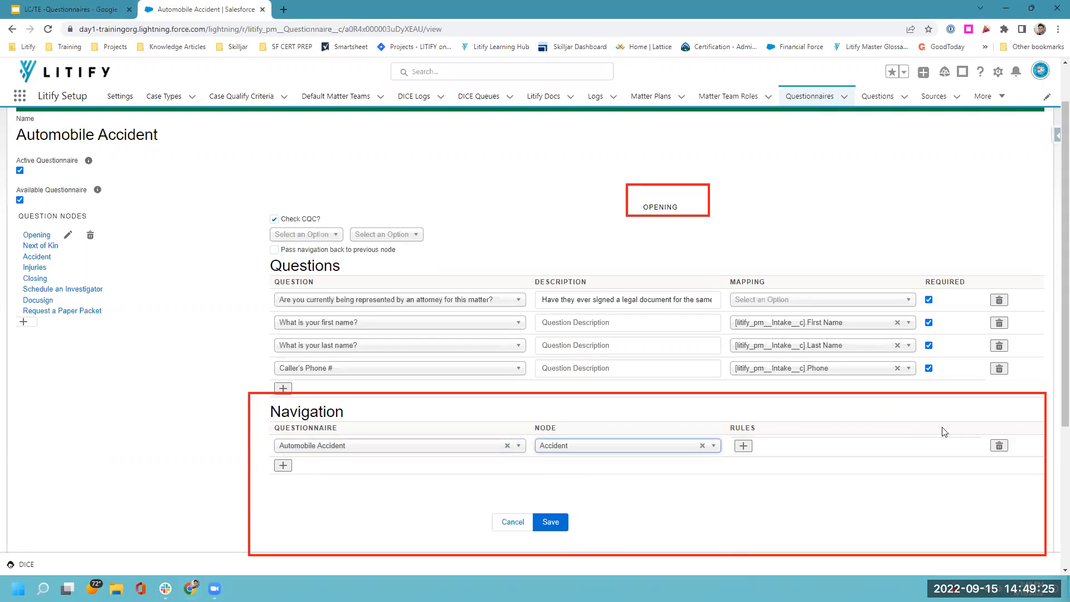
Add a rule to the Accident navigation row: "Do you have legal authority in this case?" equals Yes.
{"action": "left_click", "coordinate": [744, 447]}
{"action": "left_click", "coordinate": [761, 446]}
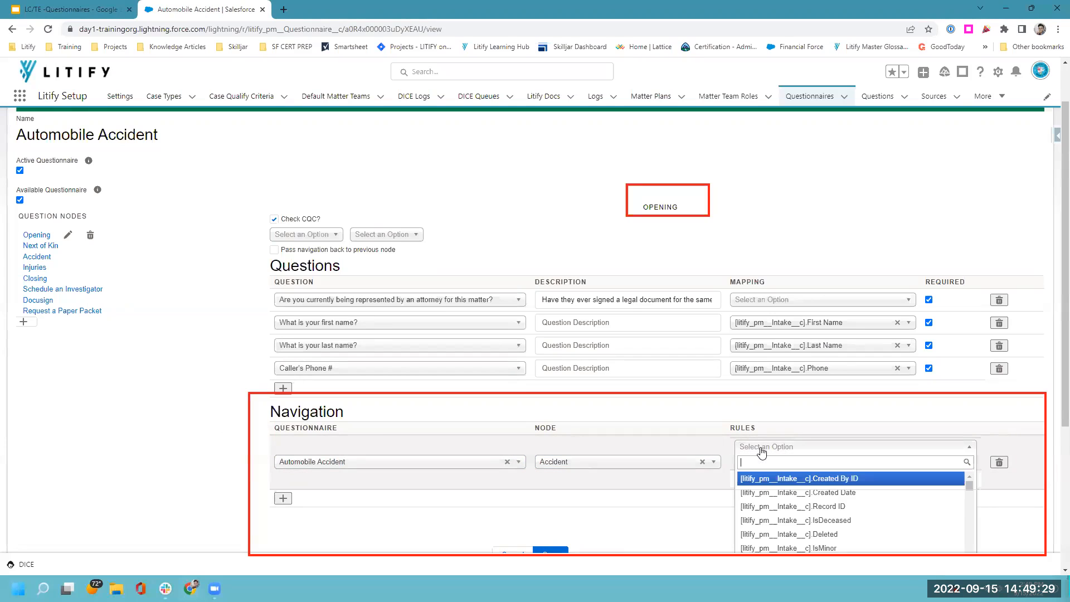
{"action": "type", "text": "do yo"}
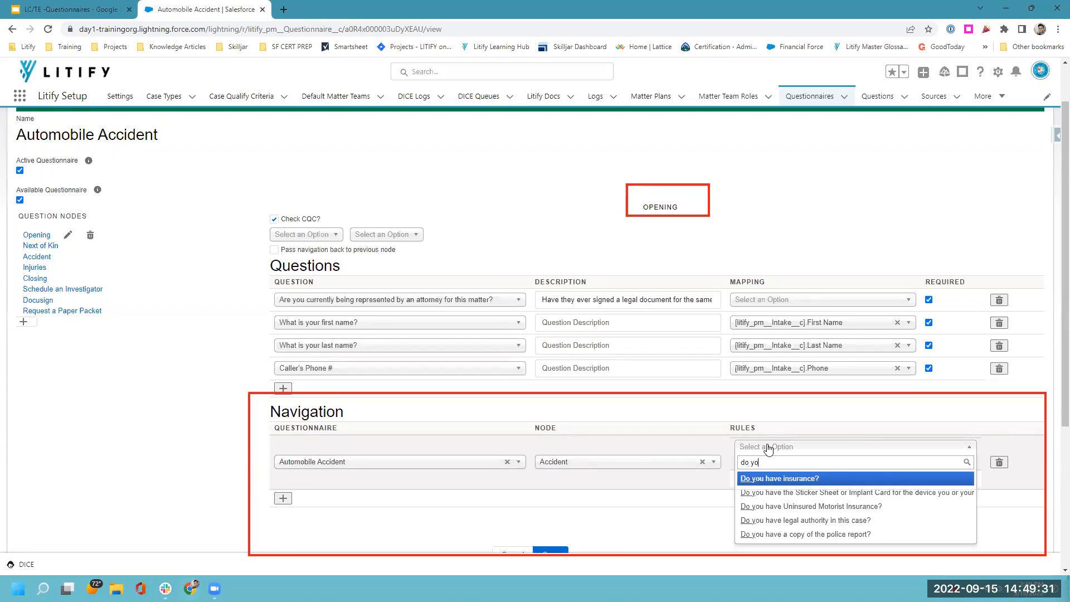
{"action": "type", "text": "u have l"}
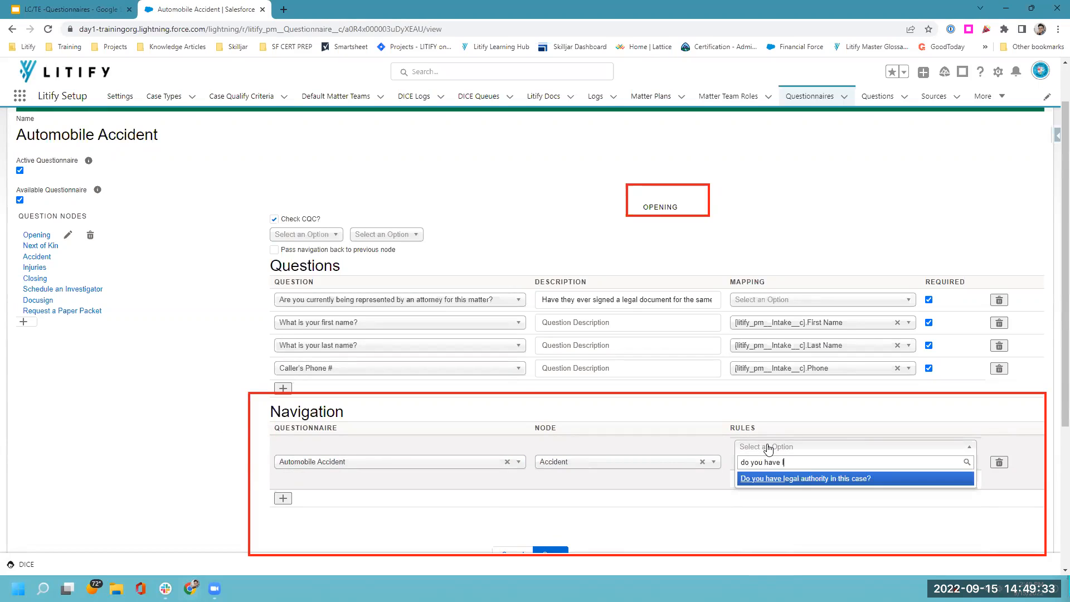
{"action": "left_click", "coordinate": [793, 486]}
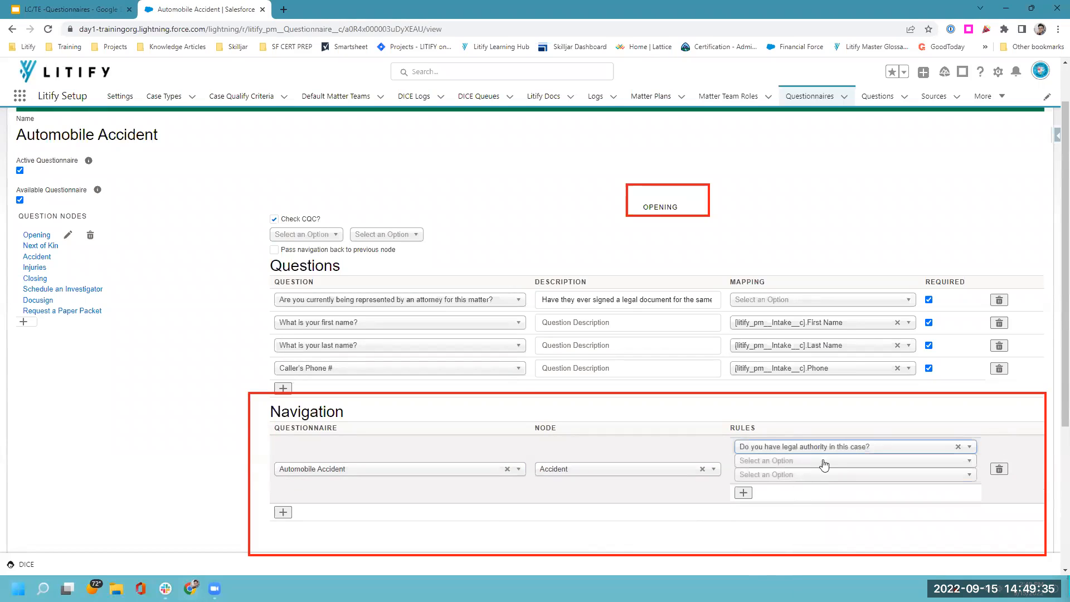
{"action": "left_click", "coordinate": [784, 466]}
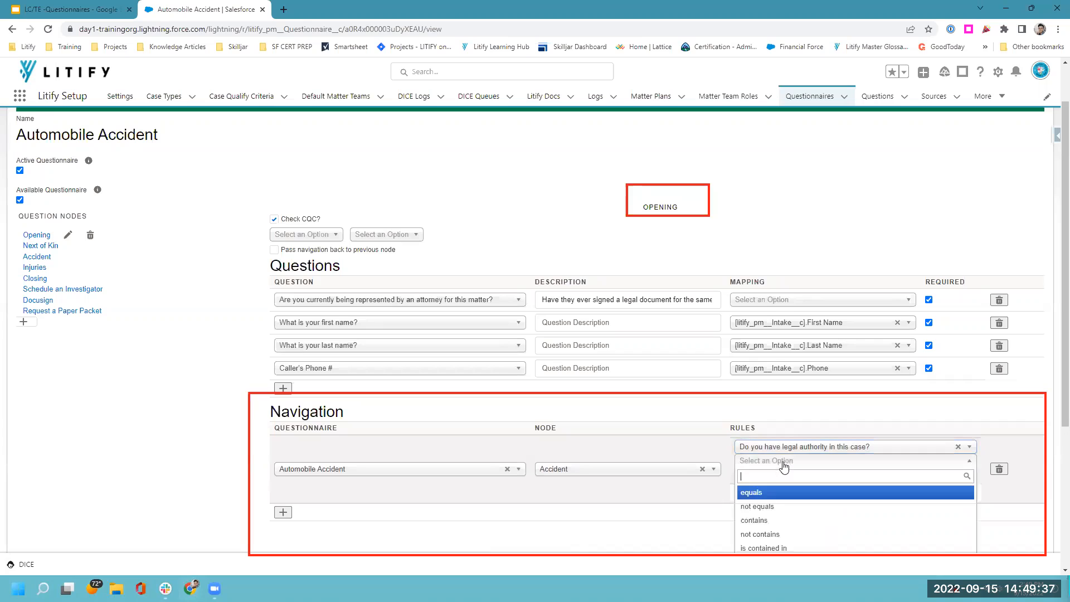
{"action": "left_click", "coordinate": [763, 492]}
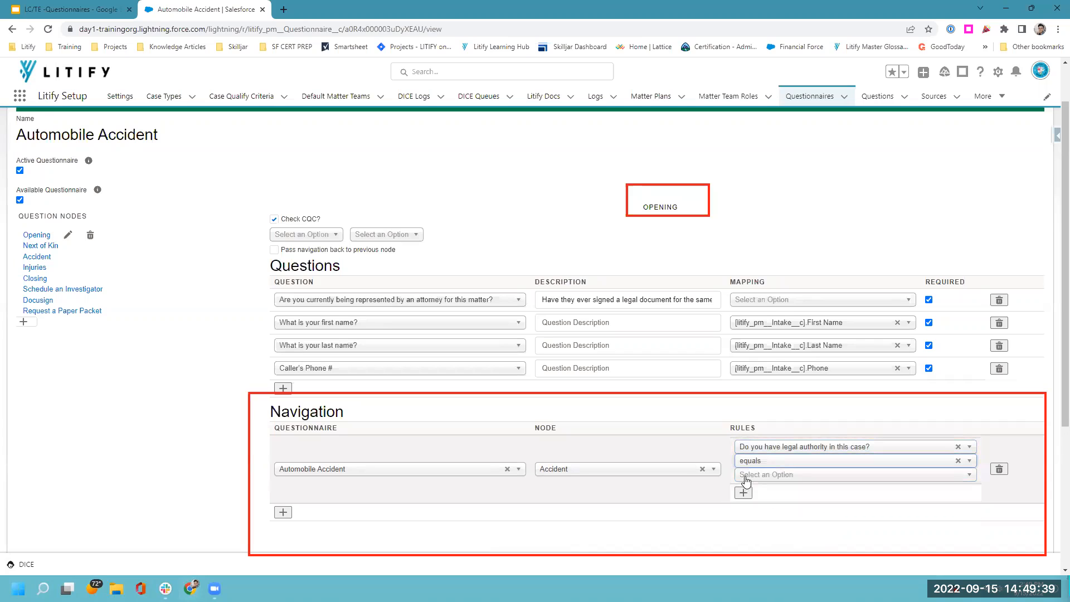
{"action": "left_click", "coordinate": [747, 478]}
{"action": "left_click", "coordinate": [748, 504]}
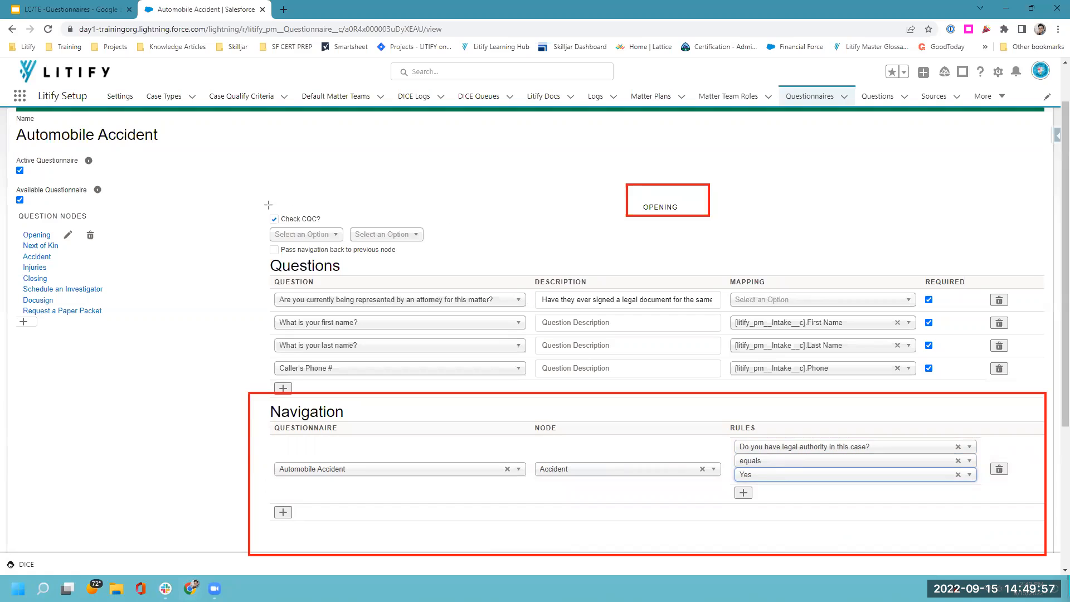
{"action": "left_click_drag", "start_coordinate": [258, 202], "coordinate": [337, 226]}
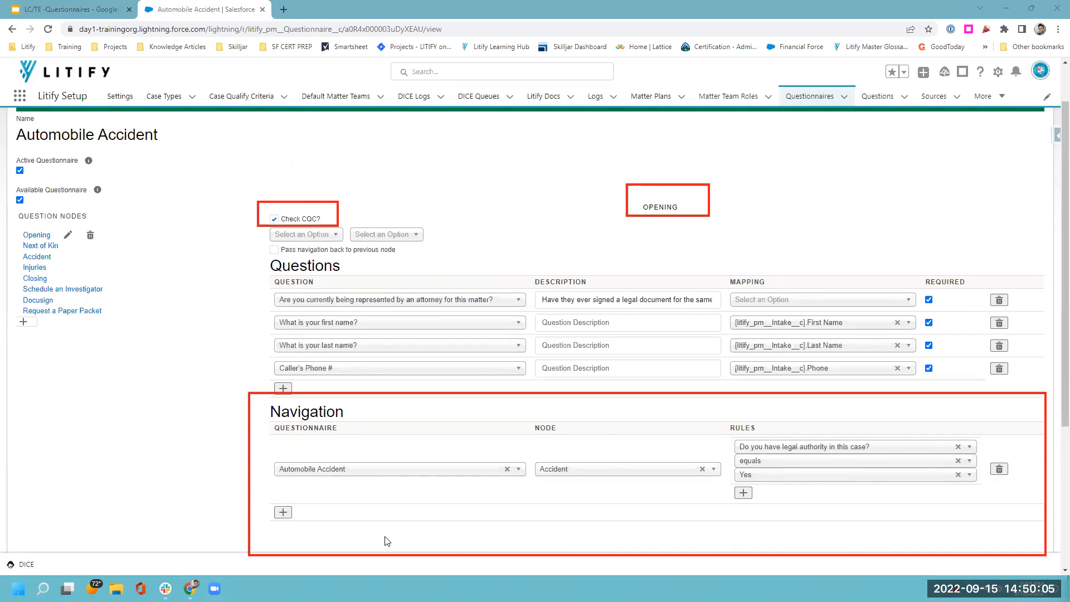
Add a second Opening navigation row to Automobile Accident's Next of Kin node without a rule, save the questionnaire, and reopen the Opening node.
{"action": "scroll", "coordinate": [152, 430], "scroll_direction": "down", "scroll_amount": 1}
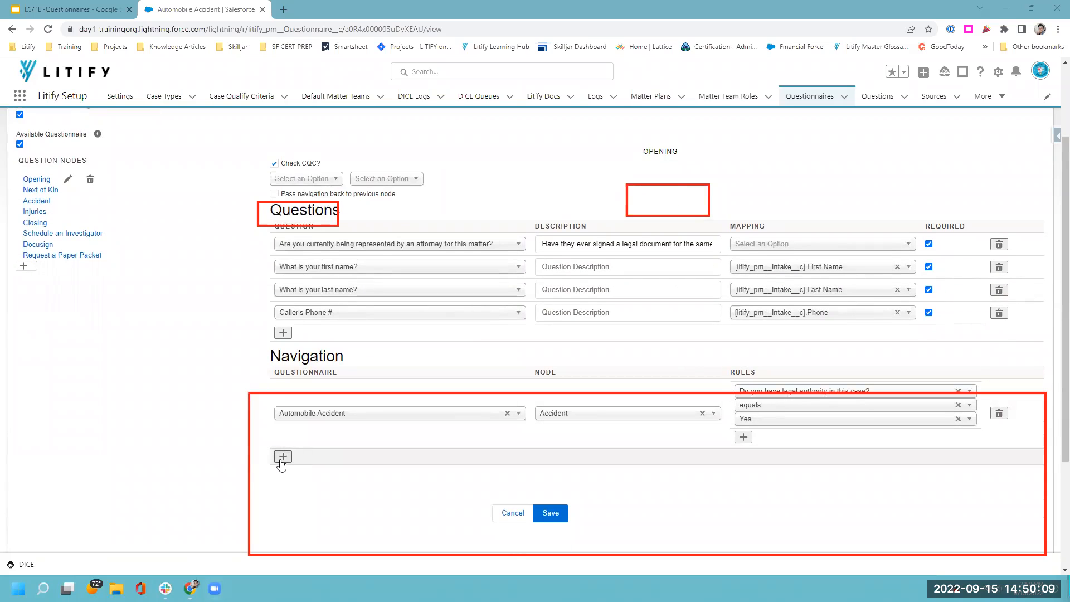
{"action": "left_click", "coordinate": [283, 458]}
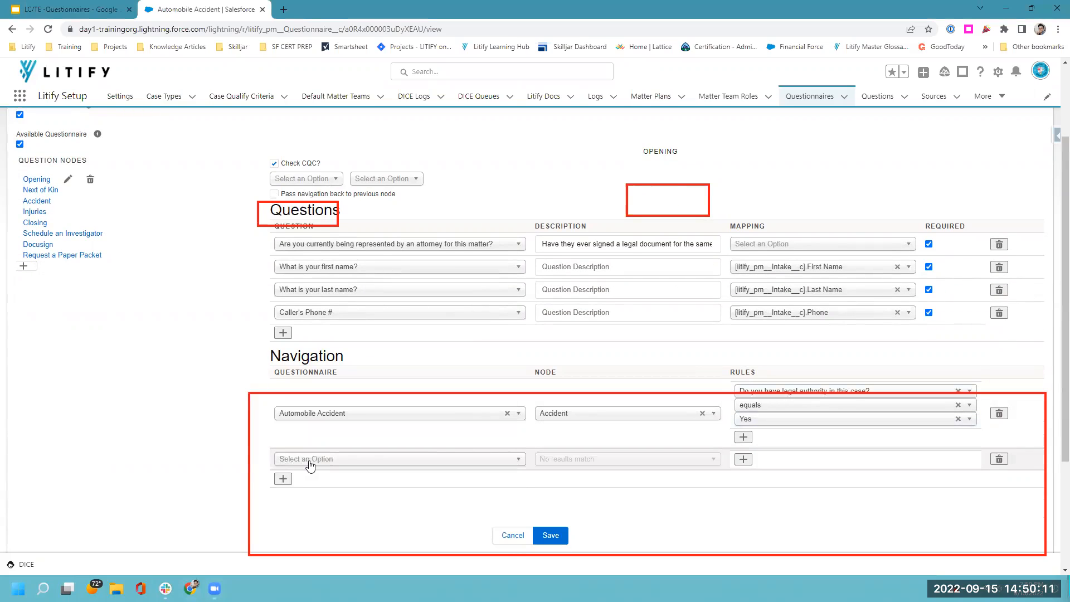
{"action": "left_click", "coordinate": [310, 460]}
{"action": "left_click", "coordinate": [326, 491]}
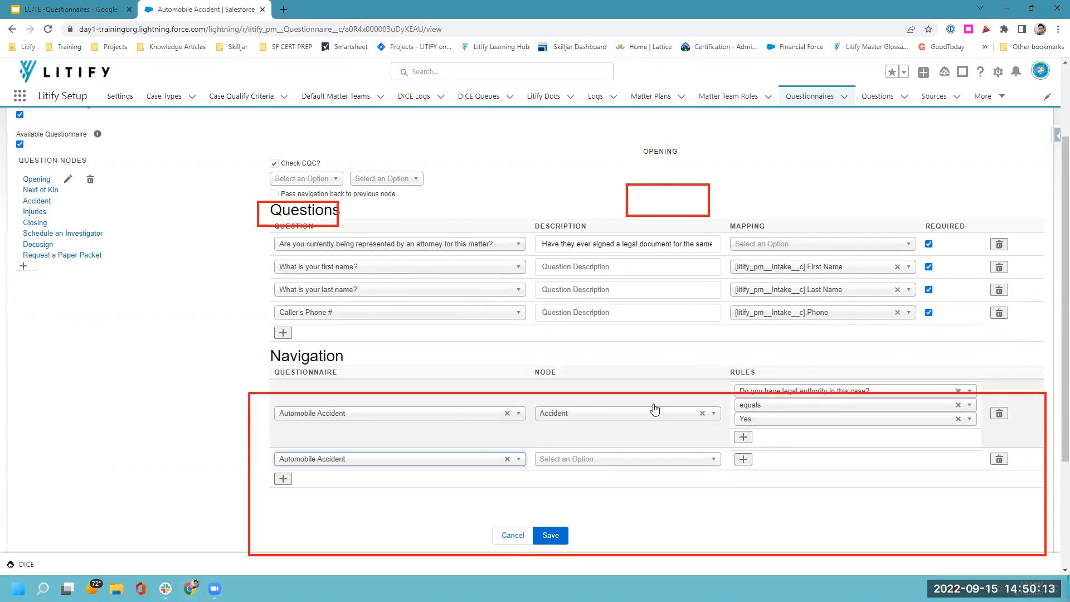
{"action": "left_click", "coordinate": [648, 466]}
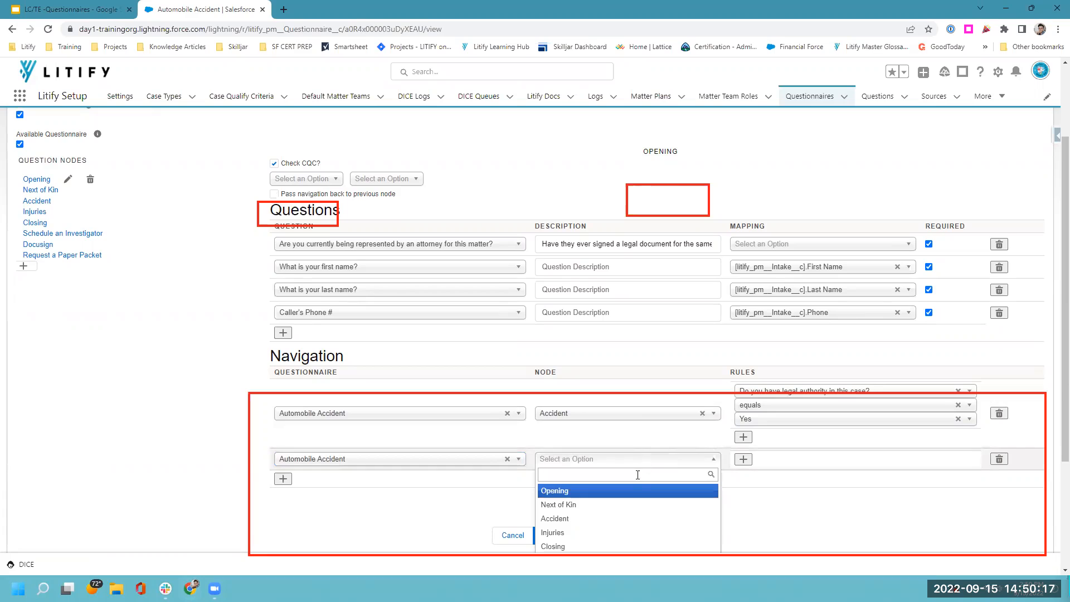
{"action": "left_click", "coordinate": [620, 504]}
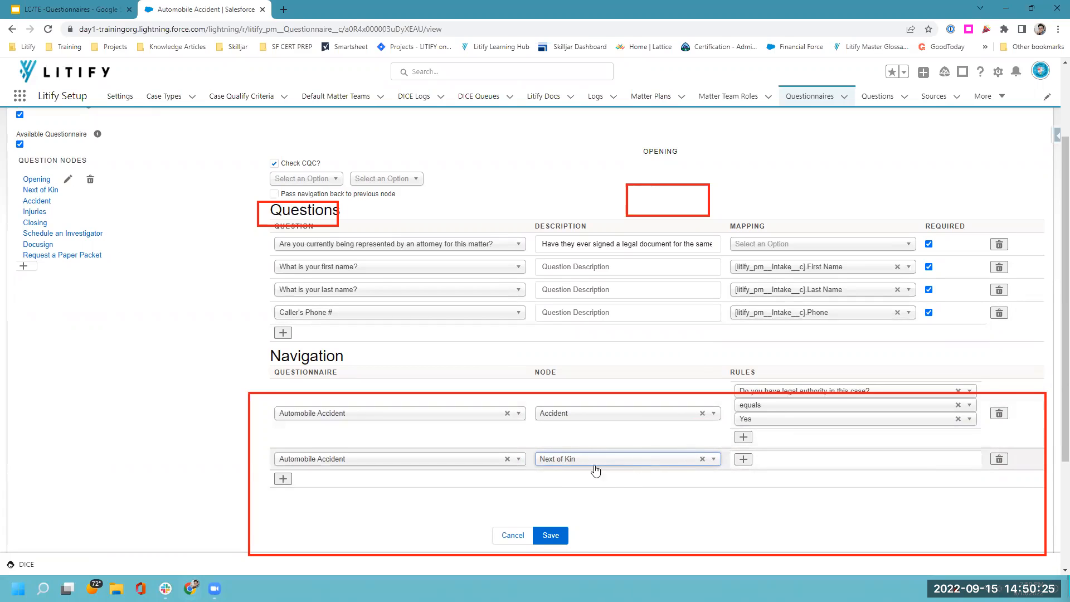
{"action": "left_click", "coordinate": [556, 537]}
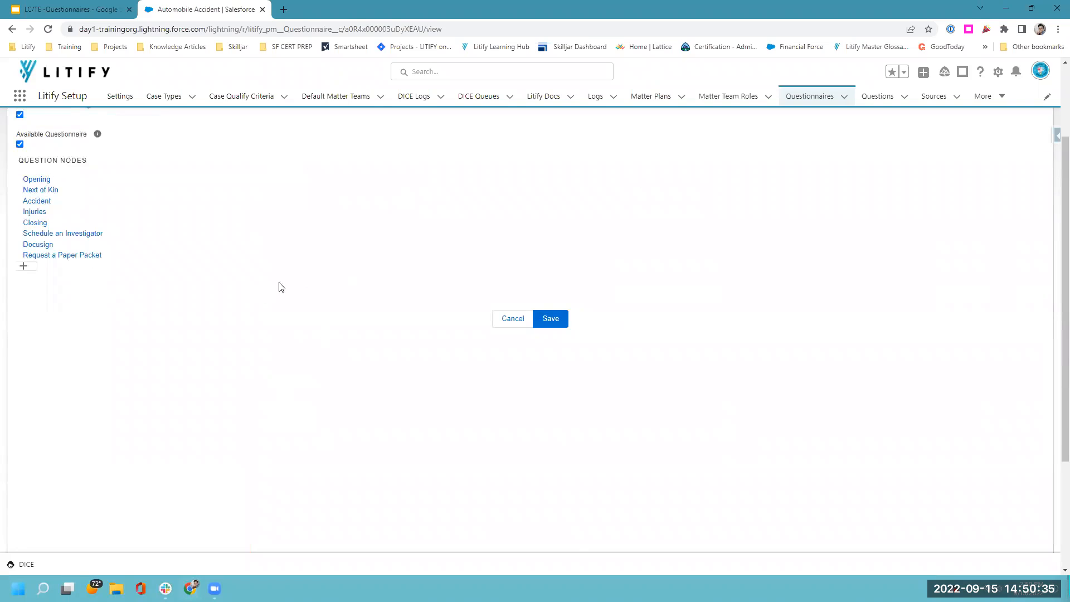
{"action": "left_click", "coordinate": [29, 181]}
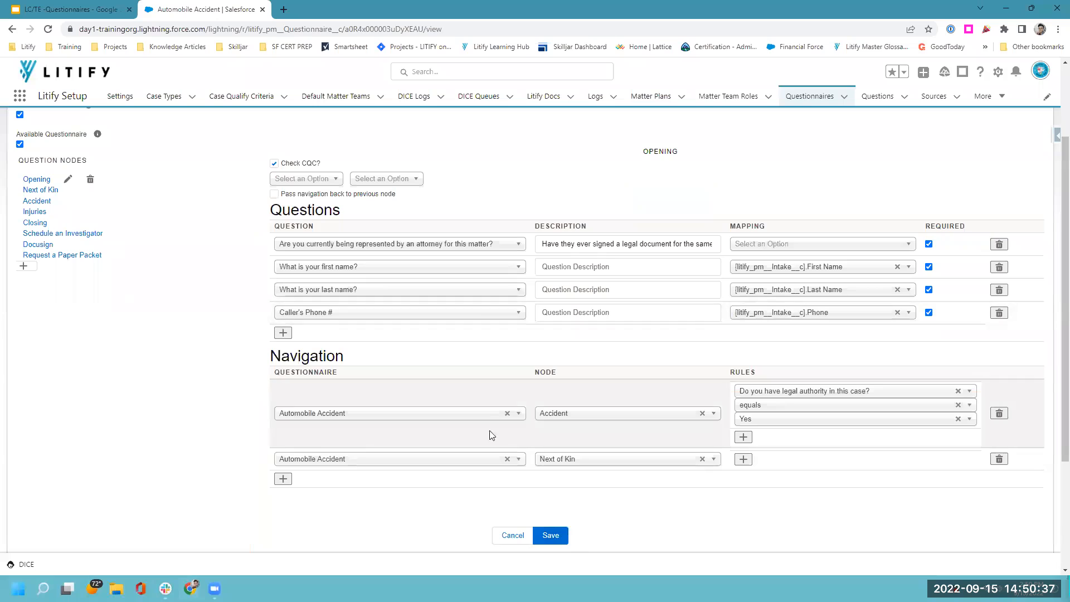
Add a navigation row on the Next of Kin node leading to the Automobile Accident questionnaire's Accident node.
{"action": "left_click", "coordinate": [35, 190]}
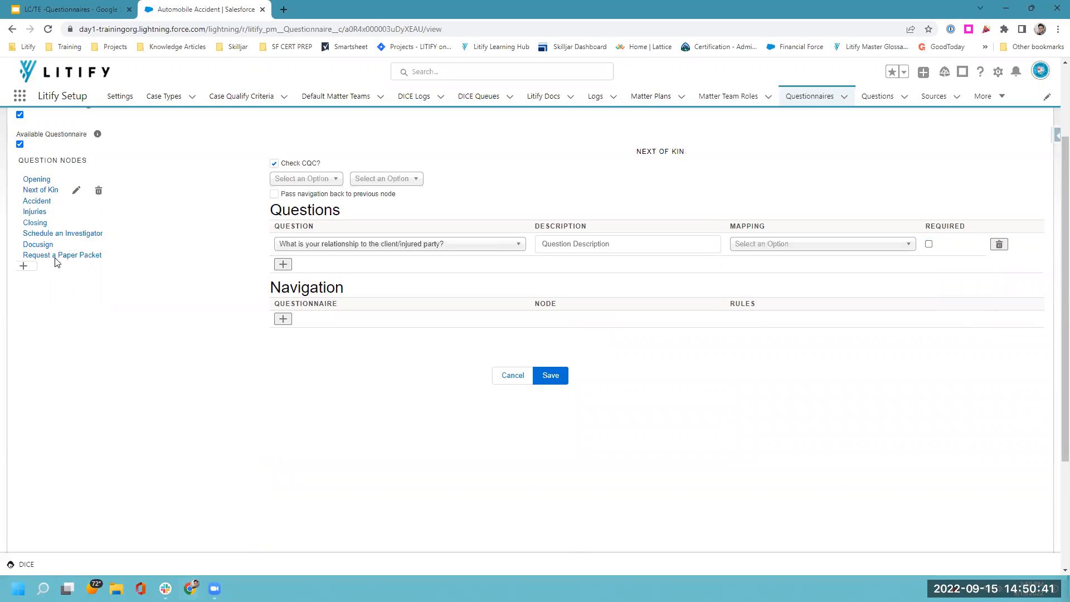
{"action": "left_click", "coordinate": [283, 319]}
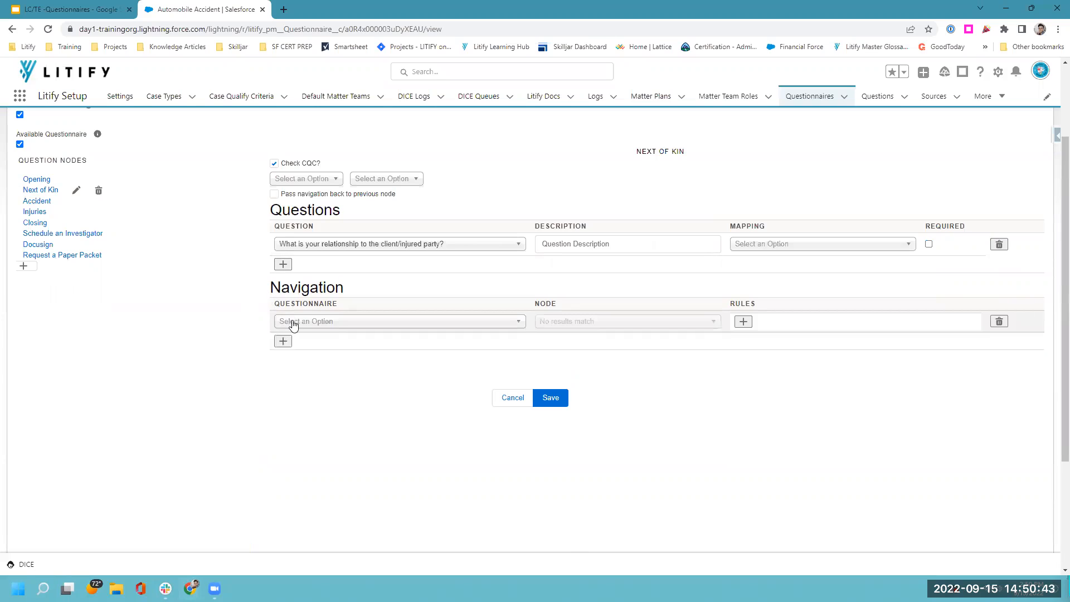
{"action": "left_click", "coordinate": [294, 325]}
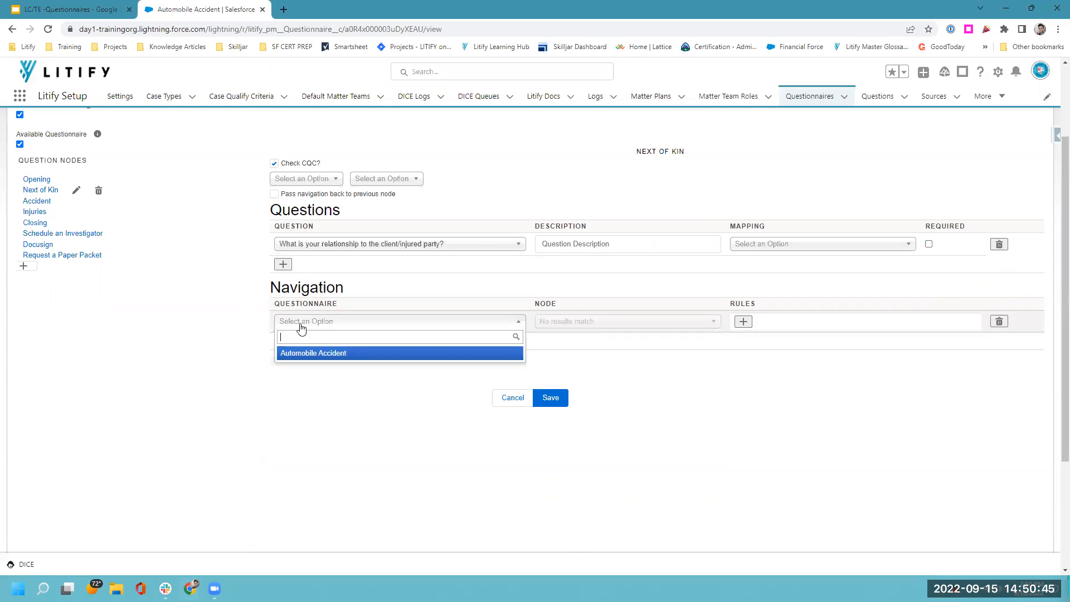
{"action": "left_click", "coordinate": [318, 352]}
{"action": "left_click", "coordinate": [582, 322]}
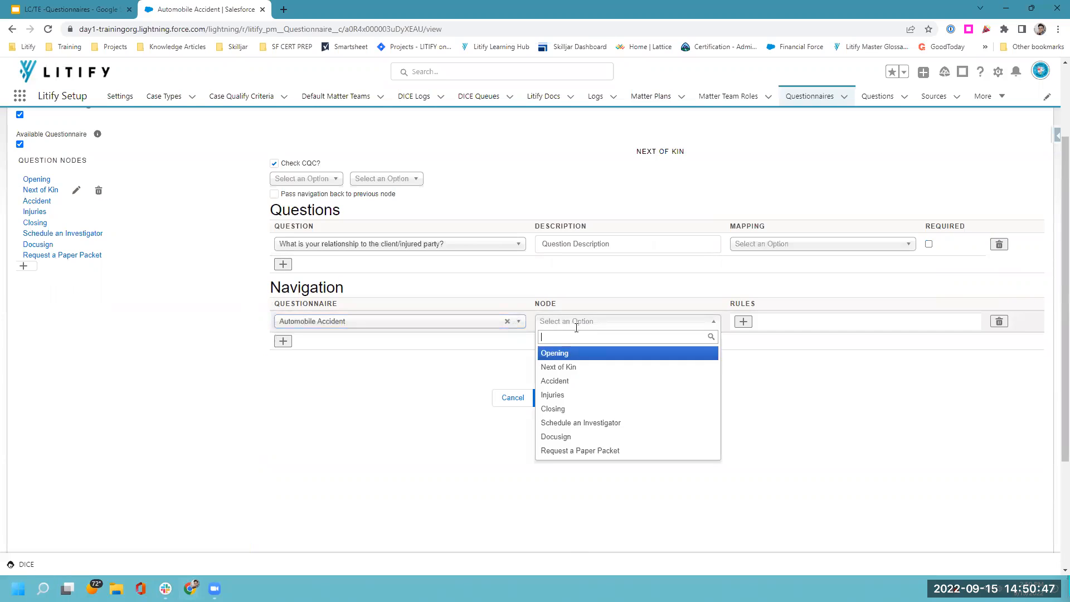
{"action": "left_click", "coordinate": [577, 378]}
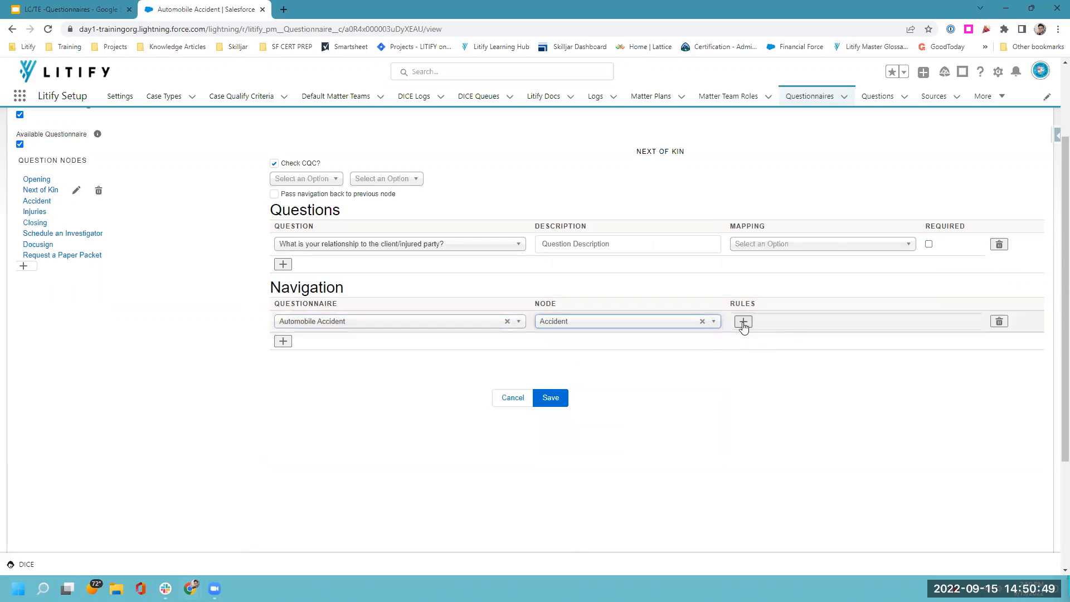
Add a rule to Next of Kin's Accident row: "What is your relationship to the client/injured party?" not equals Friend/Other Relative.
{"action": "left_click", "coordinate": [744, 321]}
{"action": "left_click", "coordinate": [747, 325]}
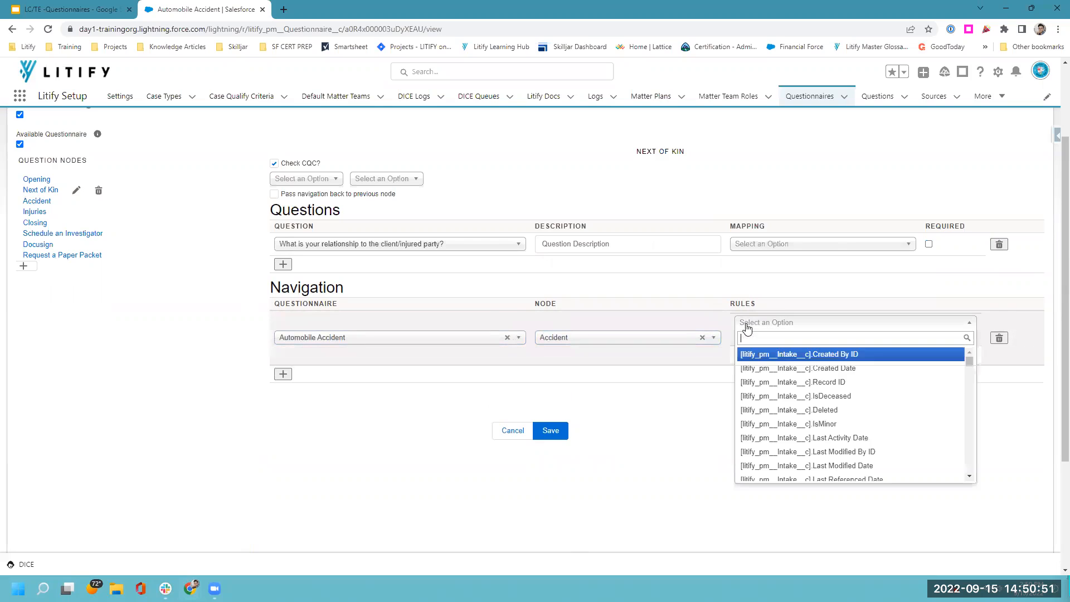
{"action": "type", "text": "what is your rel"}
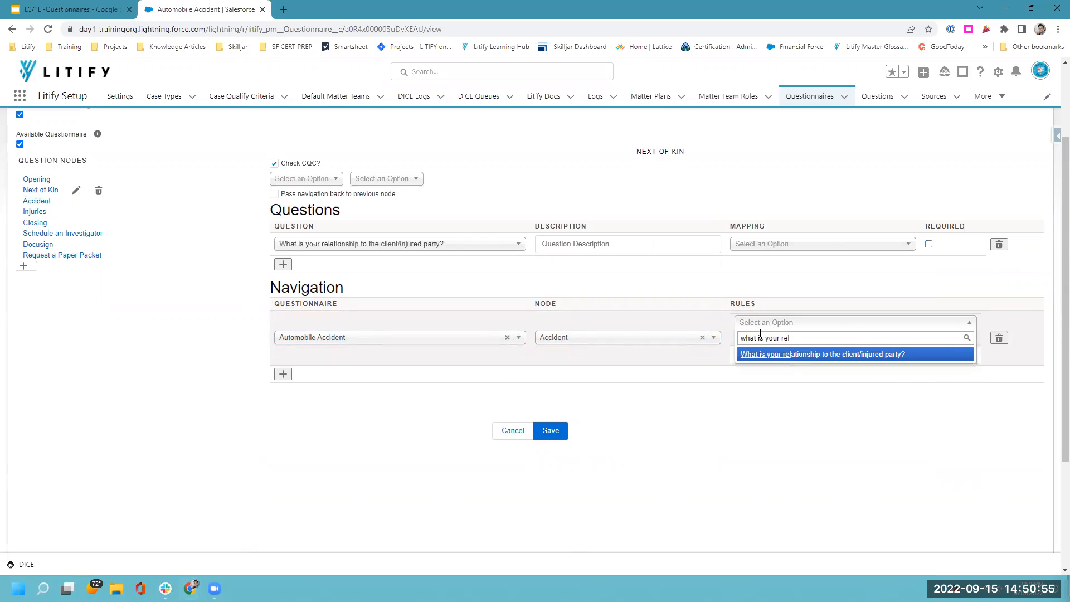
{"action": "left_click", "coordinate": [763, 355]}
{"action": "left_click", "coordinate": [759, 338]}
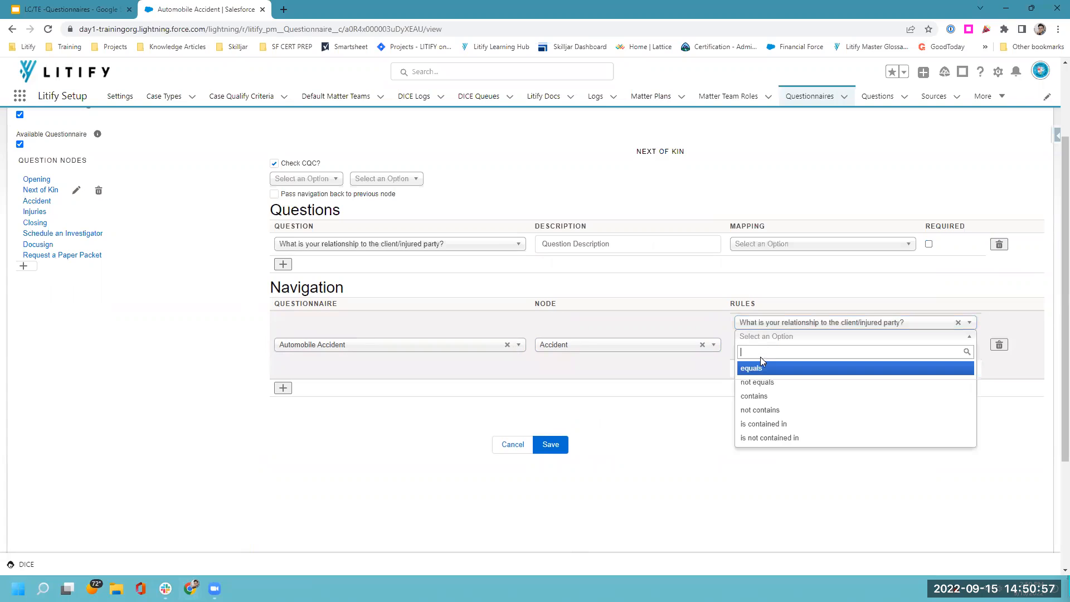
{"action": "left_click", "coordinate": [767, 382]}
{"action": "left_click", "coordinate": [758, 351]}
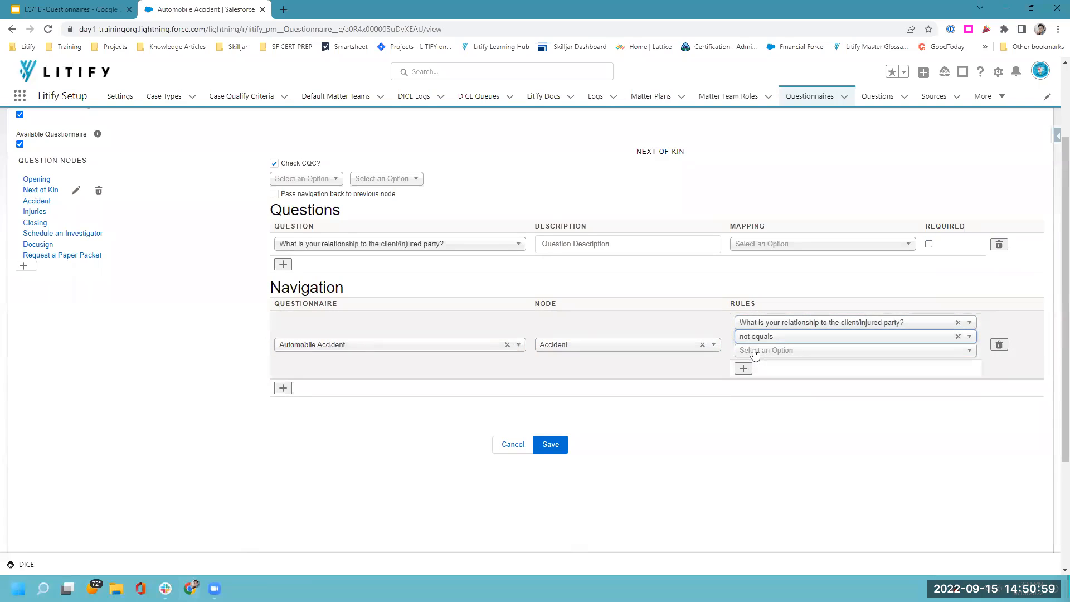
{"action": "type", "text": "f"}
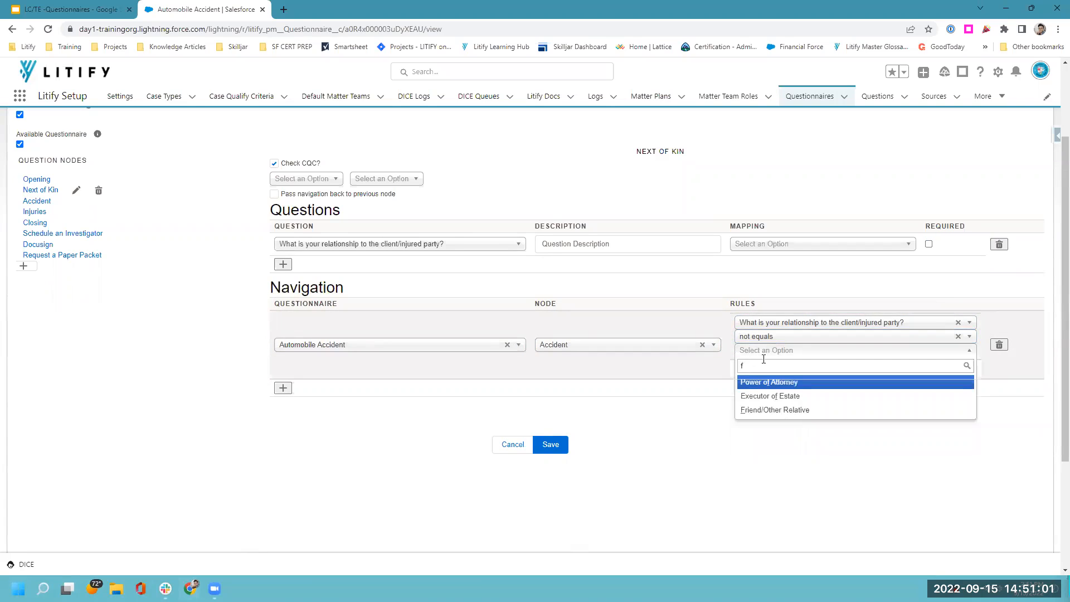
{"action": "left_click", "coordinate": [774, 410]}
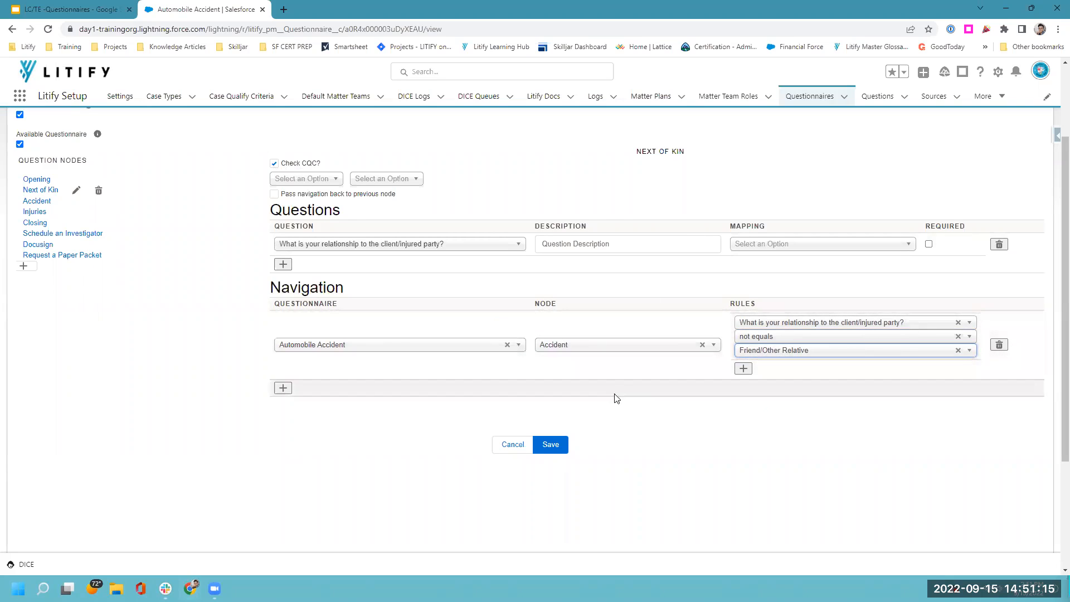
Add a navigation row on the Accident node leading to the Automobile Accident questionnaire's Injuries node, without a rule.
{"action": "left_click", "coordinate": [32, 202]}
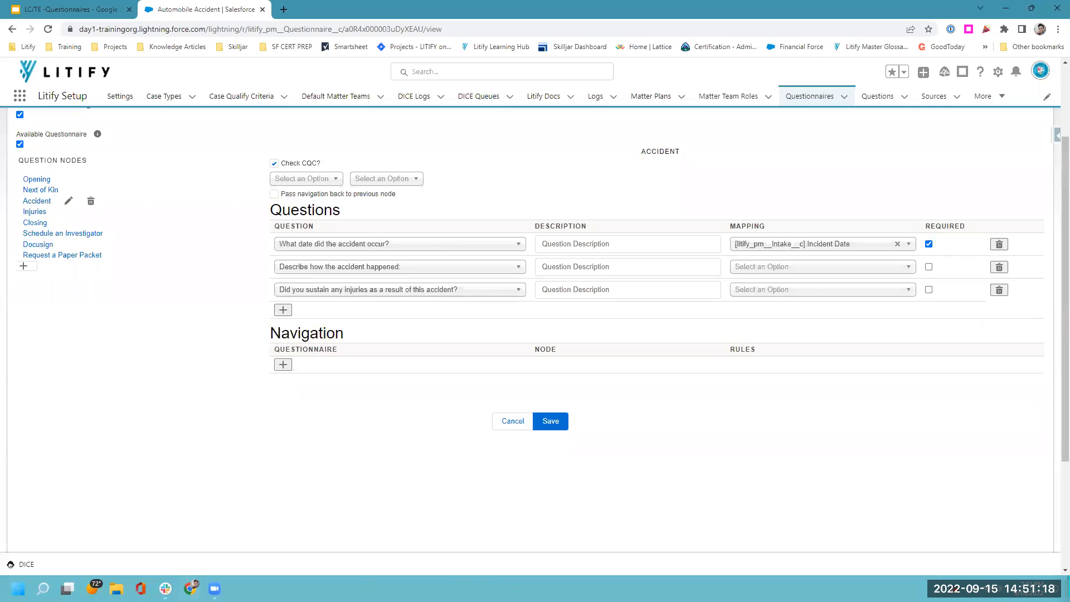
{"action": "left_click", "coordinate": [283, 365]}
{"action": "left_click", "coordinate": [319, 370]}
{"action": "left_click", "coordinate": [325, 396]}
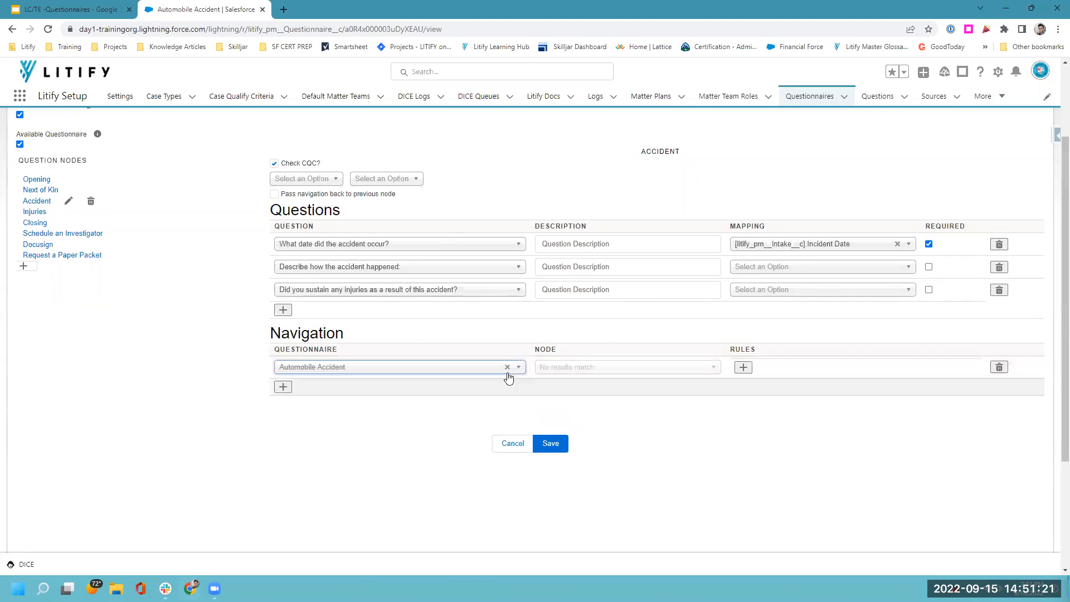
{"action": "left_click", "coordinate": [573, 370]}
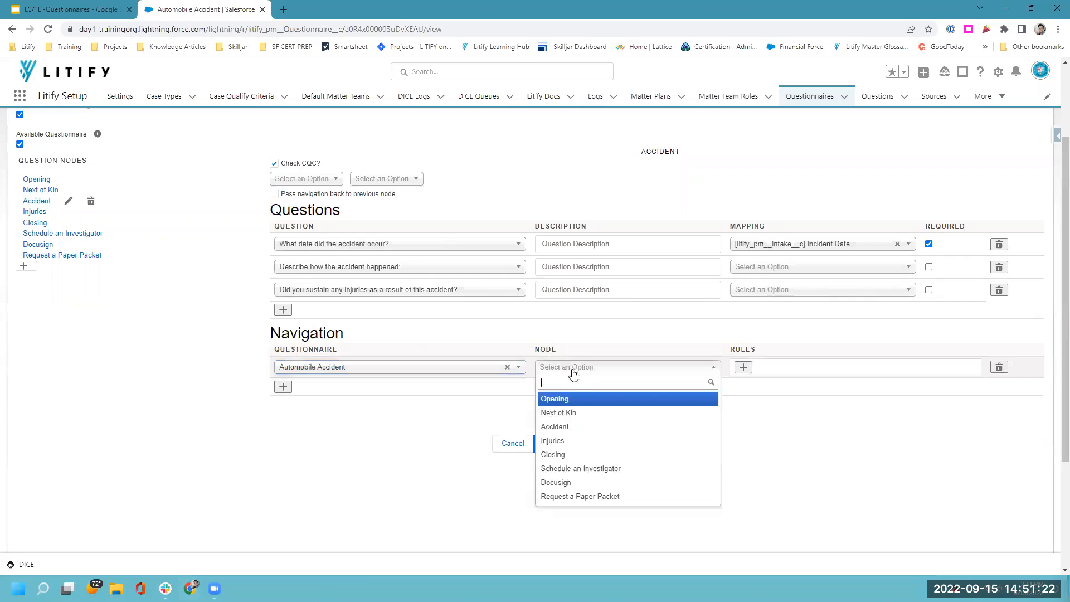
{"action": "left_click", "coordinate": [574, 440]}
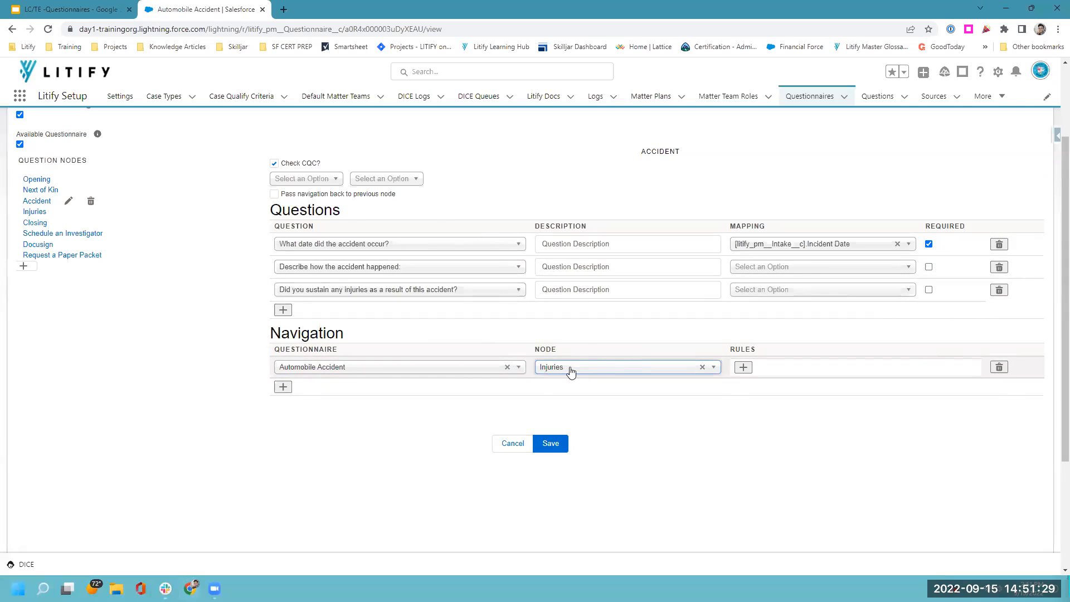
Add a navigation row on the Injuries node leading to the Automobile Accident questionnaire's Closing node, without a rule.
{"action": "left_click", "coordinate": [35, 223]}
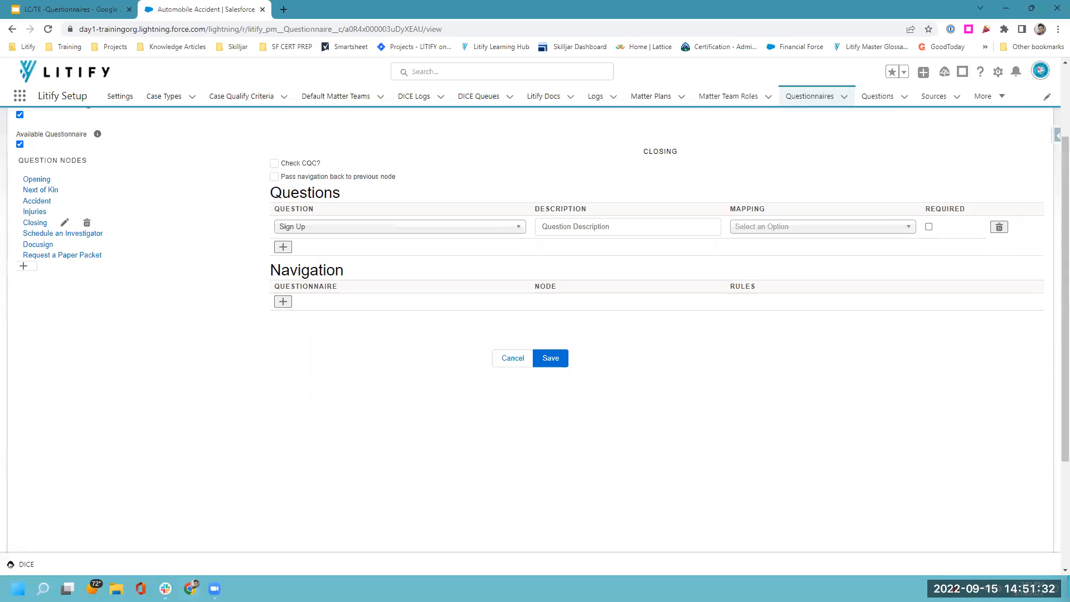
{"action": "left_click", "coordinate": [35, 212]}
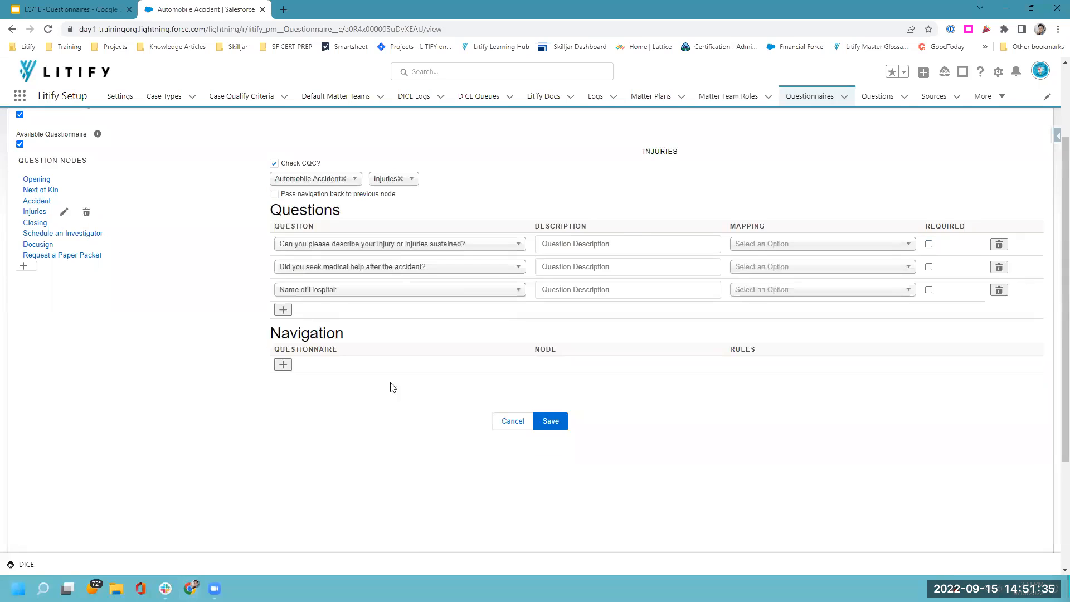
{"action": "left_click", "coordinate": [283, 366]}
{"action": "left_click", "coordinate": [310, 370]}
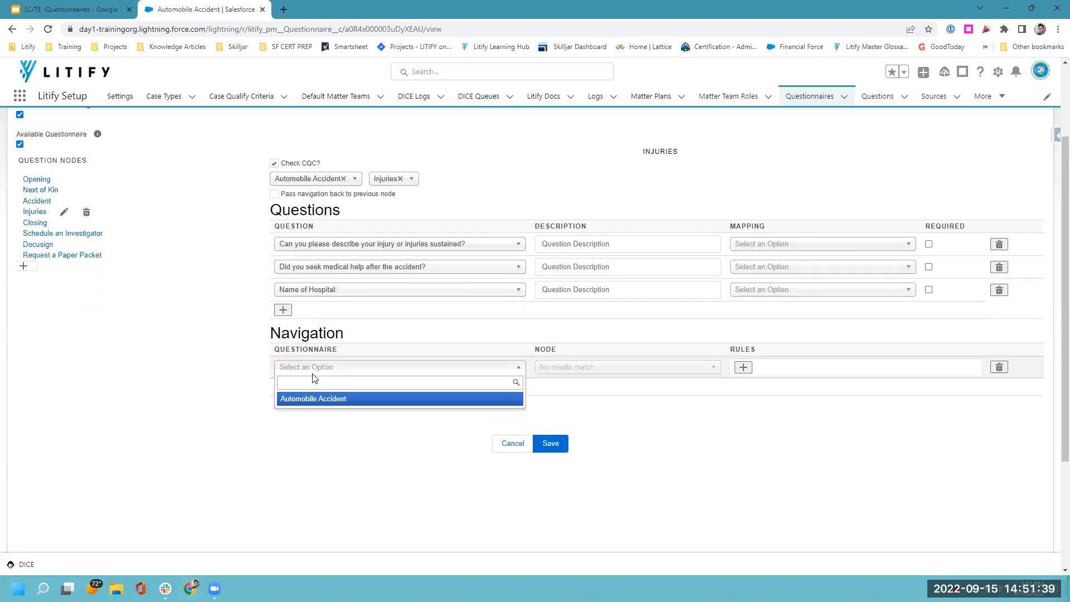
{"action": "left_click", "coordinate": [343, 401]}
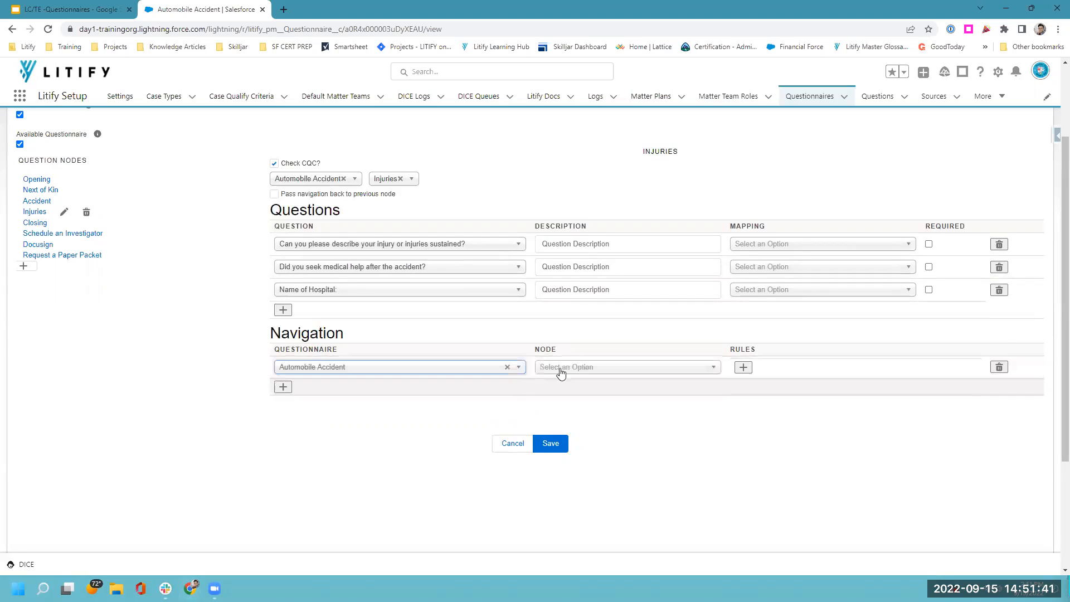
{"action": "left_click", "coordinate": [580, 368]}
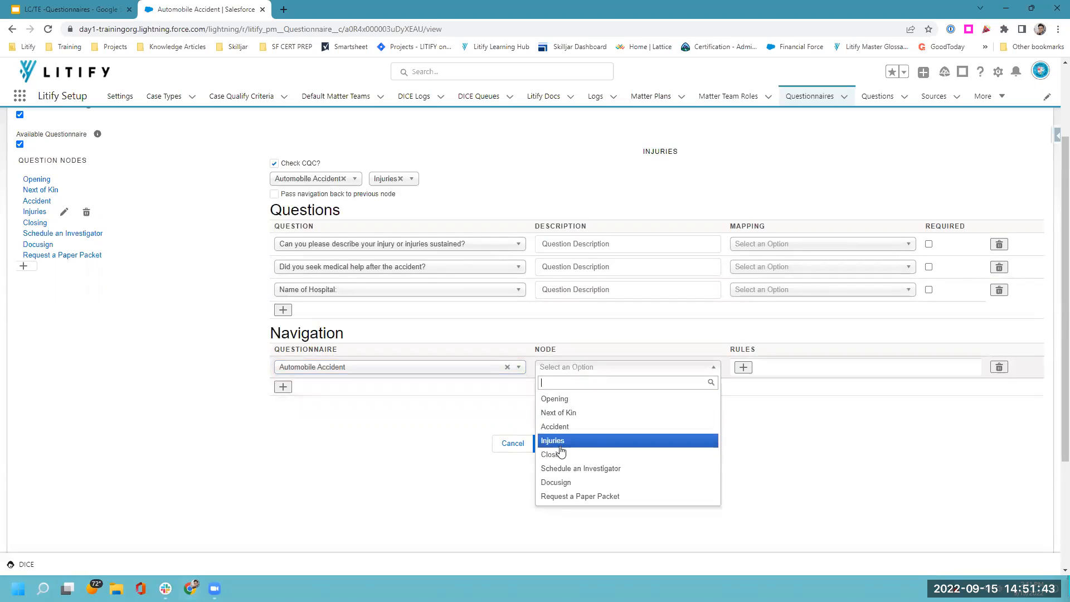
{"action": "left_click", "coordinate": [555, 454]}
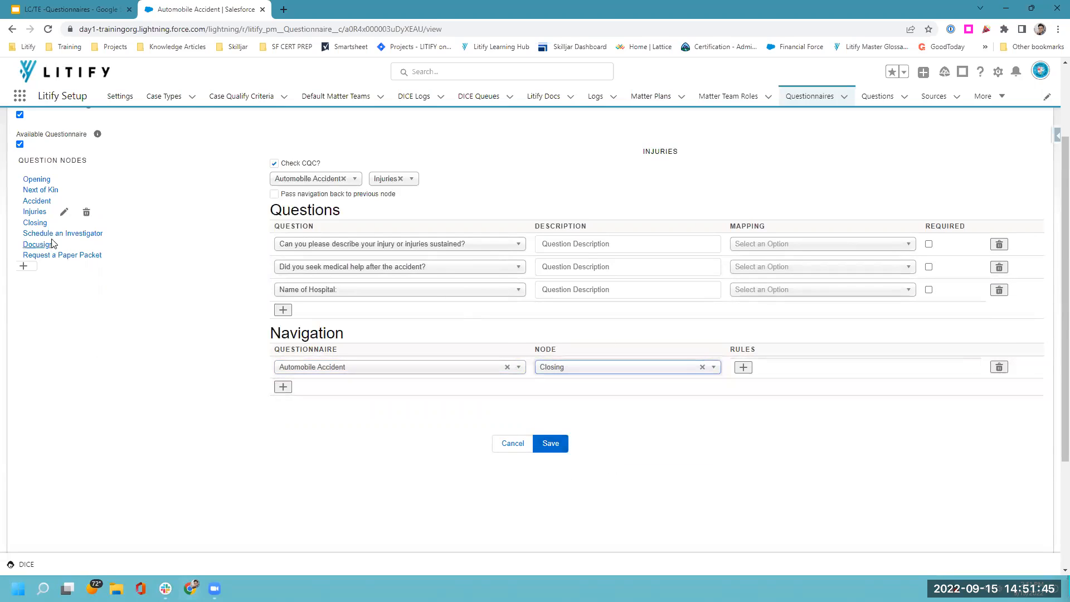
Add a navigation row on the Closing node leading to the Automobile Accident questionnaire's Schedule an Investigator node.
{"action": "left_click", "coordinate": [33, 235]}
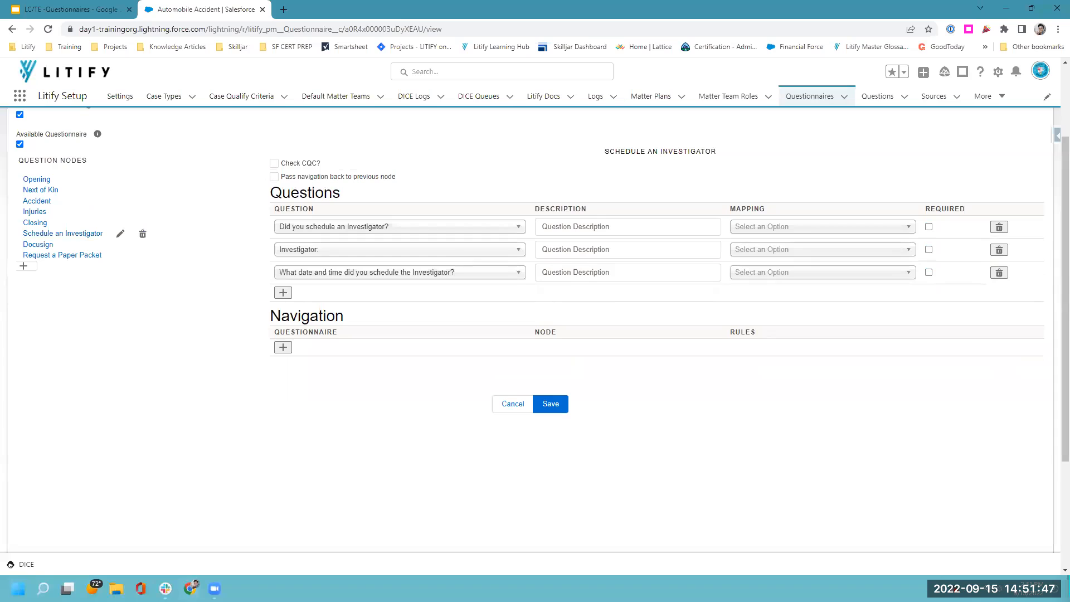
{"action": "left_click", "coordinate": [36, 223]}
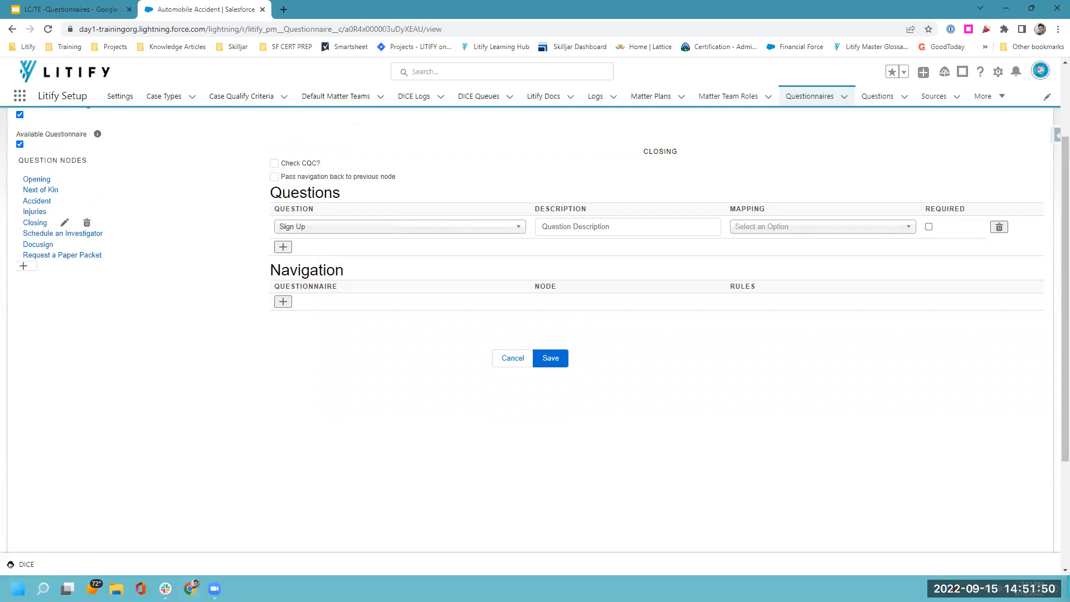
{"action": "left_click", "coordinate": [283, 303]}
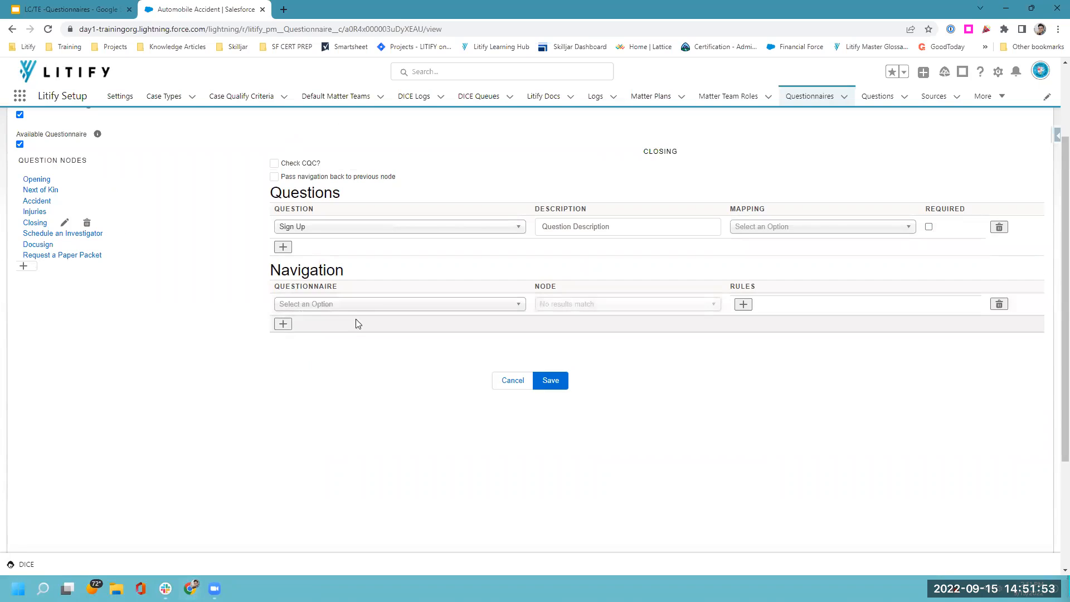
{"action": "left_click", "coordinate": [356, 306]}
{"action": "left_click", "coordinate": [349, 337]}
{"action": "left_click", "coordinate": [557, 304]}
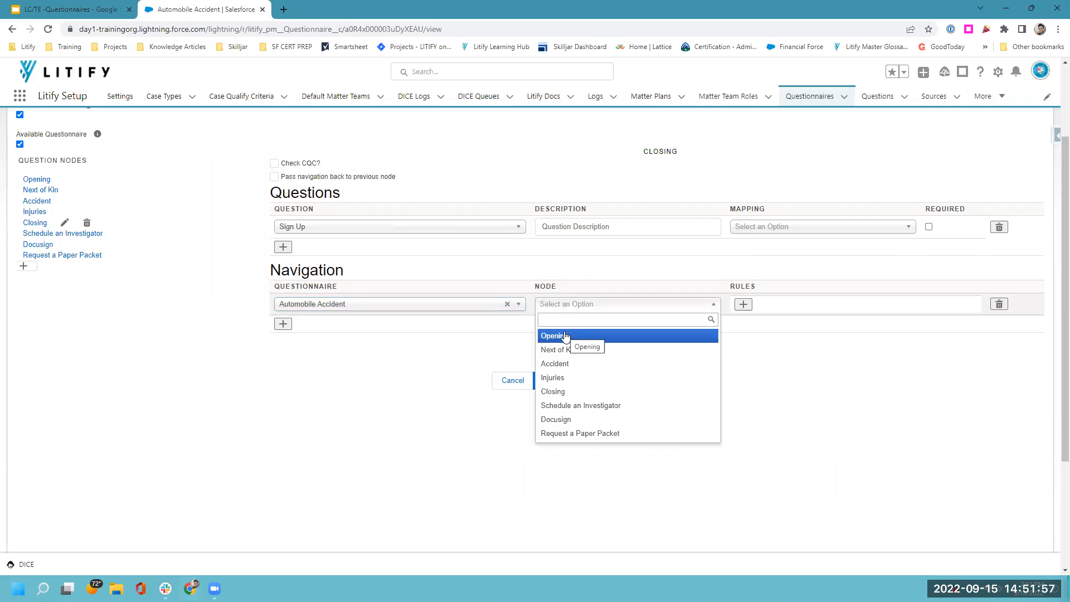
{"action": "left_click", "coordinate": [574, 406]}
Add a rule to Closing's Schedule an Investigator row: the Sign Up question equals Schedule an Investigator.
{"action": "left_click", "coordinate": [743, 305]}
{"action": "left_click", "coordinate": [768, 307]}
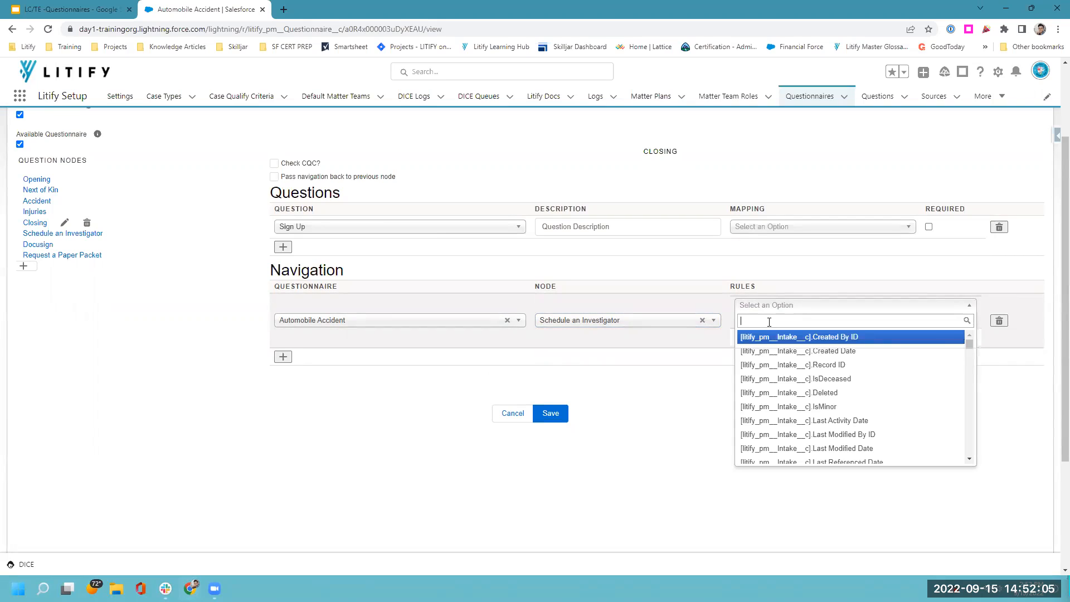
{"action": "type", "text": "sign"}
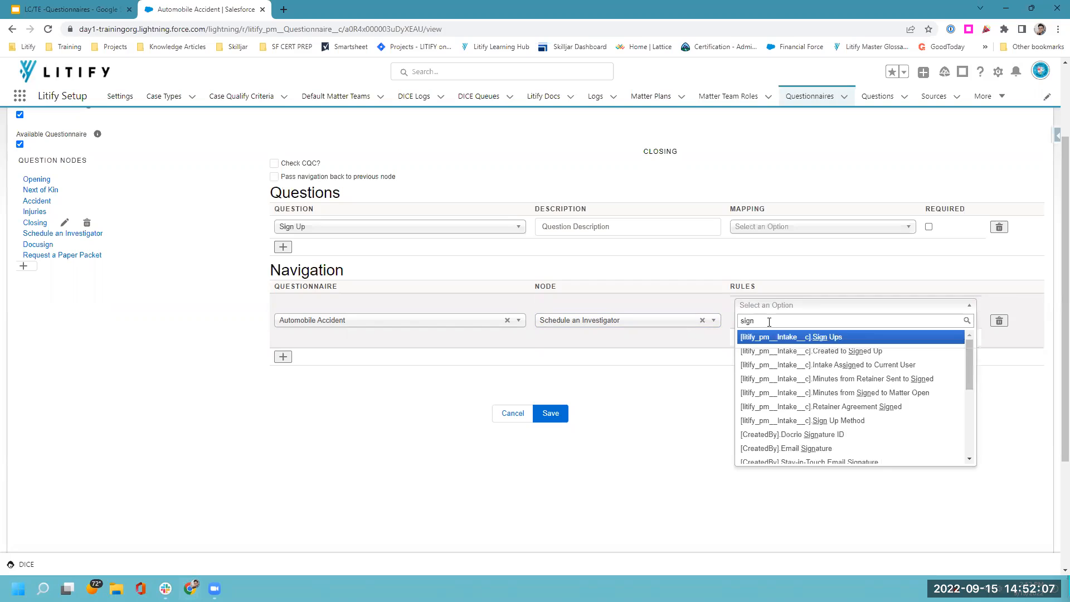
{"action": "key", "text": "BackSpace"}
{"action": "key", "text": "BackSpace"}
{"action": "key", "text": "BackSpace"}
{"action": "key", "text": "BackSpace"}
{"action": "type", "text": "Sign Up"}
{"action": "left_click", "coordinate": [761, 367]}
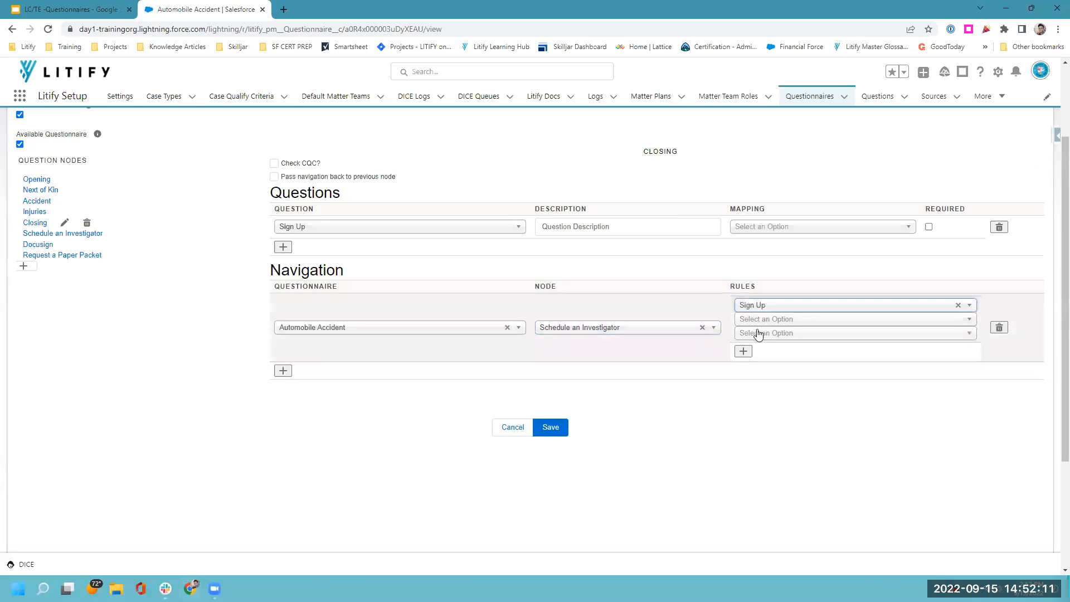
{"action": "left_click", "coordinate": [753, 320]}
{"action": "left_click", "coordinate": [756, 349]}
{"action": "left_click", "coordinate": [754, 334]}
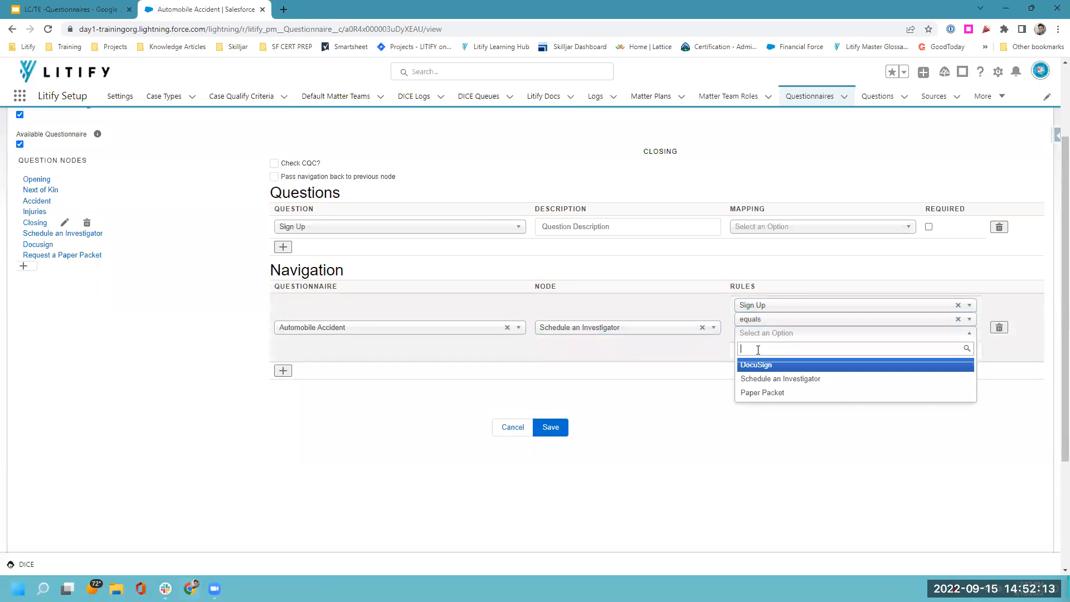
{"action": "left_click", "coordinate": [759, 383]}
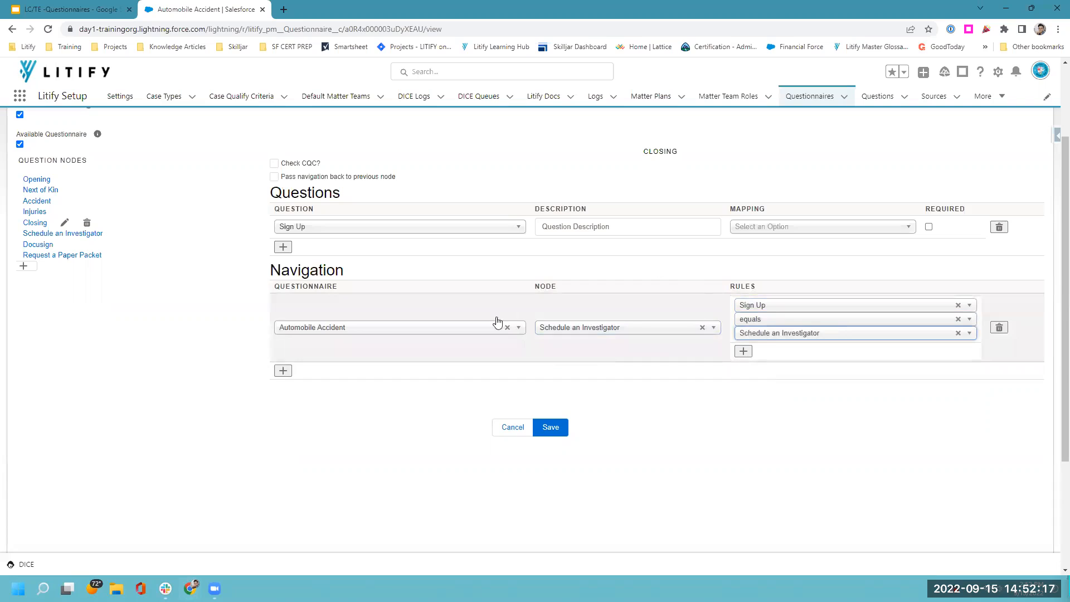
Add a second navigation row on the Closing node leading to the Automobile Accident questionnaire's Docusign node.
{"action": "left_click", "coordinate": [282, 371]}
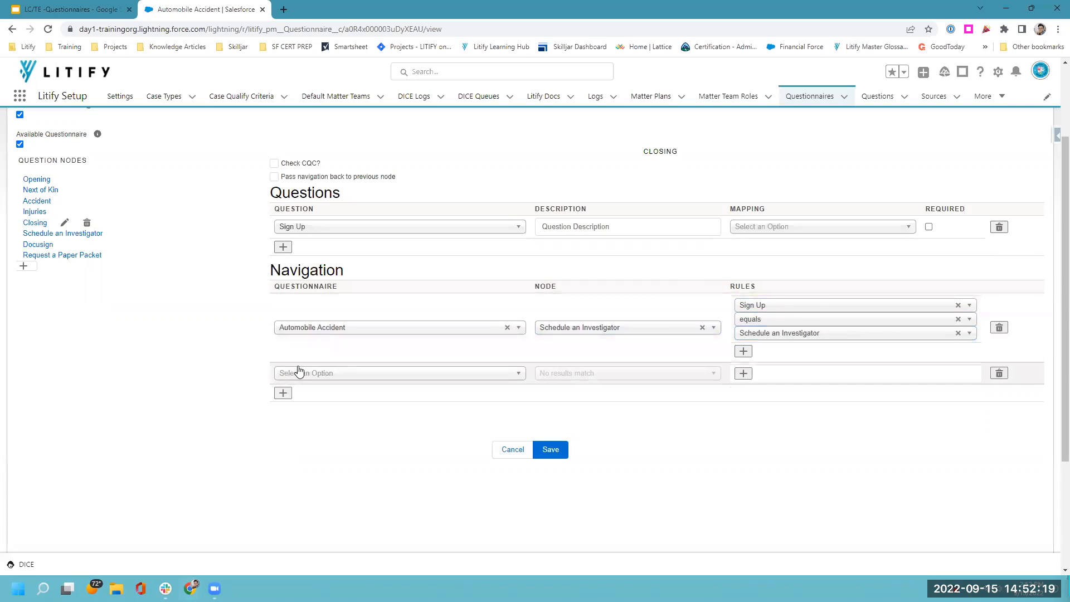
{"action": "left_click", "coordinate": [300, 372]}
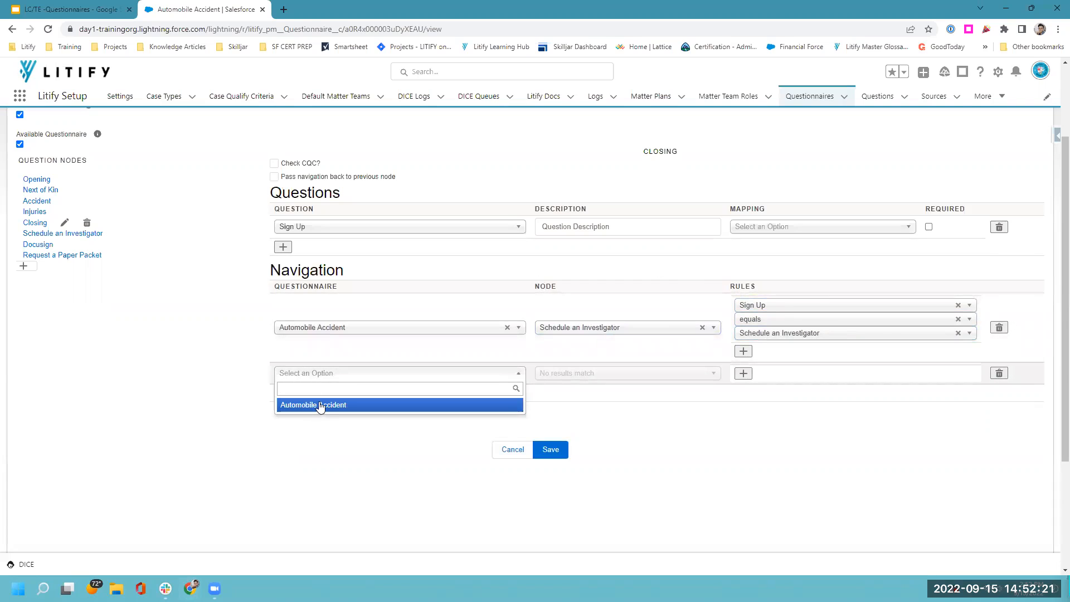
{"action": "left_click", "coordinate": [321, 405]}
{"action": "left_click", "coordinate": [566, 374]}
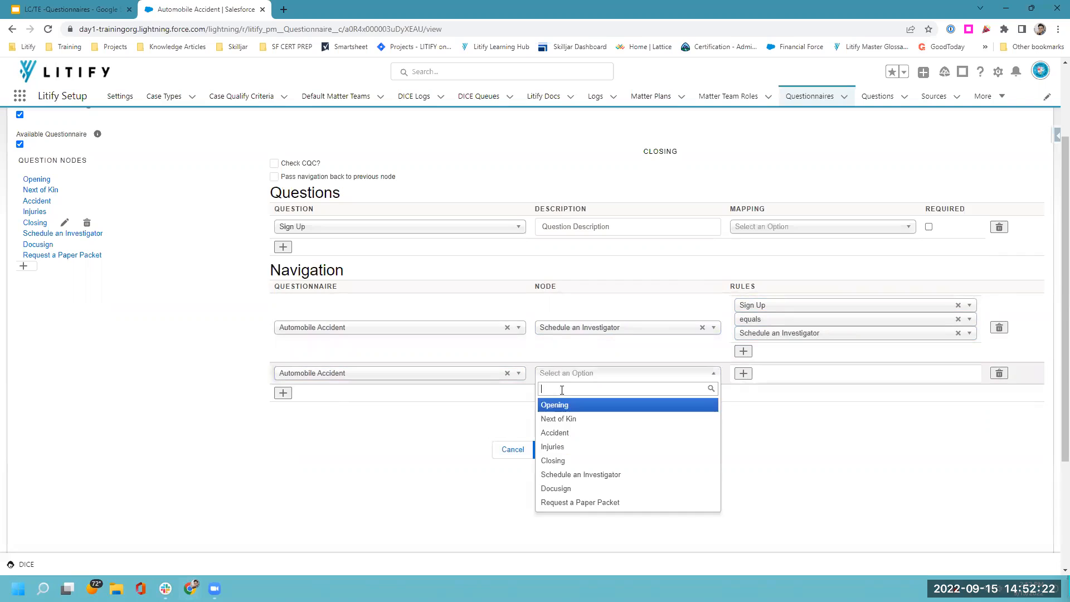
{"action": "left_click", "coordinate": [573, 491]}
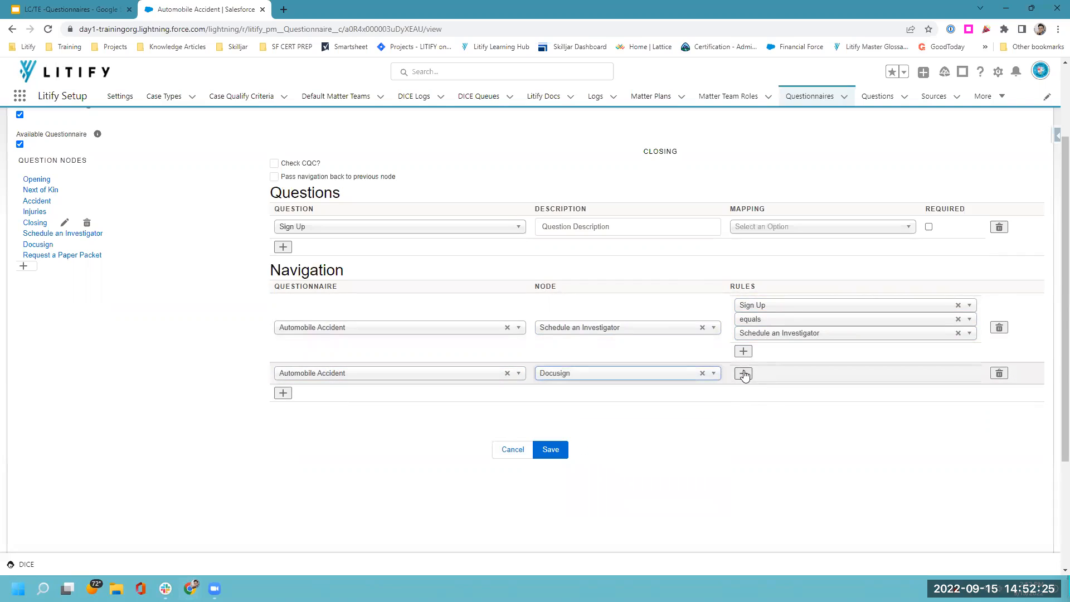
Add a rule to Closing's Docusign navigation row: the Sign Up question equals DocuSign.
{"action": "left_click", "coordinate": [744, 373]}
{"action": "left_click", "coordinate": [751, 379]}
{"action": "type", "text": "Sign u"}
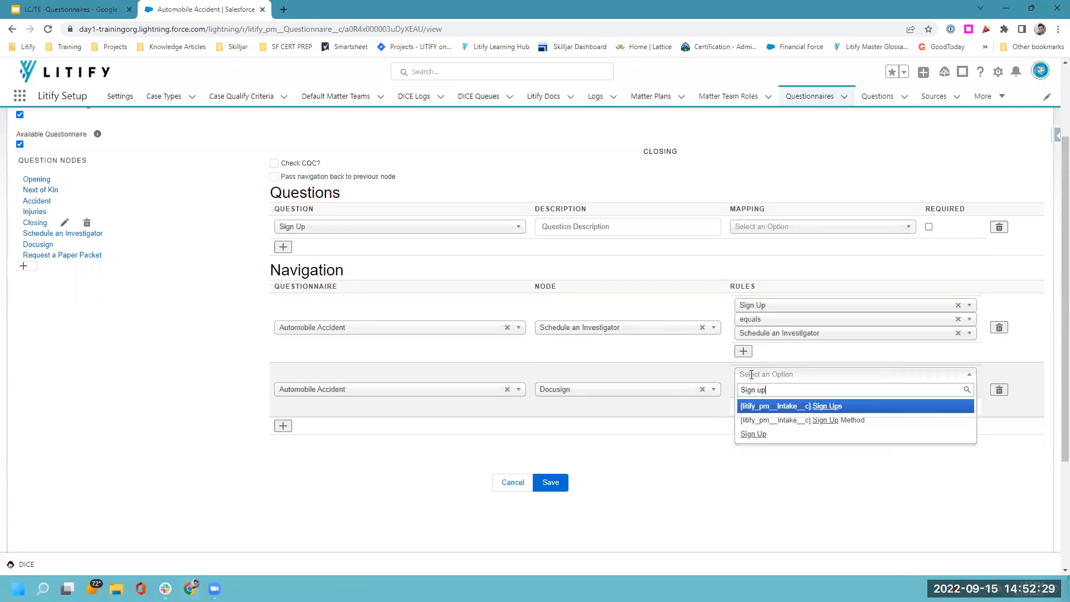
{"action": "type", "text": "p"}
{"action": "left_click", "coordinate": [754, 434]}
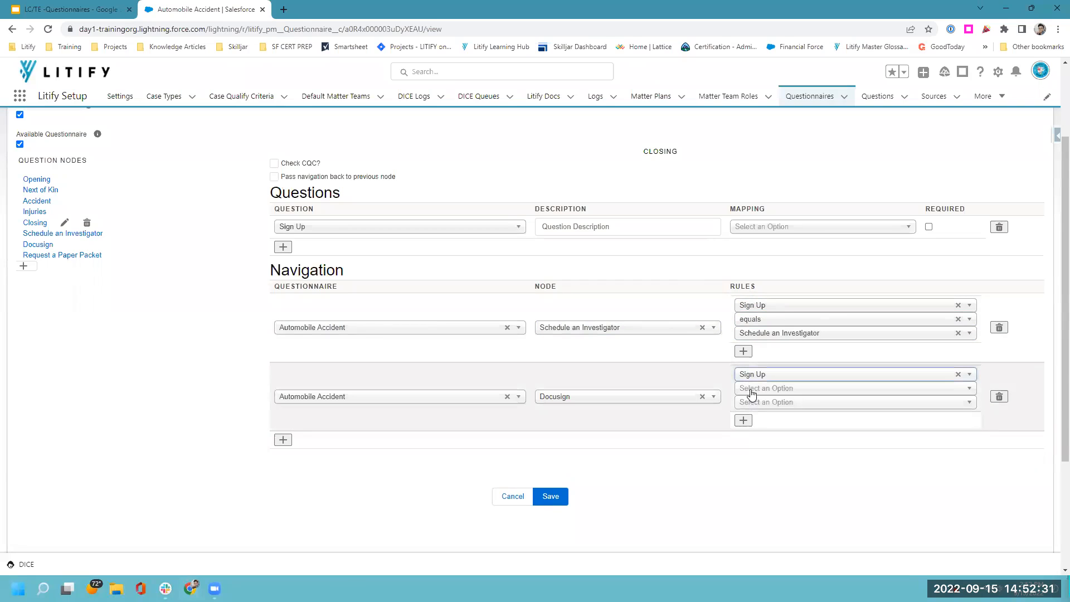
{"action": "left_click", "coordinate": [752, 388]}
{"action": "left_click", "coordinate": [758, 421]}
{"action": "left_click", "coordinate": [747, 403]}
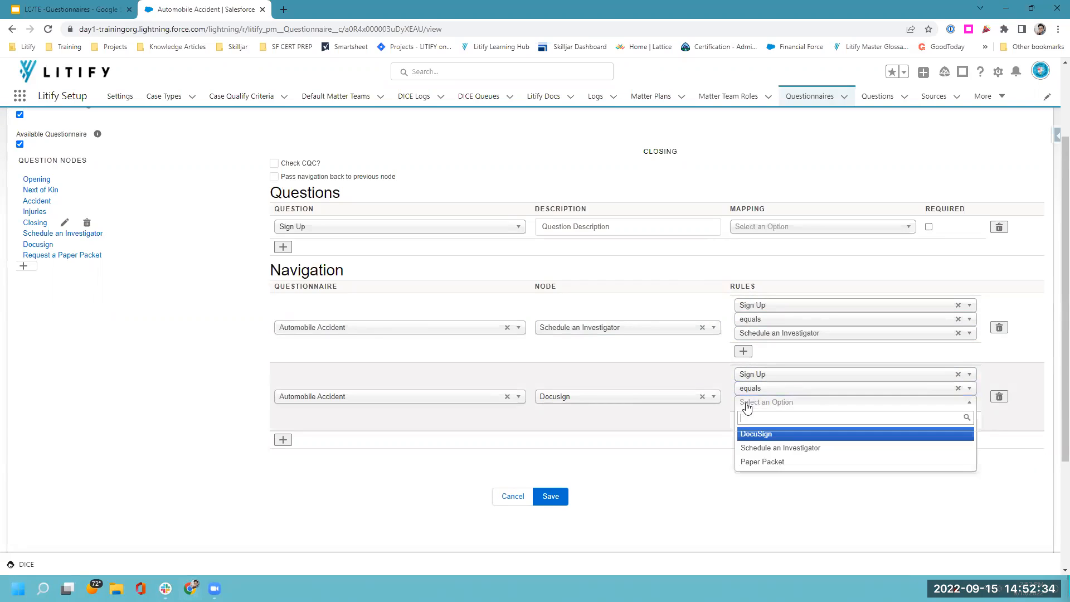
{"action": "left_click", "coordinate": [775, 434]}
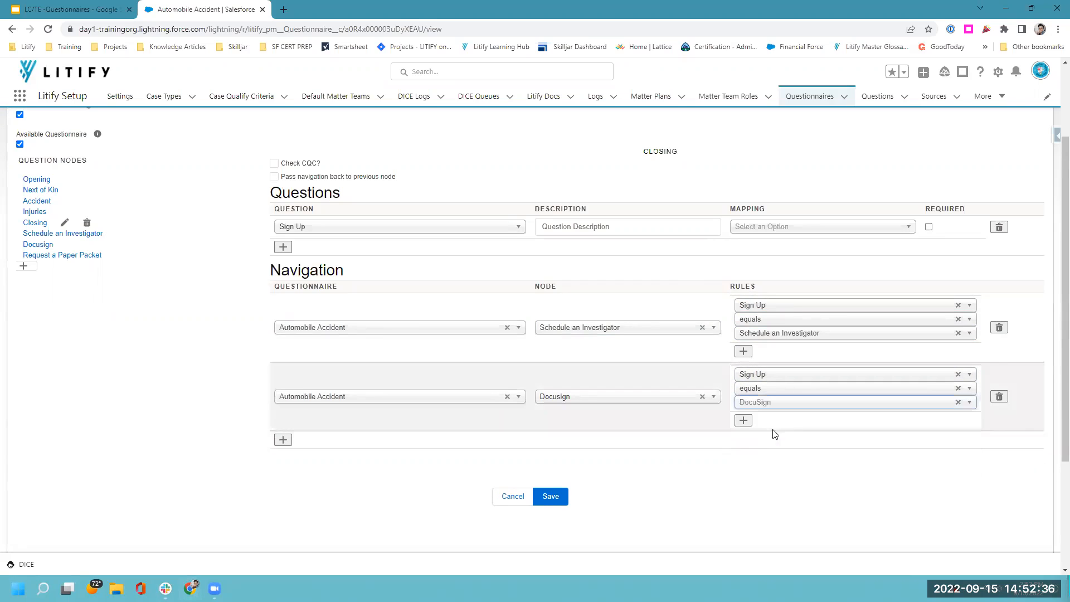
Add a third navigation row on the Closing node leading to the Automobile Accident questionnaire's Request a Paper Packet node.
{"action": "left_click", "coordinate": [283, 441]}
{"action": "left_click", "coordinate": [297, 445]}
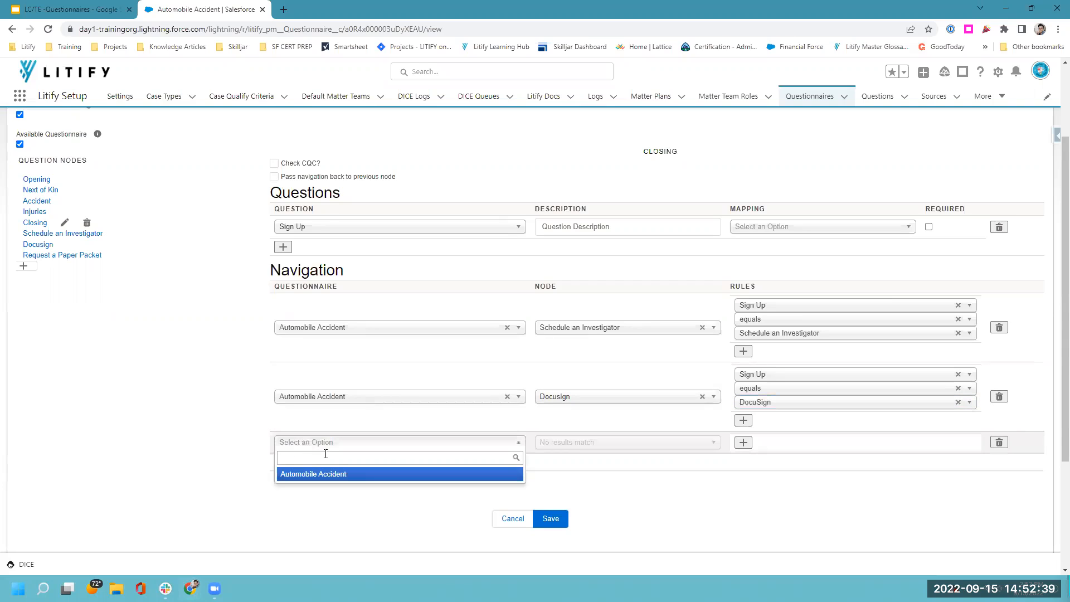
{"action": "left_click", "coordinate": [333, 474]}
{"action": "left_click", "coordinate": [614, 444]}
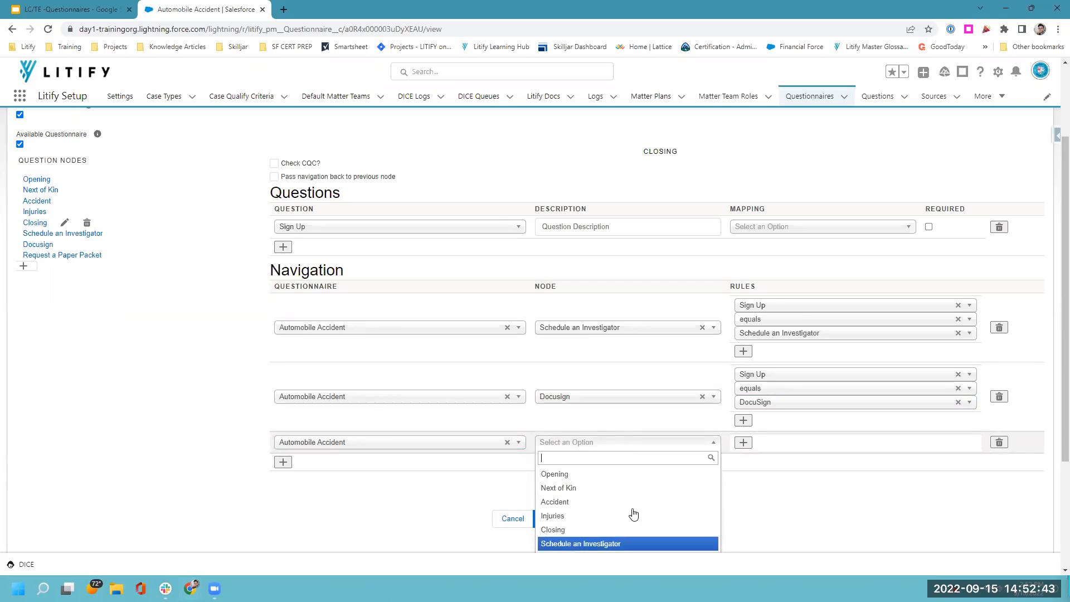
{"action": "scroll", "coordinate": [619, 530], "scroll_direction": "down", "scroll_amount": 1}
{"action": "left_click", "coordinate": [601, 516]}
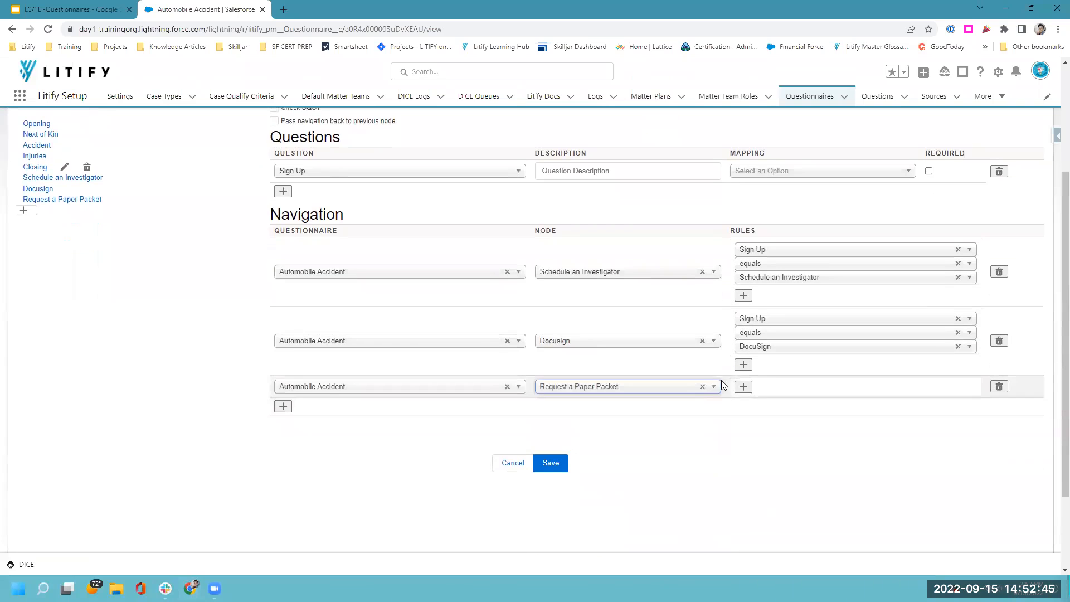
Add a rule to Closing's Request a Paper Packet row: the Sign Up question equals Paper Packet.
{"action": "left_click", "coordinate": [744, 388]}
{"action": "left_click", "coordinate": [746, 391]}
{"action": "type", "text": "sign up"}
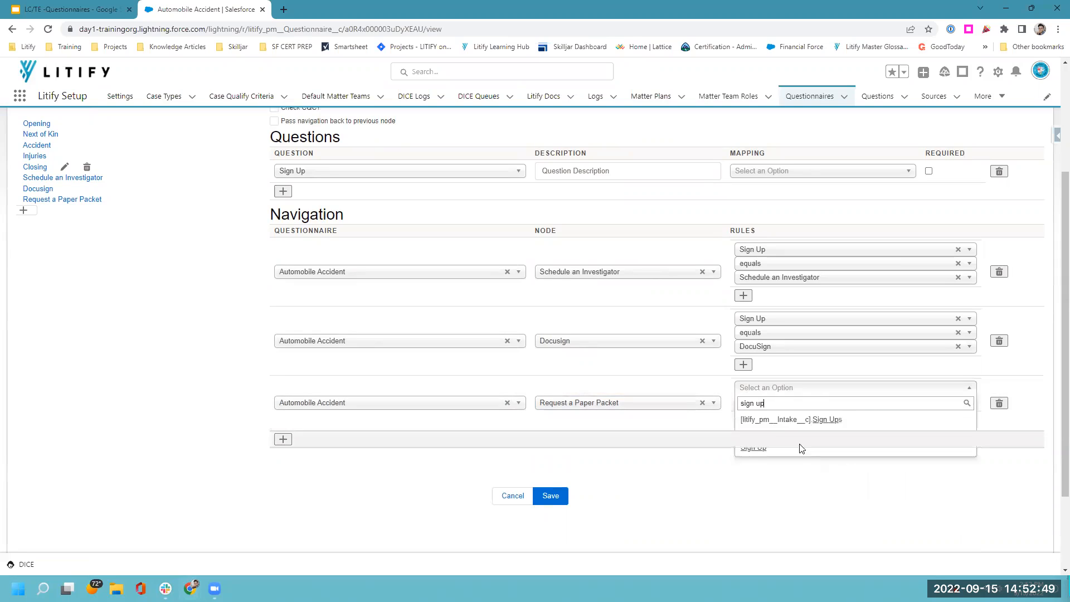
{"action": "left_click", "coordinate": [767, 446]}
{"action": "left_click", "coordinate": [759, 404]}
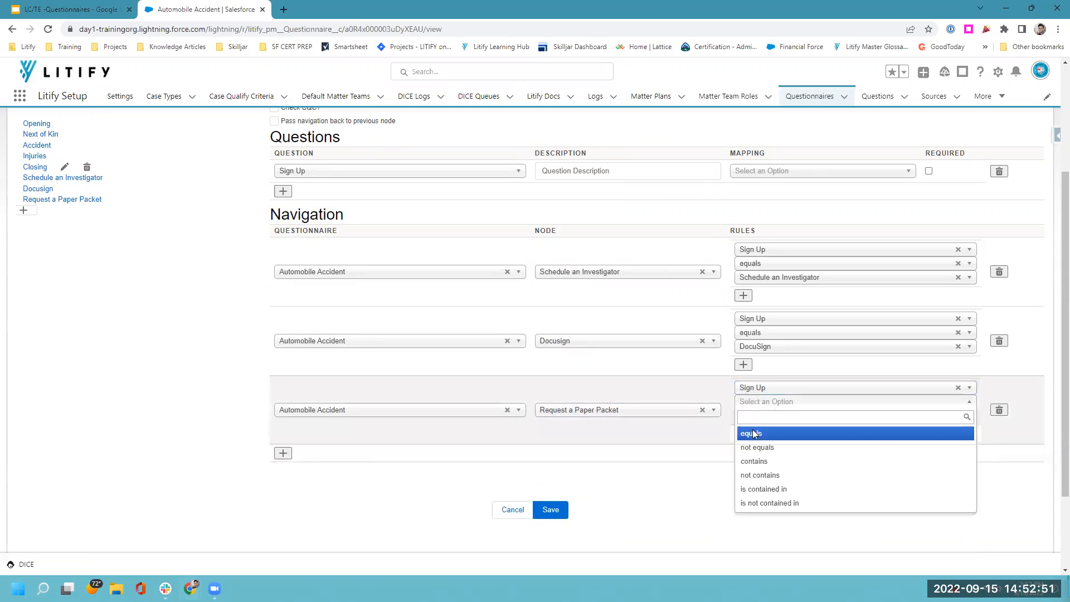
{"action": "left_click", "coordinate": [755, 435]}
{"action": "left_click", "coordinate": [758, 416]}
{"action": "left_click", "coordinate": [778, 474]}
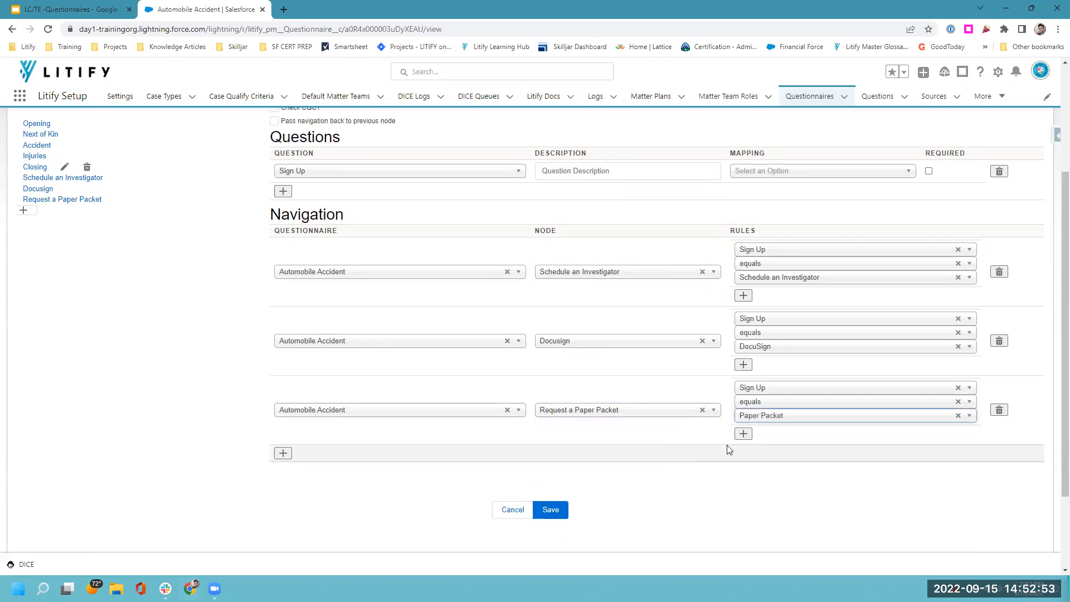
Review the Closing node's three navigation rows and save the questionnaire.
{"action": "scroll", "coordinate": [244, 308], "scroll_direction": "up", "scroll_amount": 1}
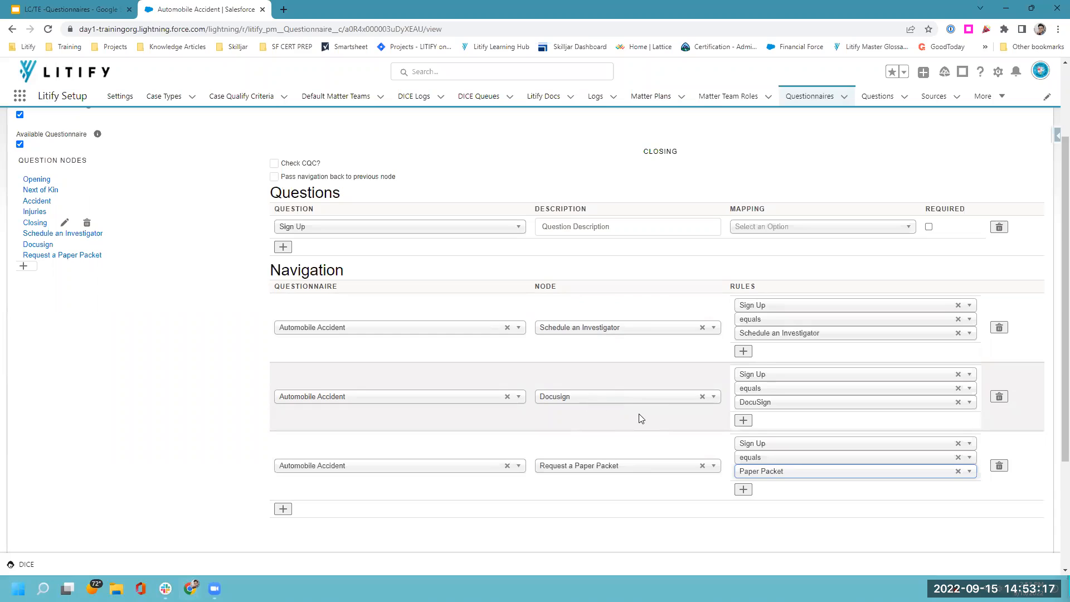
{"action": "scroll", "coordinate": [637, 412], "scroll_direction": "down", "scroll_amount": 1}
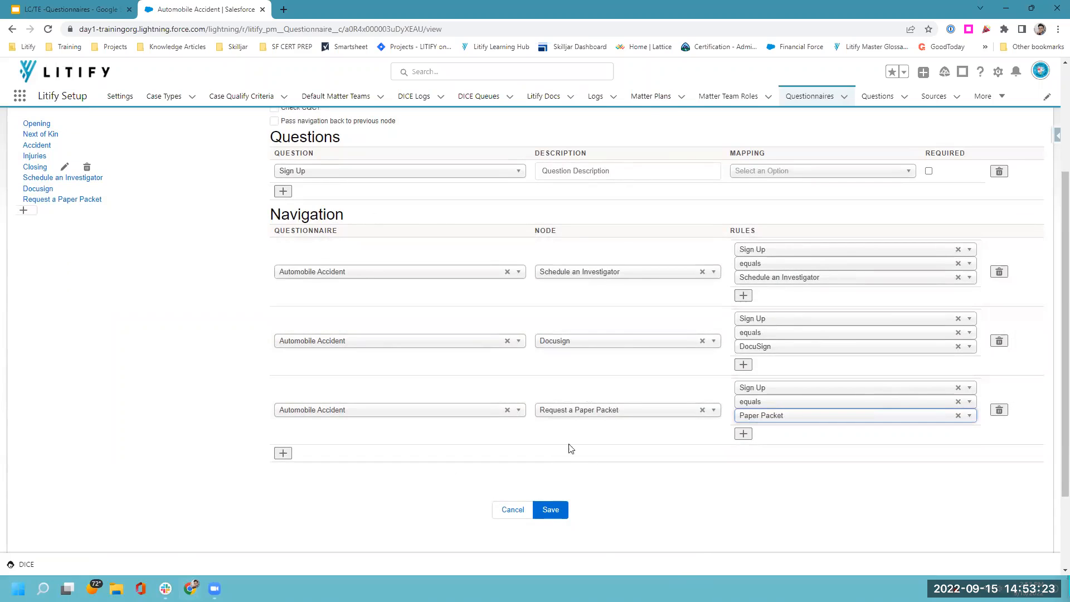
{"action": "scroll", "coordinate": [583, 463], "scroll_direction": "up", "scroll_amount": 1}
{"action": "scroll", "coordinate": [583, 464], "scroll_direction": "down", "scroll_amount": 1}
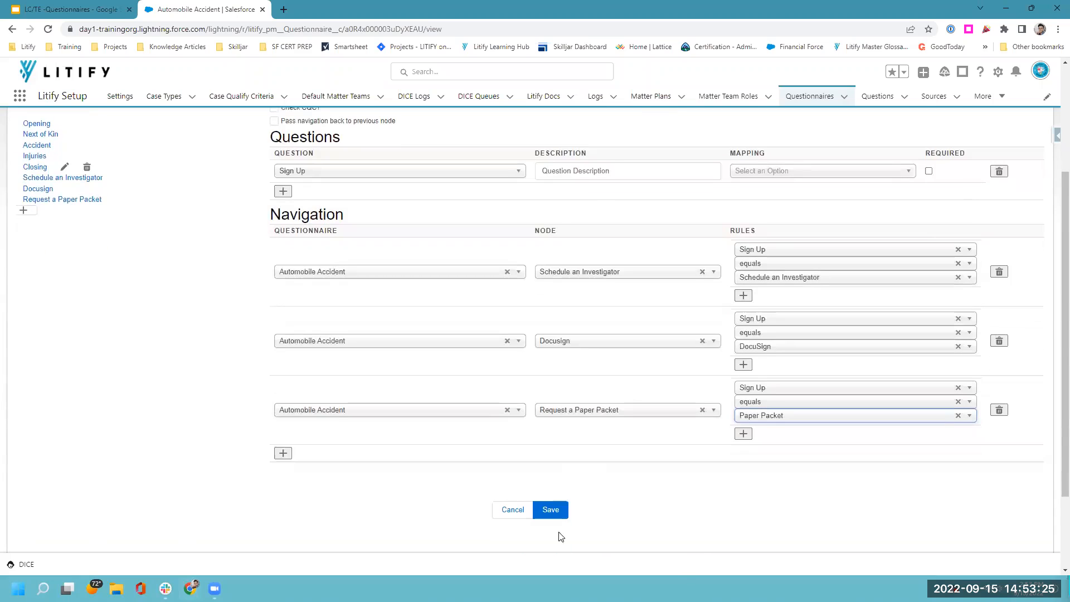
{"action": "left_click", "coordinate": [555, 512]}
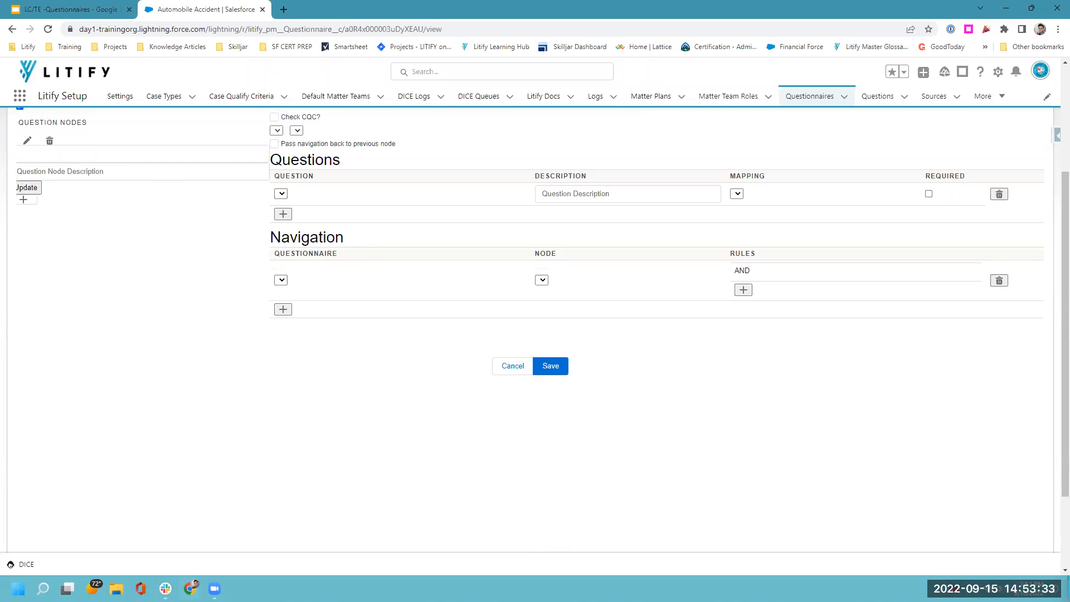
Add a navigation row on the Docusign node leading to the Automobile Accident questionnaire's Request a Paper Packet node.
{"action": "left_click", "coordinate": [37, 199]}
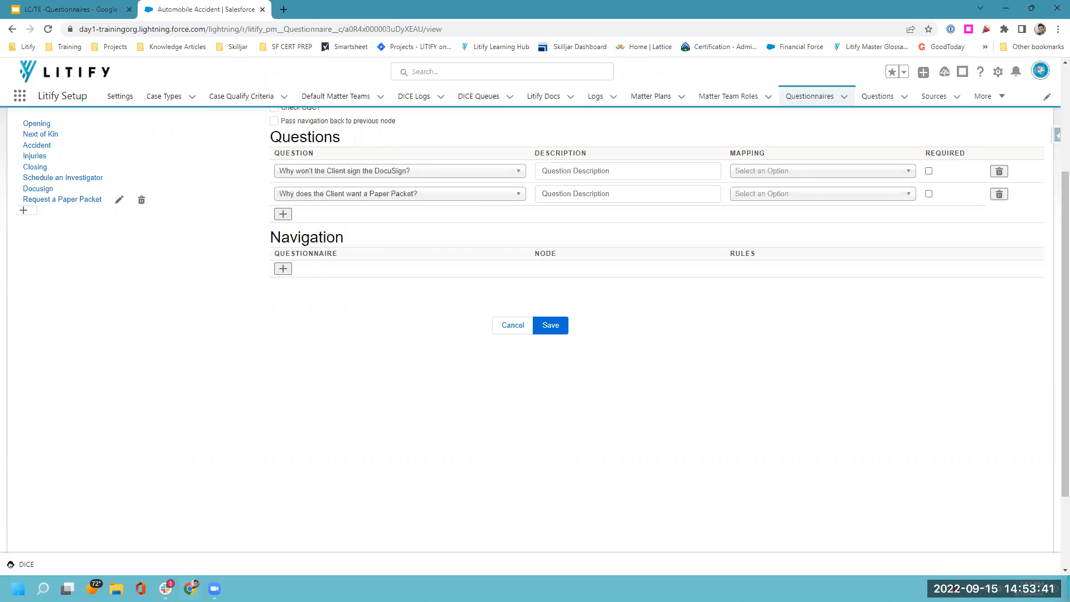
{"action": "scroll", "coordinate": [190, 254], "scroll_direction": "up", "scroll_amount": 1}
{"action": "left_click", "coordinate": [38, 244]}
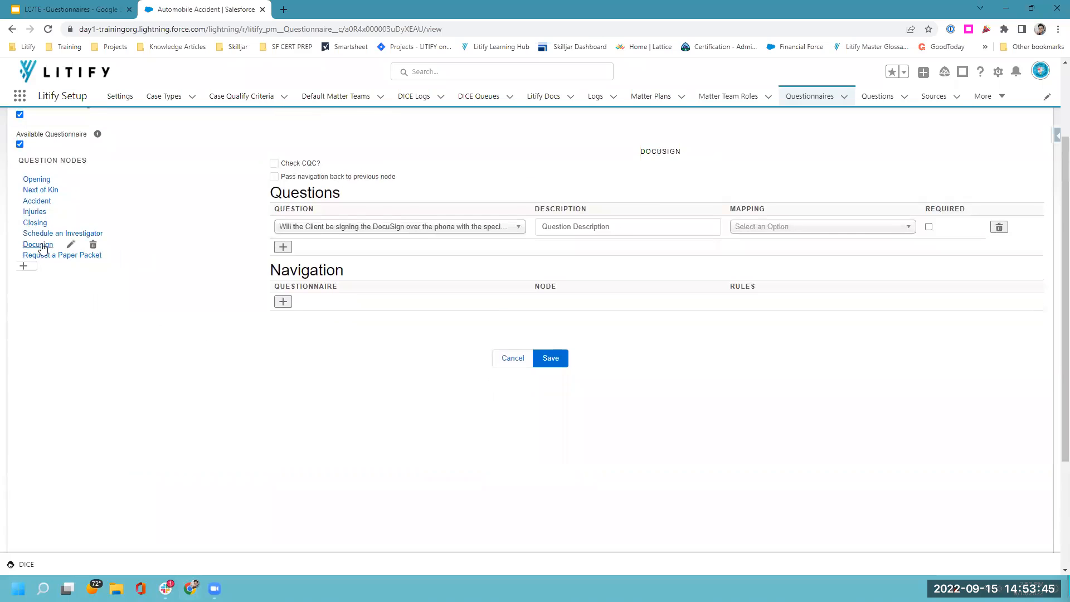
{"action": "left_click", "coordinate": [283, 303]}
{"action": "left_click", "coordinate": [304, 305]}
{"action": "left_click", "coordinate": [315, 336]}
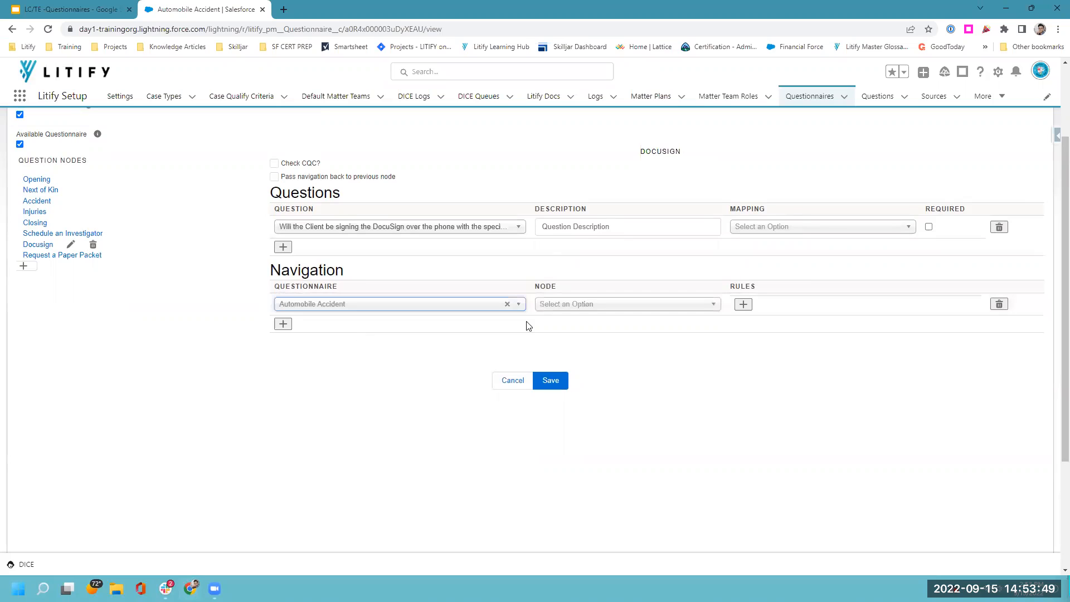
{"action": "left_click", "coordinate": [560, 305]}
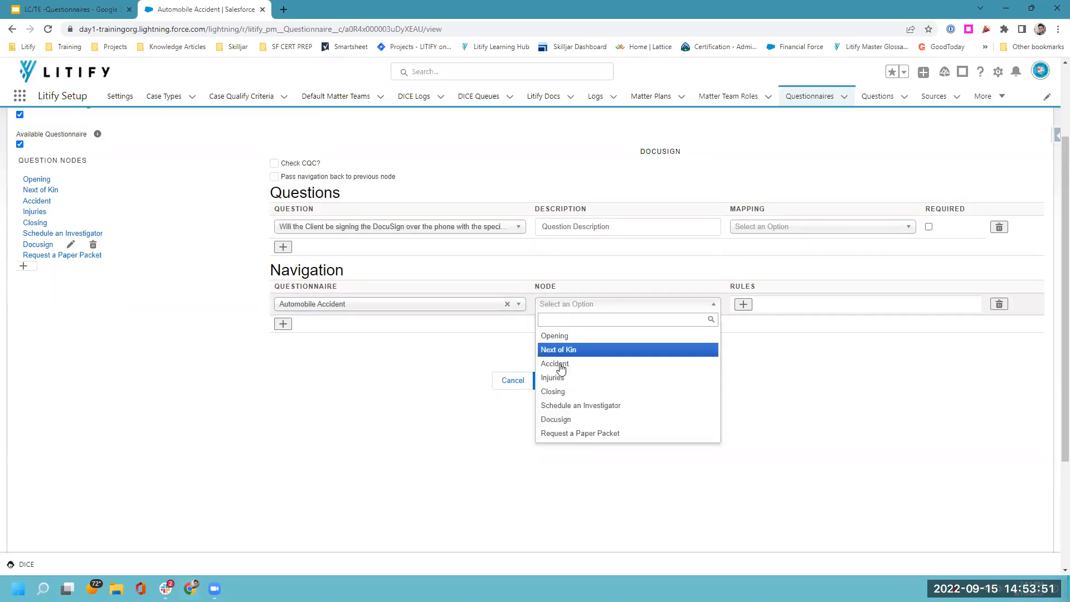
{"action": "left_click", "coordinate": [562, 434]}
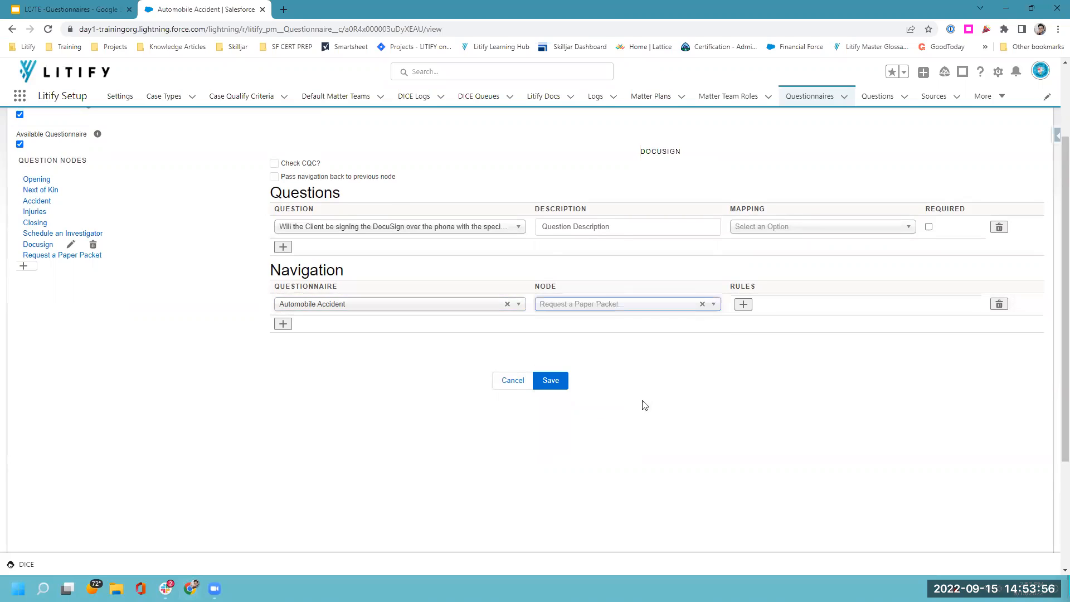
Add a rule to Docusign's navigation row: the question on signing the DocuSign over the phone with the specialist equals No, and save the questionnaire.
{"action": "left_click", "coordinate": [744, 305]}
{"action": "left_click", "coordinate": [748, 308]}
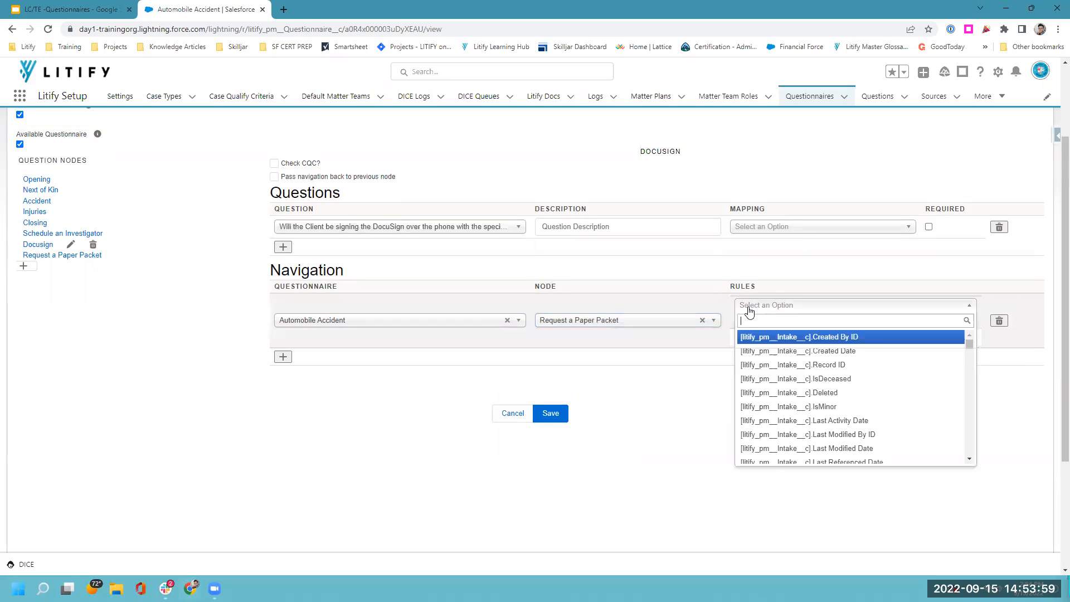
{"action": "type", "text": "will the"}
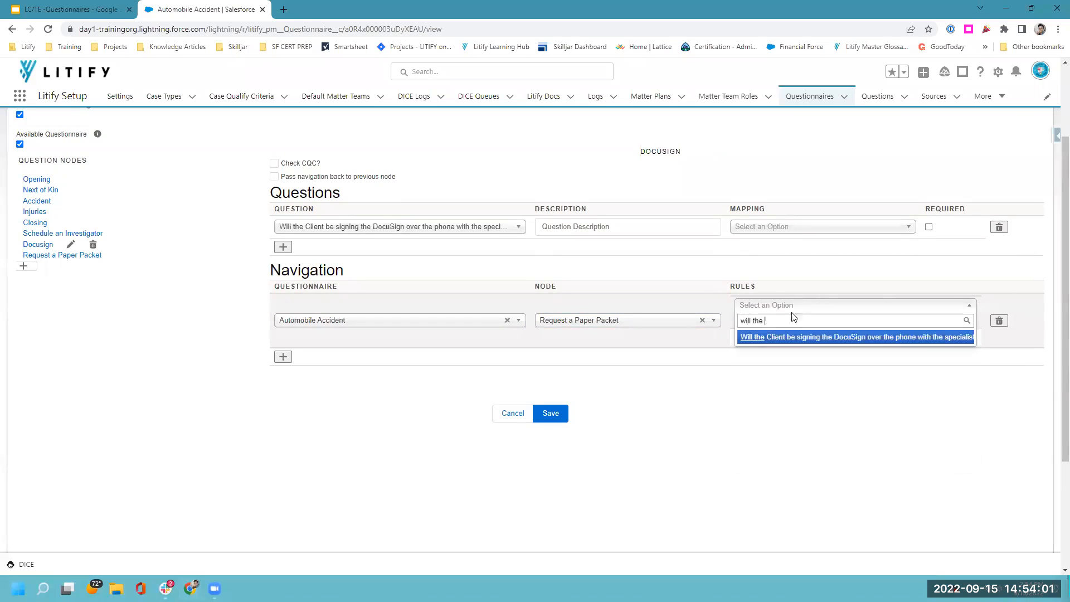
{"action": "left_click", "coordinate": [789, 338]}
{"action": "left_click", "coordinate": [756, 323]}
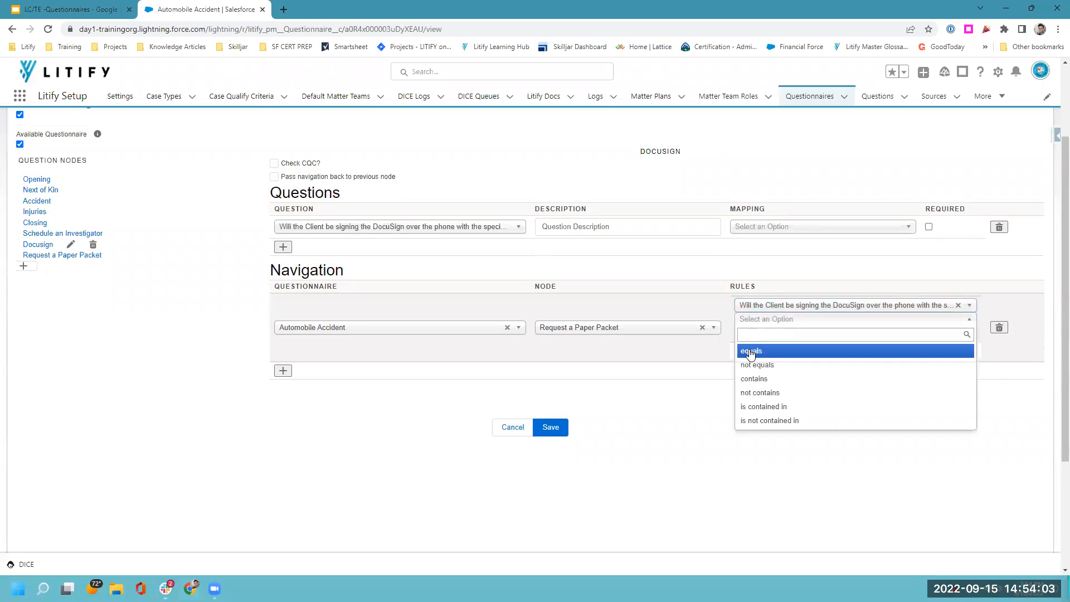
{"action": "left_click", "coordinate": [752, 351]}
{"action": "left_click", "coordinate": [771, 335]}
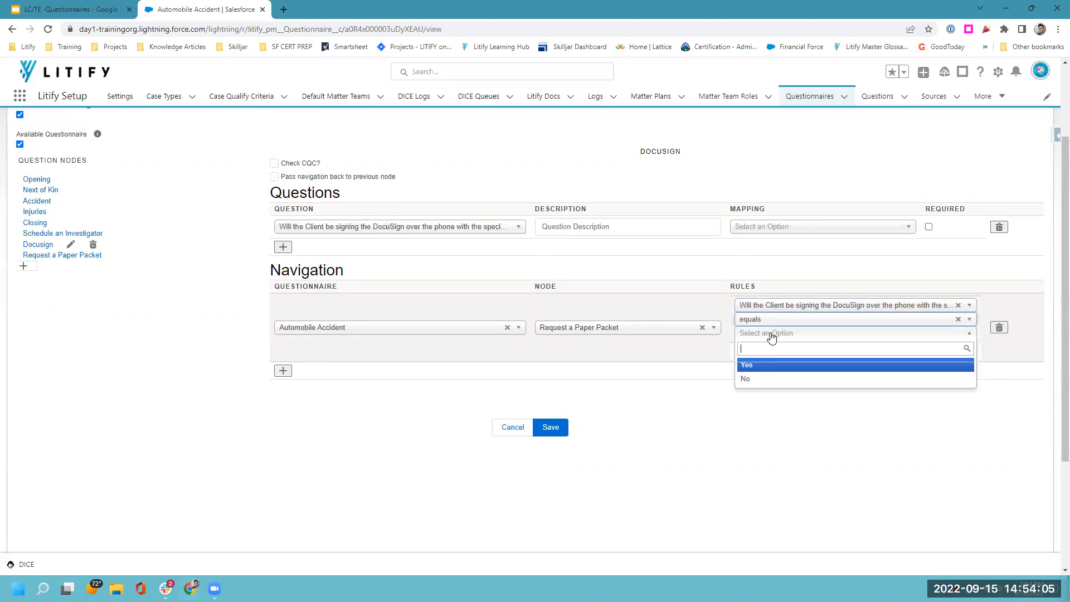
{"action": "left_click", "coordinate": [756, 378]}
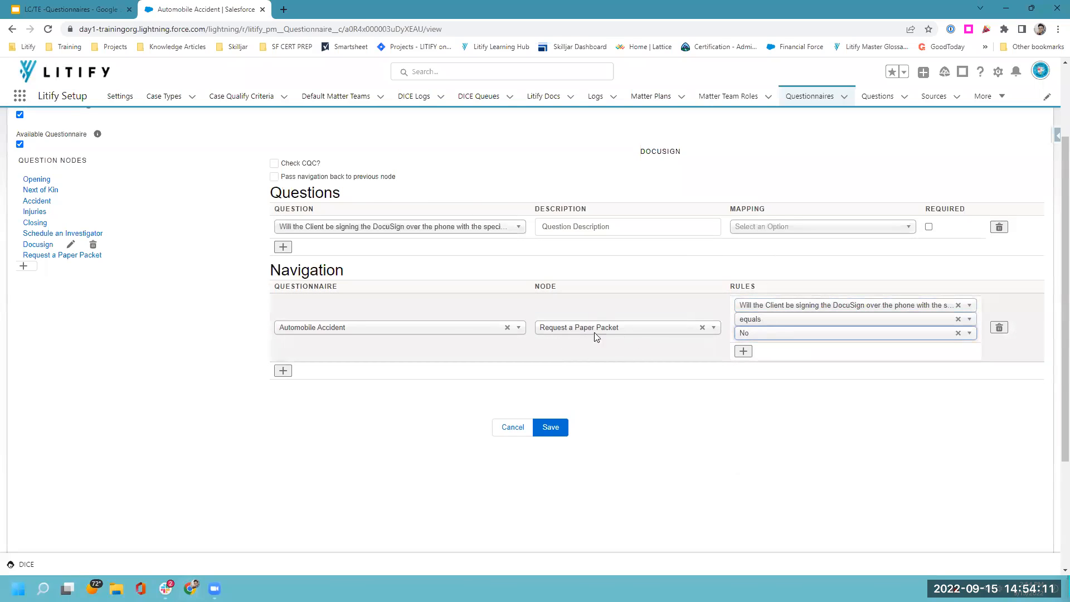
{"action": "left_click", "coordinate": [559, 432]}
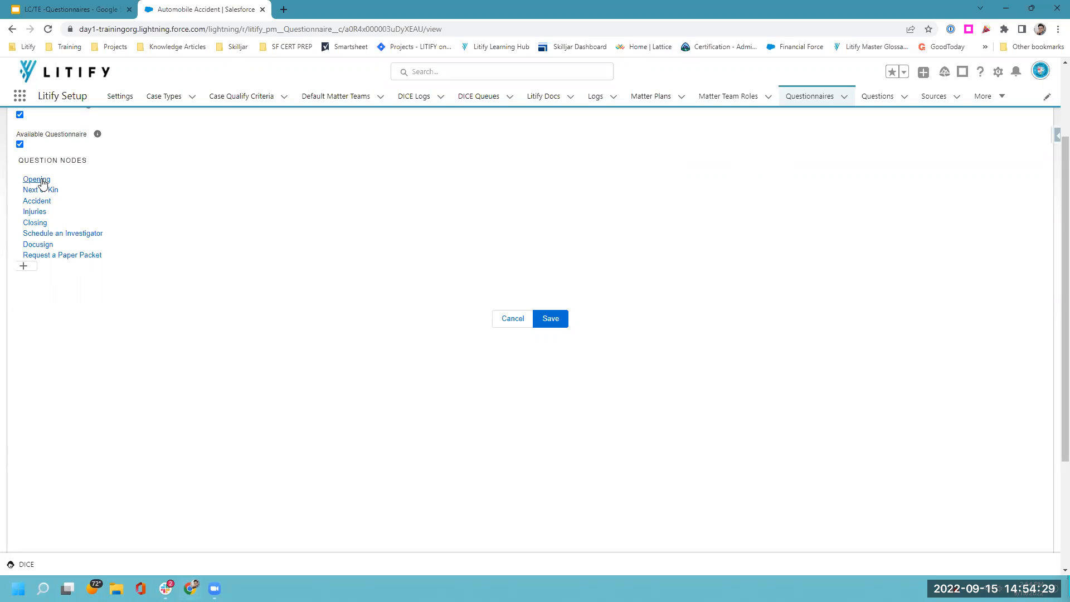
Review the questions and navigation rules on the saved questionnaire's Opening, Accident and Closing nodes.
{"action": "scroll", "coordinate": [112, 173], "scroll_direction": "up", "scroll_amount": 1}
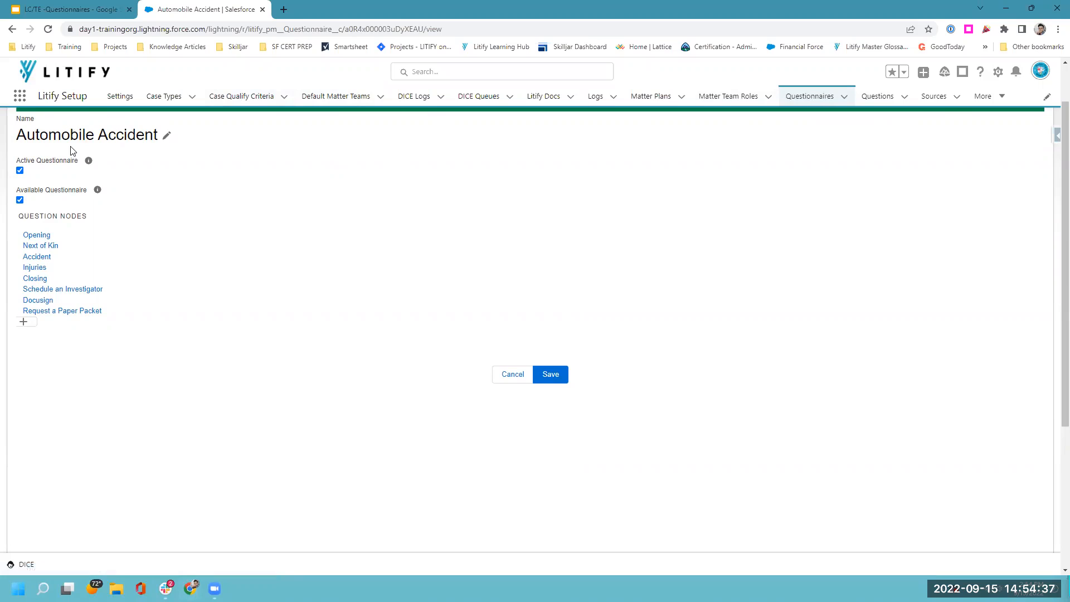
{"action": "left_click", "coordinate": [37, 235]}
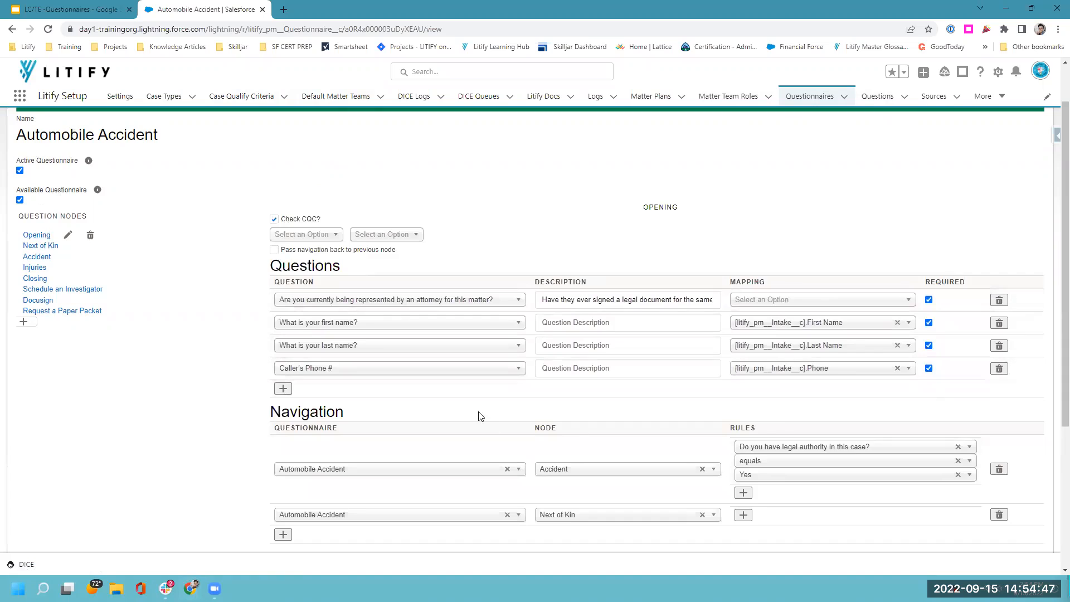
{"action": "scroll", "coordinate": [482, 418], "scroll_direction": "down", "scroll_amount": 1}
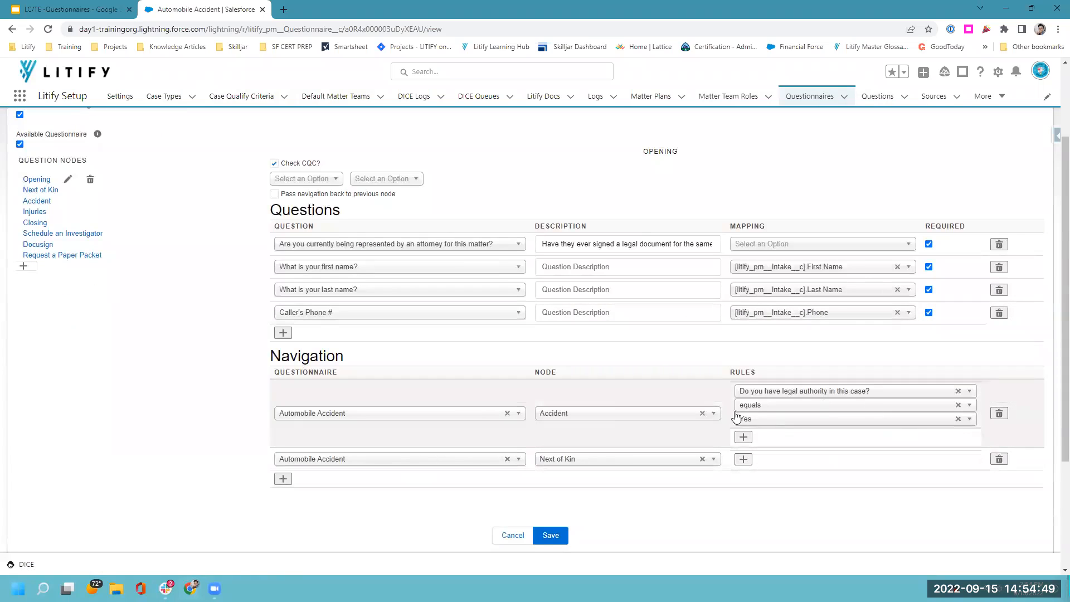
{"action": "left_click", "coordinate": [34, 212]}
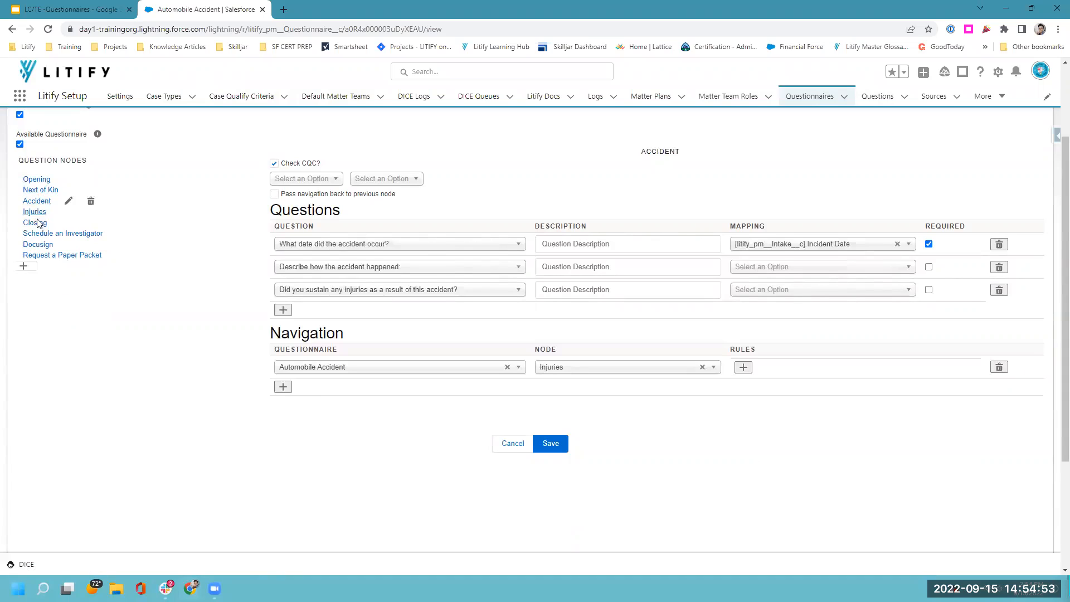
{"action": "left_click", "coordinate": [35, 223]}
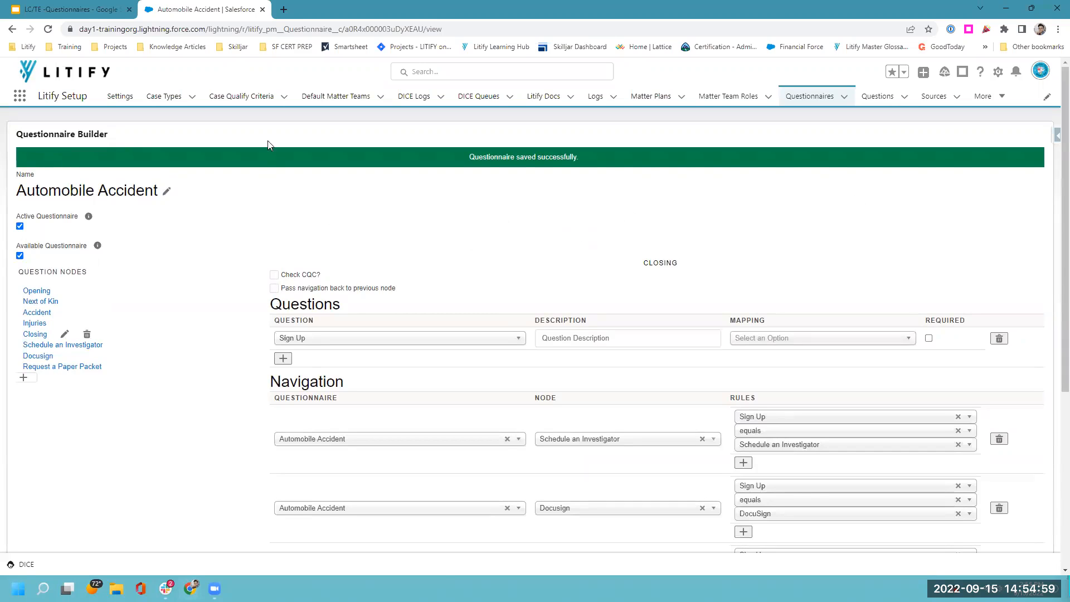
{"action": "scroll", "coordinate": [437, 350], "scroll_direction": "down", "scroll_amount": 4}
{"action": "scroll", "coordinate": [303, 334], "scroll_direction": "up", "scroll_amount": 4}
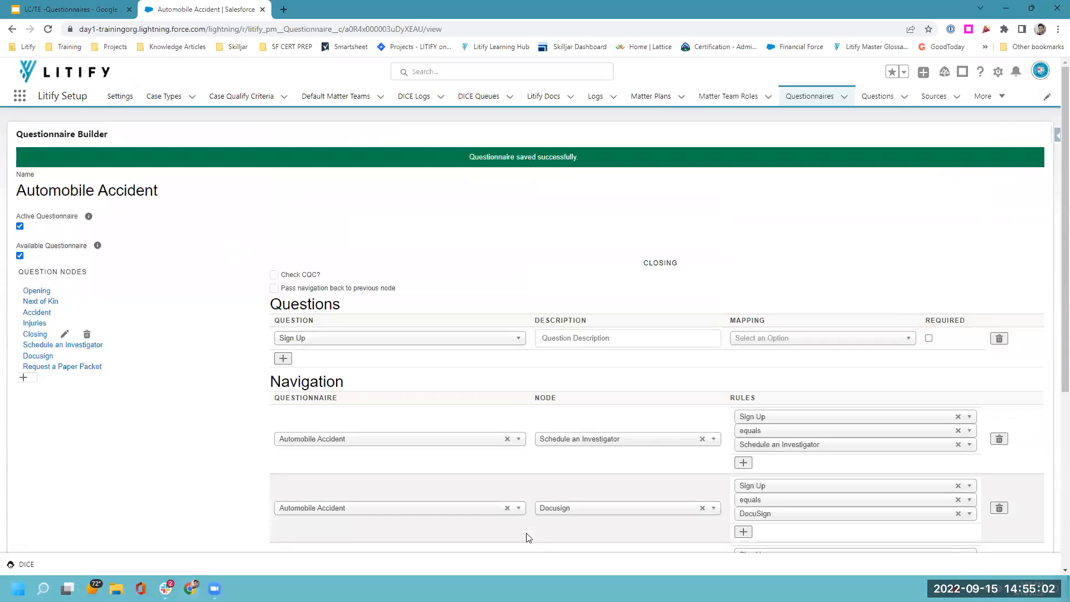
Switch to the Litify app and open the 9/2022 Automobile Accident intake in a new browser tab.
{"action": "left_click", "coordinate": [19, 98]}
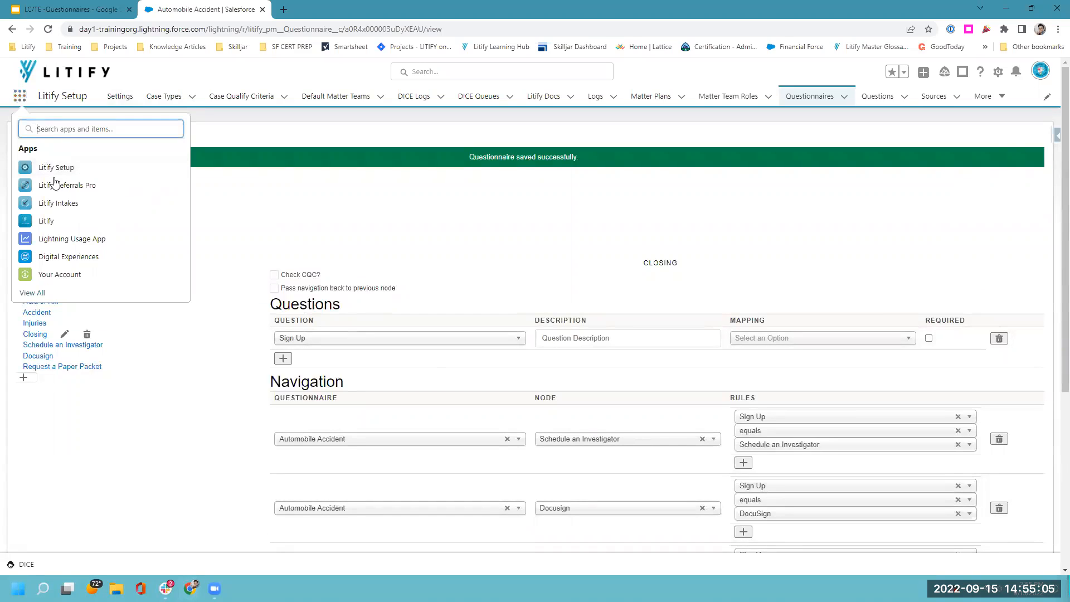
{"action": "left_click", "coordinate": [64, 223]}
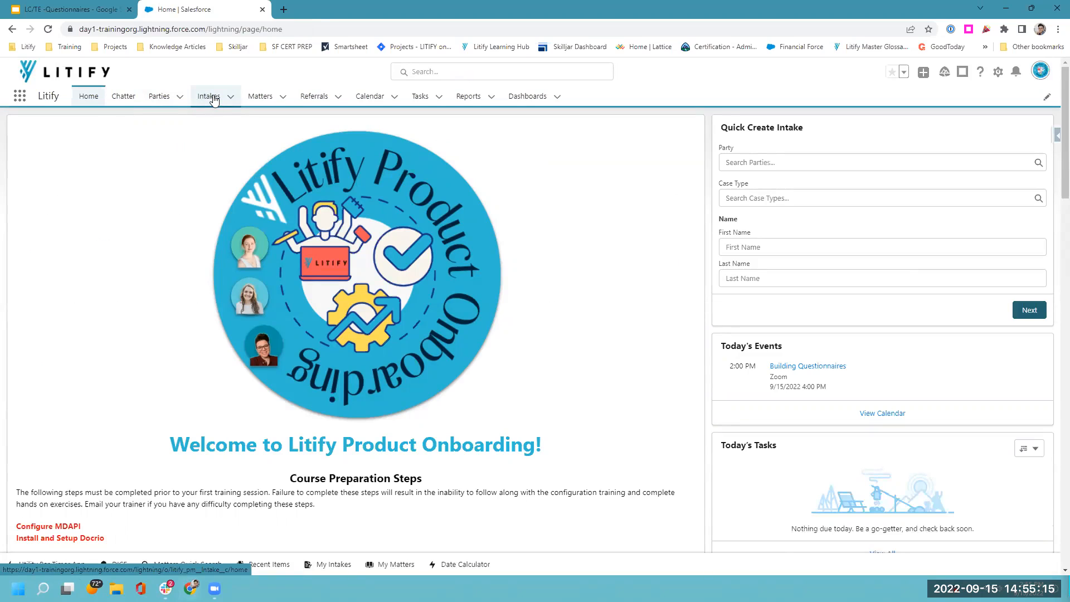
{"action": "left_click", "coordinate": [214, 99]}
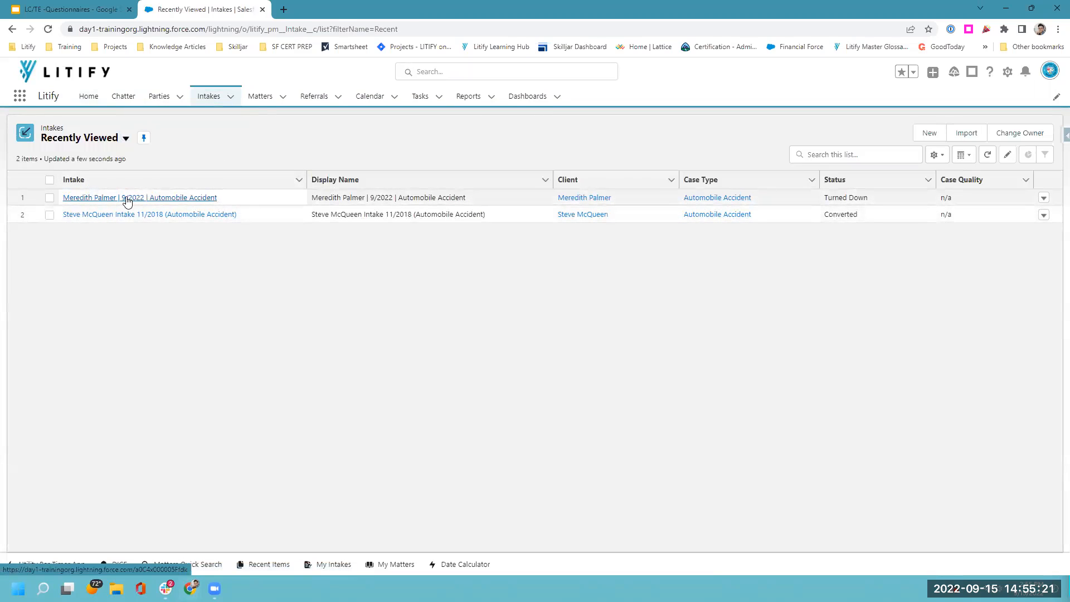
{"action": "left_click", "coordinate": [127, 198], "text": "ctrl"}
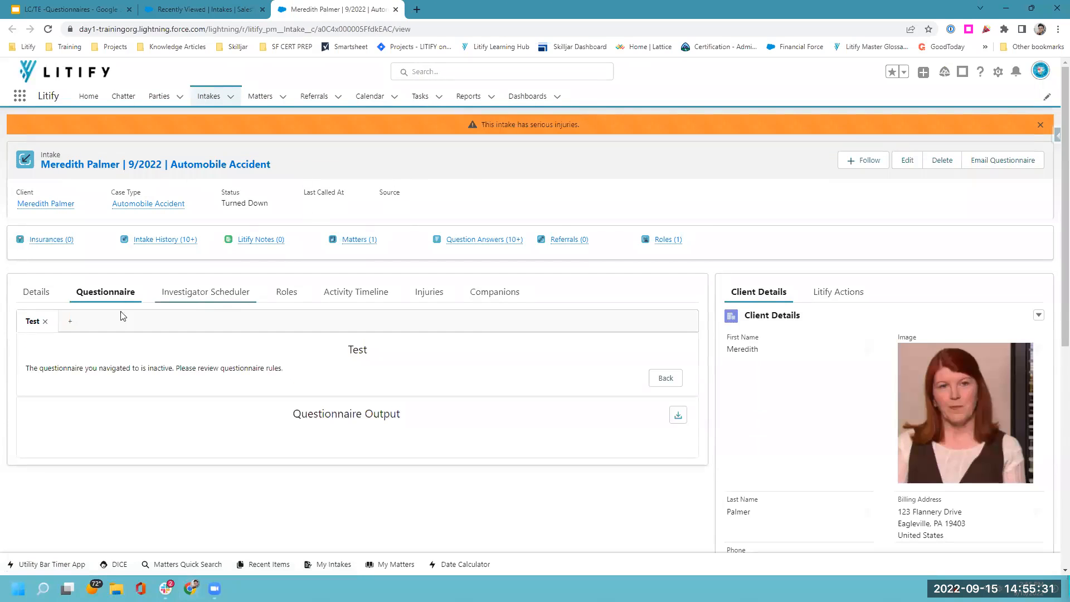
Remove the inactive Test questionnaire from the intake.
{"action": "left_click", "coordinate": [46, 323]}
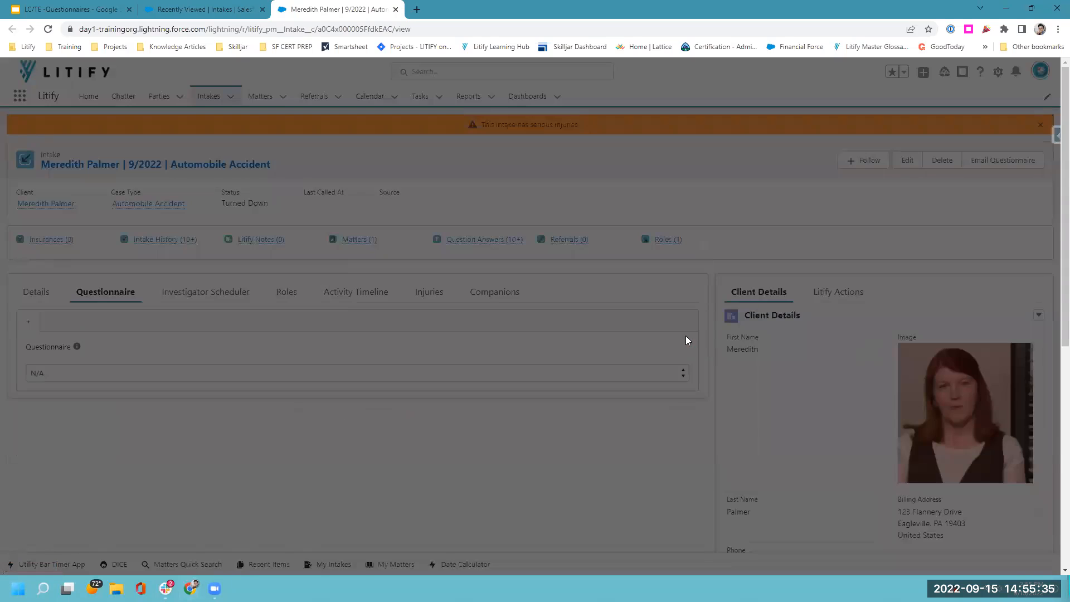
{"action": "left_click", "coordinate": [686, 339]}
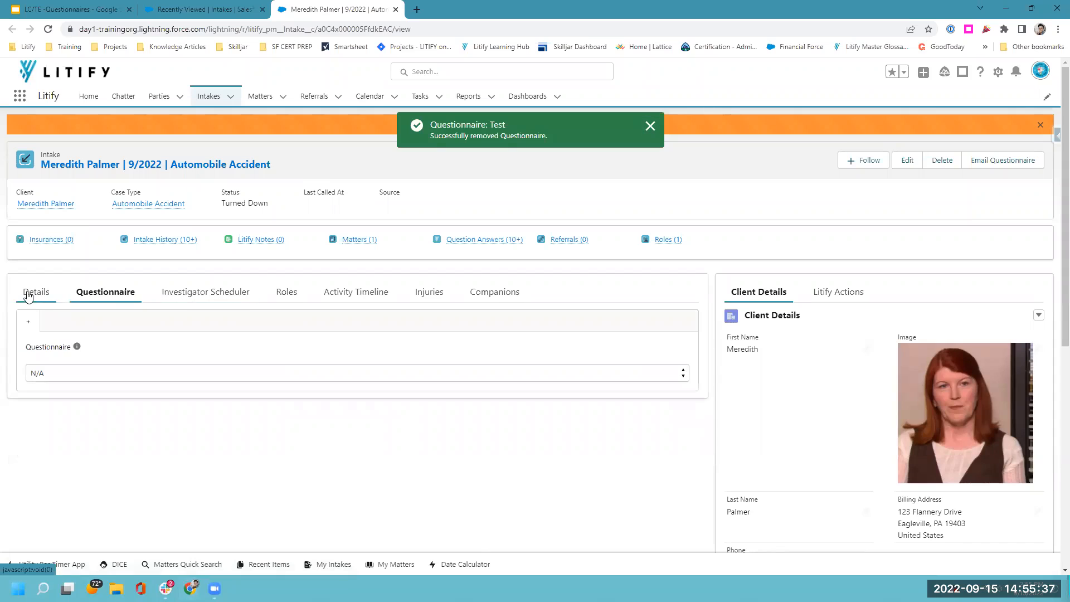
Clear Serious Injury in the intake's details, set Turn Down Reason to --None--, and save the record.
{"action": "left_click", "coordinate": [29, 294]}
{"action": "scroll", "coordinate": [554, 447], "scroll_direction": "down", "scroll_amount": 1}
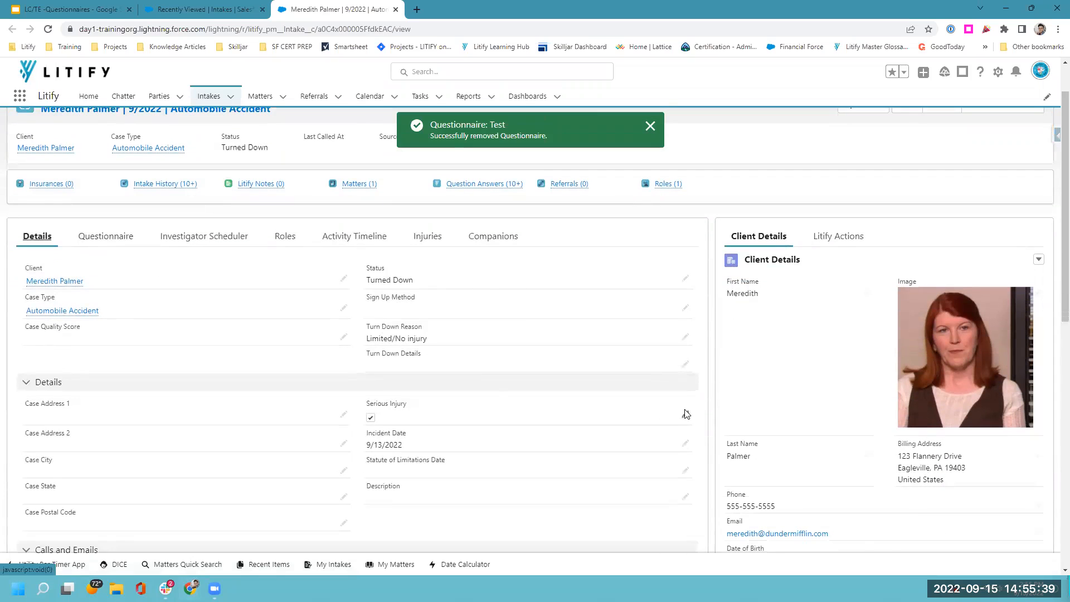
{"action": "left_click", "coordinate": [685, 416]}
{"action": "left_click", "coordinate": [371, 420]}
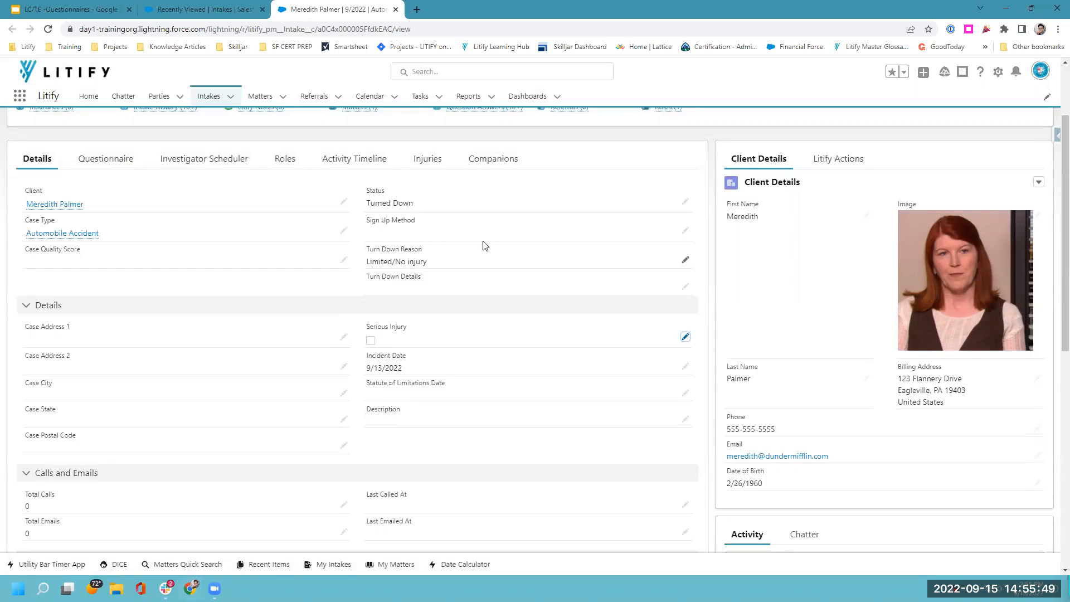
{"action": "left_click", "coordinate": [685, 261]}
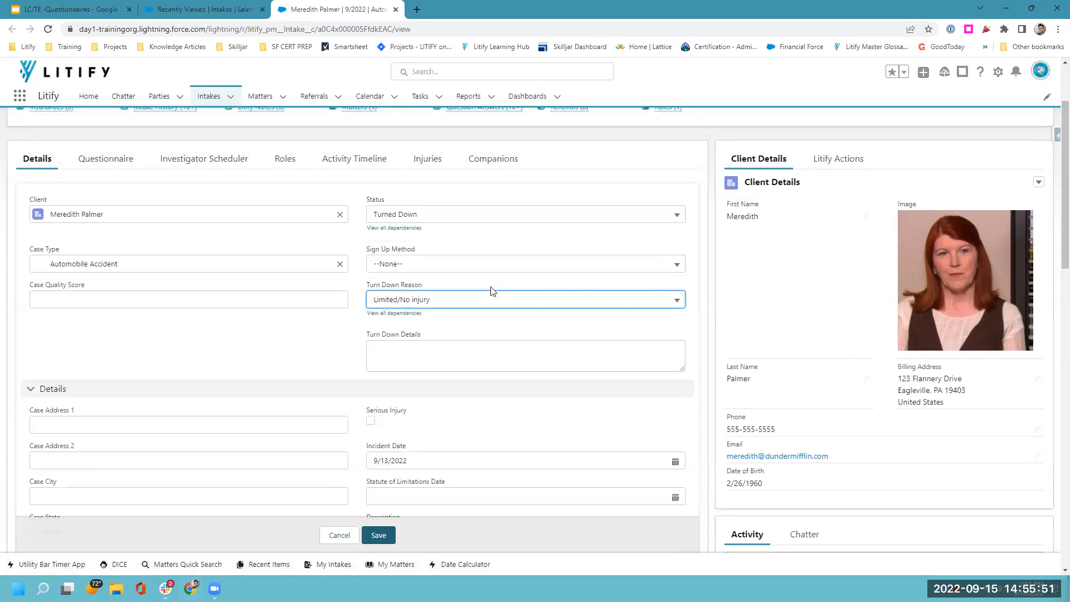
{"action": "left_click", "coordinate": [461, 301]}
{"action": "left_click", "coordinate": [444, 319]}
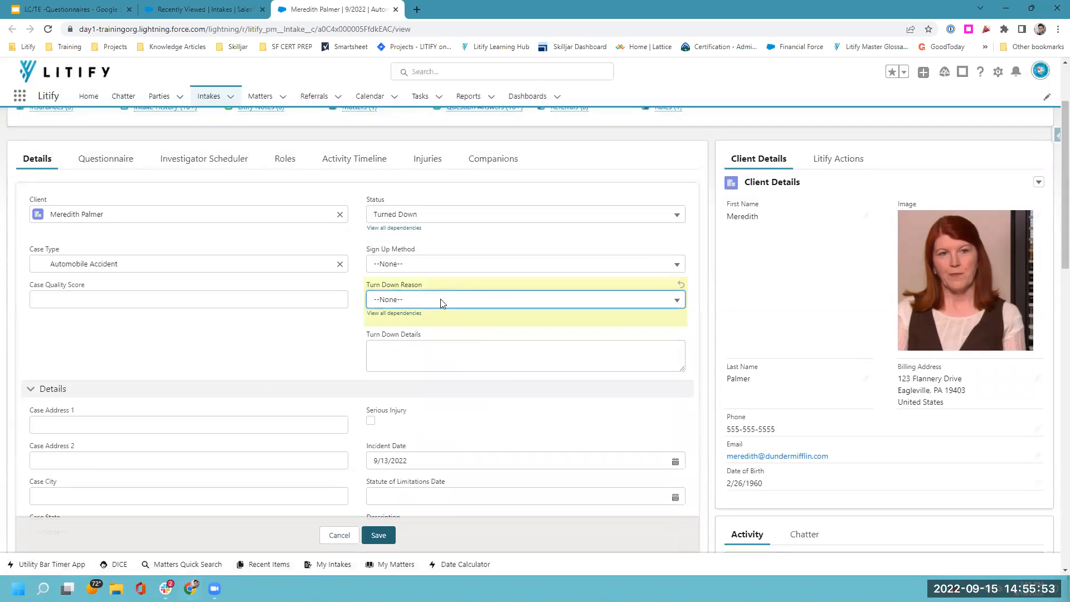
{"action": "left_click", "coordinate": [381, 535]}
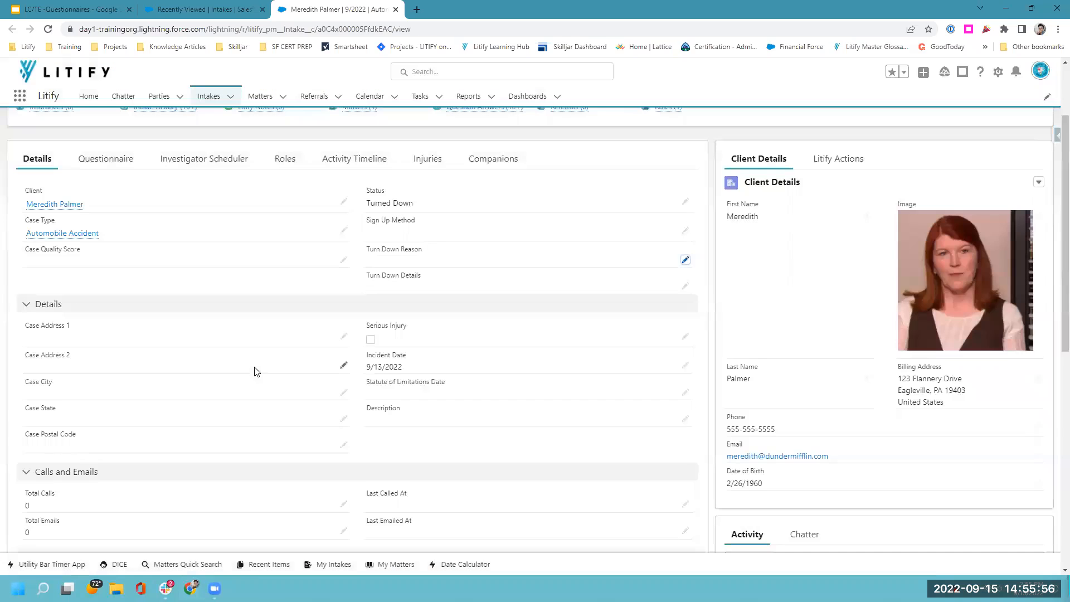
Add the Automobile Accident questionnaire to the intake.
{"action": "scroll", "coordinate": [255, 371], "scroll_direction": "up", "scroll_amount": 2}
{"action": "left_click", "coordinate": [119, 273]}
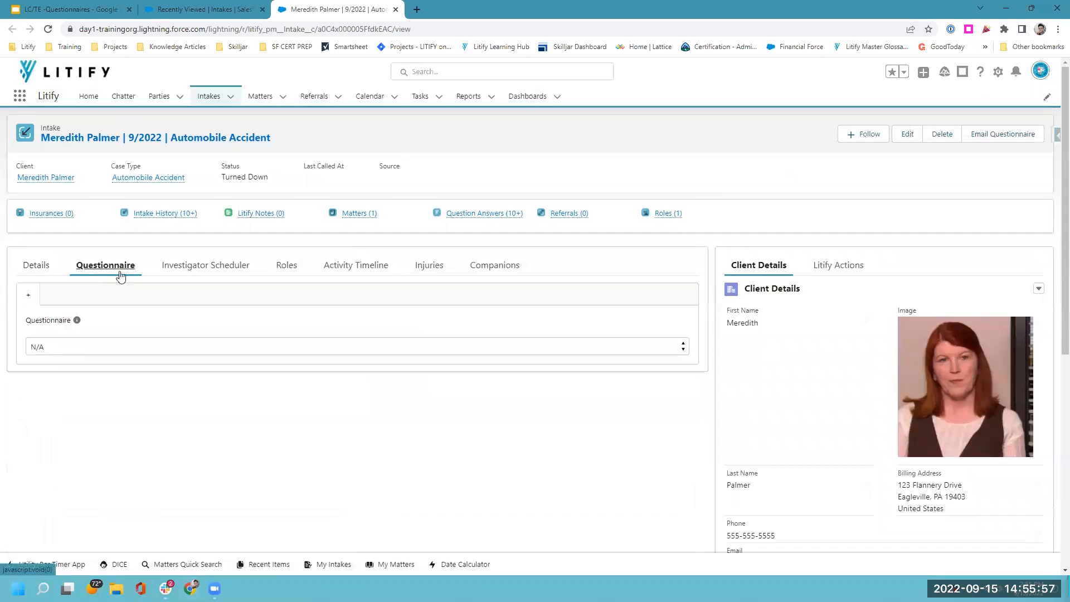
{"action": "left_click", "coordinate": [66, 350]}
{"action": "left_click", "coordinate": [76, 371]}
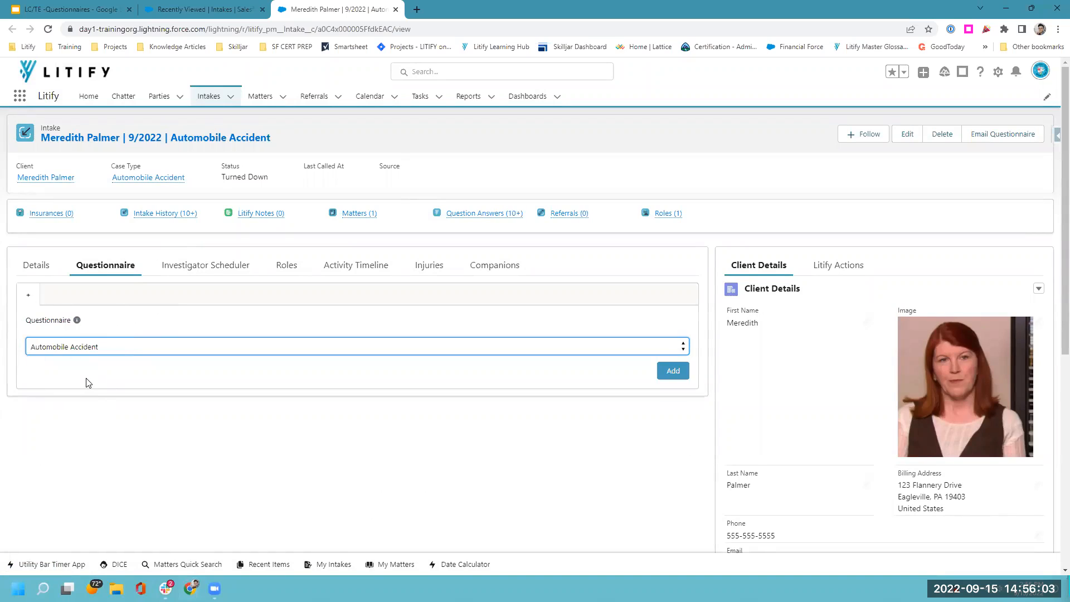
{"action": "left_click", "coordinate": [106, 350]}
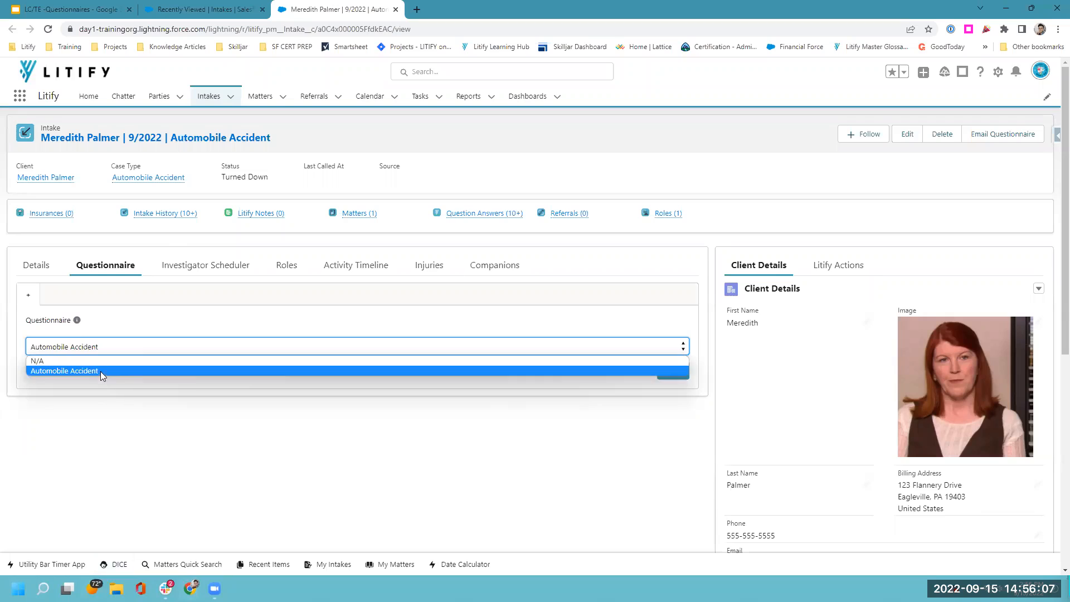
{"action": "left_click", "coordinate": [101, 372]}
{"action": "left_click", "coordinate": [669, 371]}
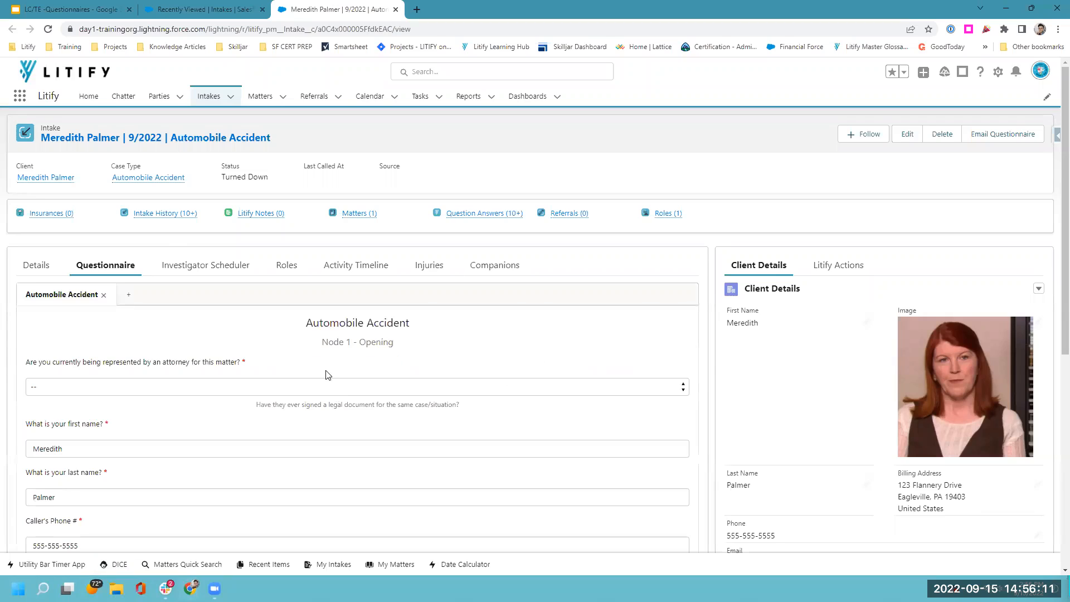
Answer Yes to being represented by an attorney, submit the Opening node, and check the turn-down reason and intake status.
{"action": "scroll", "coordinate": [196, 382], "scroll_direction": "down", "scroll_amount": 1}
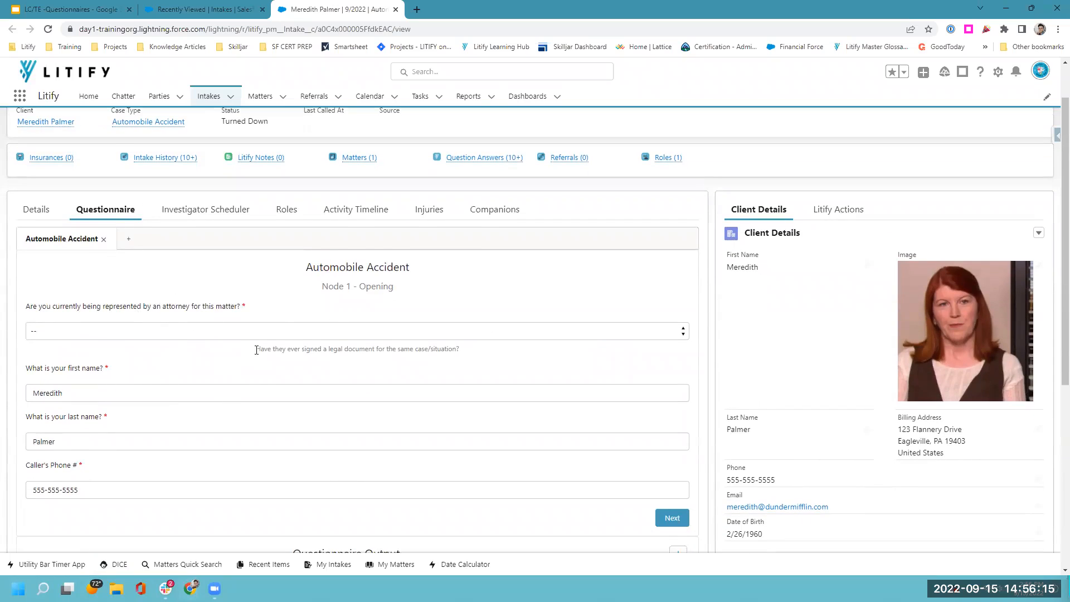
{"action": "left_click_drag", "start_coordinate": [257, 349], "coordinate": [471, 351]}
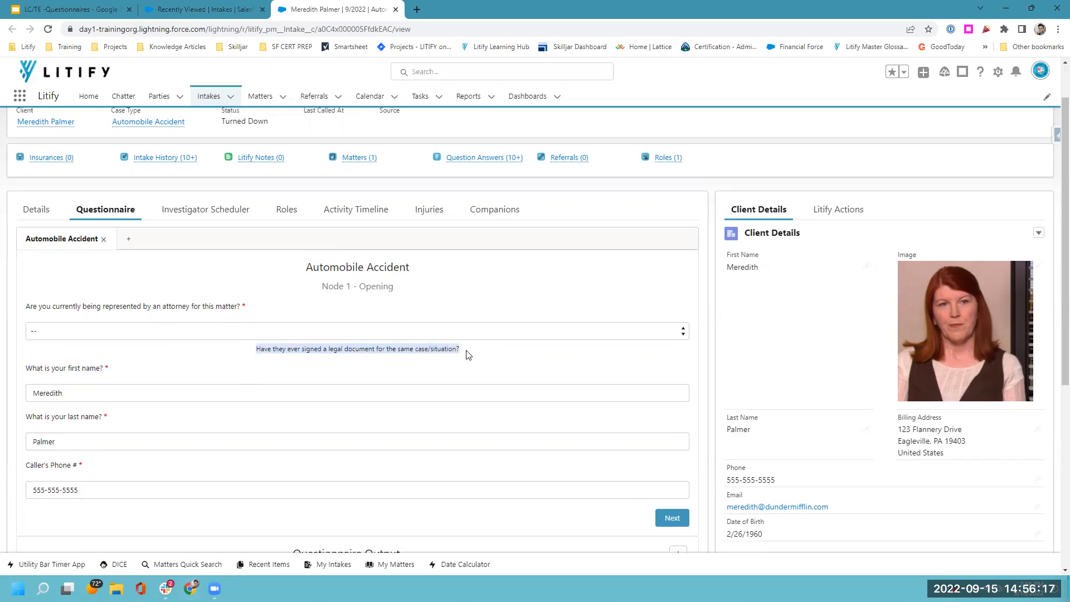
{"action": "mouse_move", "coordinate": [394, 300]}
{"action": "left_mouse_down"}
{"action": "mouse_move", "coordinate": [403, 288]}
{"action": "mouse_move", "coordinate": [353, 287]}
{"action": "mouse_move", "coordinate": [387, 306]}
{"action": "left_mouse_up"}
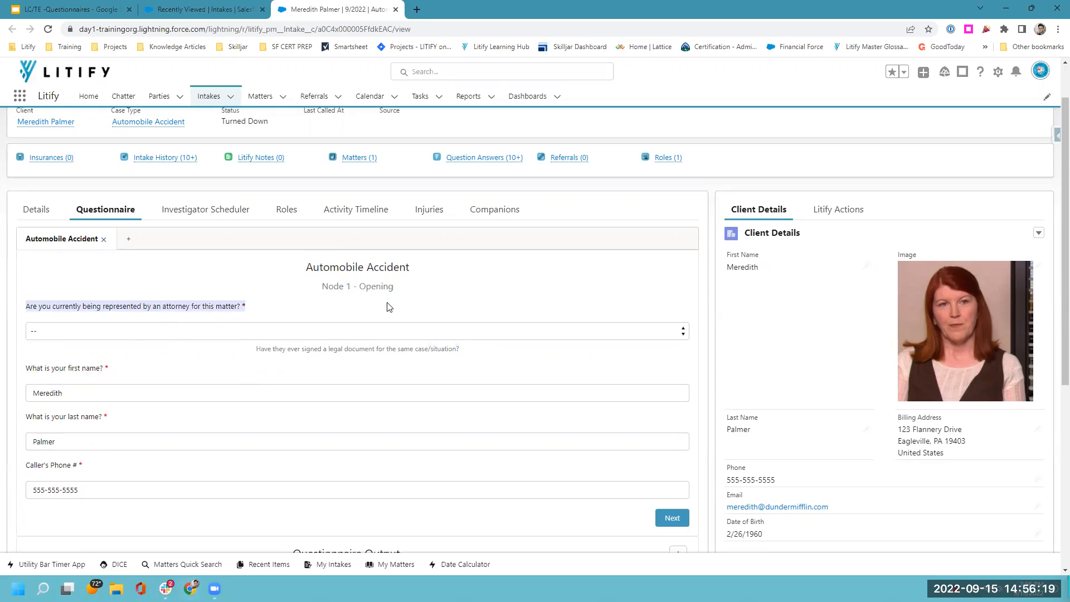
{"action": "left_click", "coordinate": [125, 332]}
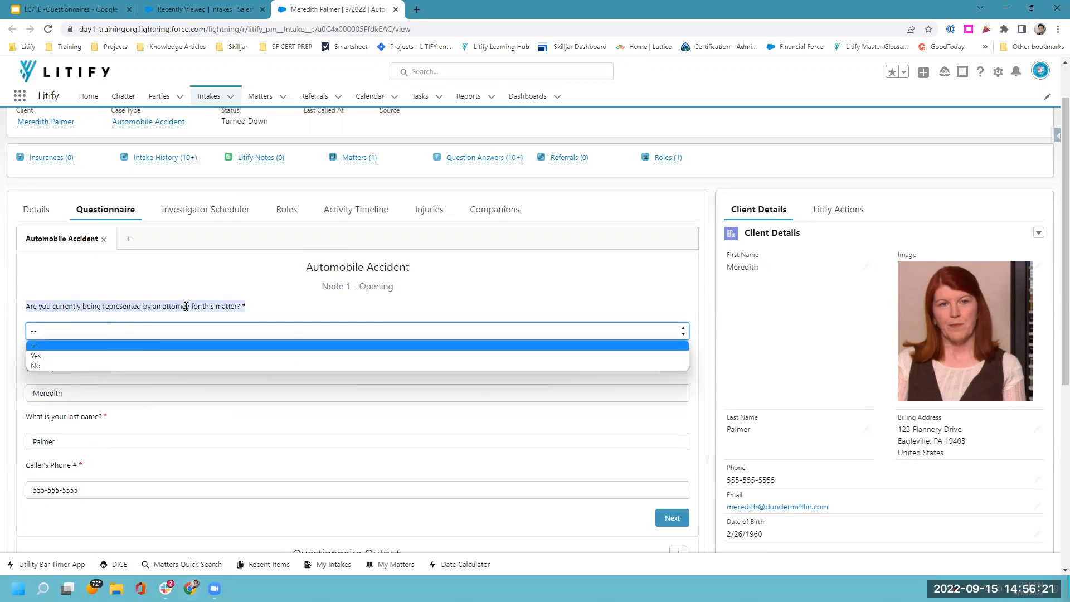
{"action": "left_click", "coordinate": [105, 354]}
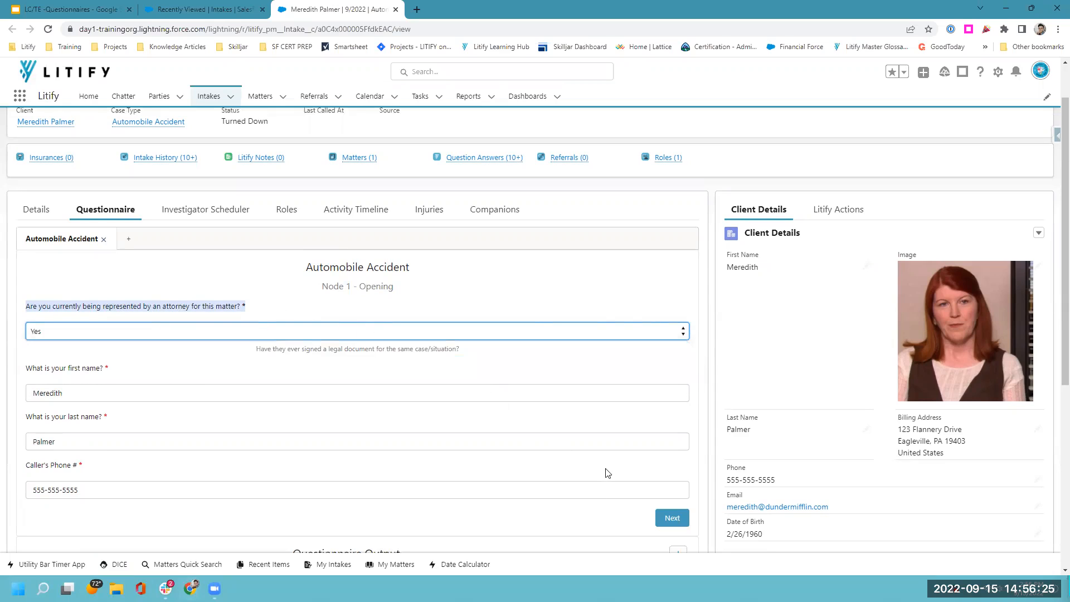
{"action": "scroll", "coordinate": [608, 471], "scroll_direction": "down", "scroll_amount": 2}
{"action": "left_click", "coordinate": [663, 406]}
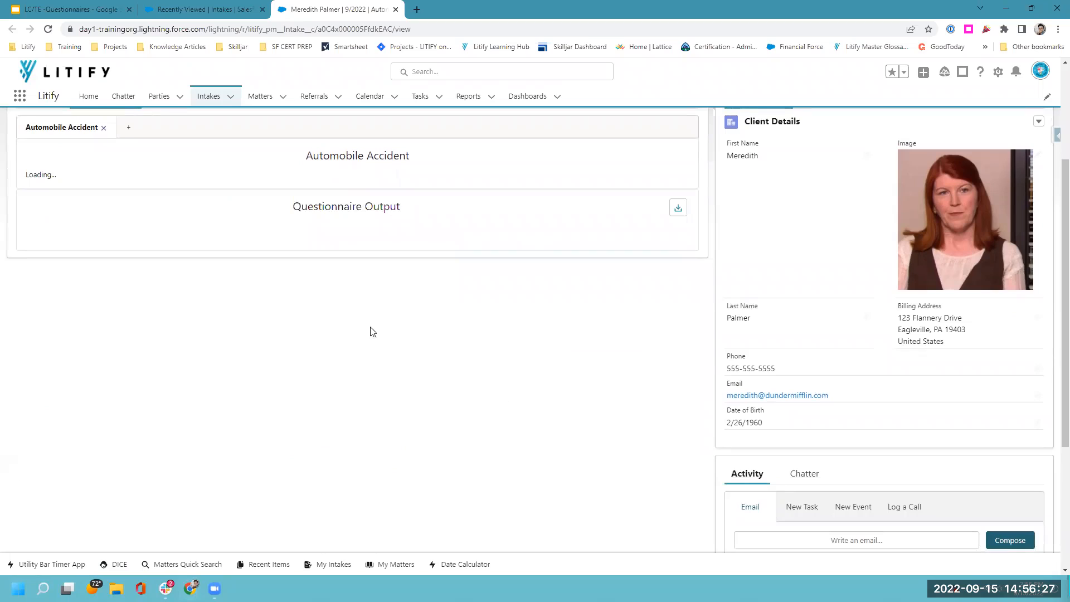
{"action": "scroll", "coordinate": [323, 282], "scroll_direction": "up", "scroll_amount": 1}
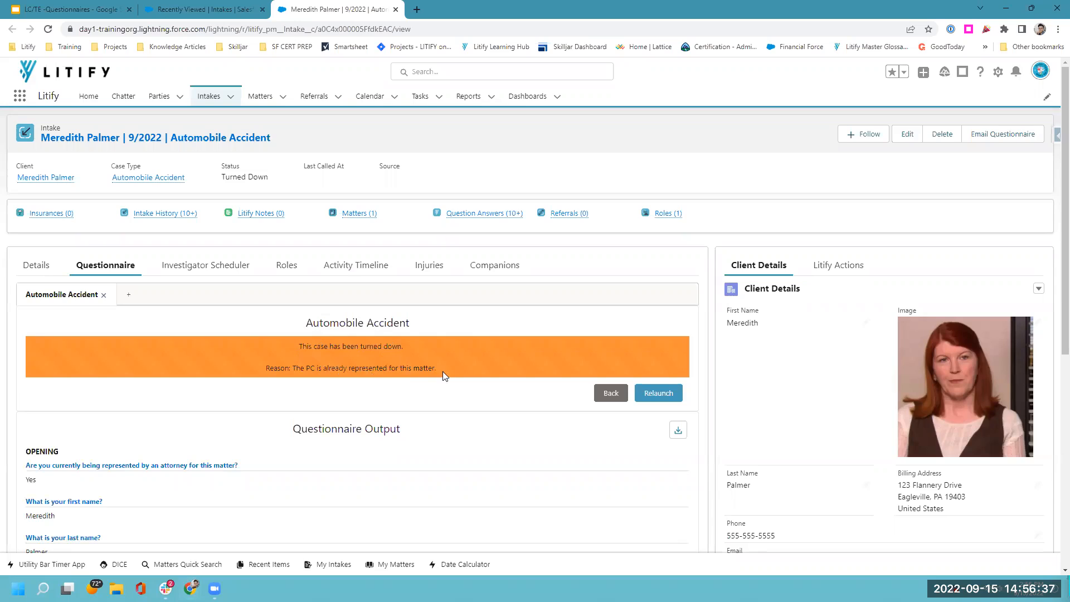
{"action": "triple_click", "coordinate": [268, 177]}
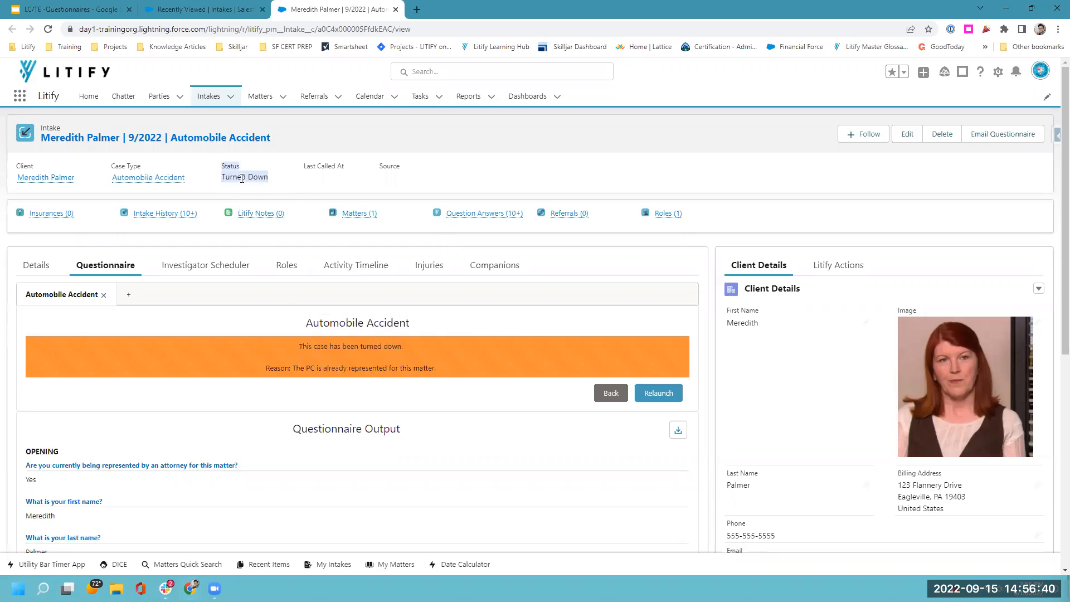
{"action": "left_click", "coordinate": [288, 186]}
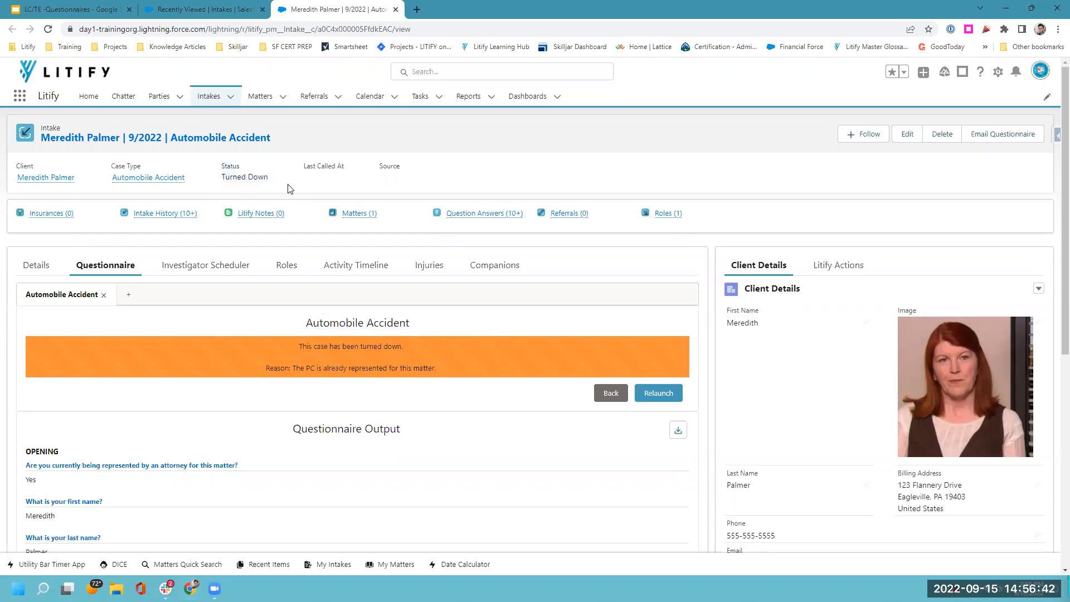
Return to the Opening node, change the attorney representation answer to No, and submit the node.
{"action": "left_click", "coordinate": [609, 395]}
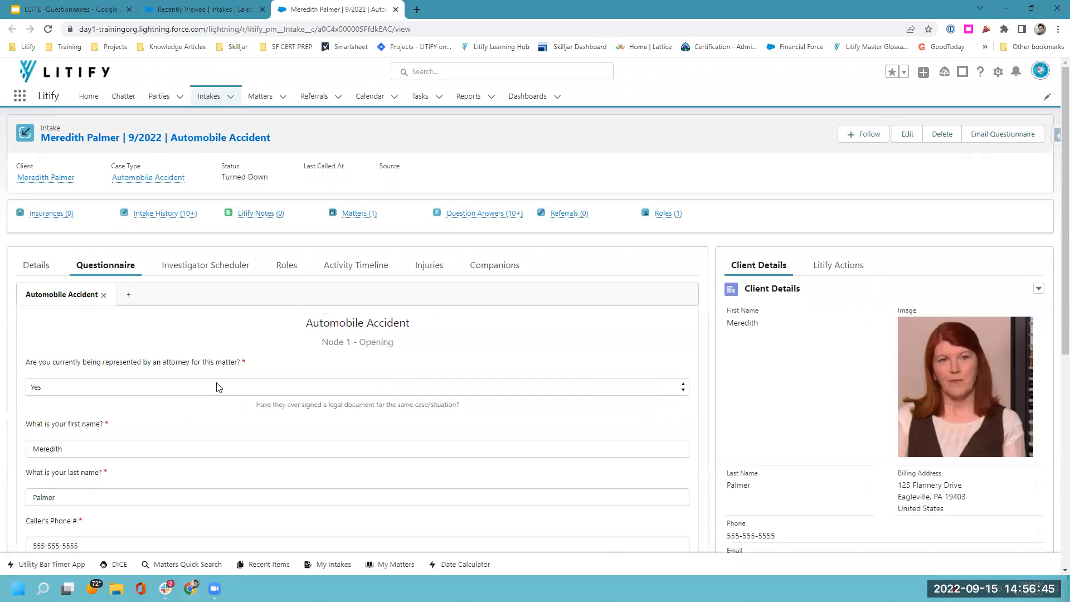
{"action": "left_click", "coordinate": [178, 389]}
{"action": "left_click", "coordinate": [131, 419]}
{"action": "scroll", "coordinate": [139, 415], "scroll_direction": "down", "scroll_amount": 1}
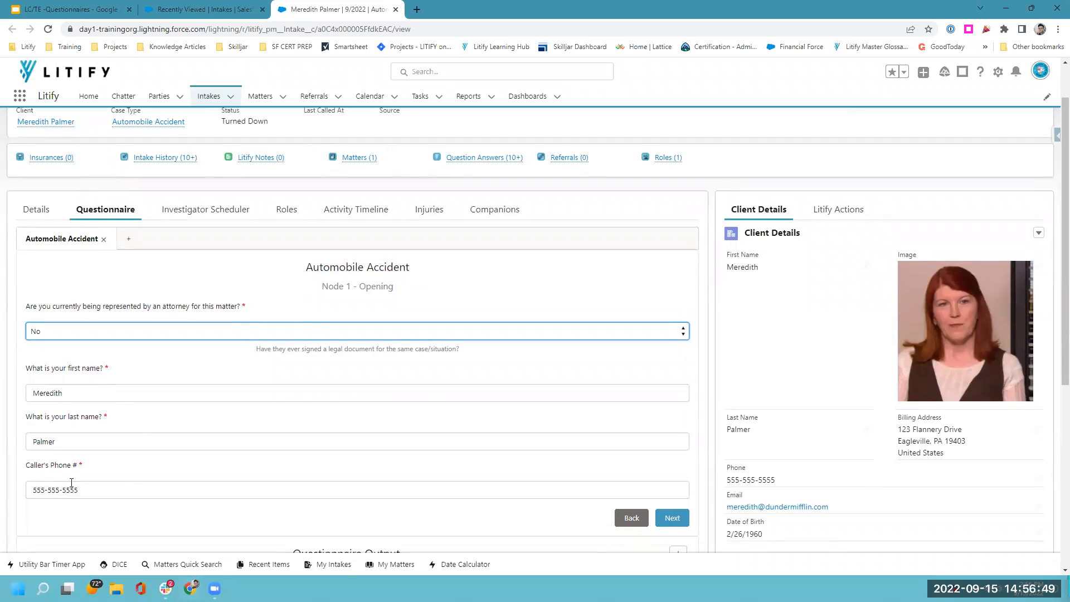
{"action": "scroll", "coordinate": [98, 454], "scroll_direction": "down", "scroll_amount": 1}
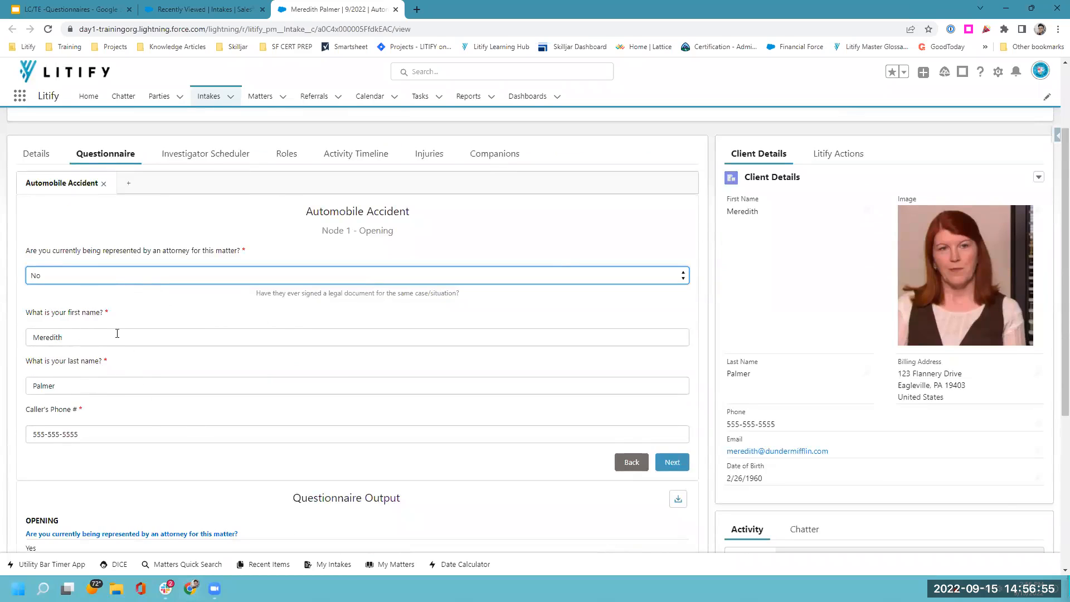
{"action": "scroll", "coordinate": [118, 334], "scroll_direction": "down", "scroll_amount": 1}
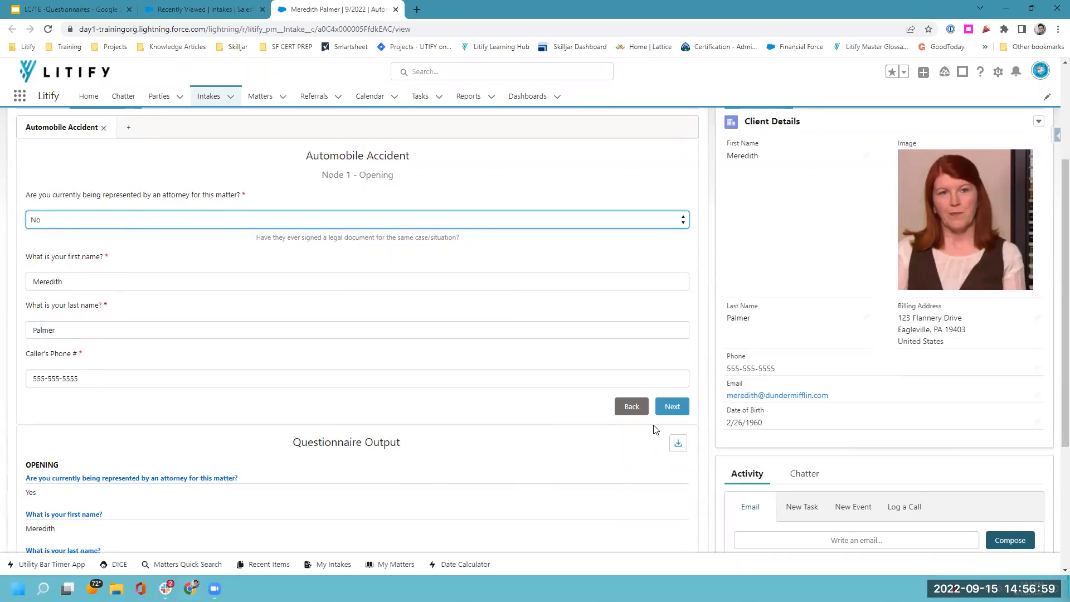
{"action": "left_click", "coordinate": [672, 408]}
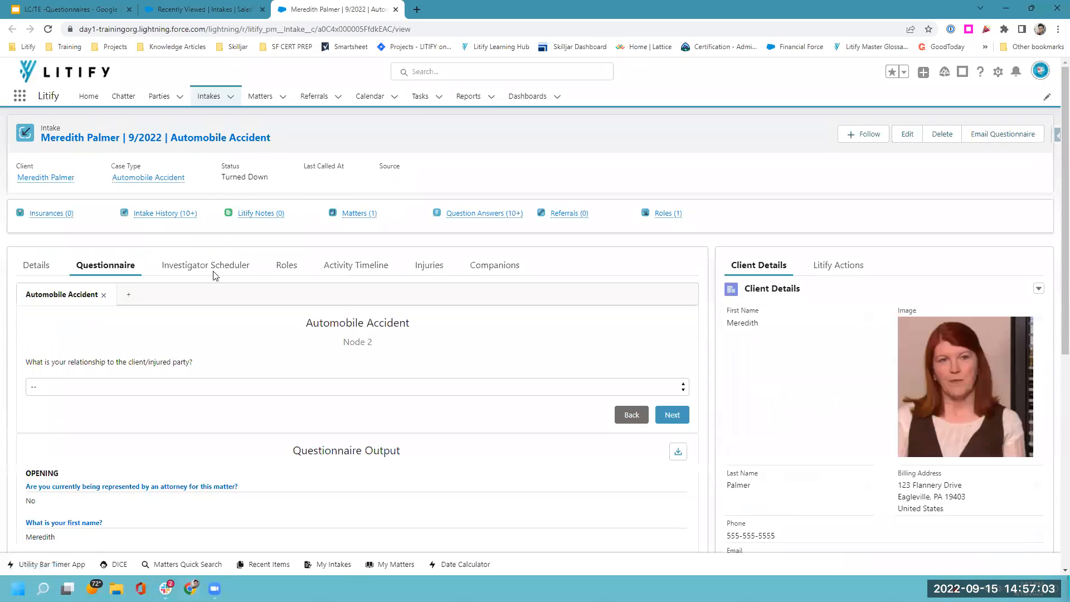
Answer Friend/Other Relative for the caller's relationship to the injured party and submit node 2.
{"action": "left_click", "coordinate": [155, 387]}
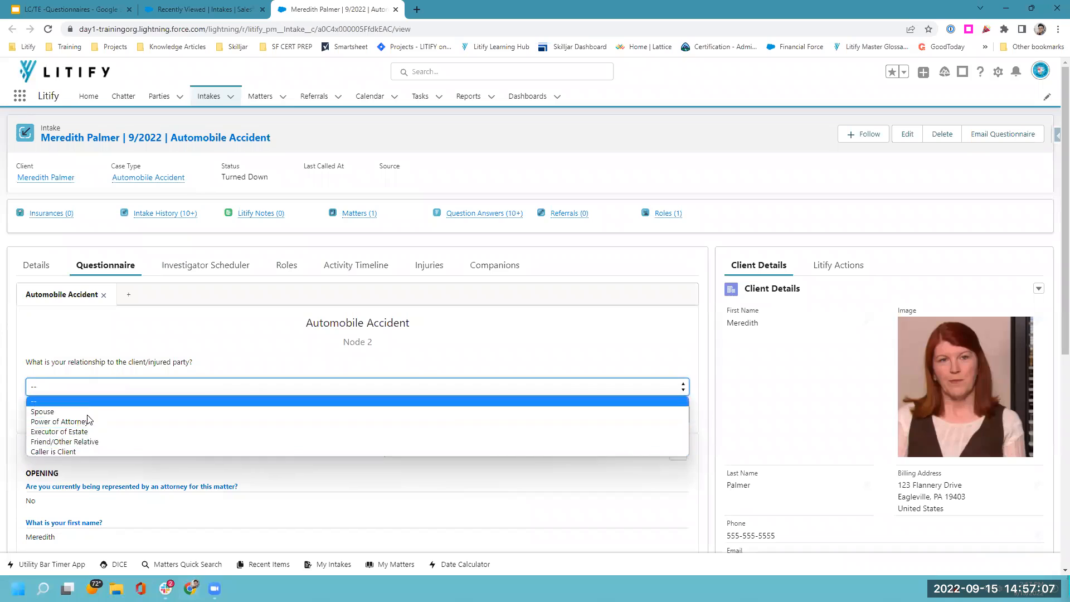
{"action": "left_click", "coordinate": [101, 442]}
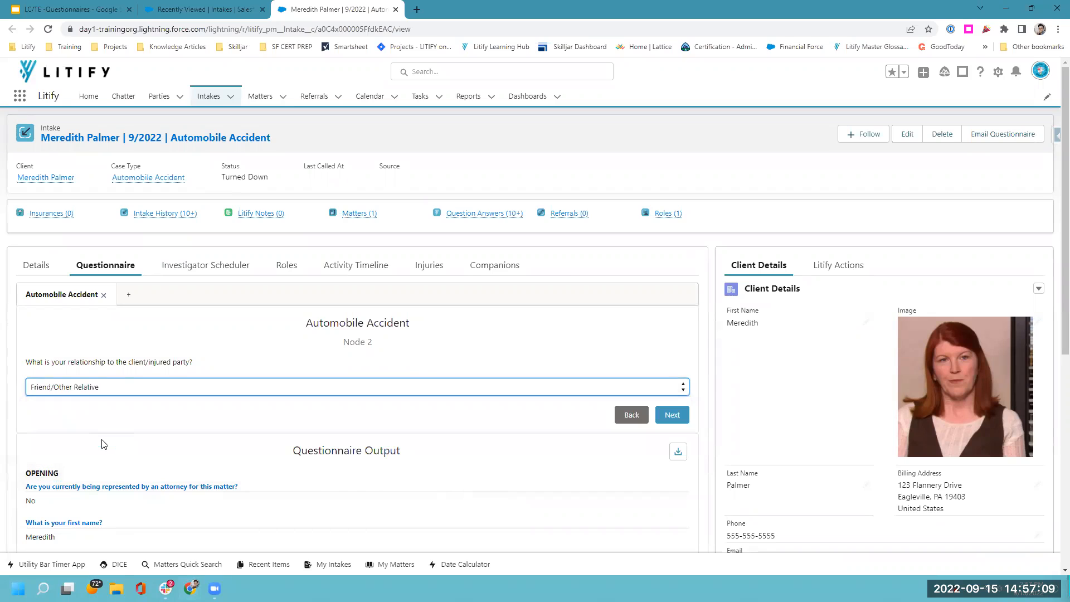
{"action": "left_click", "coordinate": [672, 415]}
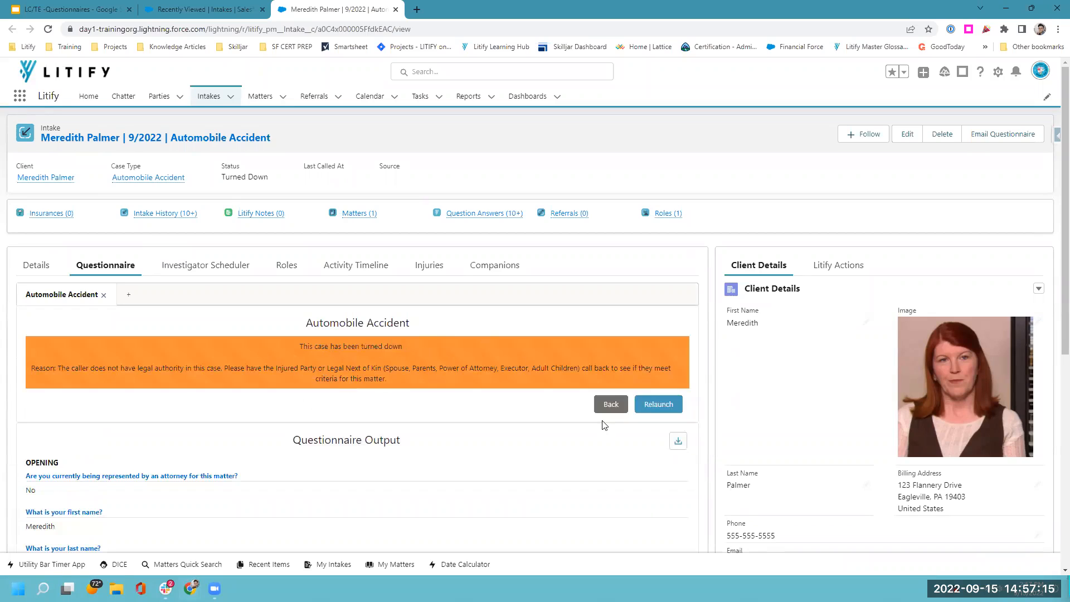
Go back to node 2, change the relationship to the injured party to Spouse, and submit the node.
{"action": "left_click", "coordinate": [602, 409]}
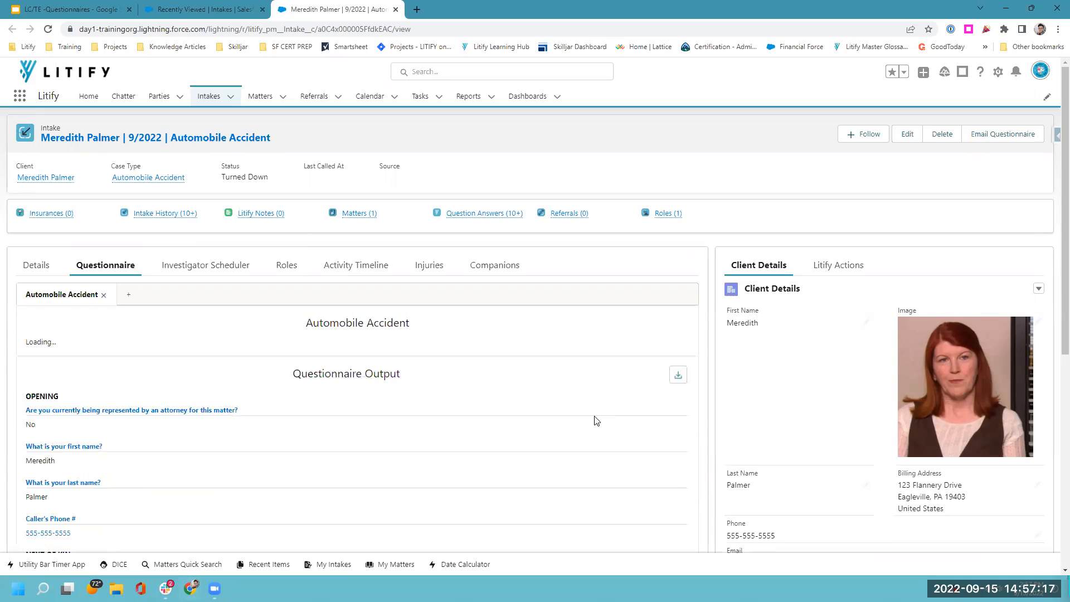
{"action": "left_click", "coordinate": [86, 385]}
{"action": "left_click", "coordinate": [86, 412]}
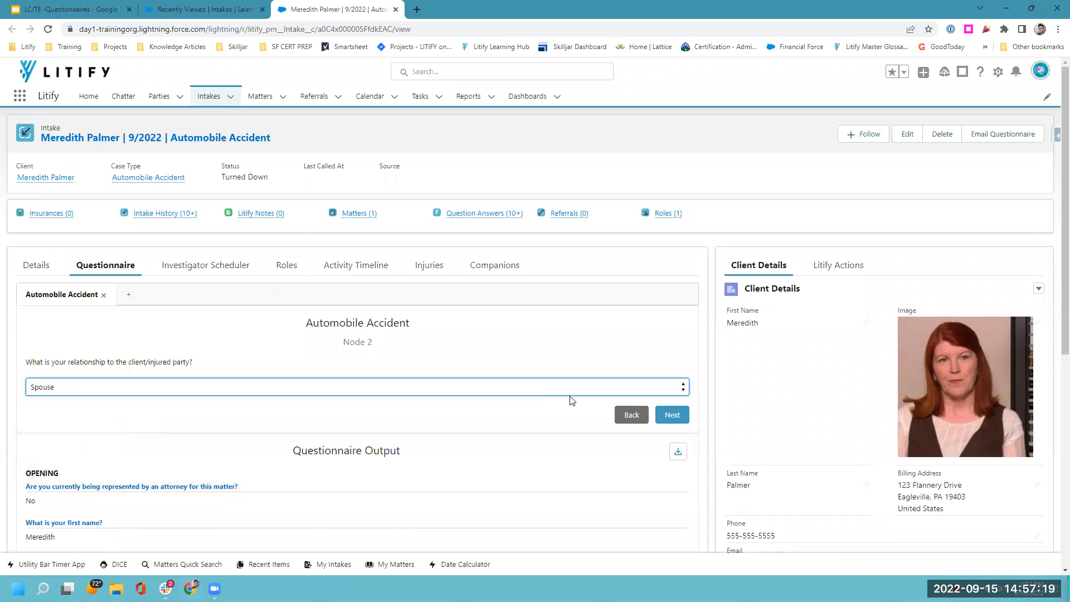
{"action": "left_click", "coordinate": [672, 415]}
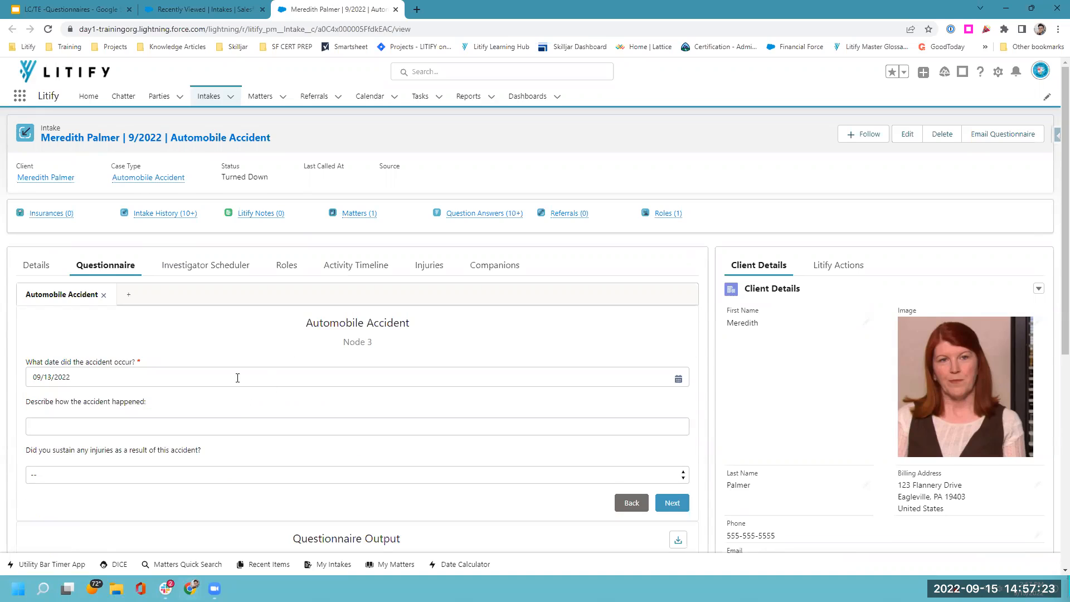
On node 3, enter "test" as the accident description, answer No to sustaining injuries, and submit the node.
{"action": "scroll", "coordinate": [139, 390], "scroll_direction": "down", "scroll_amount": 1}
{"action": "left_click", "coordinate": [116, 372]}
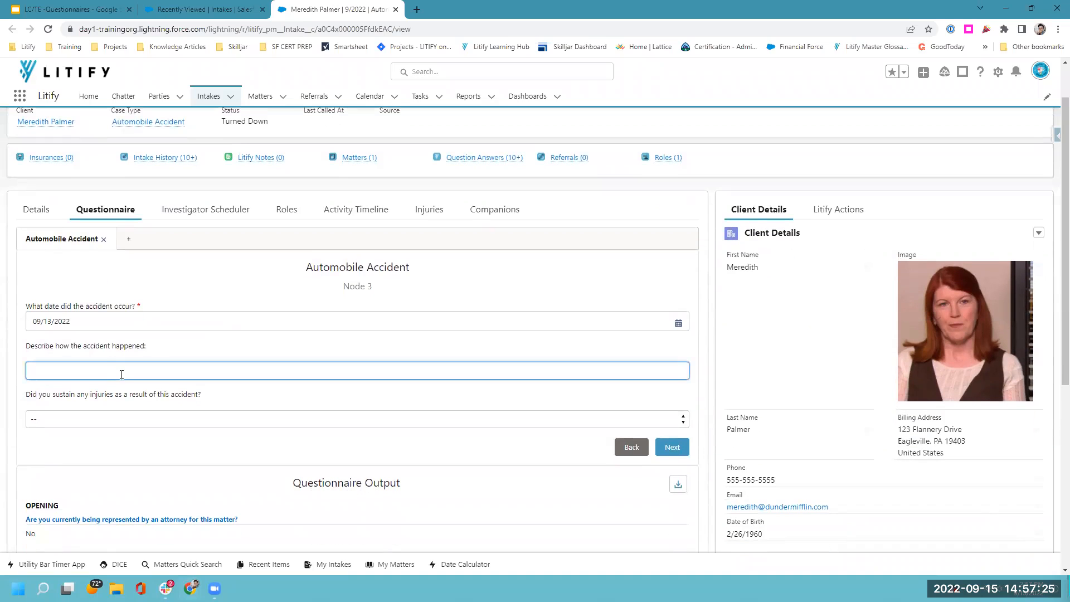
{"action": "type", "text": "test"}
{"action": "left_click", "coordinate": [103, 424]}
{"action": "left_click", "coordinate": [85, 443]}
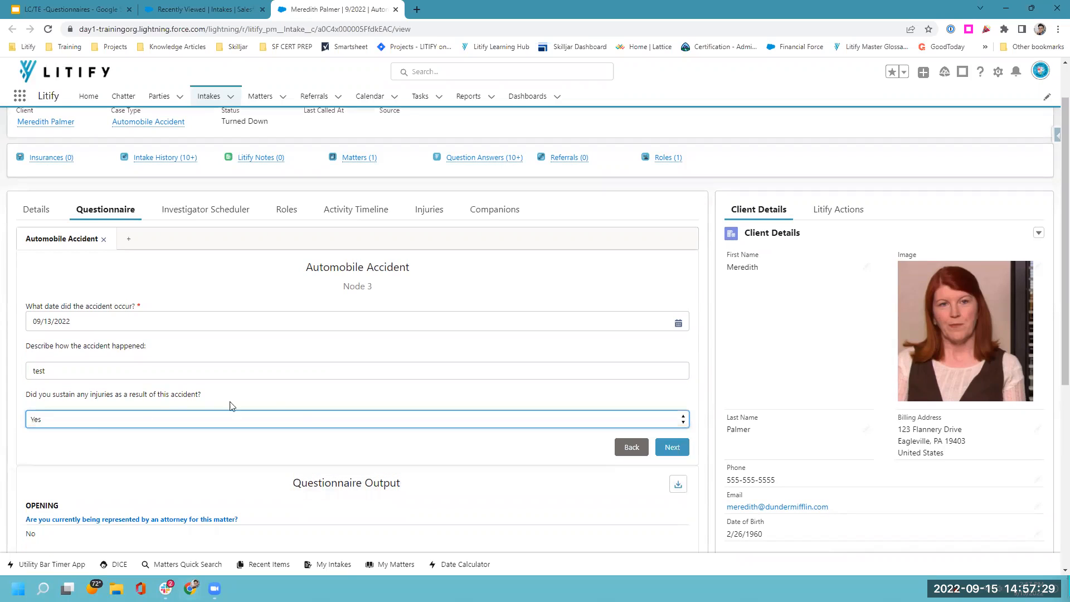
{"action": "left_click", "coordinate": [301, 419]}
{"action": "left_click", "coordinate": [49, 454]}
{"action": "left_click_drag", "start_coordinate": [201, 397], "coordinate": [12, 401]}
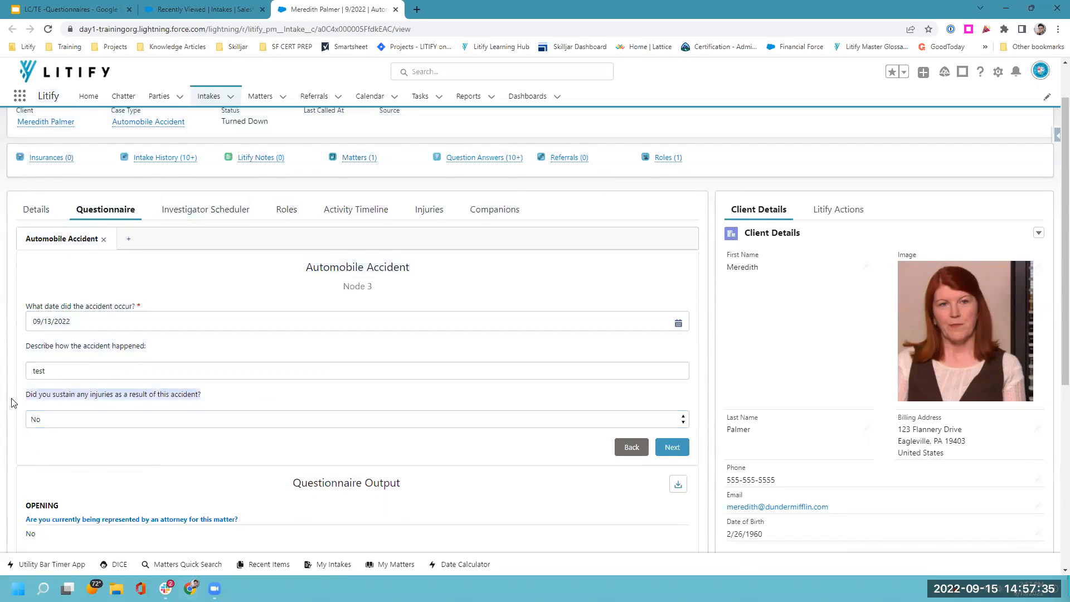
{"action": "left_click", "coordinate": [71, 419]}
{"action": "left_click", "coordinate": [189, 452]}
{"action": "left_click", "coordinate": [677, 446]}
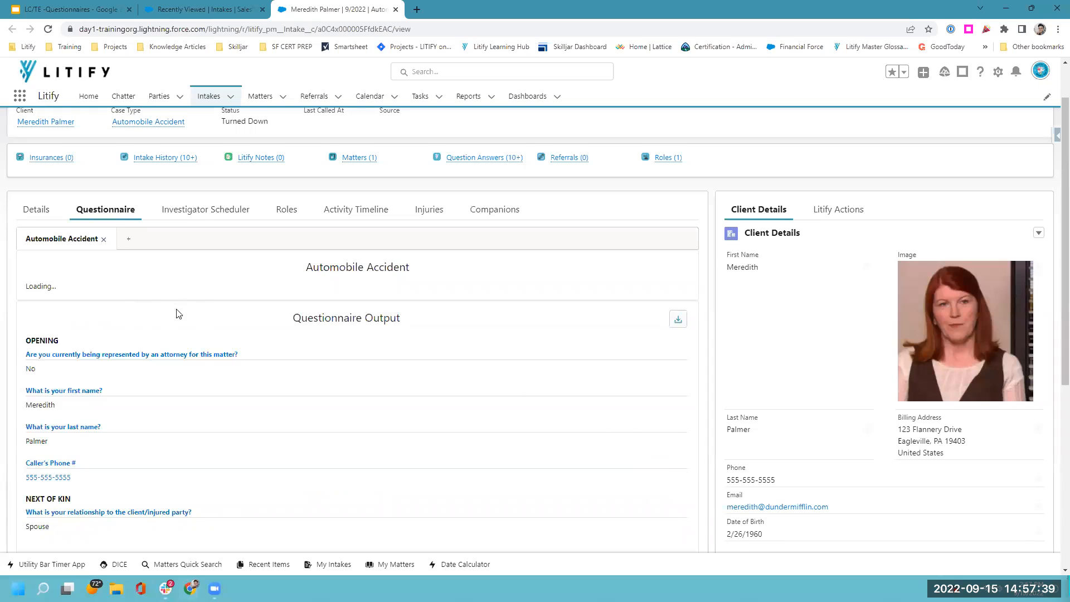
On node 4, describe the injury as "Broken Leg", answer Yes to seeking medical help, enter "Test Hospital" as the hospital, and submit the node.
{"action": "left_click", "coordinate": [114, 387]}
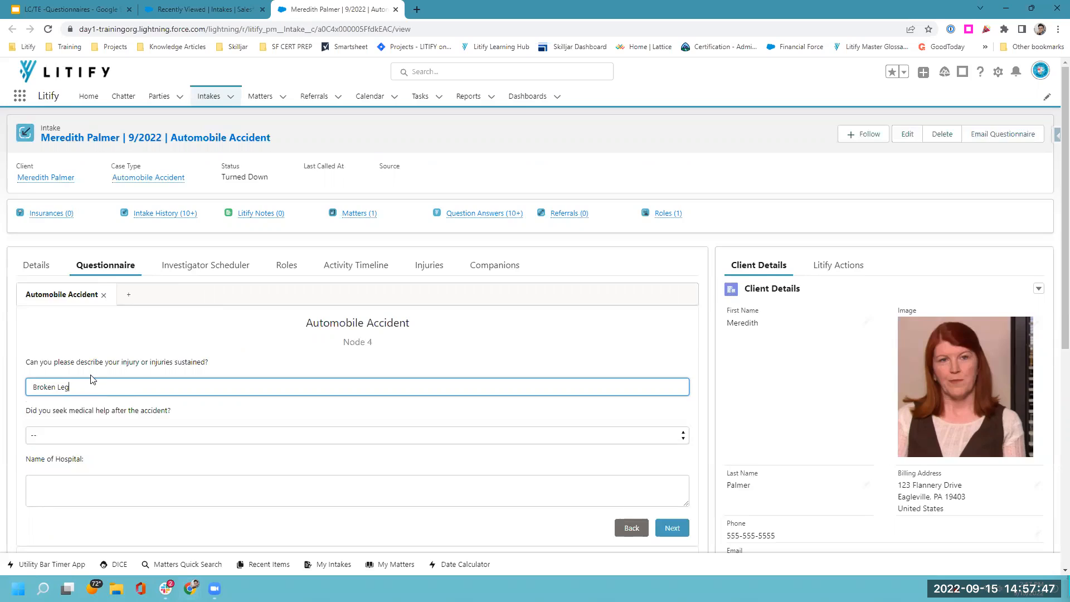
{"action": "left_click", "coordinate": [64, 436]}
{"action": "left_click", "coordinate": [62, 459]}
{"action": "left_click", "coordinate": [71, 496]}
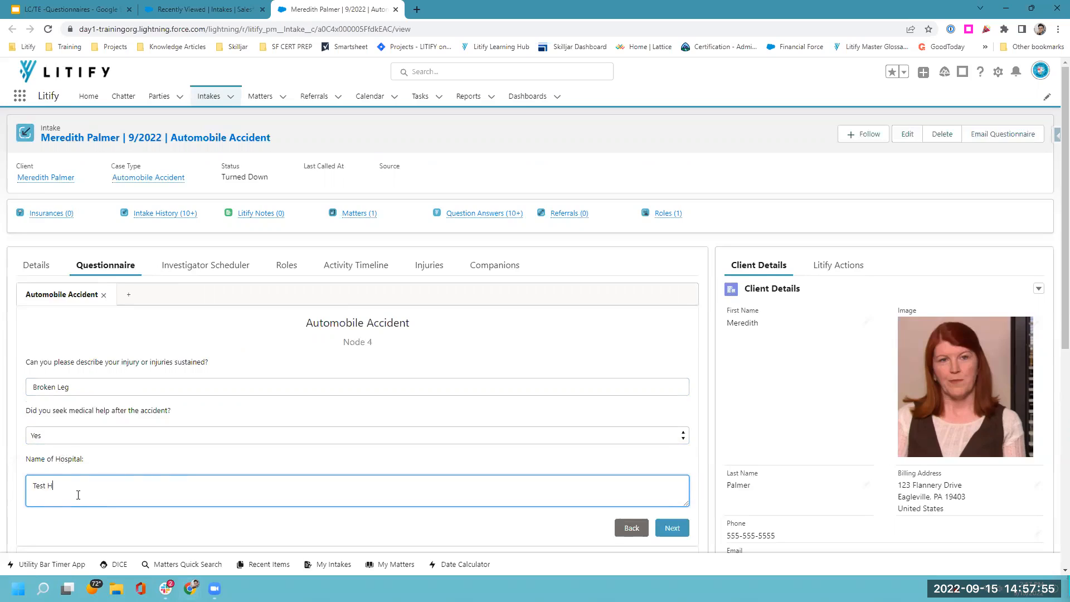
{"action": "type", "text": "Test Hospital"}
{"action": "left_click", "coordinate": [673, 528]}
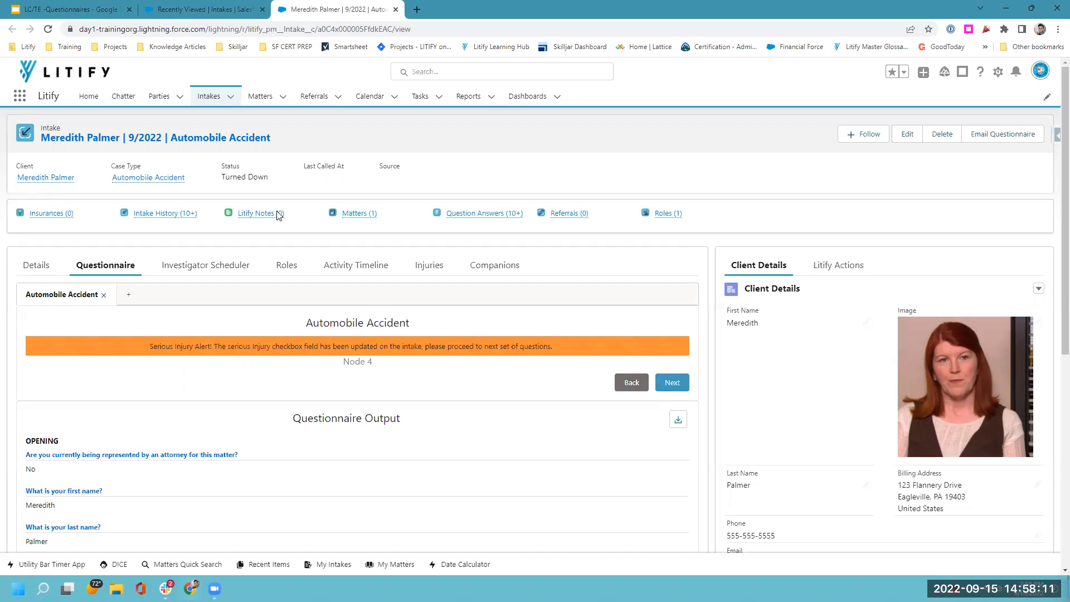
Try to proceed past the Serious Injury Alert on node 4, resubmitting the same answers and continuing past the alert again.
{"action": "mouse_move", "coordinate": [269, 177]}
{"action": "left_mouse_down"}
{"action": "mouse_move", "coordinate": [207, 169]}
{"action": "mouse_move", "coordinate": [268, 177]}
{"action": "left_mouse_up"}
{"action": "left_click", "coordinate": [672, 383]}
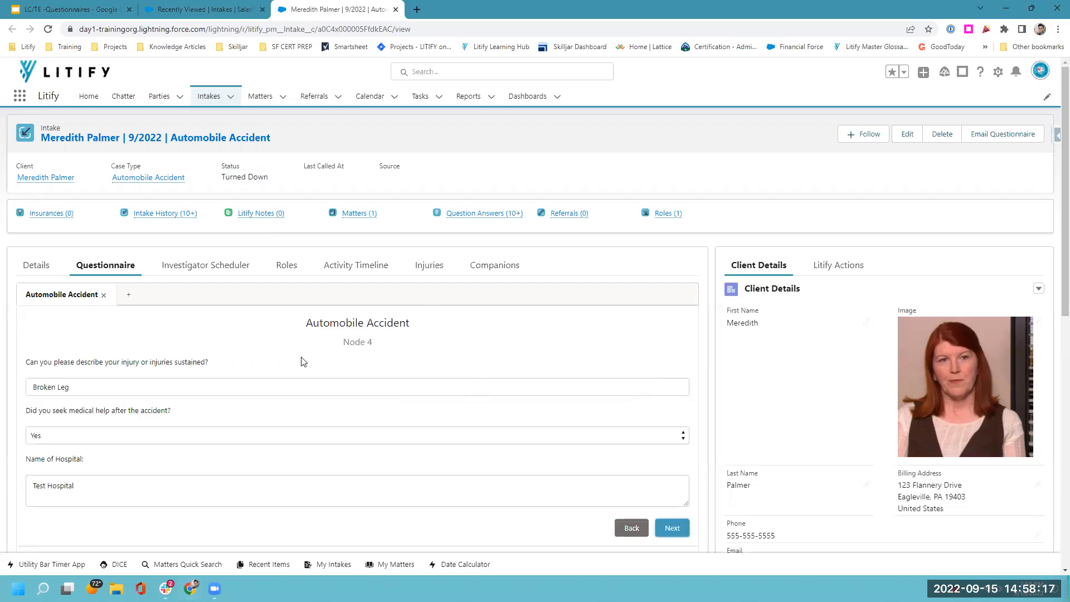
{"action": "scroll", "coordinate": [374, 360], "scroll_direction": "down", "scroll_amount": 2}
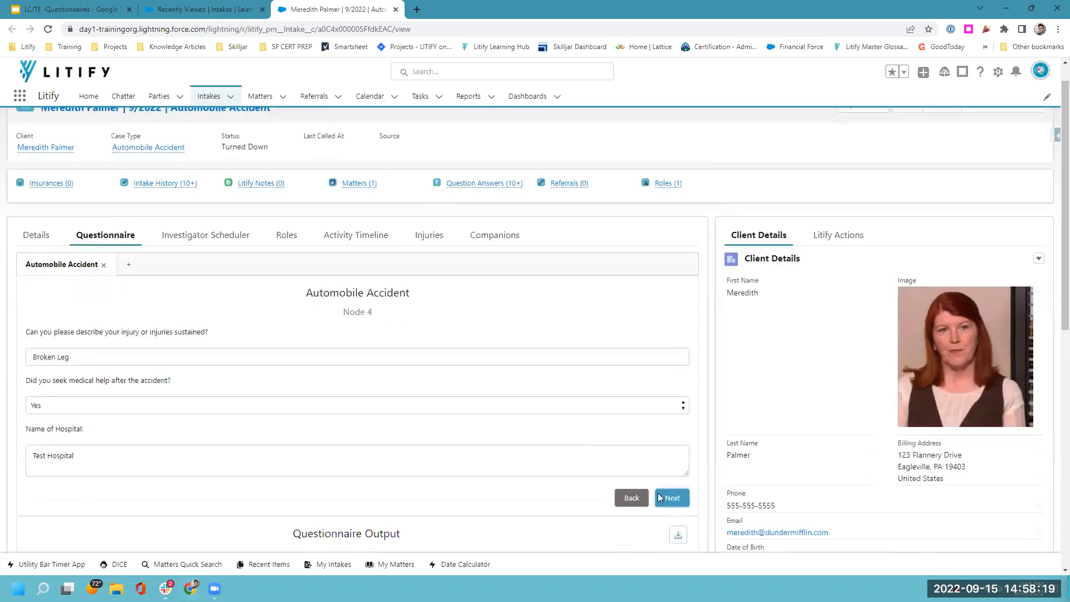
{"action": "left_click", "coordinate": [672, 418]}
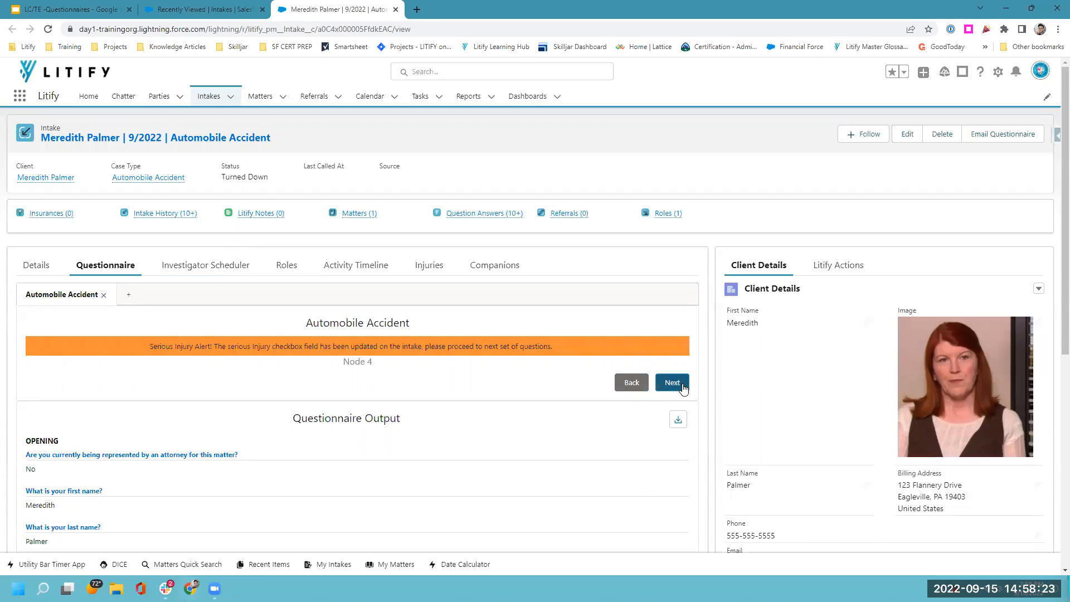
{"action": "left_click", "coordinate": [685, 384]}
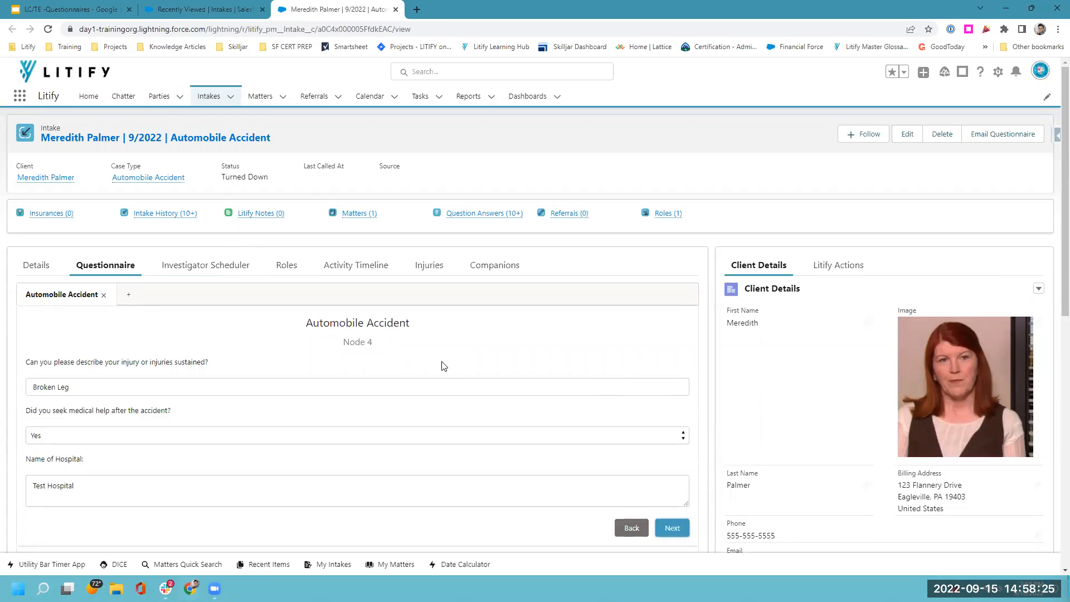
{"action": "scroll", "coordinate": [443, 366], "scroll_direction": "down", "scroll_amount": 2}
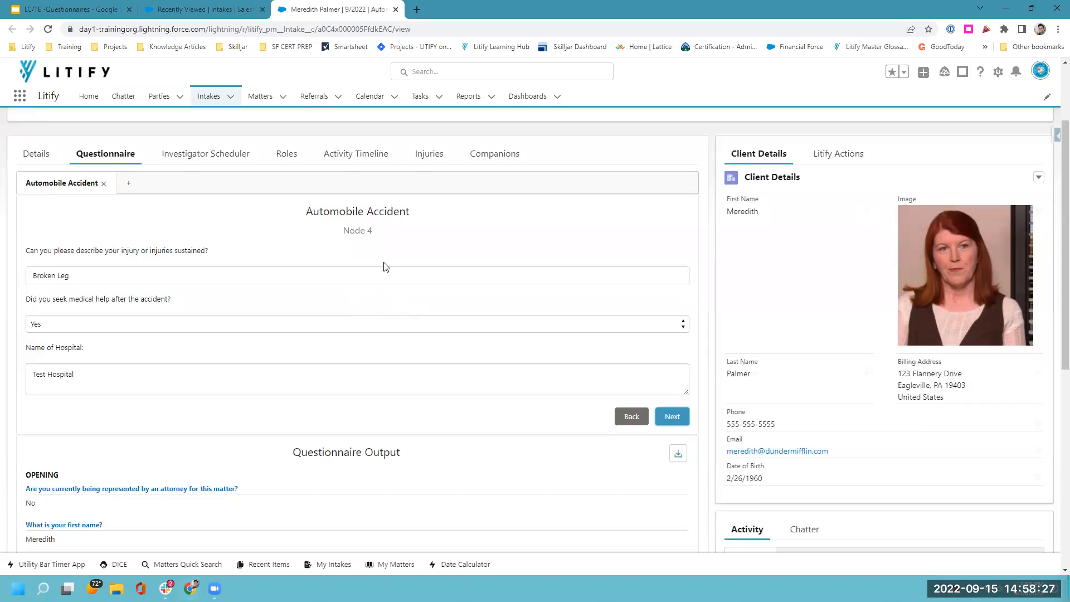
{"action": "scroll", "coordinate": [384, 266], "scroll_direction": "up", "scroll_amount": 1}
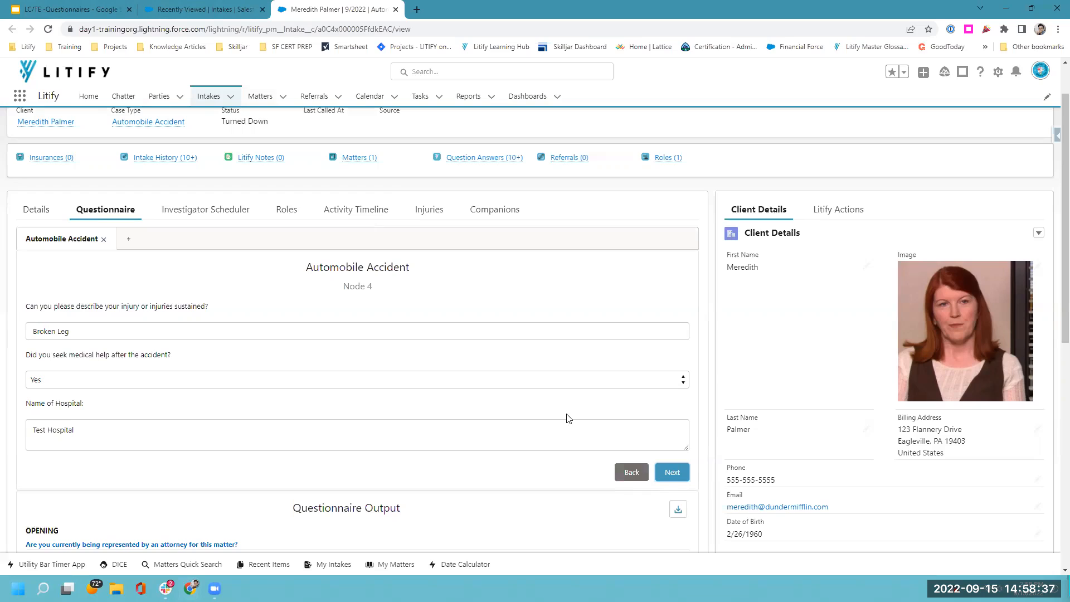
Switch to the Questionnaires presentation in Google Slides and advance from the Navigation + Rules slide to the Resources slide.
{"action": "left_click", "coordinate": [73, 11]}
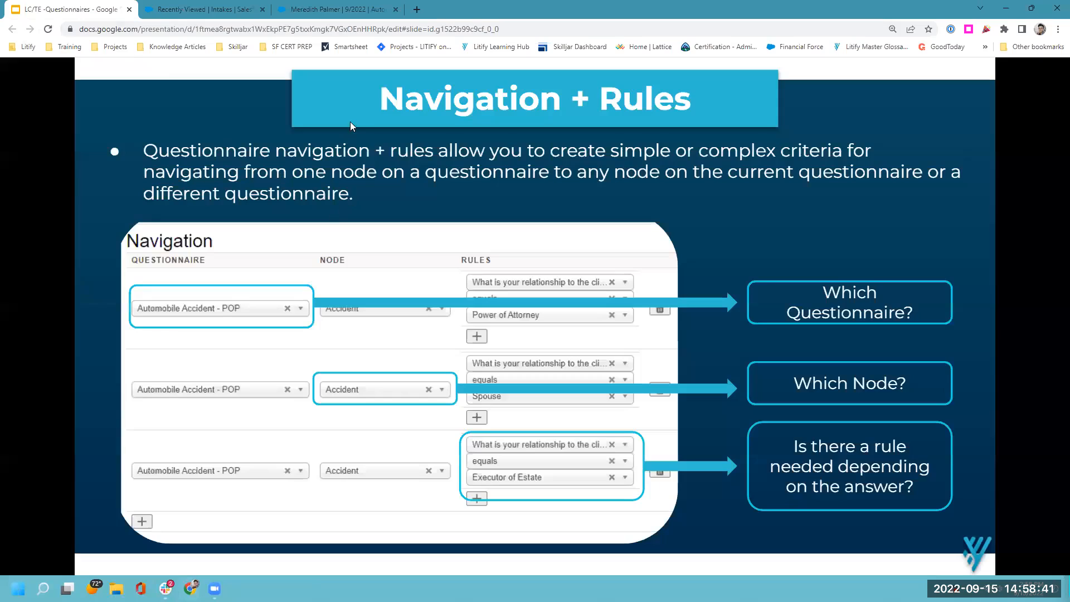
{"action": "left_click", "coordinate": [959, 267]}
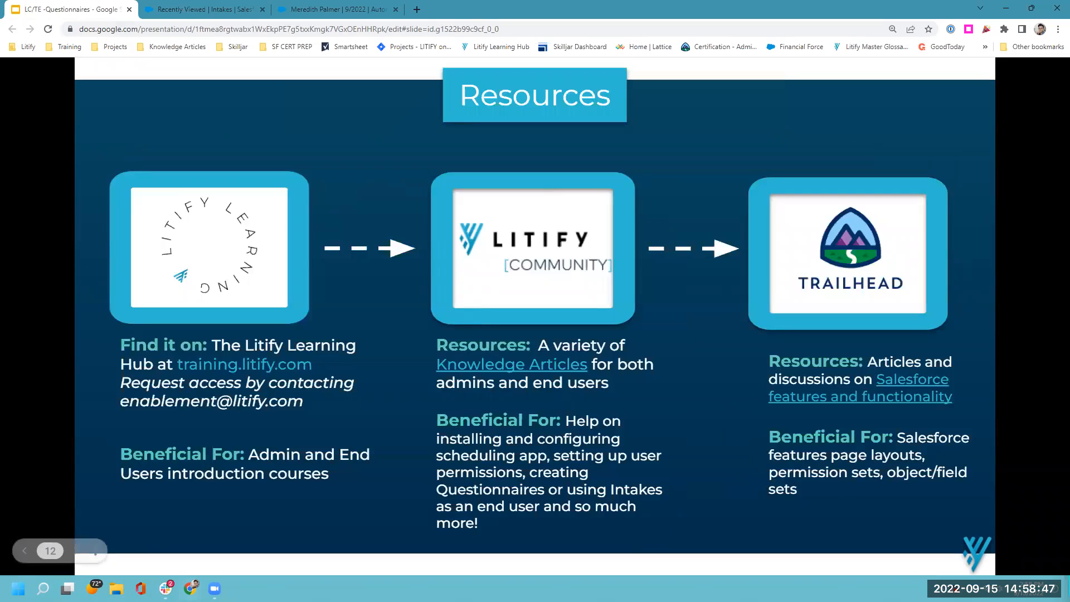